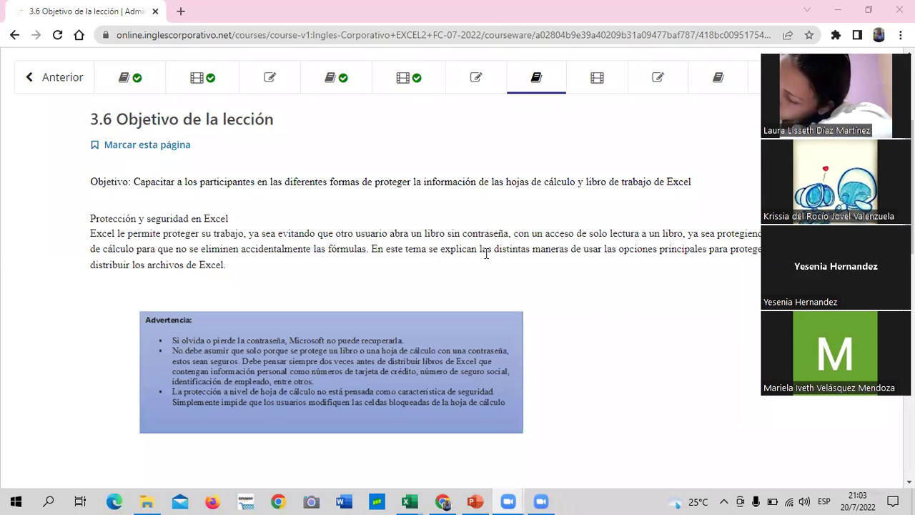
Scroll through lesson 3.6, then switch to the Excel security PowerPoint deck
{"action": "scroll", "coordinate": [486, 253], "scroll_direction": "up", "scroll_amount": 2}
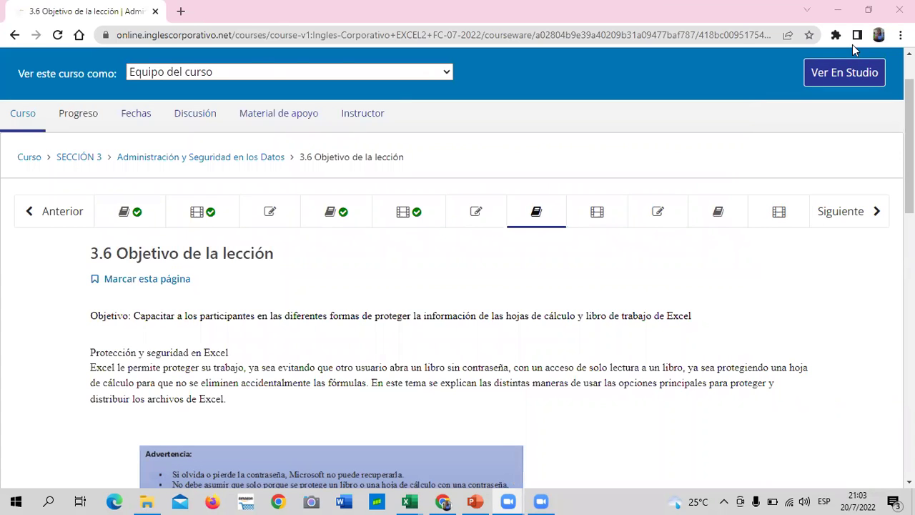
{"action": "scroll", "coordinate": [378, 262], "scroll_direction": "down", "scroll_amount": 1}
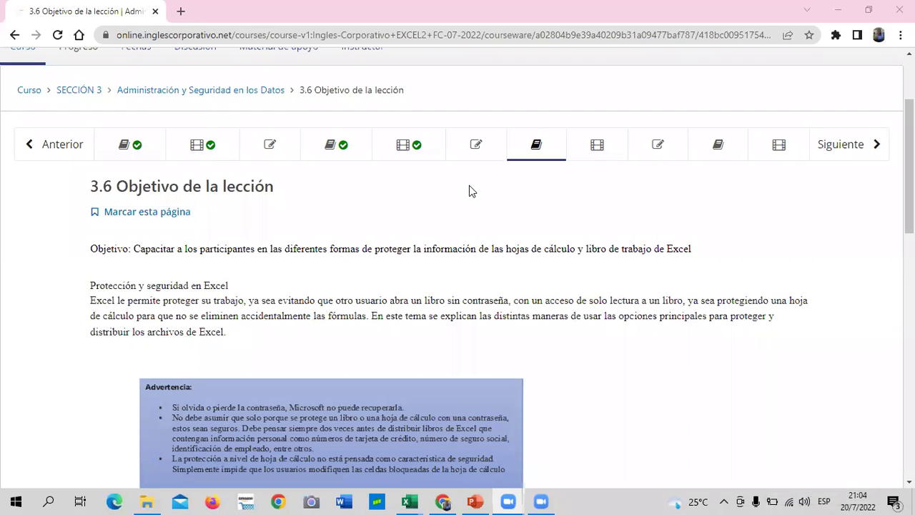
{"action": "scroll", "coordinate": [454, 225], "scroll_direction": "up", "scroll_amount": 2}
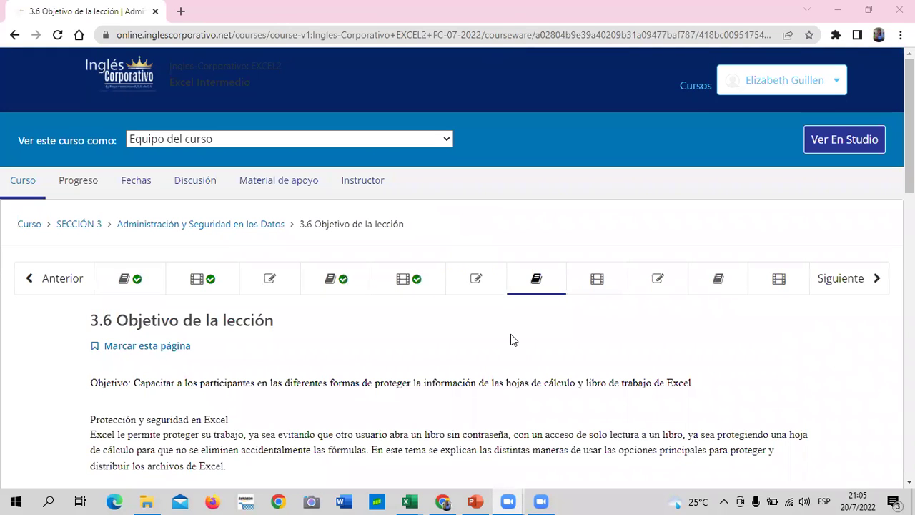
{"action": "scroll", "coordinate": [438, 354], "scroll_direction": "down", "scroll_amount": 1}
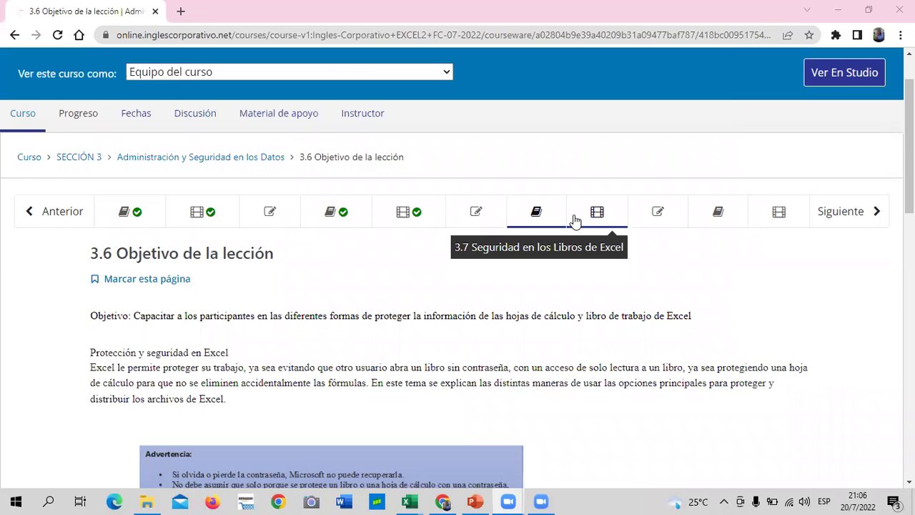
{"action": "scroll", "coordinate": [345, 412], "scroll_direction": "down", "scroll_amount": 3}
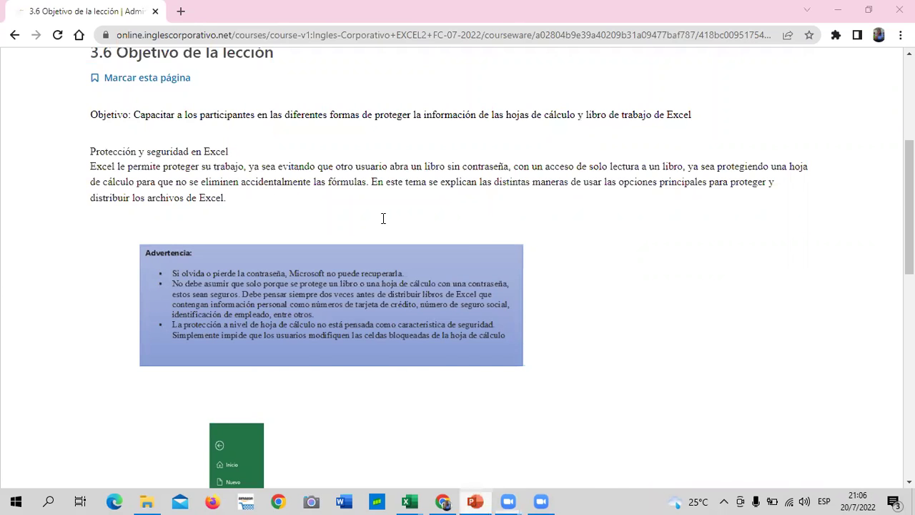
{"action": "key", "text": "alt+Tab"}
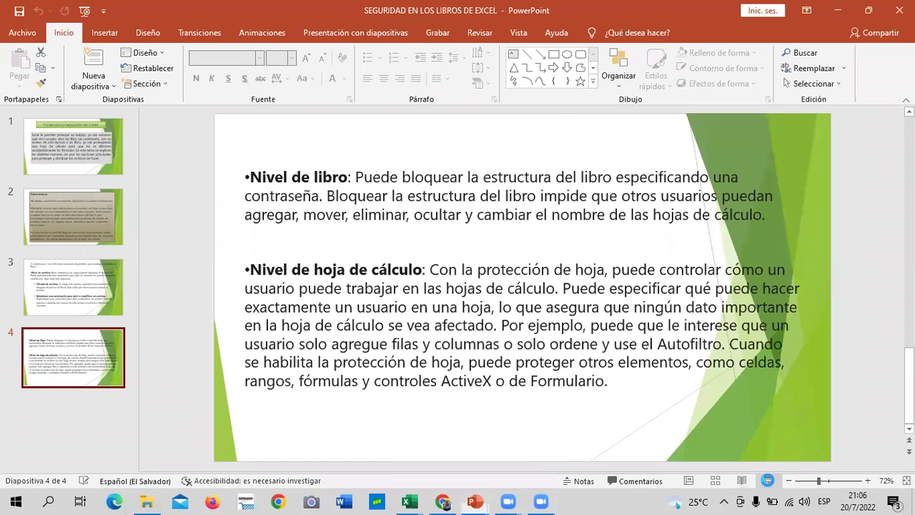
Start the slideshow from the current slide and go back to 'Protección y seguridad en Excel'
{"action": "key", "text": "shift+F5"}
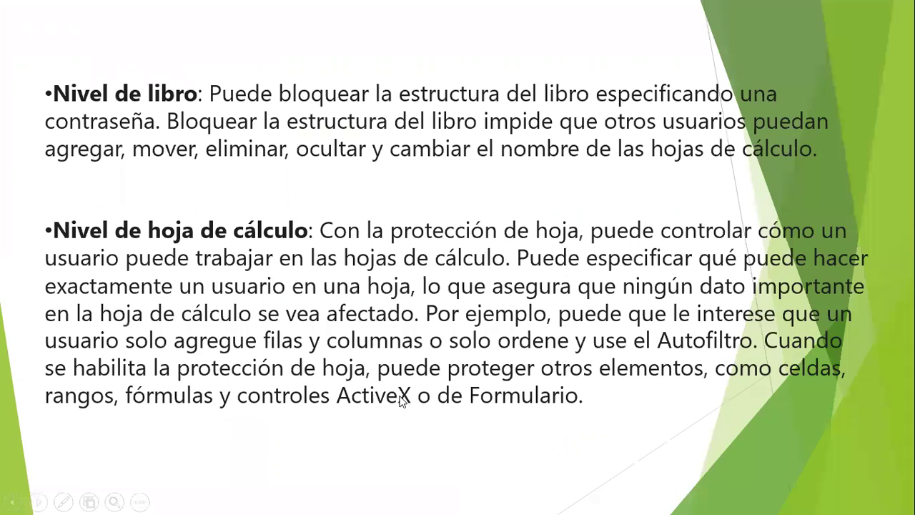
{"action": "left_click", "coordinate": [14, 501]}
{"action": "left_click", "coordinate": [15, 500]}
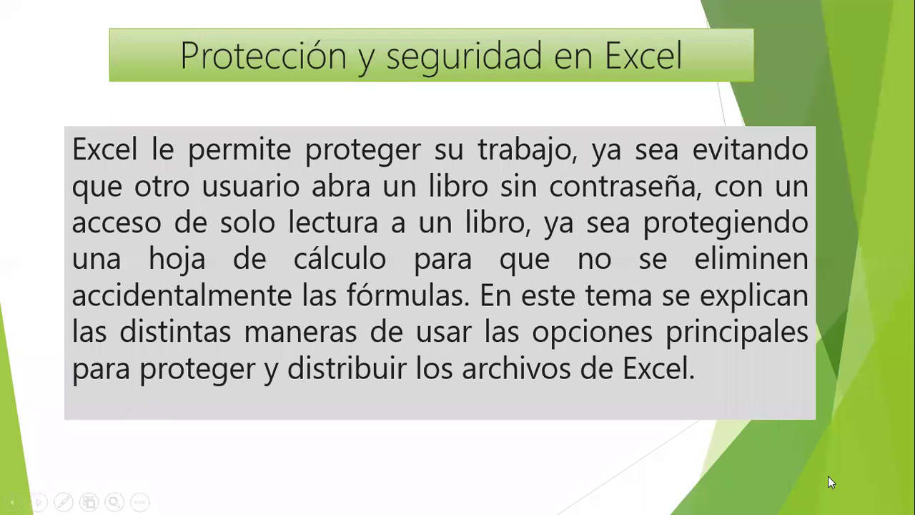
{"action": "left_click", "coordinate": [28, 471]}
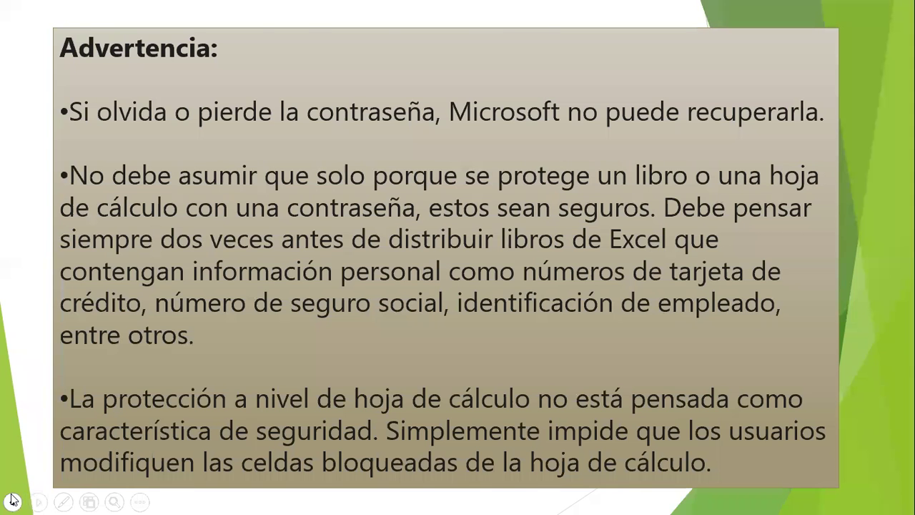
{"action": "key", "text": "Left"}
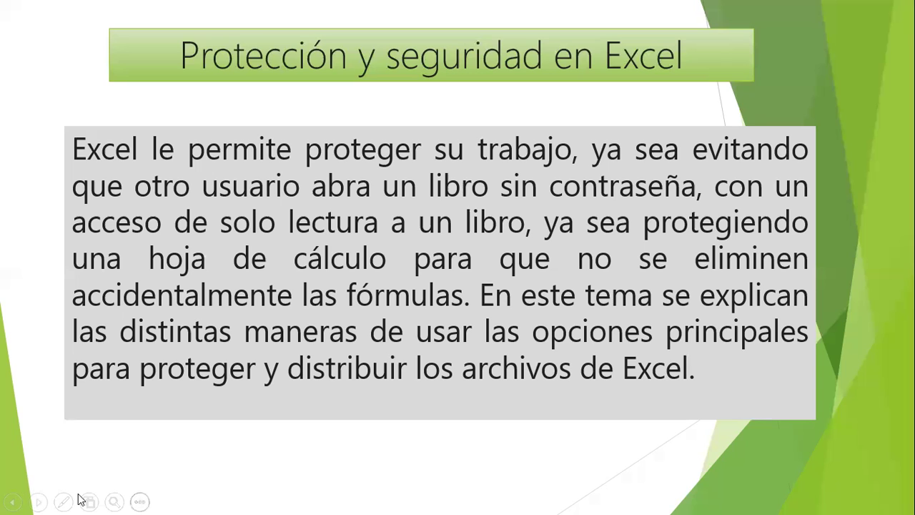
Advance the slideshow to the 'Advertencia' slide about unrecoverable passwords
{"action": "left_click", "coordinate": [37, 501]}
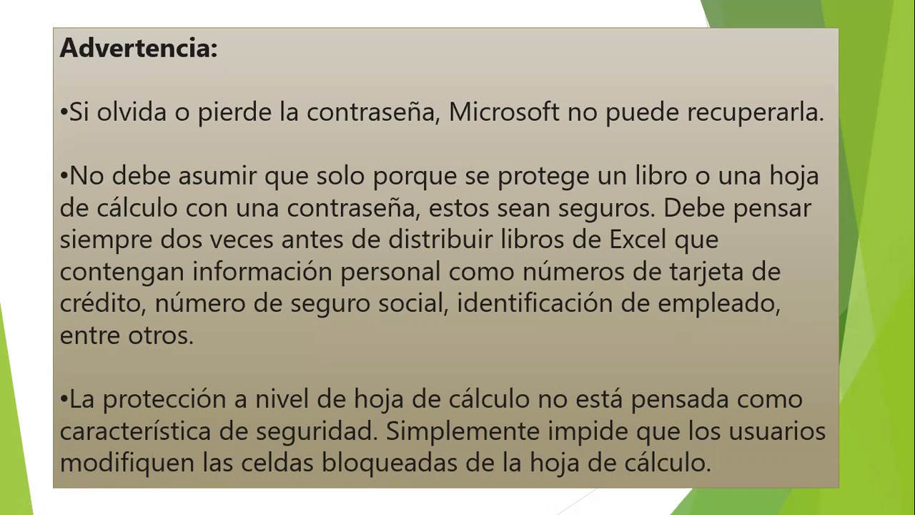
Advance to the slide on file encryption and open/modify passwords
{"action": "left_click", "coordinate": [639, 358]}
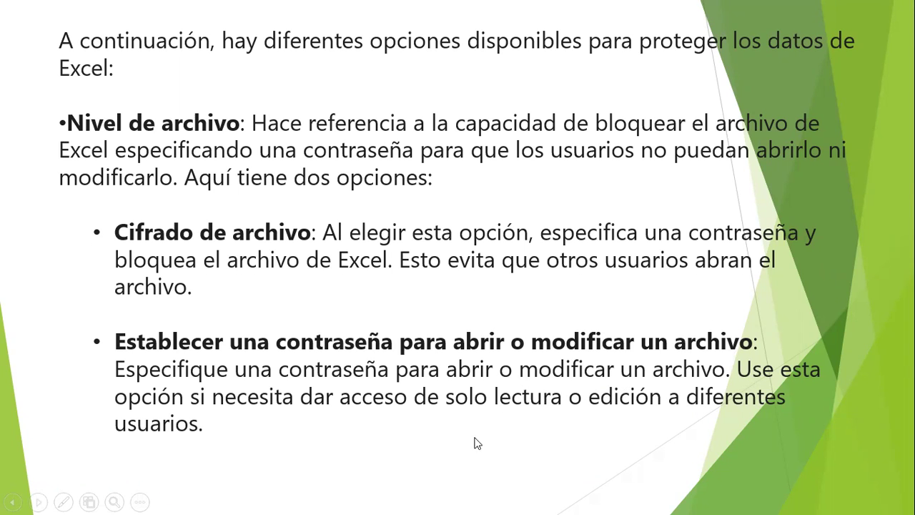
Go through the workbook and worksheet protection slide to the end, then exit to Normal view
{"action": "left_click", "coordinate": [415, 449]}
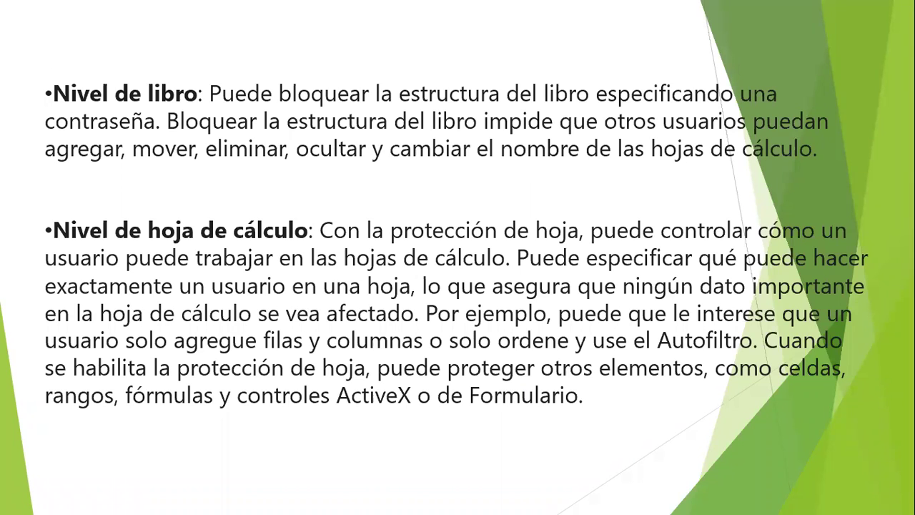
{"action": "mouse_move", "coordinate": [92, 500]}
{"action": "left_click", "coordinate": [39, 501]}
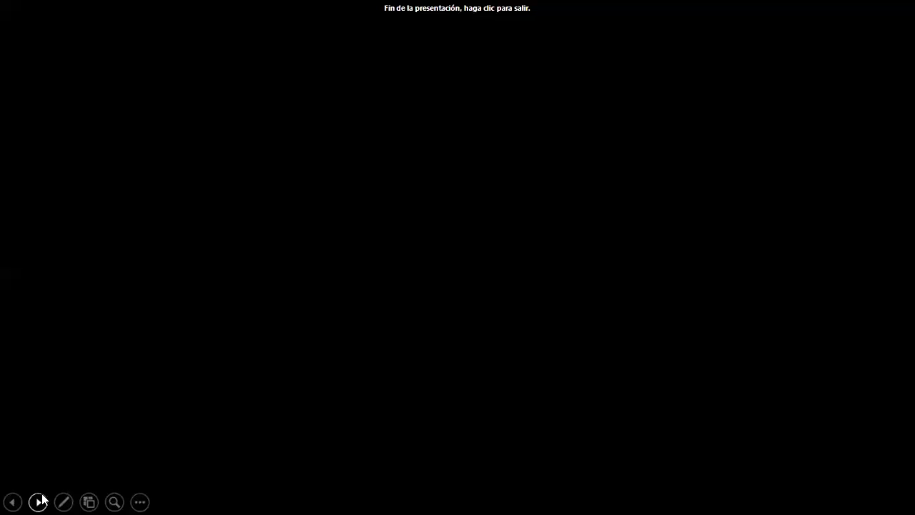
{"action": "left_click", "coordinate": [434, 364]}
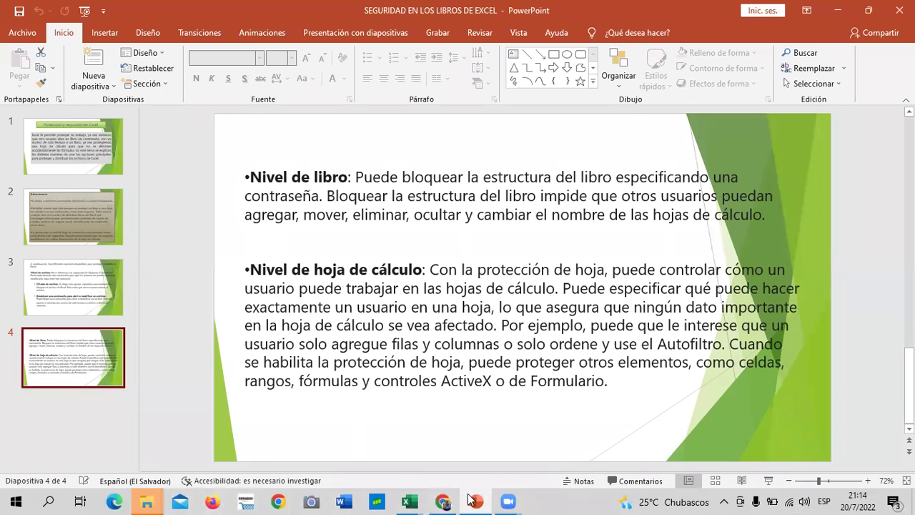
Return to lesson 3.6 'Objetivo de la lección' in Chrome and scroll through it
{"action": "left_click", "coordinate": [442, 501]}
{"action": "scroll", "coordinate": [631, 374], "scroll_direction": "up", "scroll_amount": 1}
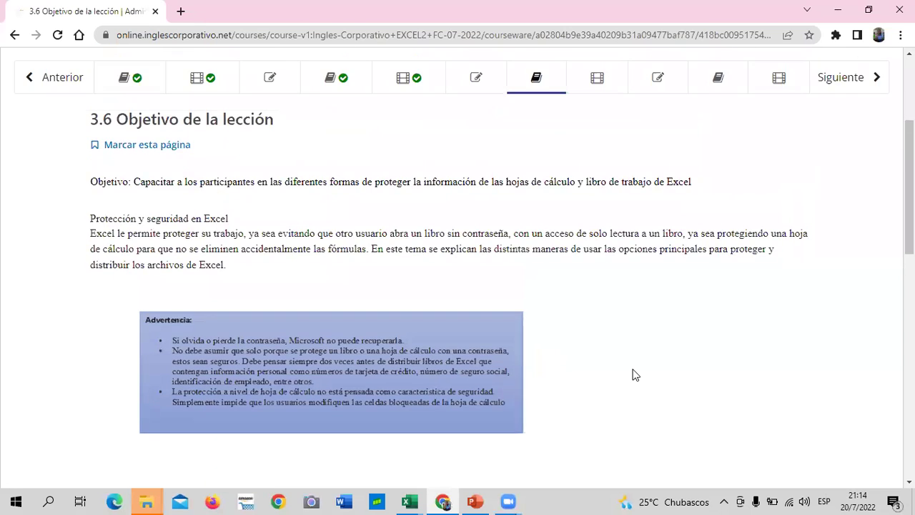
{"action": "scroll", "coordinate": [636, 372], "scroll_direction": "up", "scroll_amount": 1}
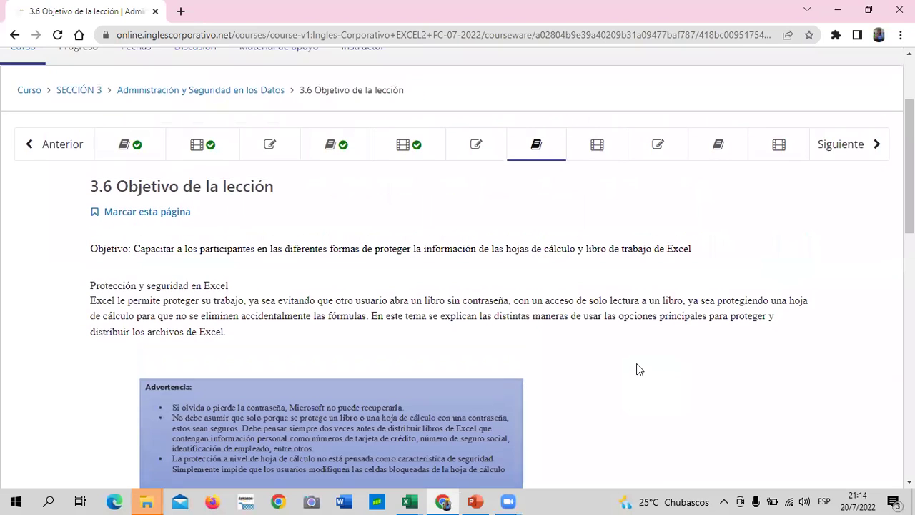
{"action": "scroll", "coordinate": [639, 369], "scroll_direction": "down", "scroll_amount": 1}
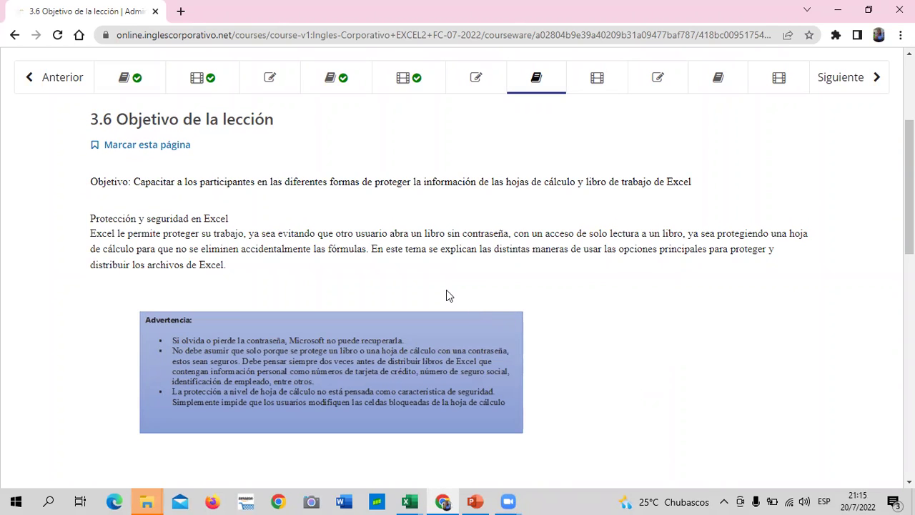
{"action": "scroll", "coordinate": [456, 288], "scroll_direction": "down", "scroll_amount": 1}
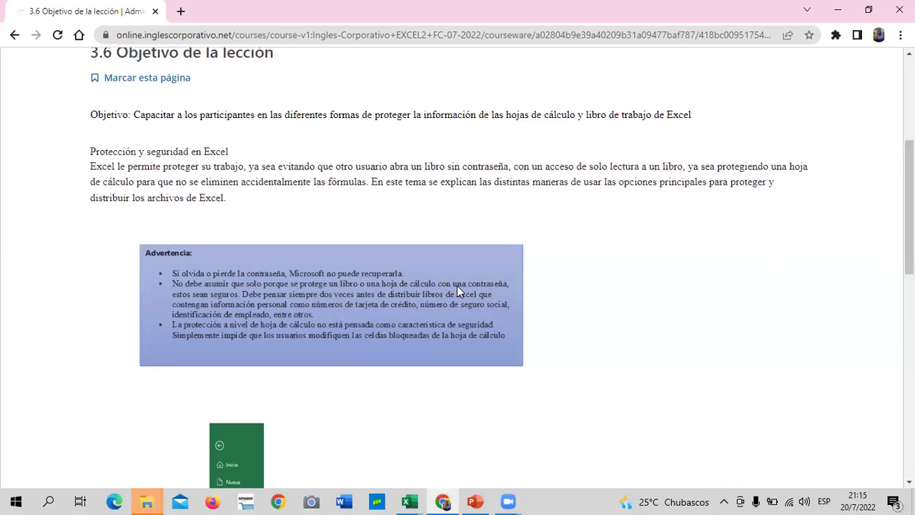
{"action": "scroll", "coordinate": [363, 189], "scroll_direction": "down", "scroll_amount": 2}
{"action": "scroll", "coordinate": [183, 403], "scroll_direction": "down", "scroll_amount": 2}
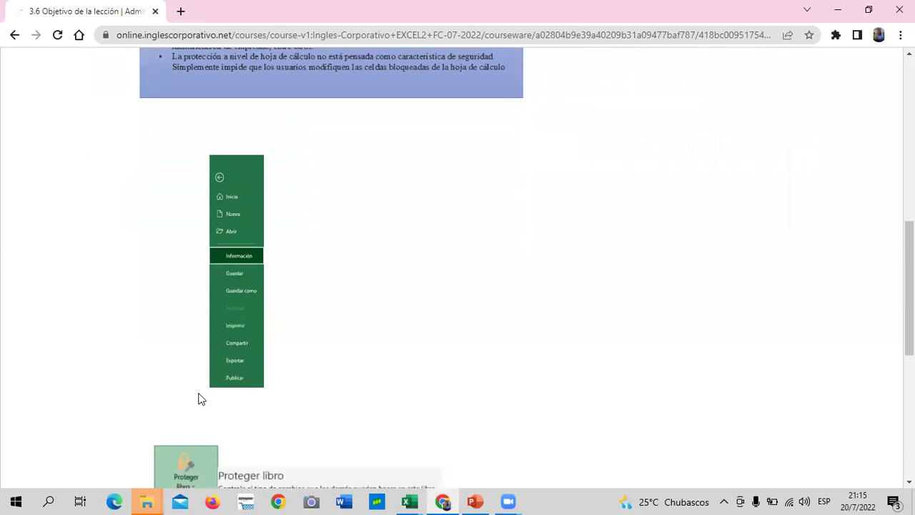
{"action": "scroll", "coordinate": [214, 394], "scroll_direction": "down", "scroll_amount": 2}
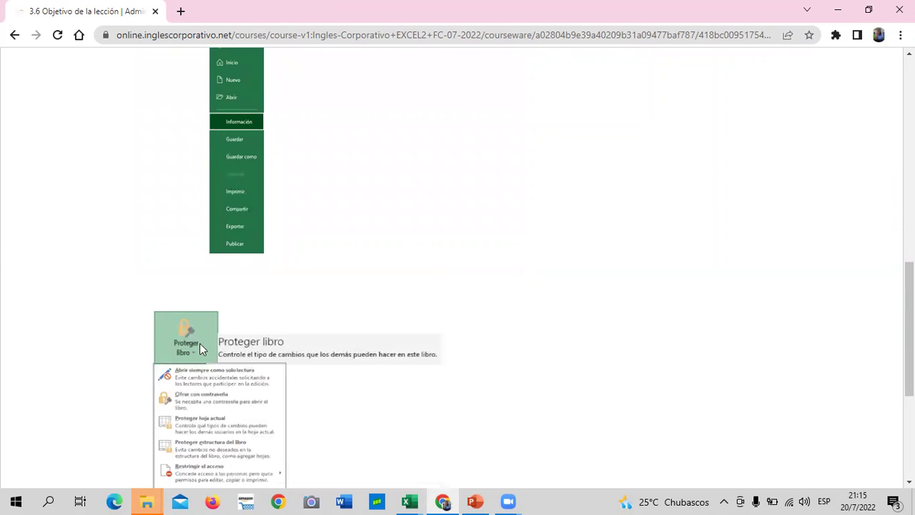
{"action": "scroll", "coordinate": [286, 306], "scroll_direction": "up", "scroll_amount": 1}
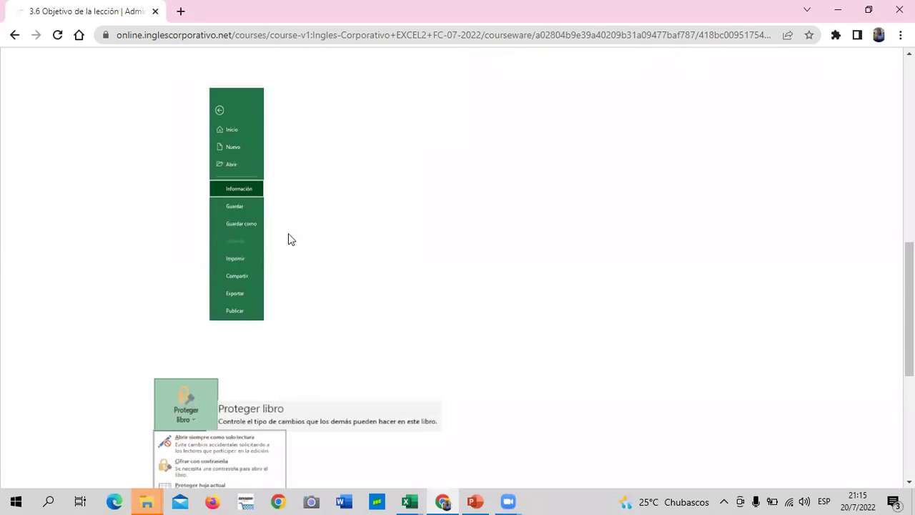
{"action": "scroll", "coordinate": [237, 436], "scroll_direction": "down", "scroll_amount": 2}
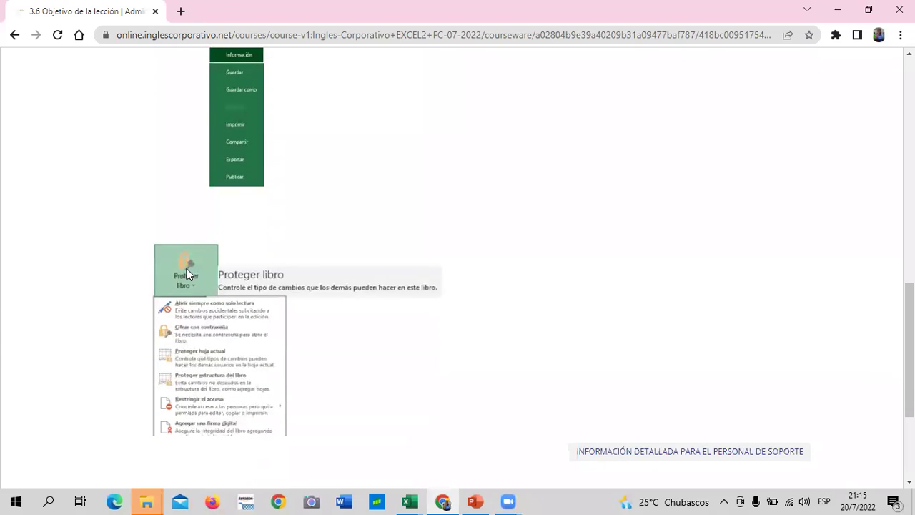
{"action": "scroll", "coordinate": [253, 212], "scroll_direction": "up", "scroll_amount": 1}
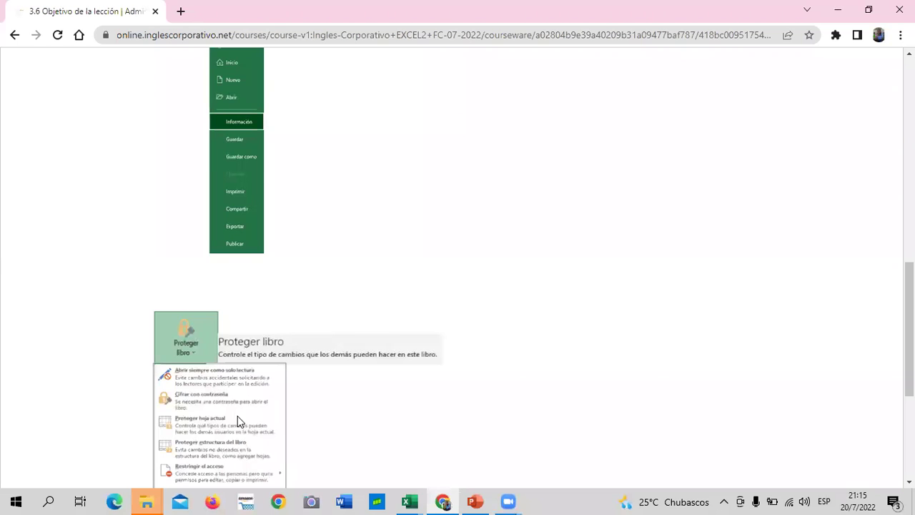
{"action": "scroll", "coordinate": [294, 419], "scroll_direction": "down", "scroll_amount": 2}
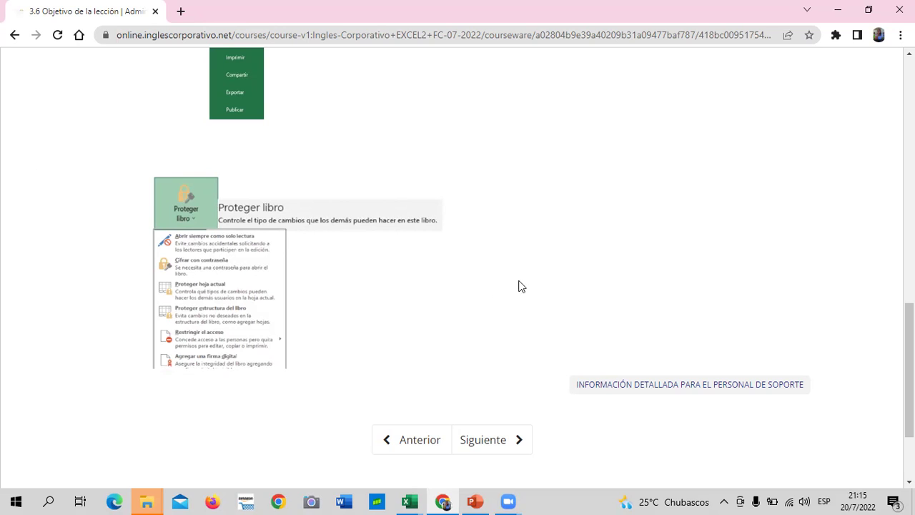
Open lesson 3.7 and scroll down to its video and 'Seguridad en los libros' file link
{"action": "left_click", "coordinate": [484, 441]}
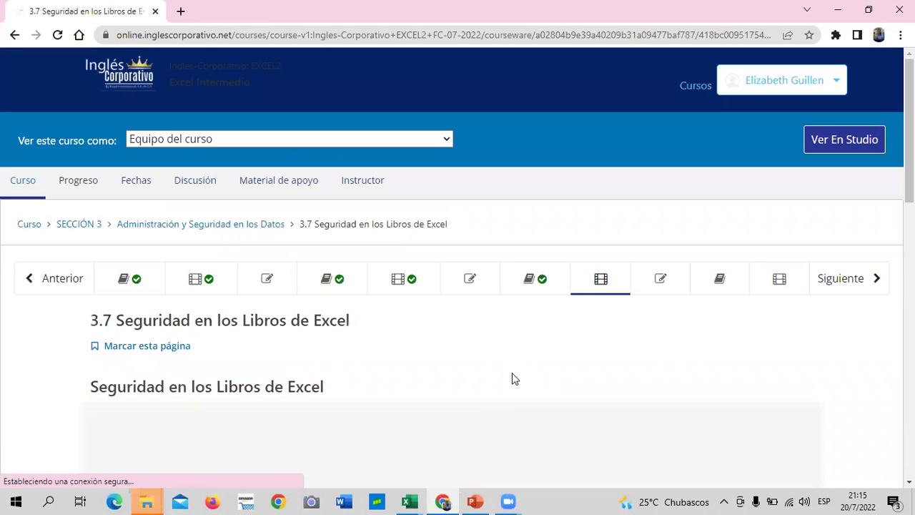
{"action": "scroll", "coordinate": [511, 373], "scroll_direction": "down", "scroll_amount": 3}
{"action": "scroll", "coordinate": [511, 366], "scroll_direction": "down", "scroll_amount": 4}
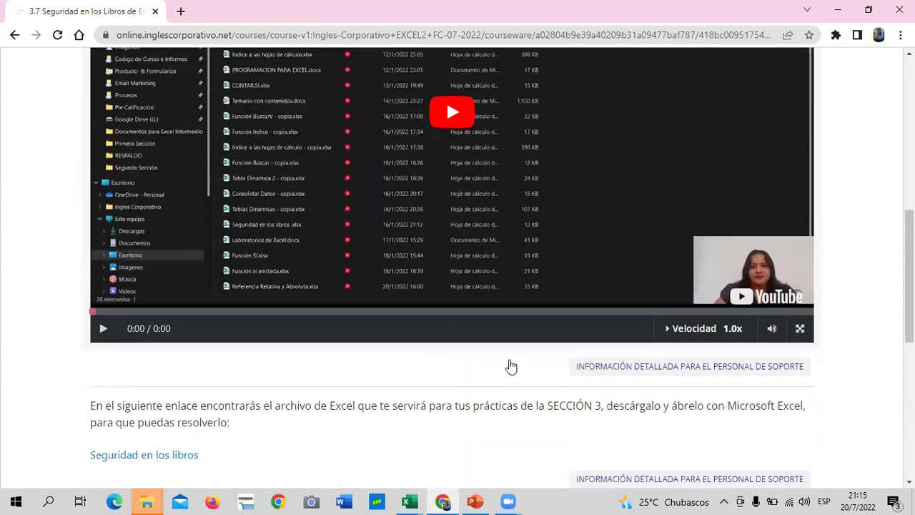
{"action": "scroll", "coordinate": [511, 366], "scroll_direction": "down", "scroll_amount": 1}
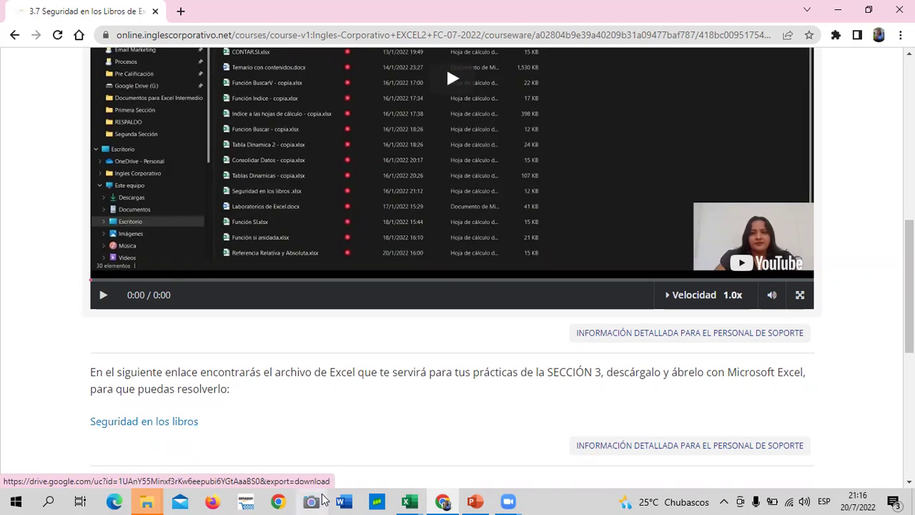
Protect the 'Seguridad en los libros' workbook structure with a password, entering it twice
{"action": "mouse_move", "coordinate": [412, 499]}
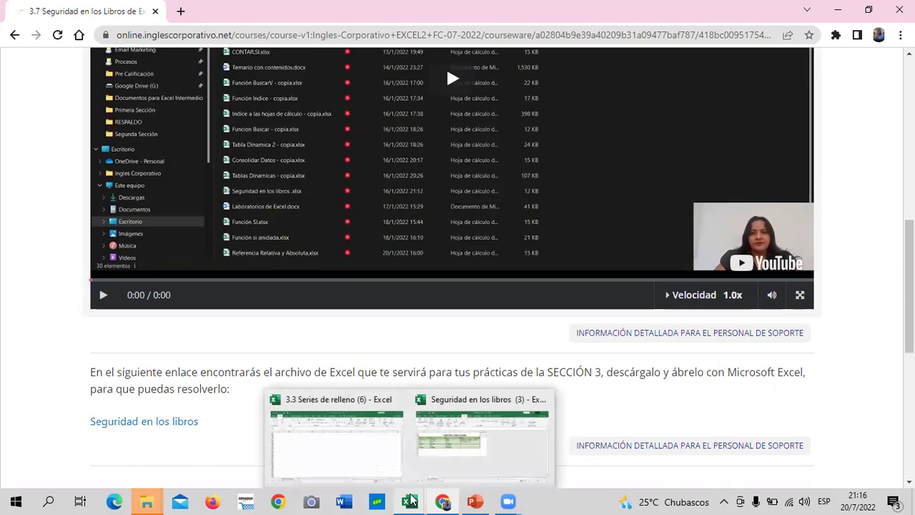
{"action": "left_click", "coordinate": [466, 458]}
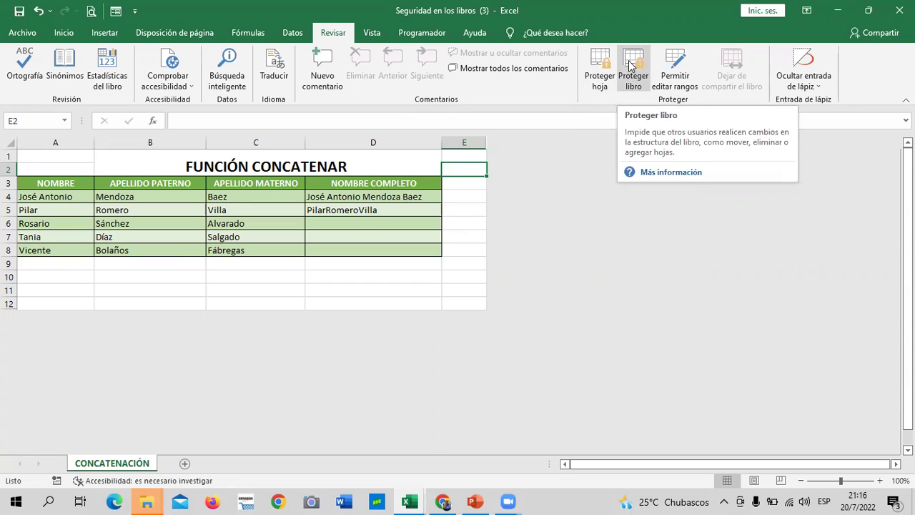
{"action": "left_click", "coordinate": [630, 66]}
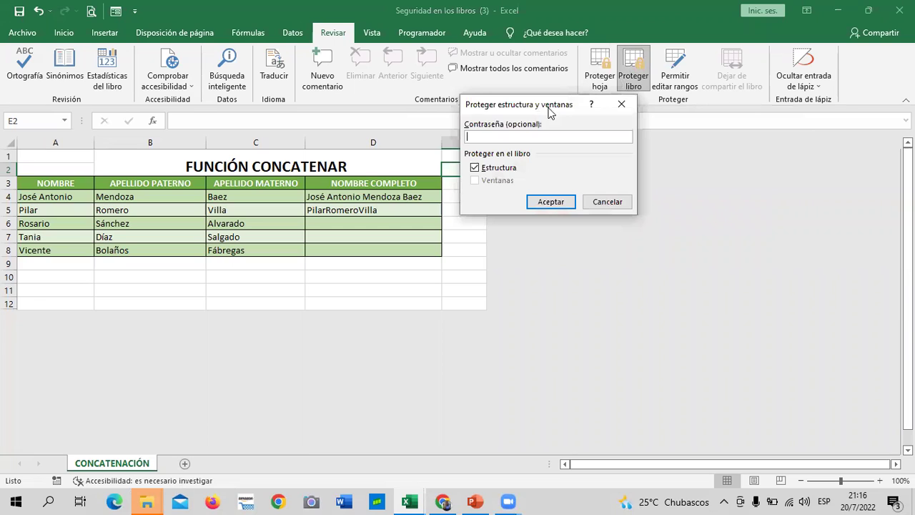
{"action": "left_click_drag", "start_coordinate": [556, 105], "coordinate": [690, 146]}
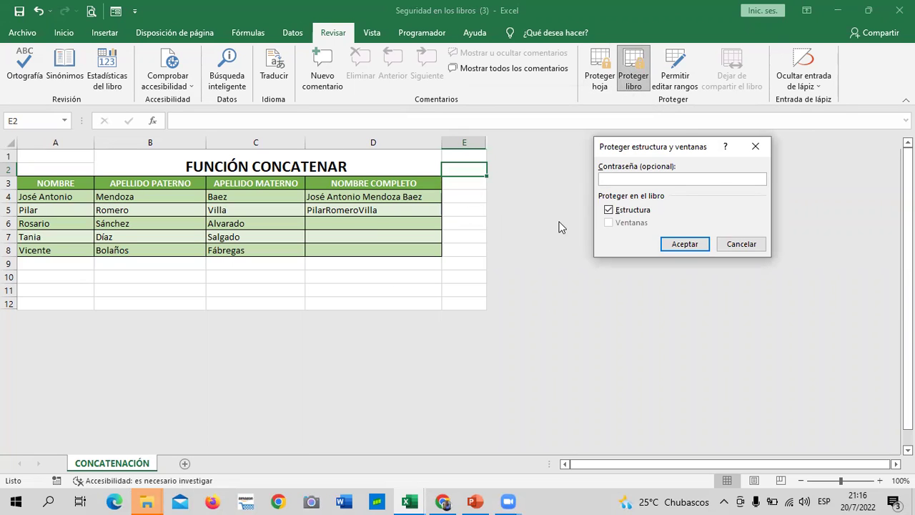
{"action": "key", "text": "BackSpace"}
{"action": "key", "text": "BackSpace"}
{"action": "key", "text": "BackSpace"}
{"action": "key", "text": "Return"}
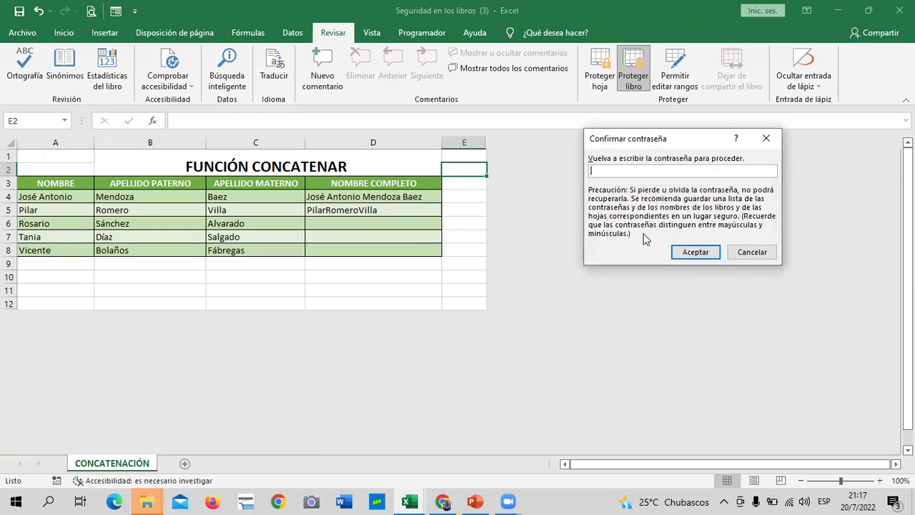
{"action": "key", "text": "Return"}
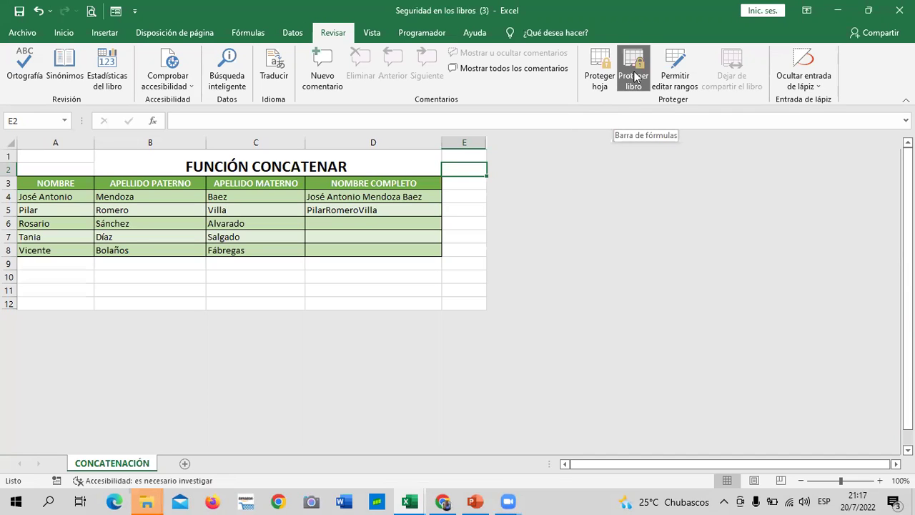
Delete the NOMBRE COMPLETO column D from the CONCATENACIÓN sheet
{"action": "left_click", "coordinate": [466, 142]}
{"action": "left_click", "coordinate": [414, 142]}
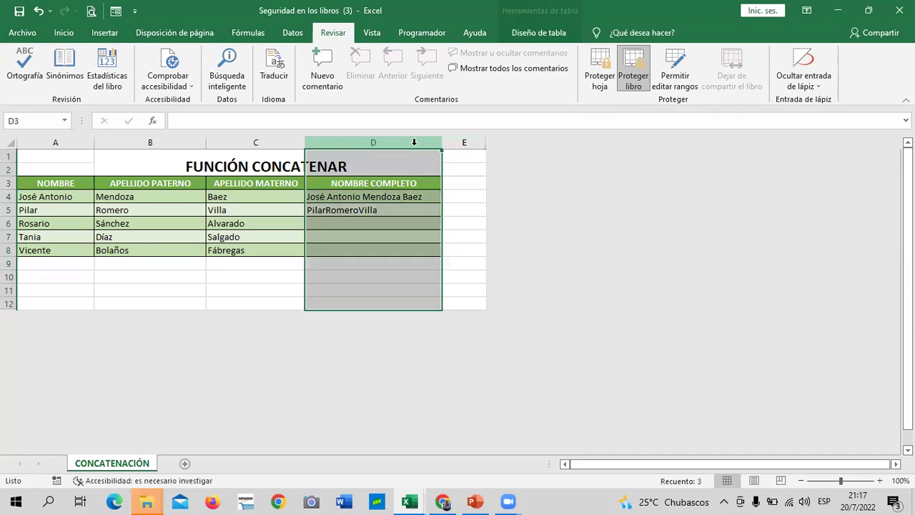
{"action": "right_click", "coordinate": [412, 144]}
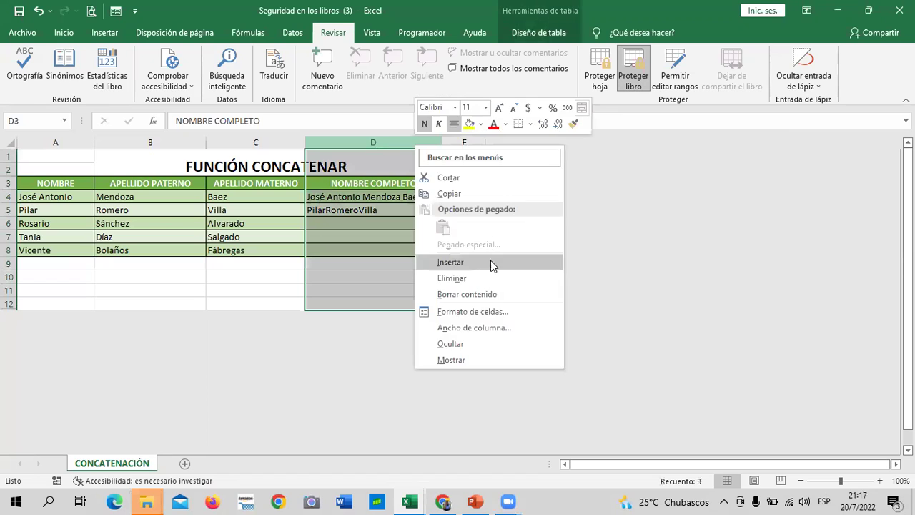
{"action": "left_click", "coordinate": [488, 277]}
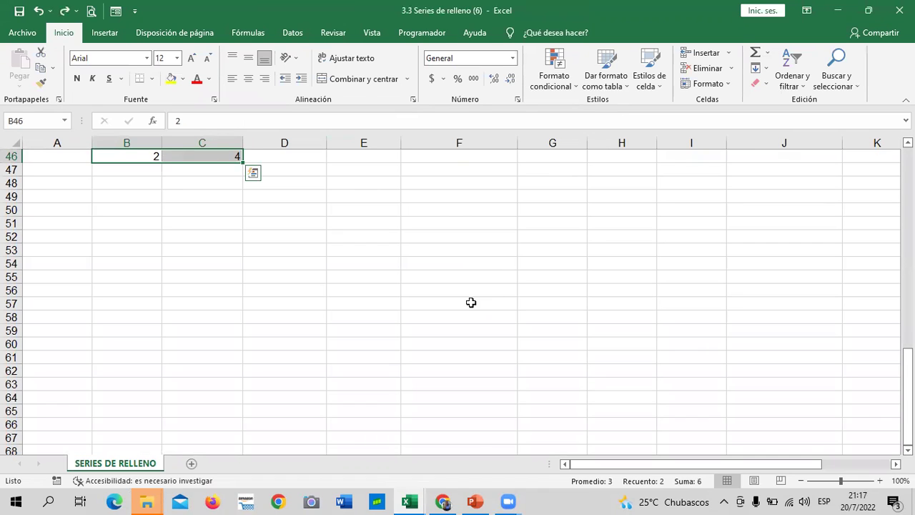
Undo the deletion, then select the whole sheet and give all columns one narrow width
{"action": "mouse_move", "coordinate": [415, 499]}
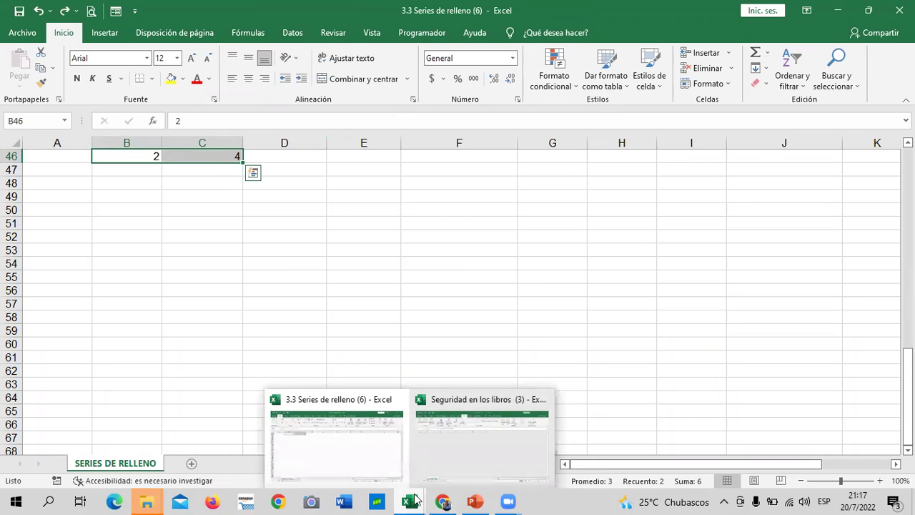
{"action": "left_click", "coordinate": [440, 472]}
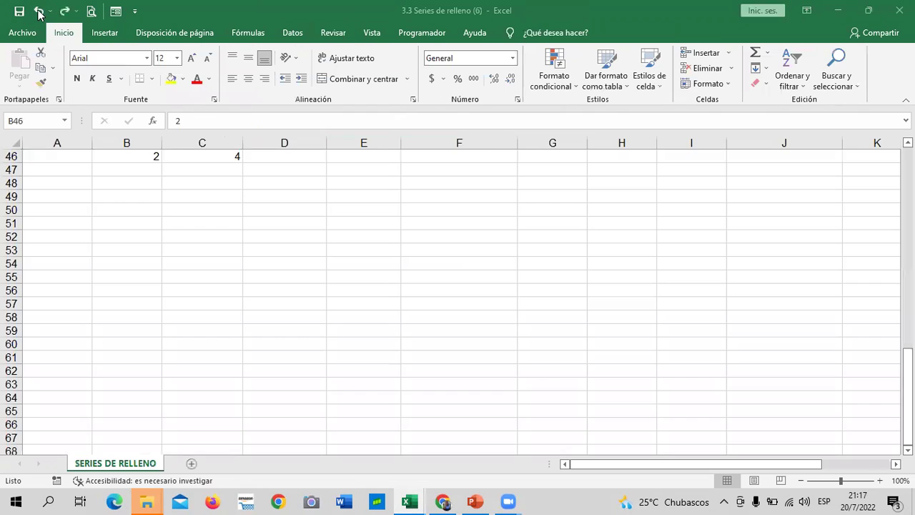
{"action": "left_click", "coordinate": [39, 11]}
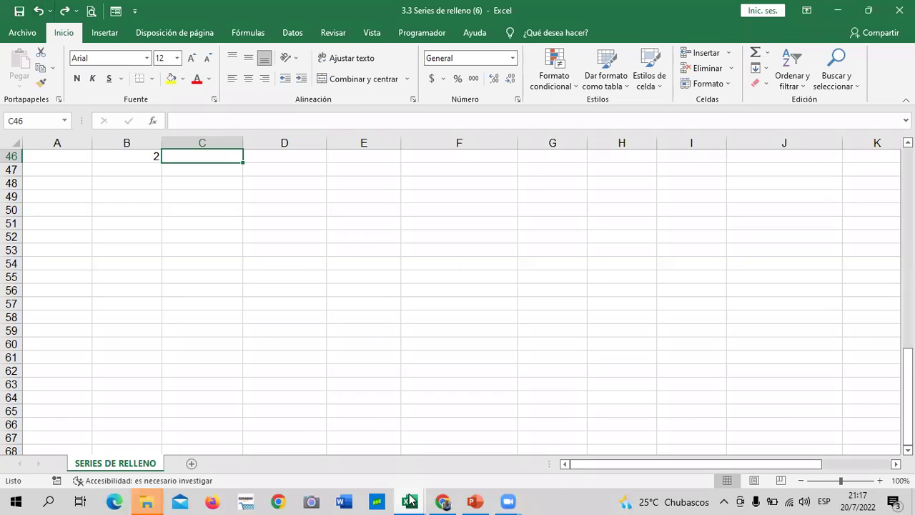
{"action": "mouse_move", "coordinate": [411, 498]}
{"action": "left_click", "coordinate": [472, 436]}
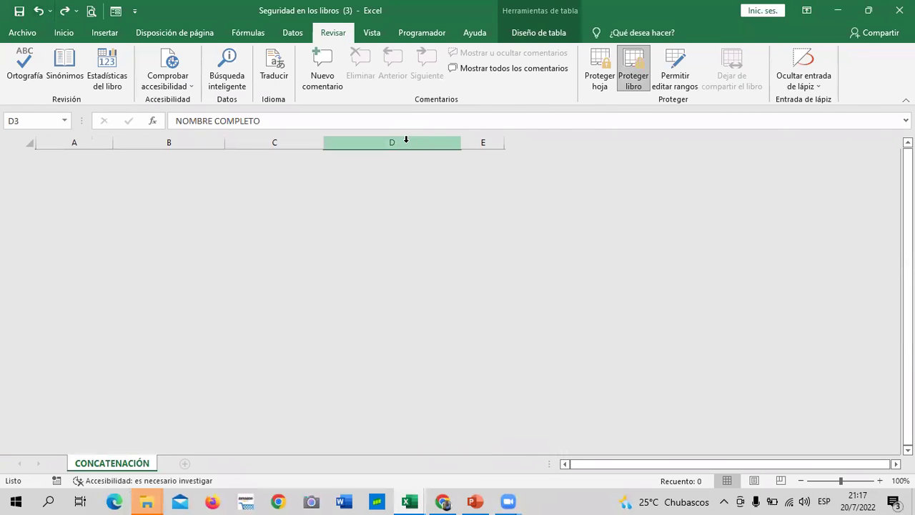
{"action": "key", "text": "ctrl+Down"}
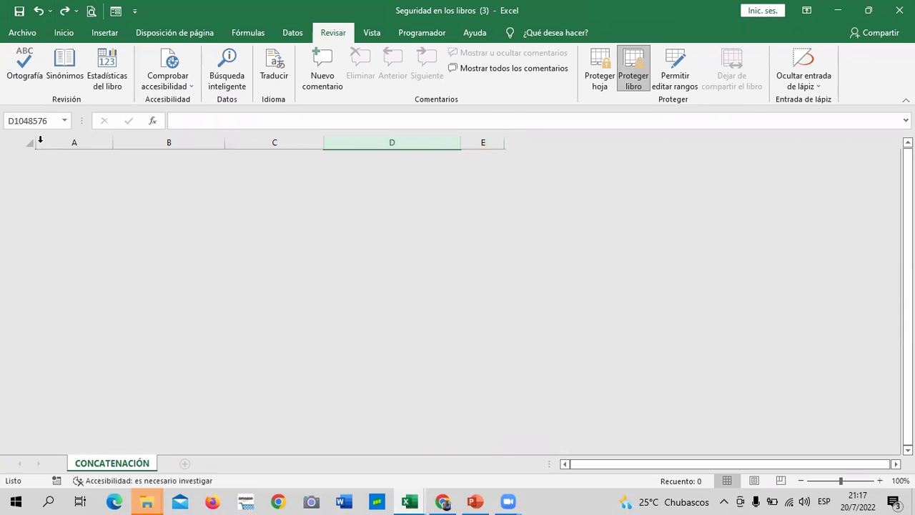
{"action": "left_click", "coordinate": [27, 142]}
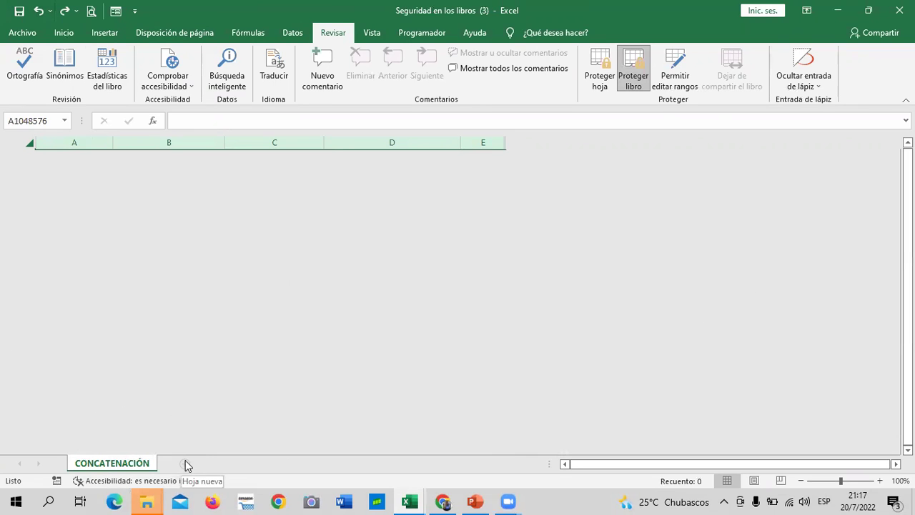
{"action": "left_click_drag", "start_coordinate": [505, 142], "coordinate": [534, 143]}
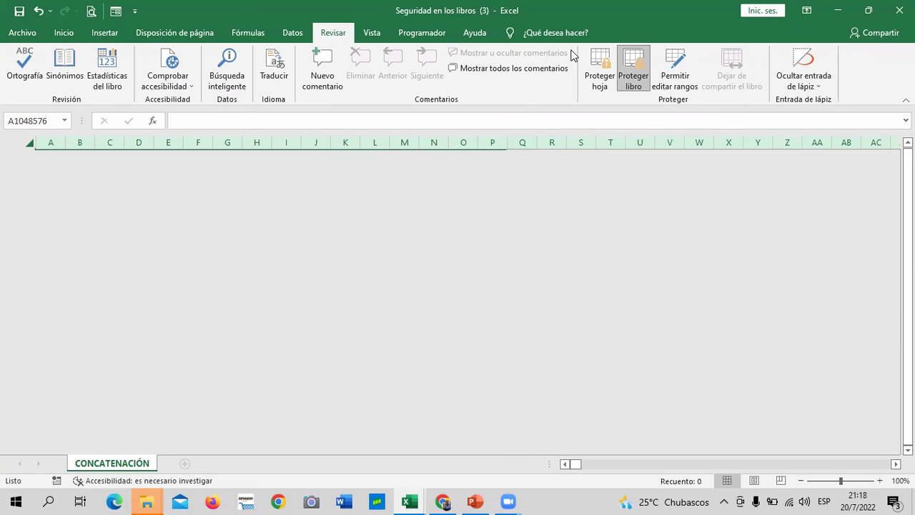
Remove the workbook structure protection by entering its password
{"action": "left_click", "coordinate": [634, 66]}
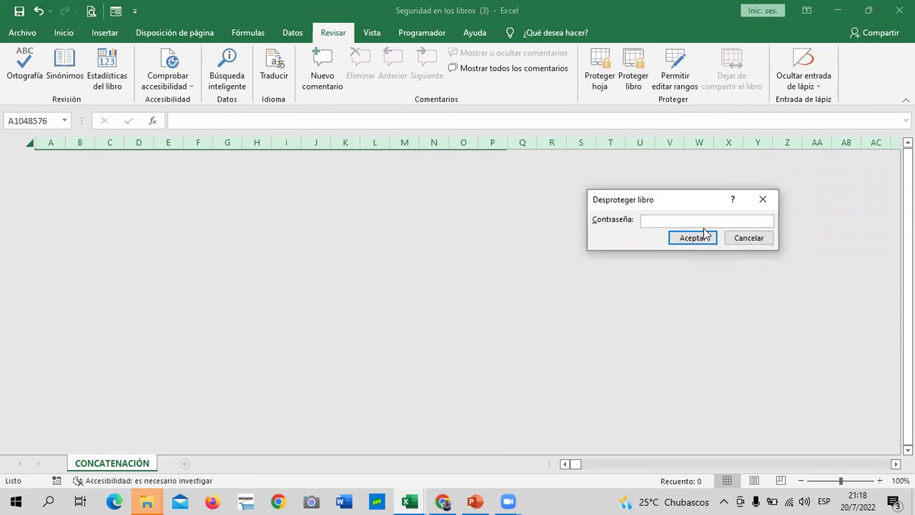
{"action": "left_click", "coordinate": [704, 232]}
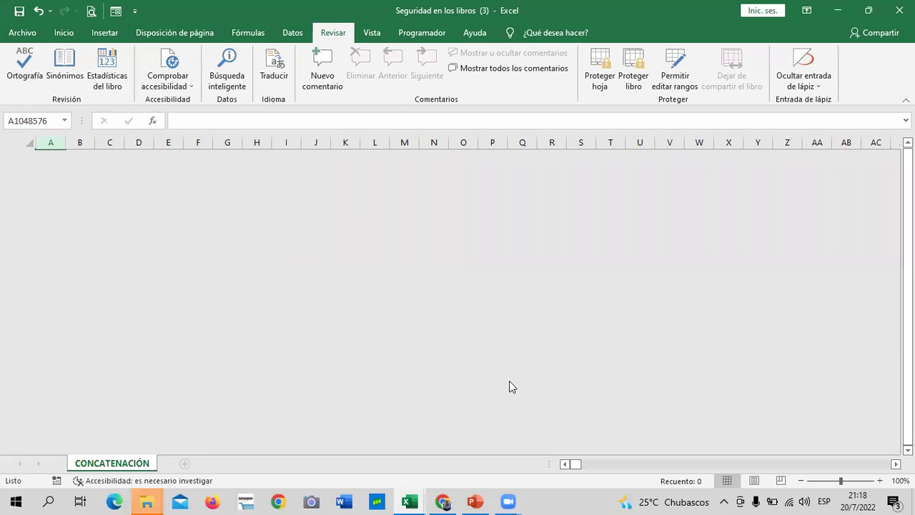
Bring the Chrome course page back and scroll to the lesson 3.7 'Seguridad en los Libros de Excel' video
{"action": "mouse_move", "coordinate": [442, 501]}
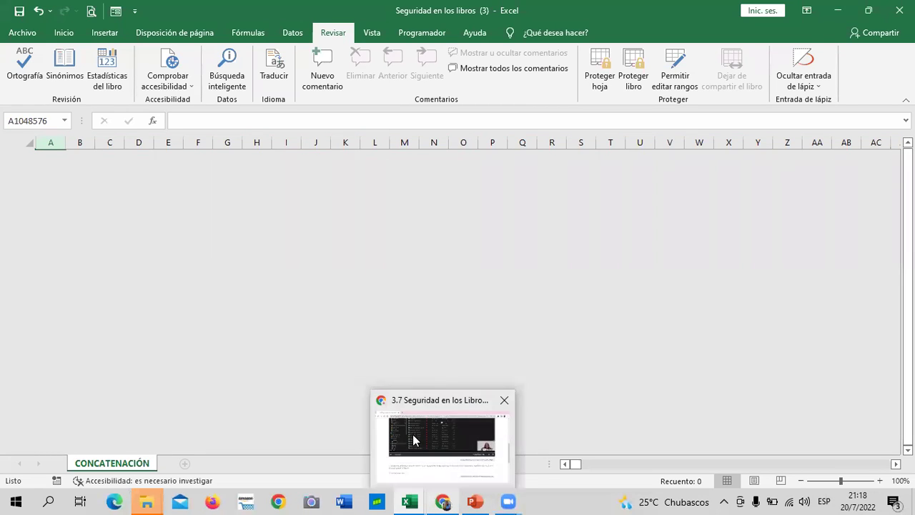
{"action": "left_click", "coordinate": [414, 439]}
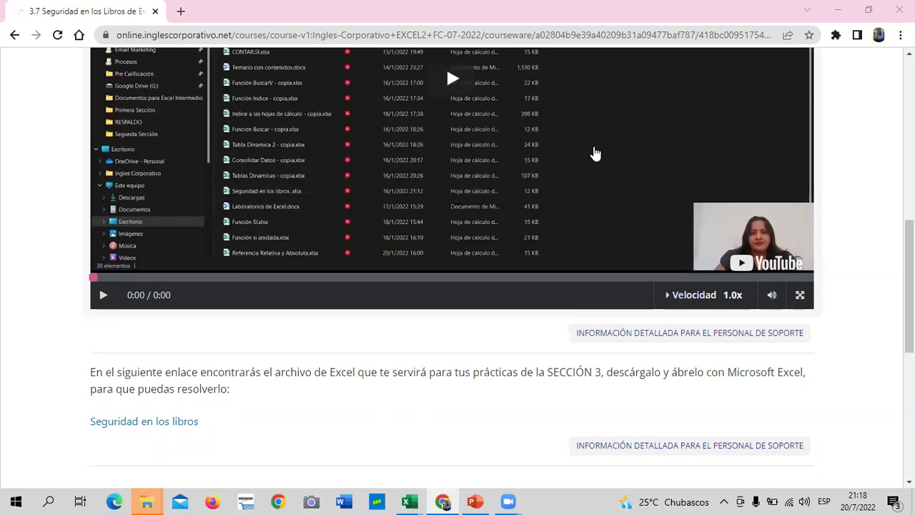
{"action": "scroll", "coordinate": [432, 261], "scroll_direction": "up", "scroll_amount": 4}
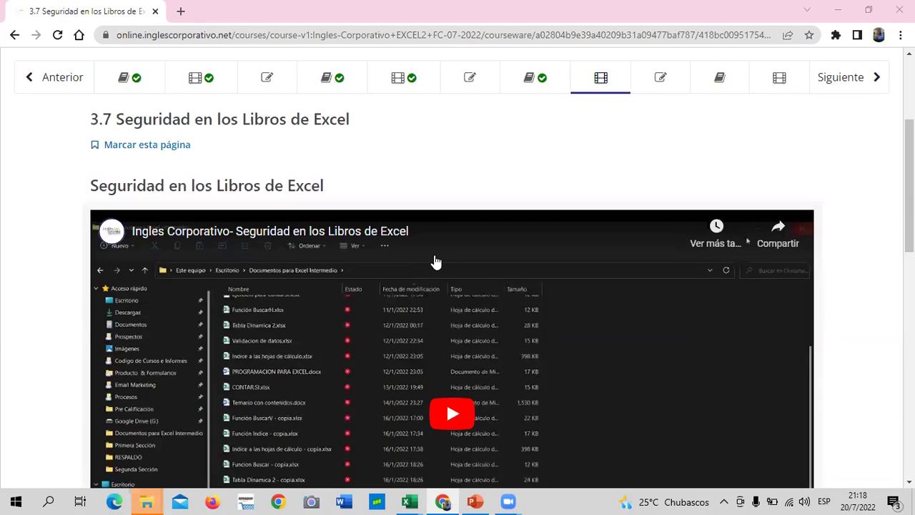
{"action": "scroll", "coordinate": [437, 261], "scroll_direction": "up", "scroll_amount": 2}
{"action": "scroll", "coordinate": [436, 179], "scroll_direction": "down", "scroll_amount": 1}
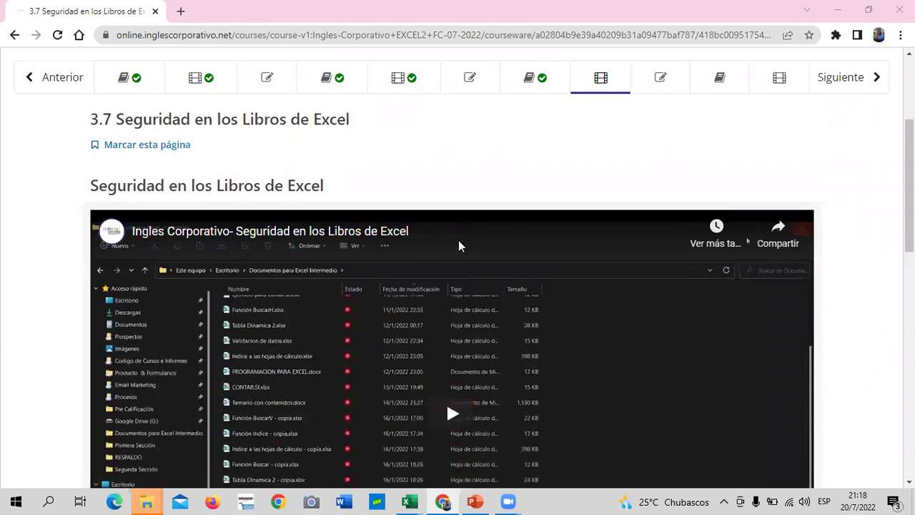
{"action": "scroll", "coordinate": [458, 240], "scroll_direction": "down", "scroll_amount": 2}
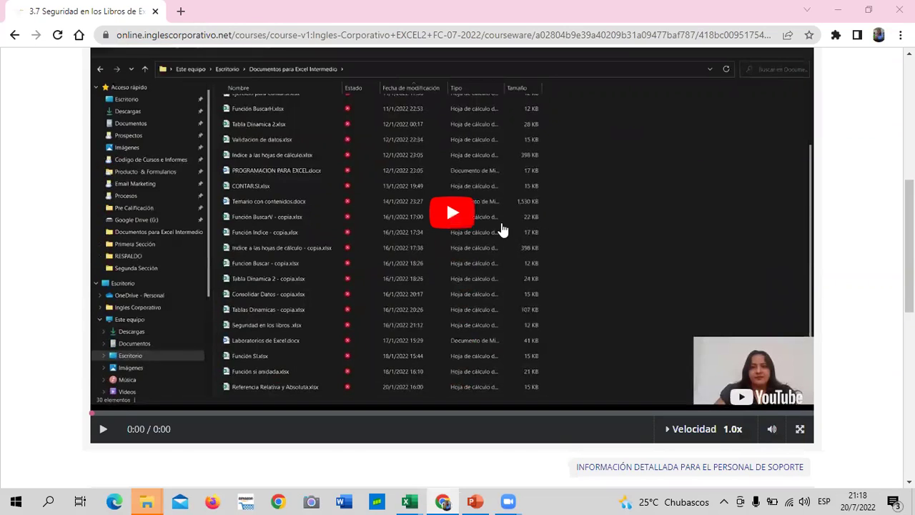
Play the lesson video to the end, download 'Seguridad en los libros', and close the old Excel window
{"action": "left_click", "coordinate": [449, 212]}
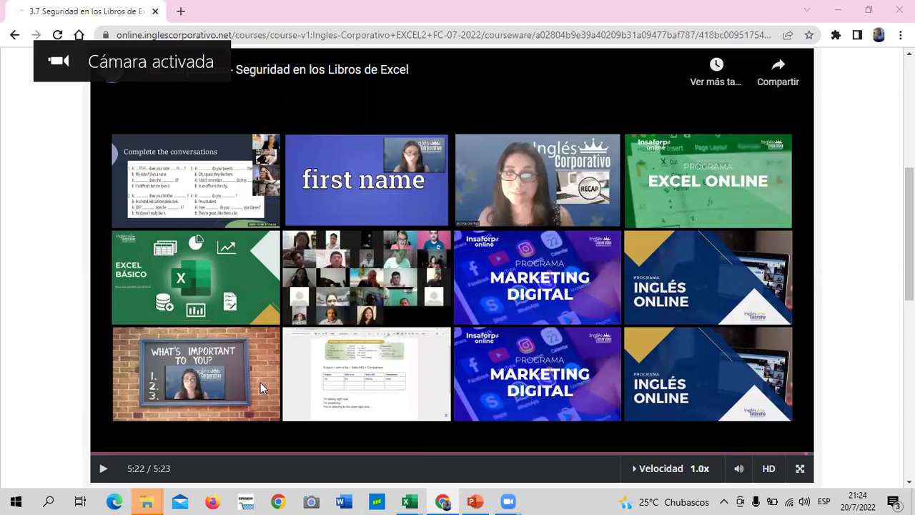
{"action": "scroll", "coordinate": [153, 463], "scroll_direction": "down", "scroll_amount": 2}
{"action": "left_click", "coordinate": [153, 463]}
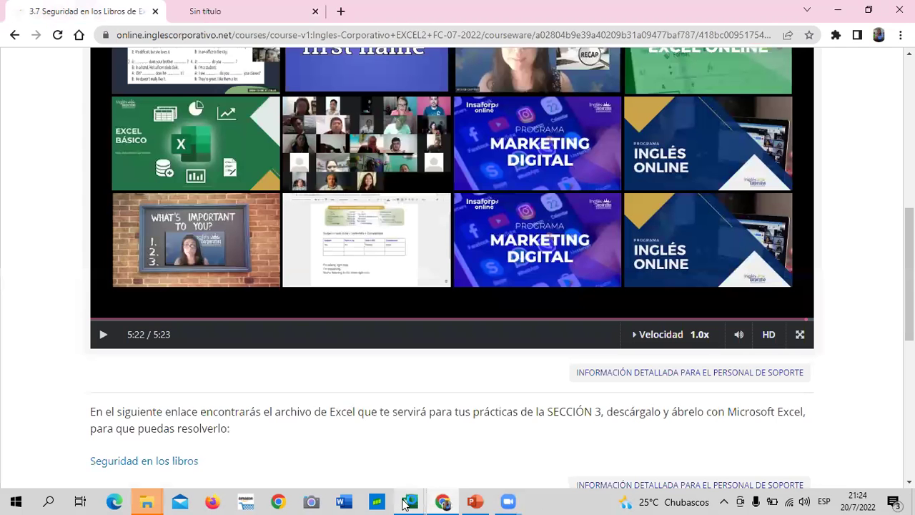
{"action": "mouse_move", "coordinate": [404, 500]}
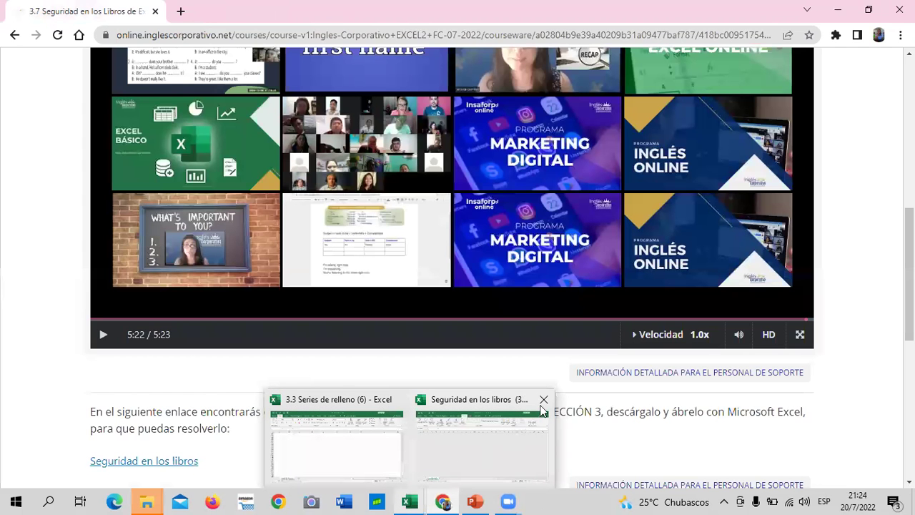
{"action": "left_click", "coordinate": [542, 403]}
Close the old workbook without saving and enable editing on 'Seguridad en los libros (4)'
{"action": "left_click", "coordinate": [461, 276]}
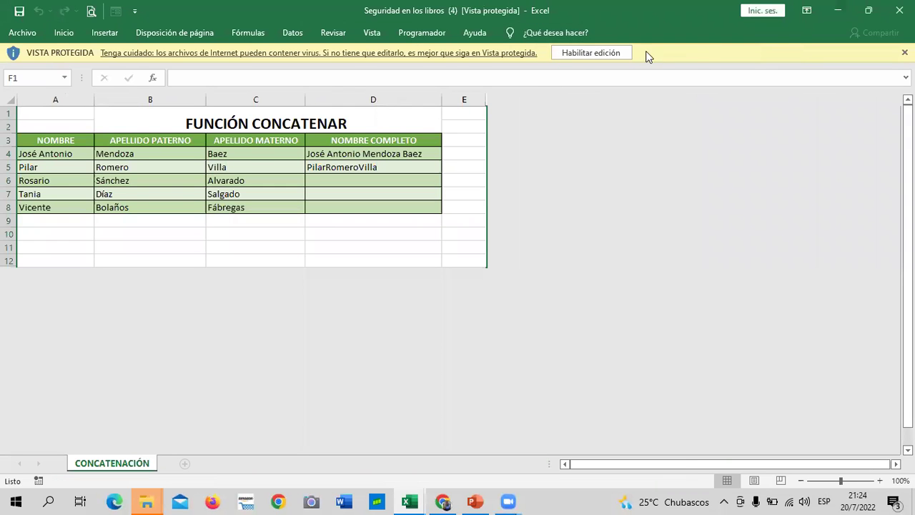
{"action": "left_click", "coordinate": [610, 54]}
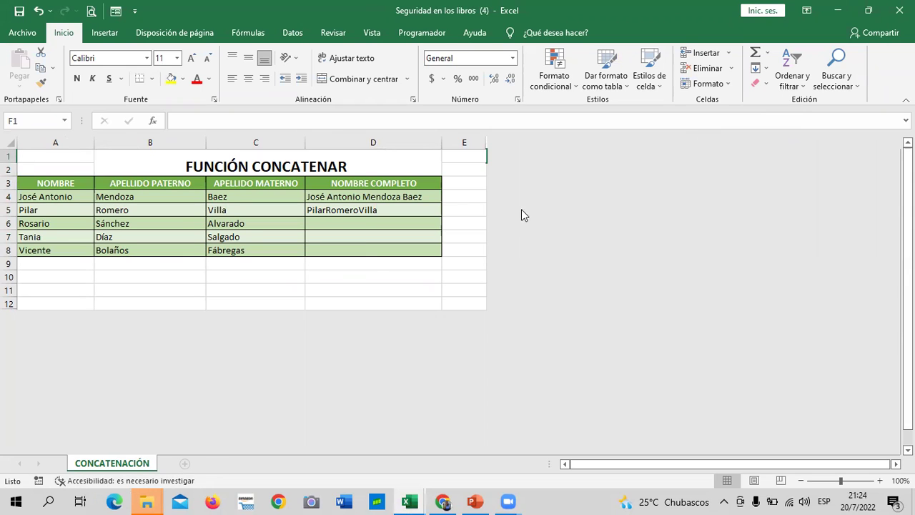
{"action": "left_click", "coordinate": [462, 185]}
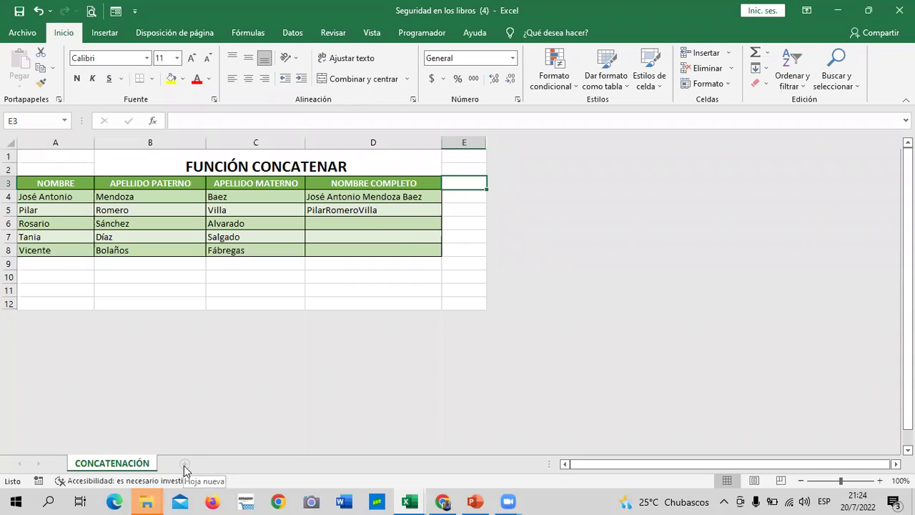
{"action": "left_click", "coordinate": [464, 141]}
{"action": "right_click", "coordinate": [463, 145]}
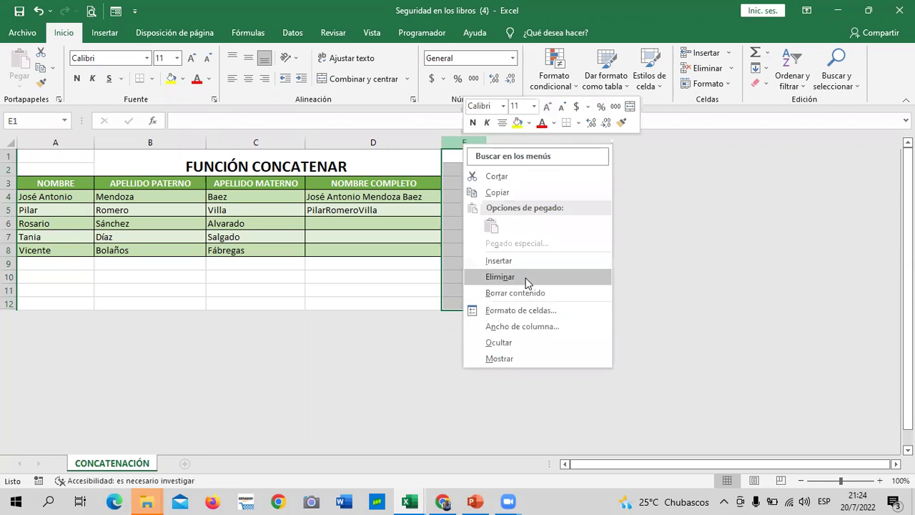
{"action": "left_click", "coordinate": [266, 275]}
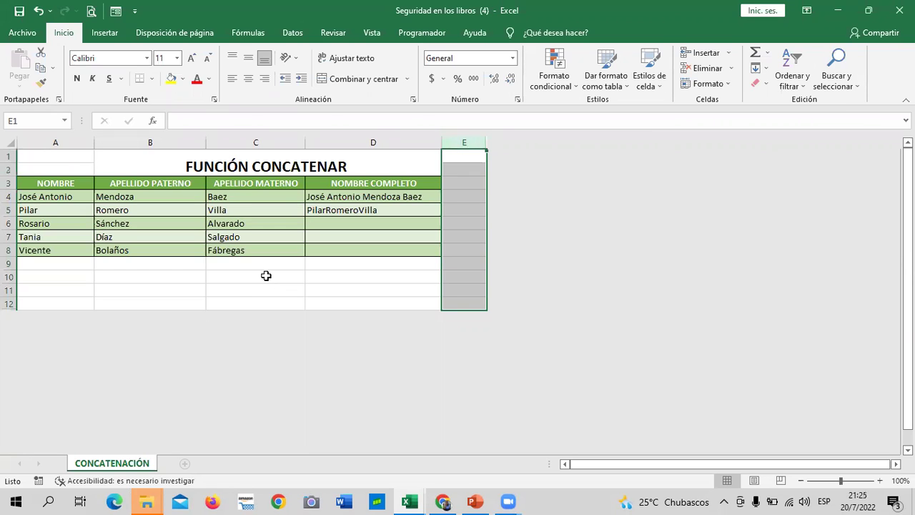
{"action": "right_click", "coordinate": [111, 461]}
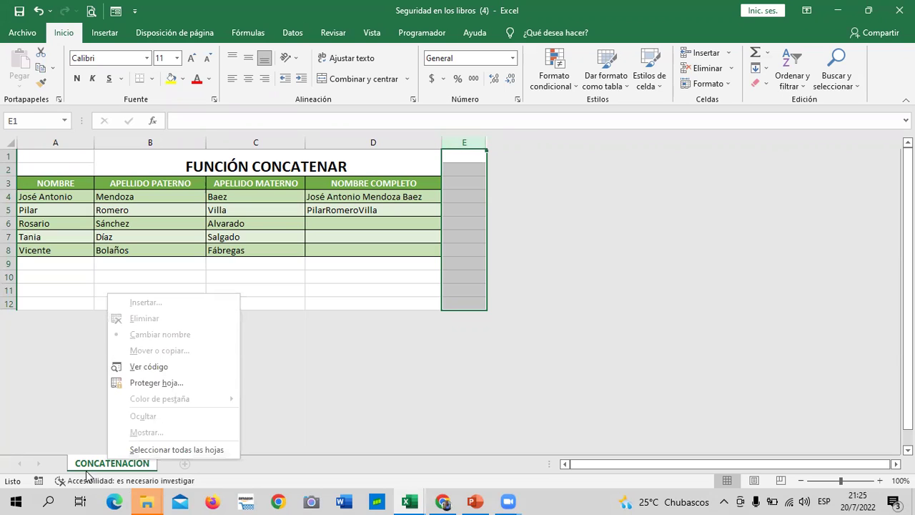
{"action": "left_click", "coordinate": [89, 465]}
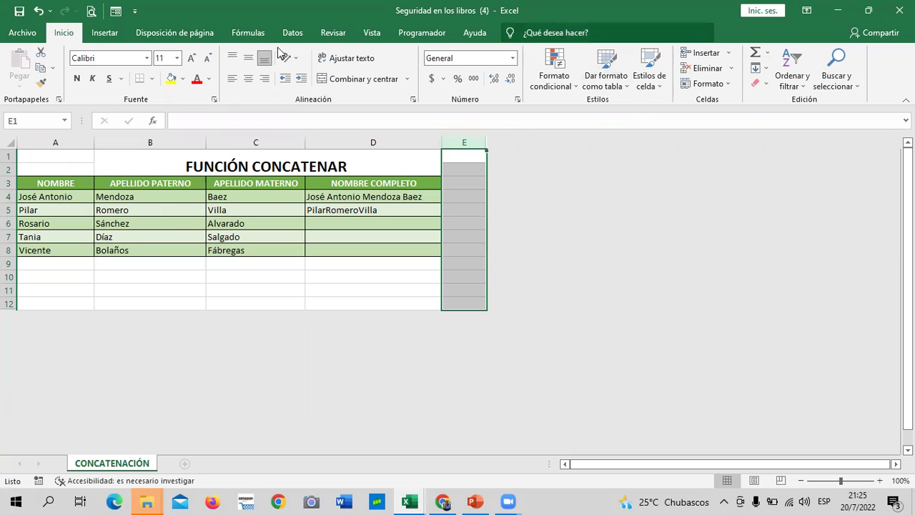
{"action": "left_click", "coordinate": [400, 300]}
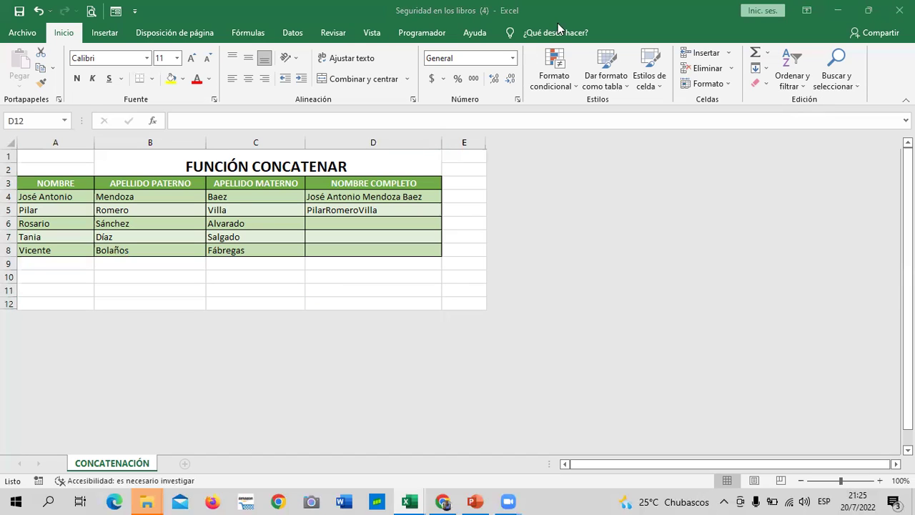
Unprotect the workbook structure by entering its password, then add the blank sheet Hoja1
{"action": "left_click", "coordinate": [338, 33]}
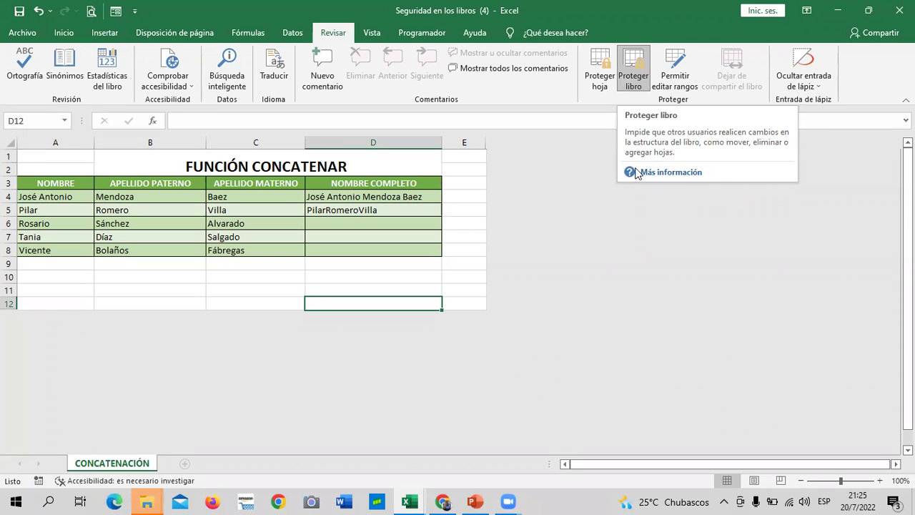
{"action": "left_click", "coordinate": [635, 78]}
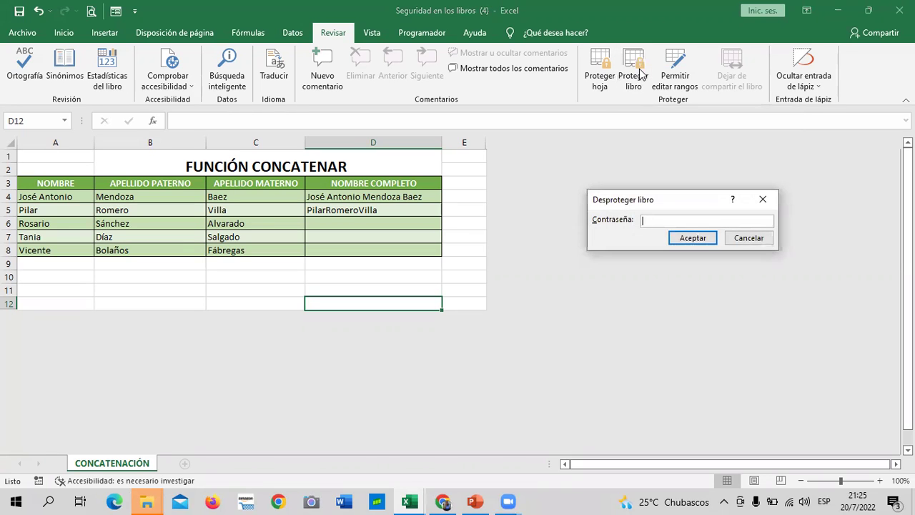
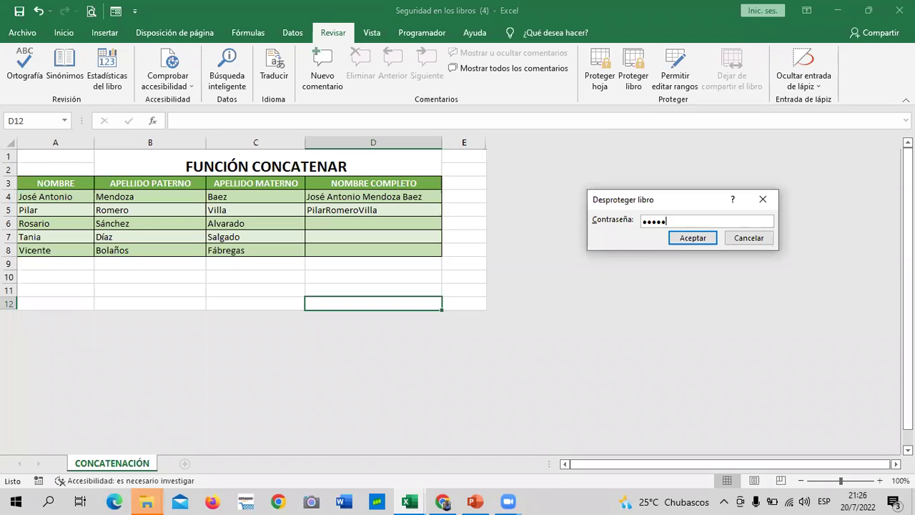
{"action": "key", "text": "Return"}
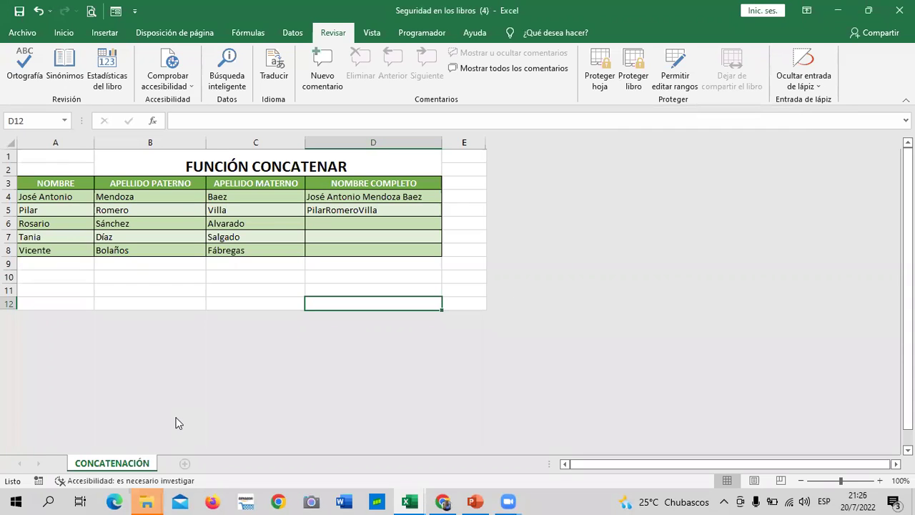
{"action": "left_click", "coordinate": [185, 463]}
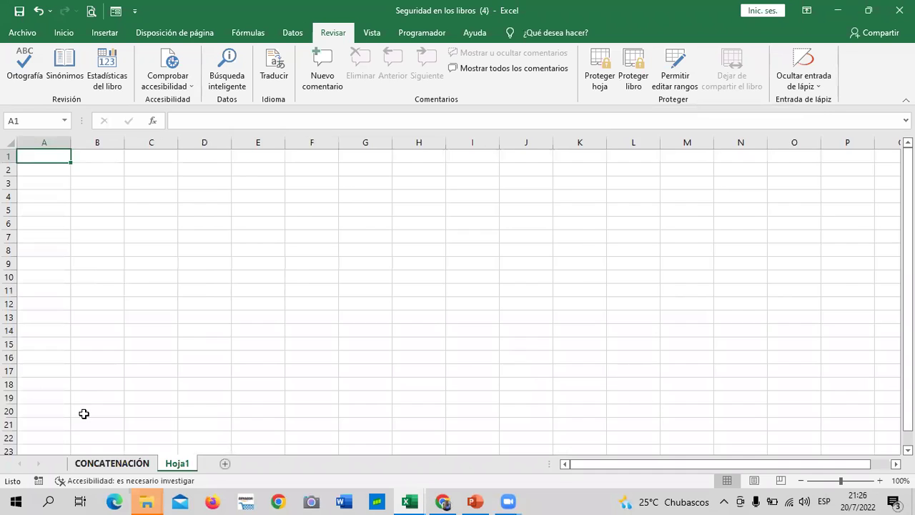
Return to the CONCATENACIÓN sheet, dismiss its tab menu, and select cell E2
{"action": "left_click", "coordinate": [112, 464]}
{"action": "right_click", "coordinate": [112, 464]}
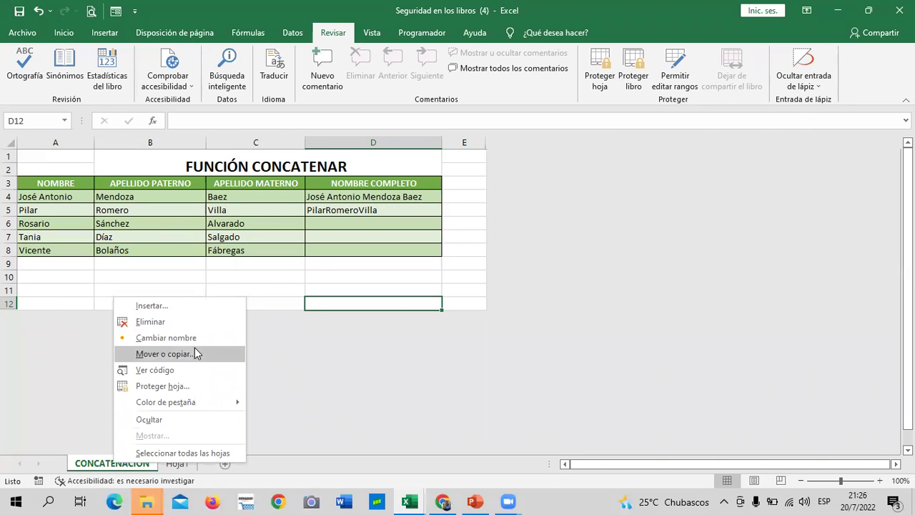
{"action": "left_click", "coordinate": [306, 411]}
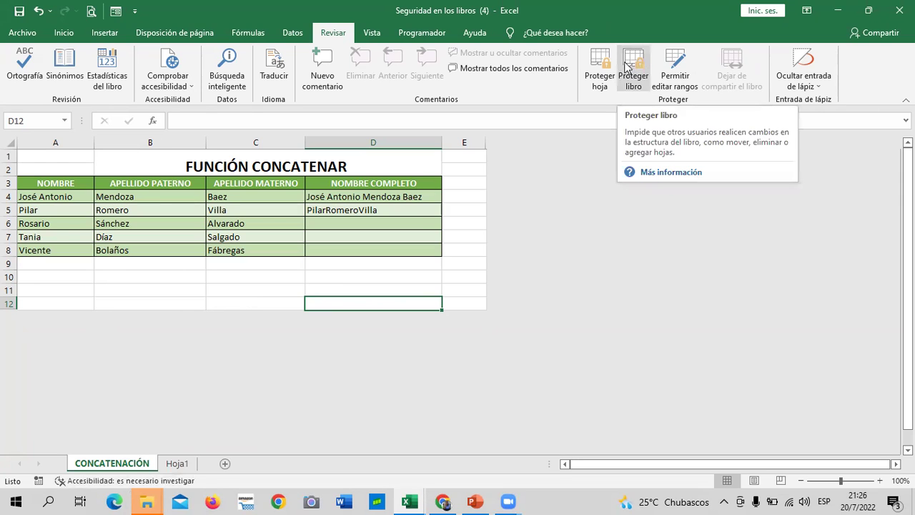
{"action": "left_click", "coordinate": [468, 166]}
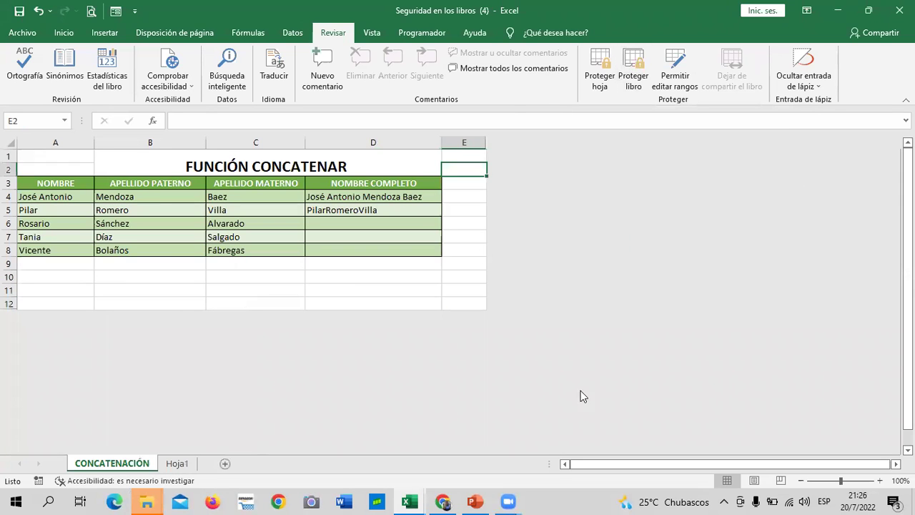
{"action": "left_click", "coordinate": [30, 35]}
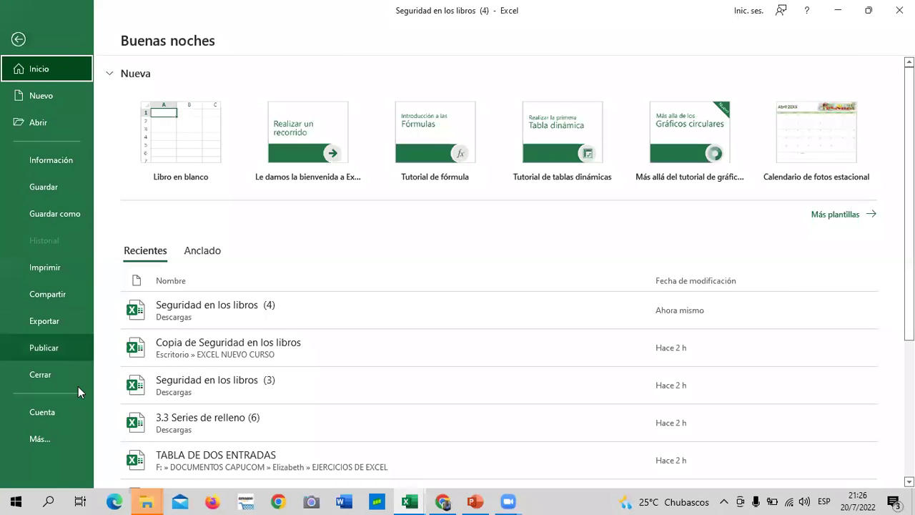
Show the Información page for 'Seguridad en los libros (4)' and expand its Proteger libro options
{"action": "left_click", "coordinate": [58, 158]}
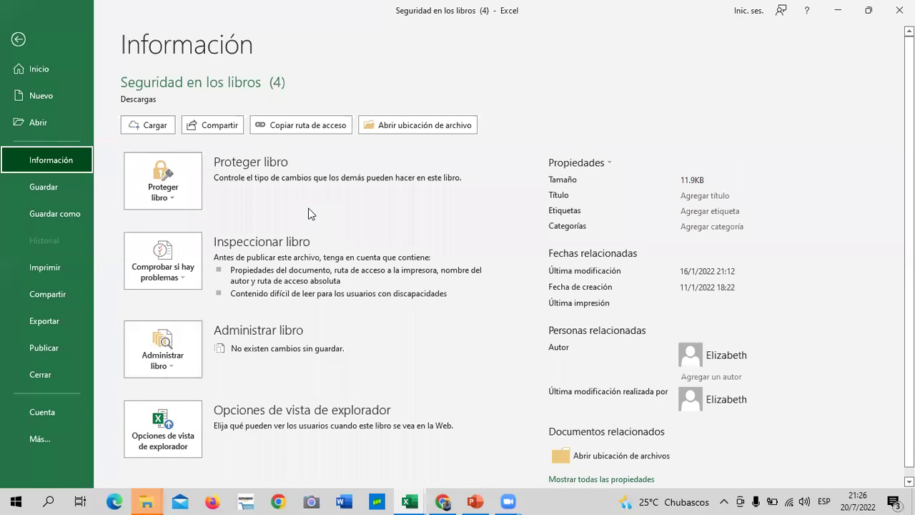
{"action": "mouse_move", "coordinate": [327, 284]}
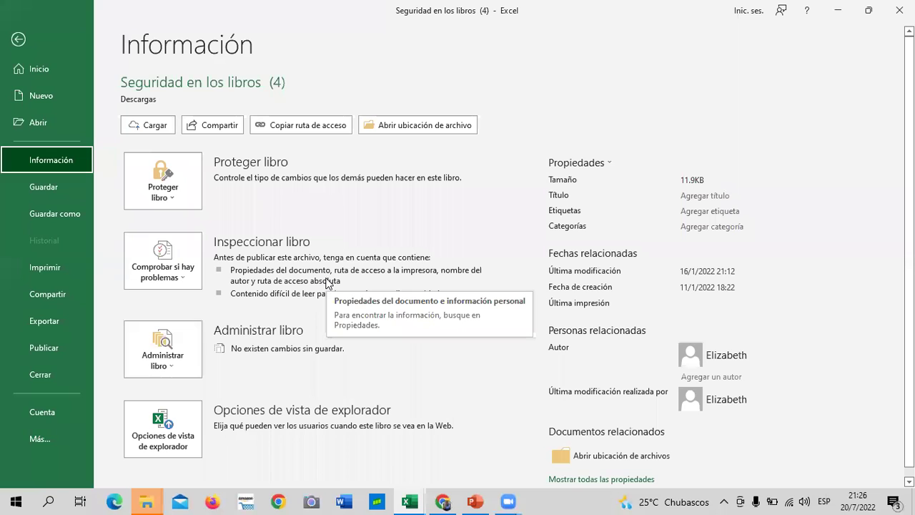
{"action": "scroll", "coordinate": [327, 284], "scroll_direction": "down", "scroll_amount": 1}
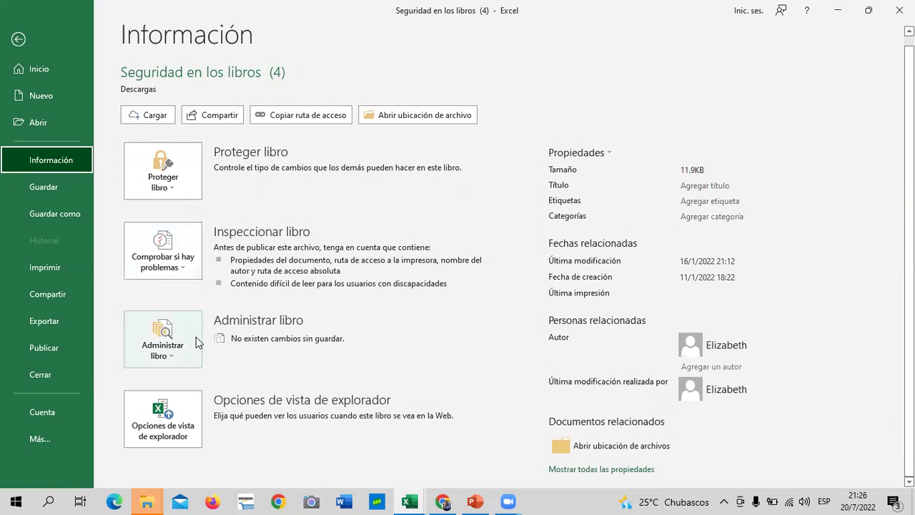
{"action": "scroll", "coordinate": [198, 341], "scroll_direction": "up", "scroll_amount": 1}
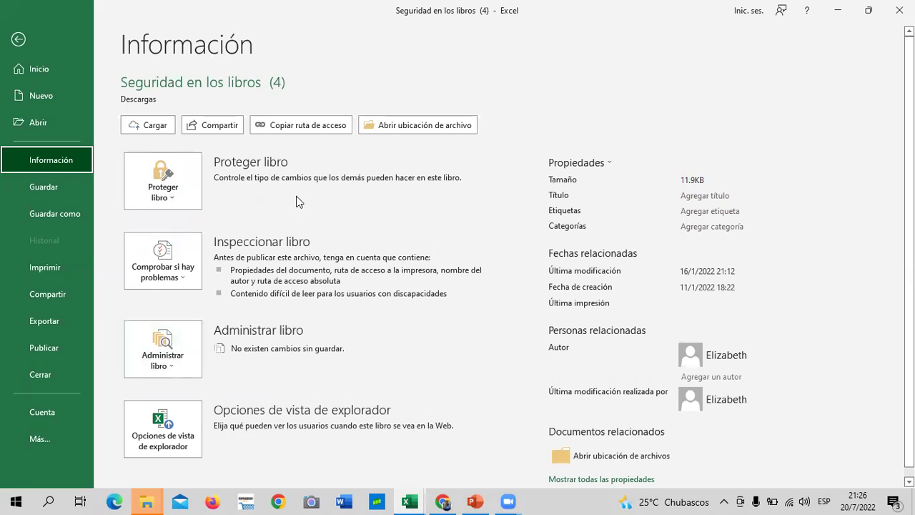
{"action": "left_click", "coordinate": [178, 203]}
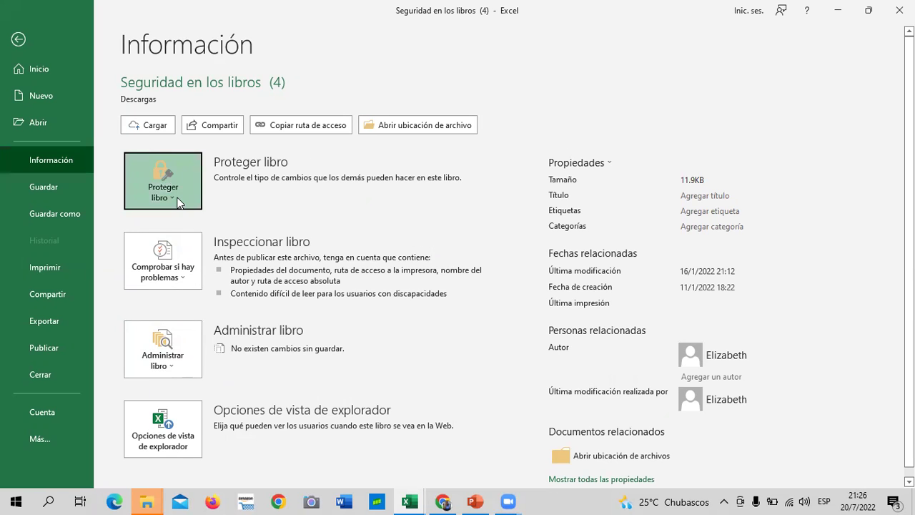
{"action": "scroll", "coordinate": [367, 214], "scroll_direction": "down", "scroll_amount": 1}
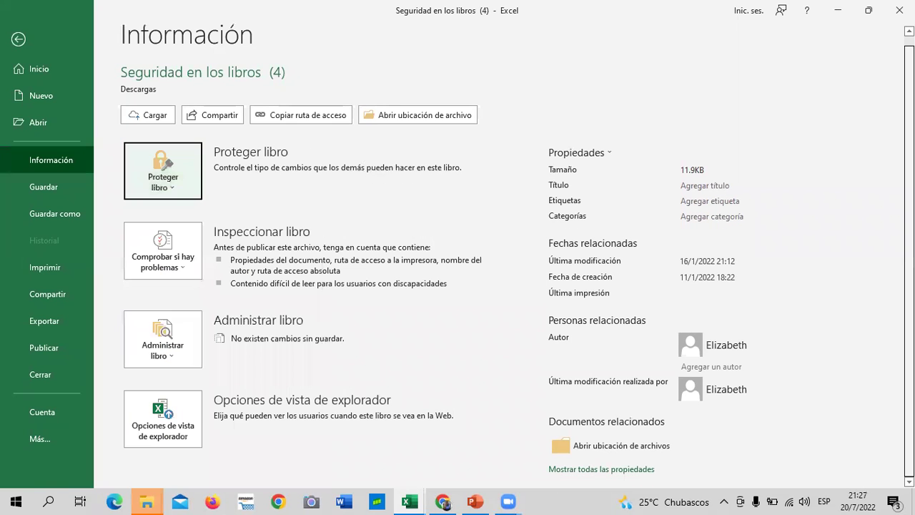
{"action": "left_click", "coordinate": [169, 187]}
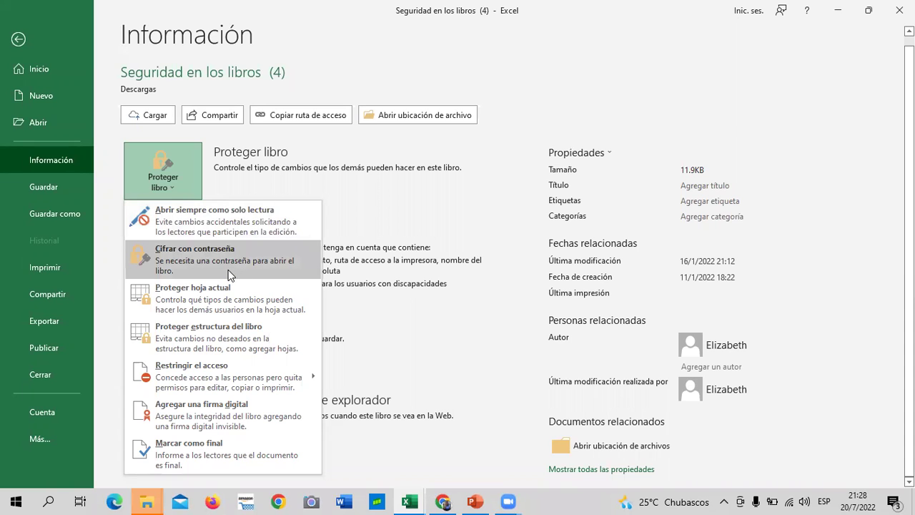
Encrypt the workbook with a password using Cifrar con contraseña, entering and confirming it
{"action": "left_click", "coordinate": [190, 263]}
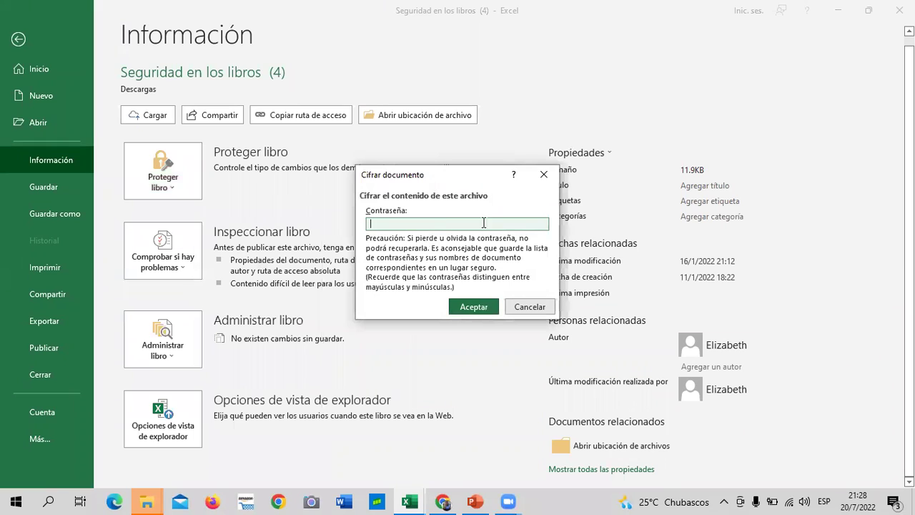
{"action": "key", "text": "Return"}
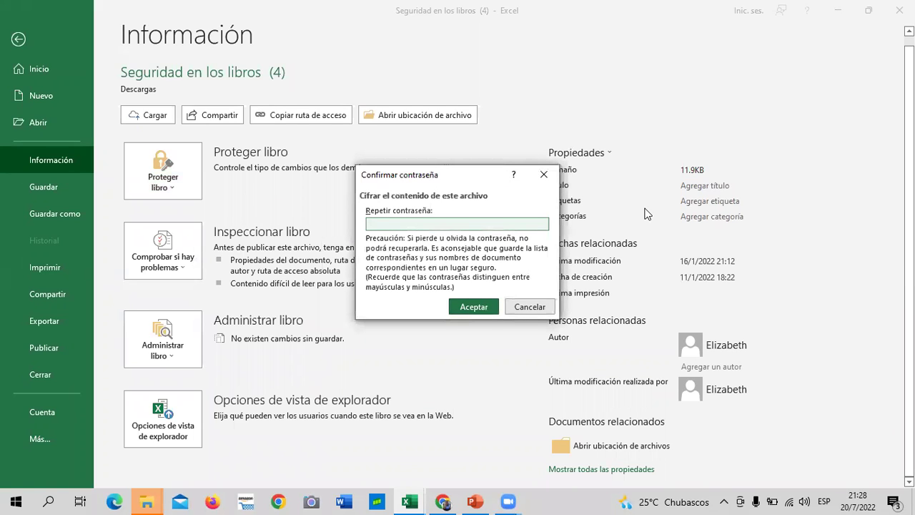
{"action": "left_click", "coordinate": [458, 307]}
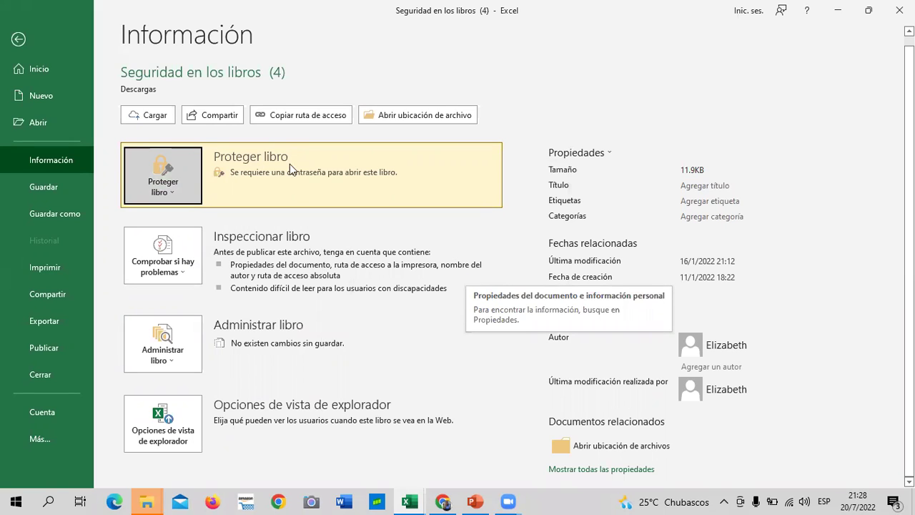
Reopen and dismiss the Proteger libro options, then go back to the worksheet
{"action": "left_click", "coordinate": [167, 195]}
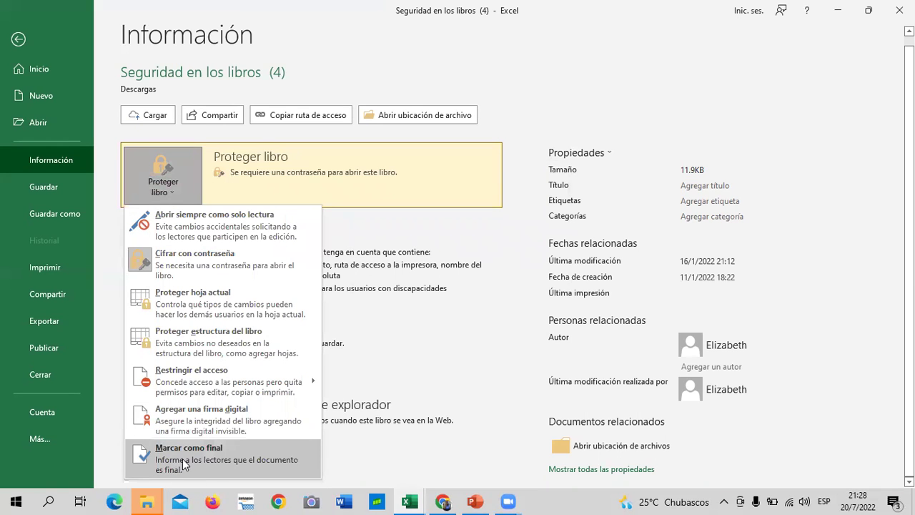
{"action": "left_click", "coordinate": [533, 88]}
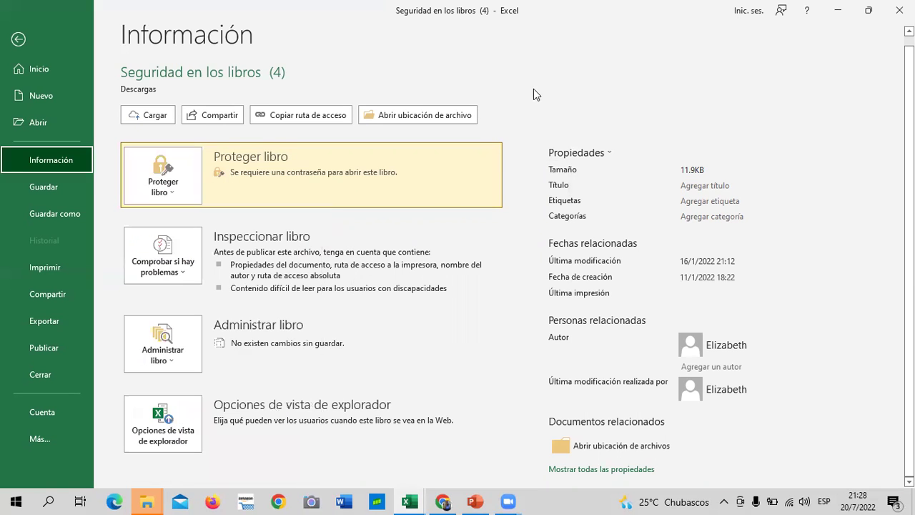
{"action": "left_click", "coordinate": [18, 38]}
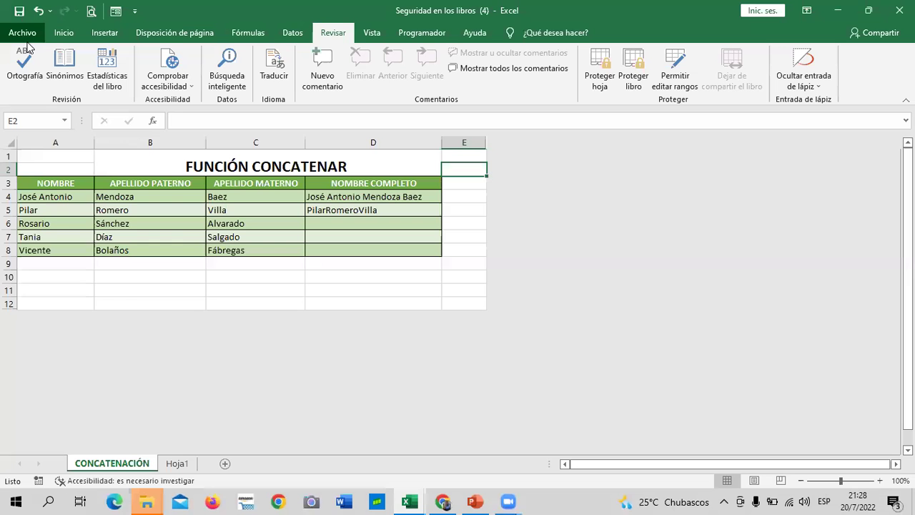
Save a copy named 'Seguridad en los libros (4)' in the Escritorio folder
{"action": "left_click", "coordinate": [26, 33]}
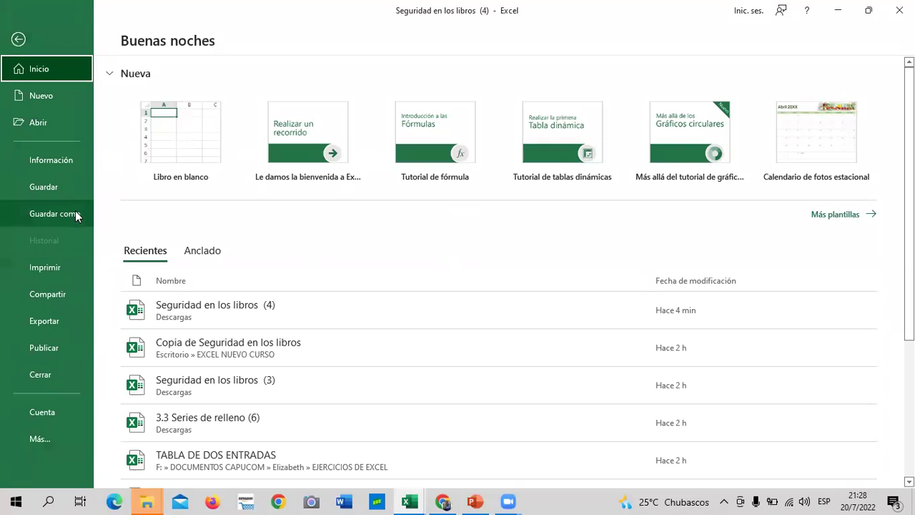
{"action": "left_click", "coordinate": [75, 213]}
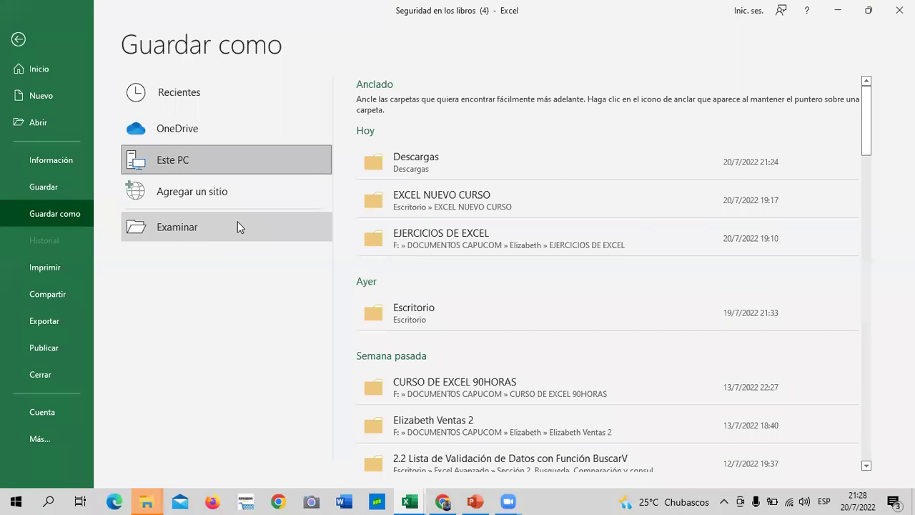
{"action": "left_click", "coordinate": [237, 226]}
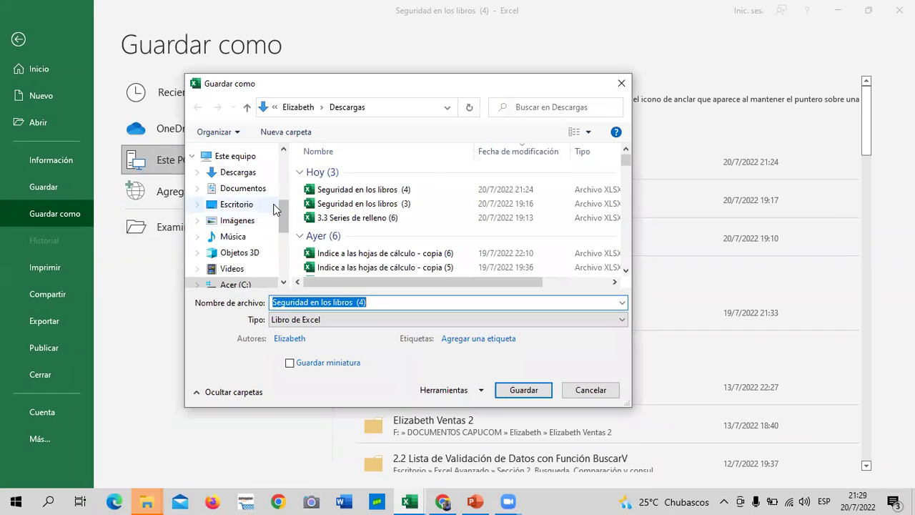
{"action": "left_click_drag", "start_coordinate": [284, 212], "coordinate": [285, 143]}
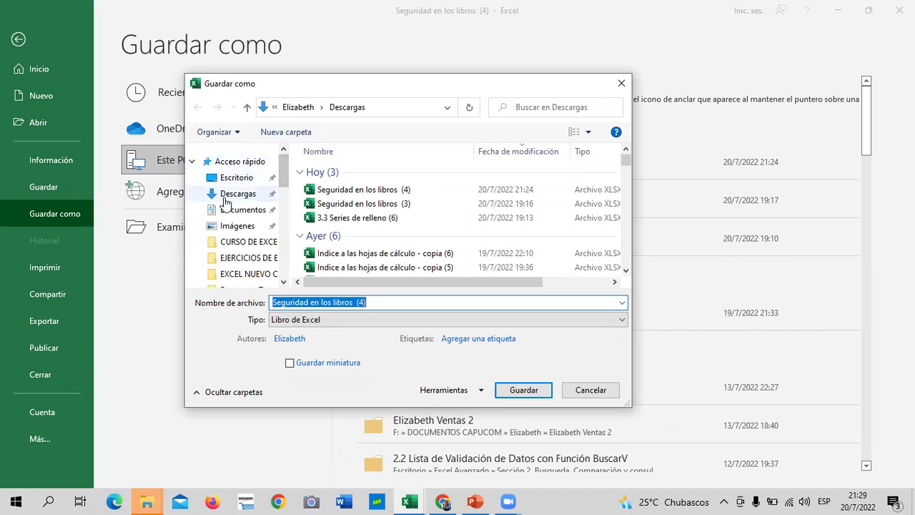
{"action": "left_click", "coordinate": [236, 178]}
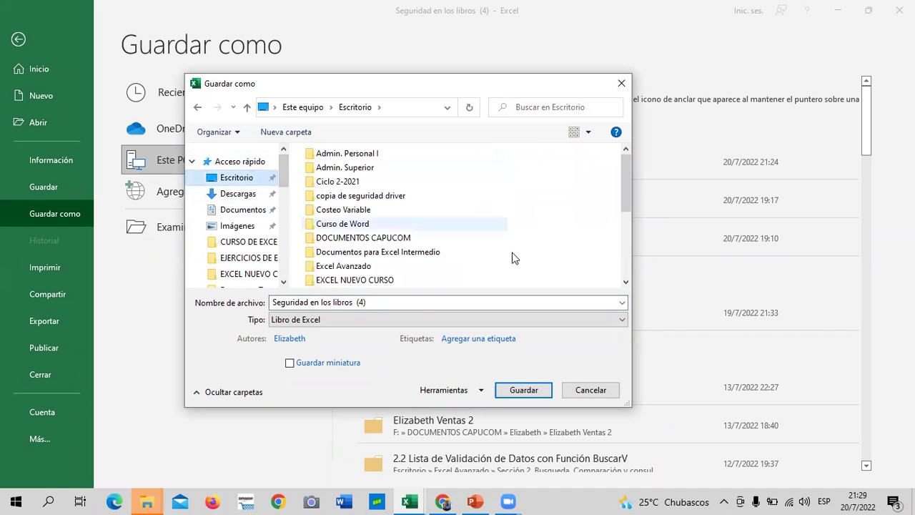
{"action": "left_click", "coordinate": [415, 304]}
{"action": "left_click", "coordinate": [413, 304]}
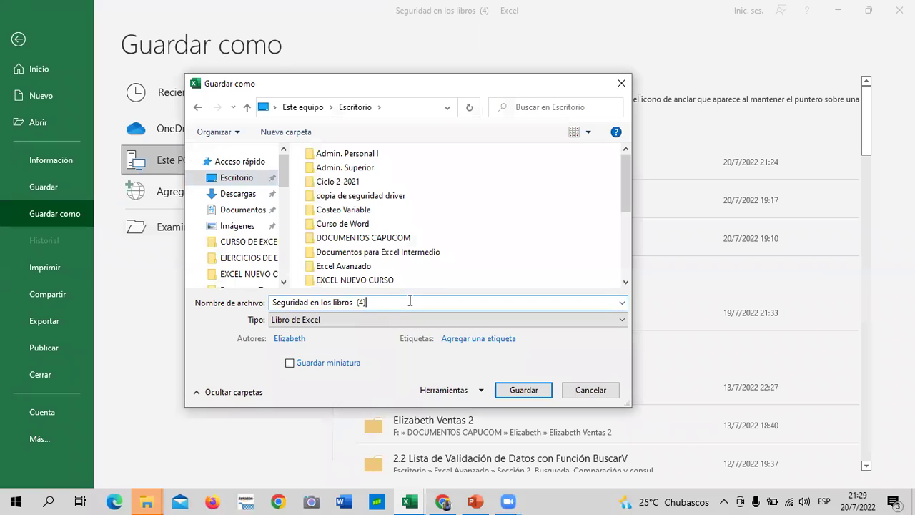
{"action": "left_click", "coordinate": [525, 389]}
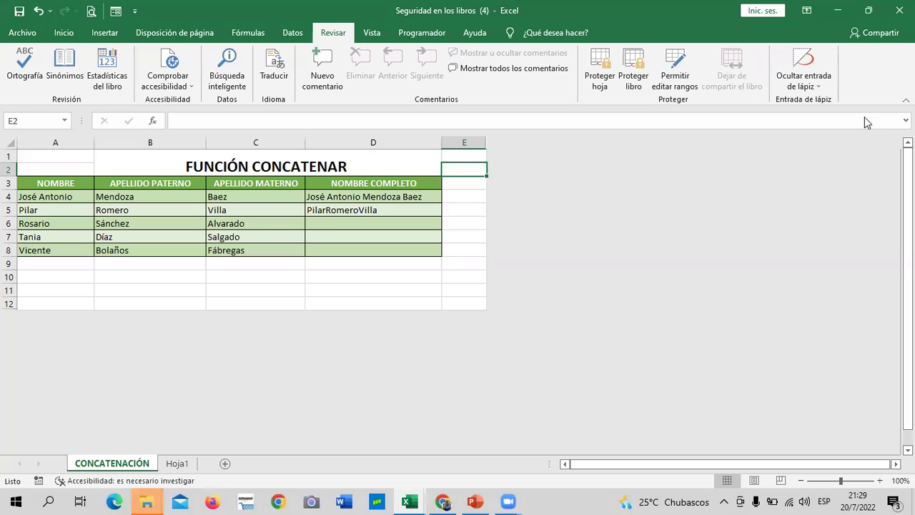
Close both Excel workbooks without saving and minimize Chrome, PowerPoint and the file browser
{"action": "left_click", "coordinate": [898, 10]}
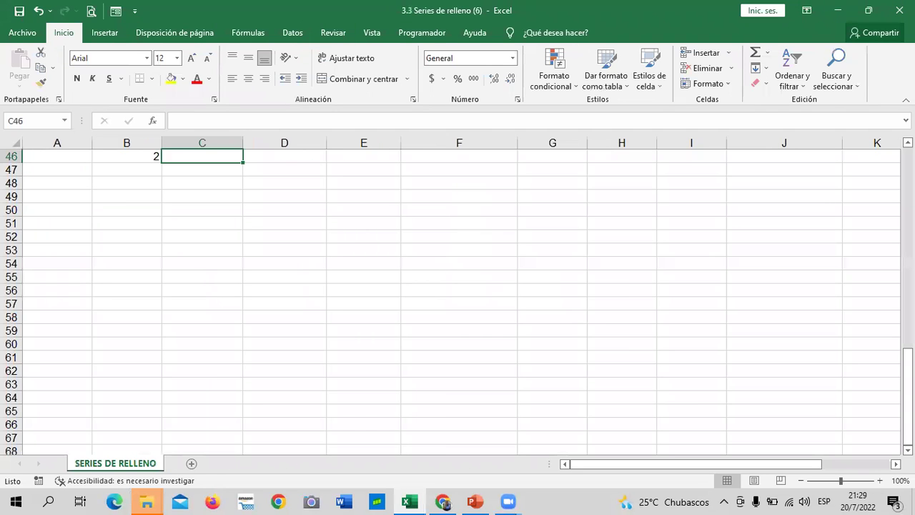
{"action": "left_click", "coordinate": [897, 10]}
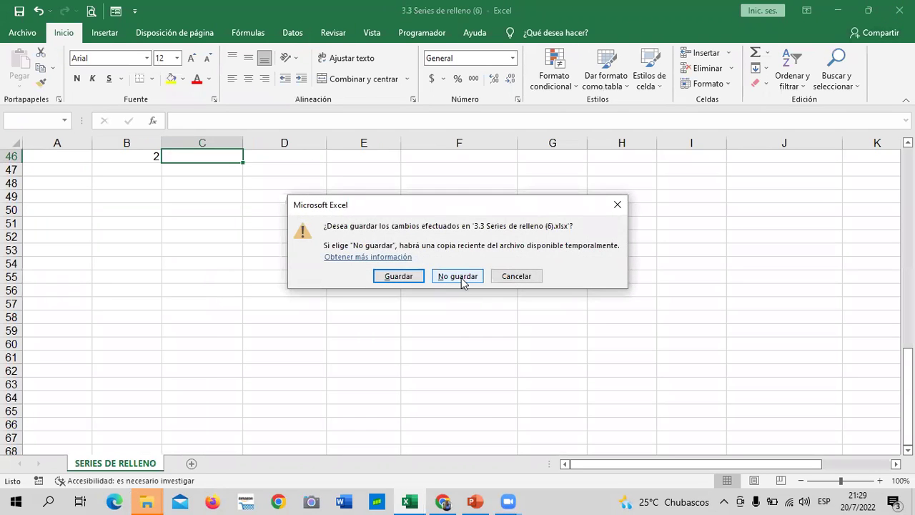
{"action": "left_click", "coordinate": [461, 279]}
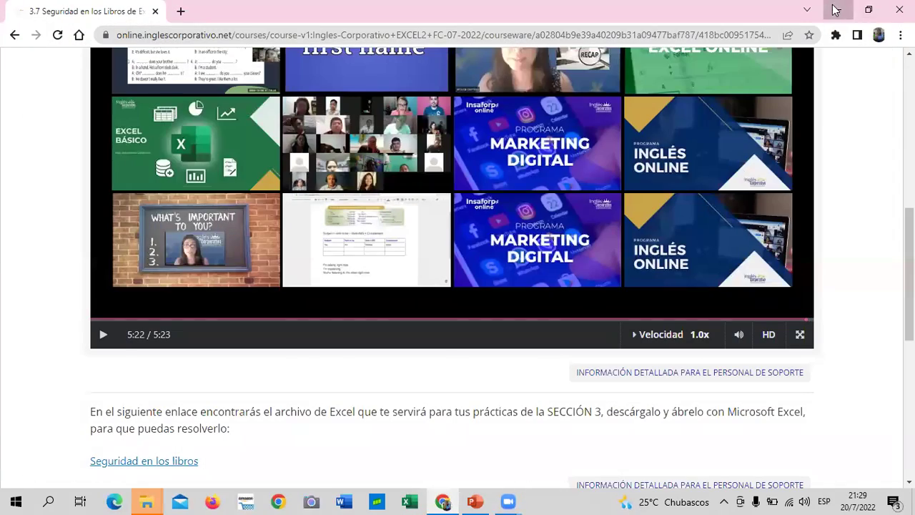
{"action": "left_click", "coordinate": [836, 10]}
{"action": "left_click", "coordinate": [833, 10]}
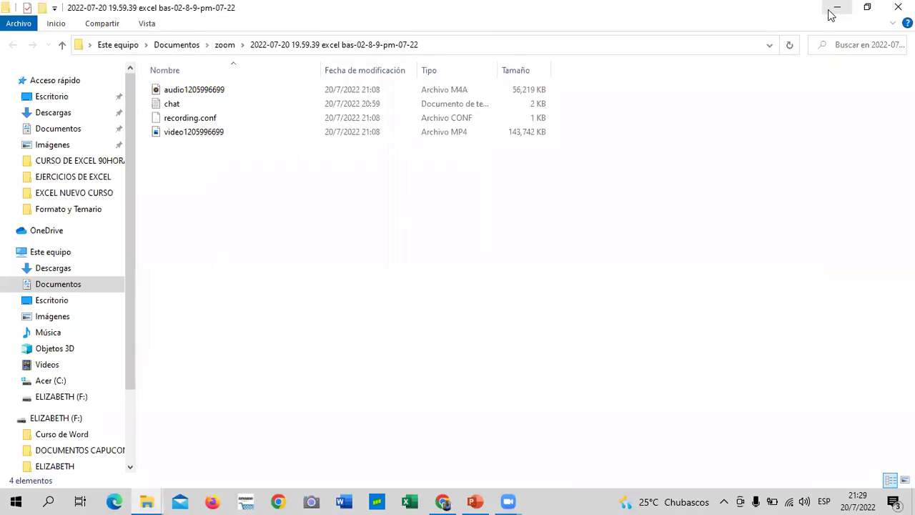
{"action": "left_click", "coordinate": [835, 9]}
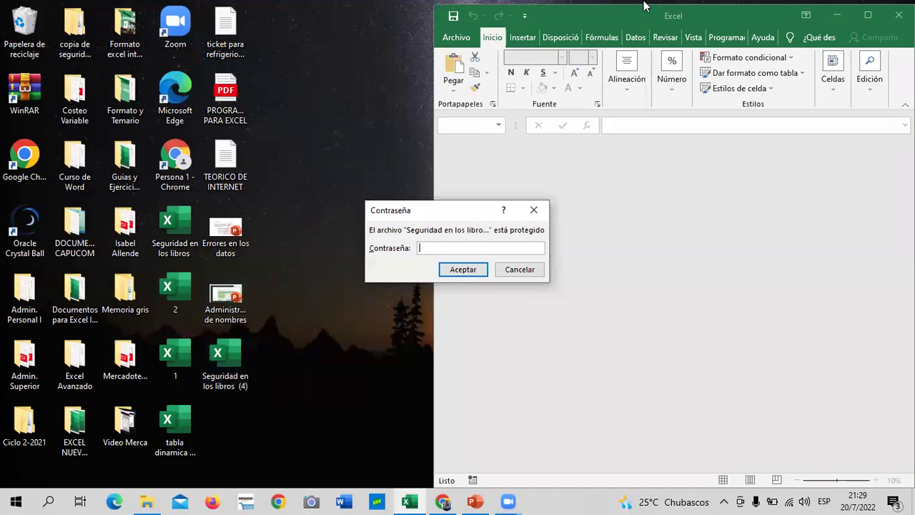
Open the encrypted Desktop workbook by entering its password, then maximize its window
{"action": "left_click_drag", "start_coordinate": [446, 213], "coordinate": [536, 200]}
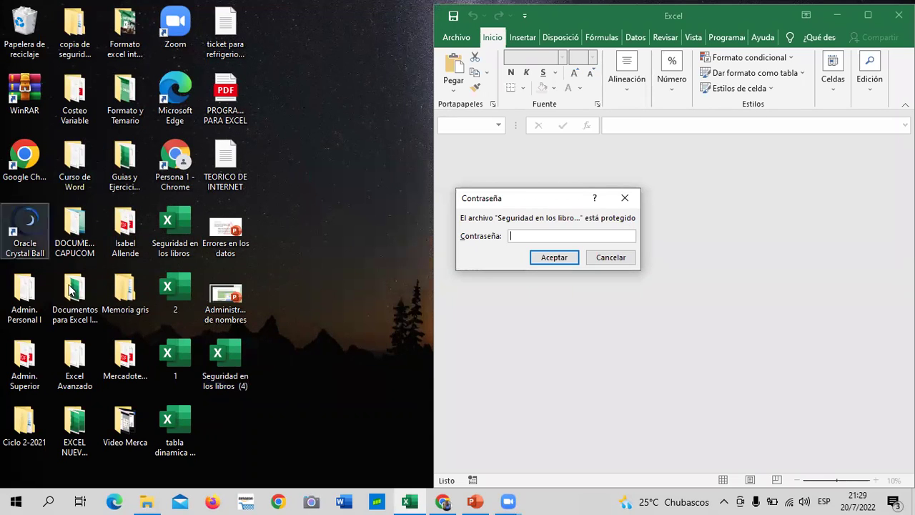
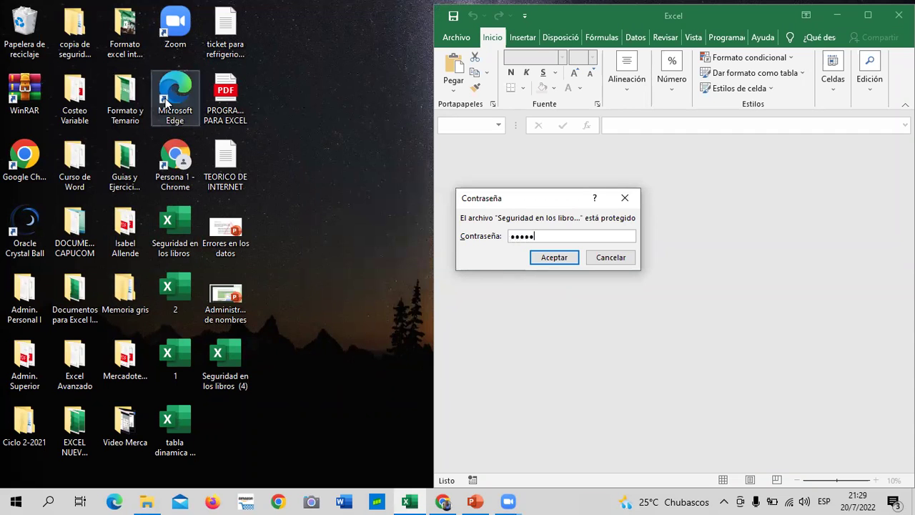
{"action": "key", "text": "Return"}
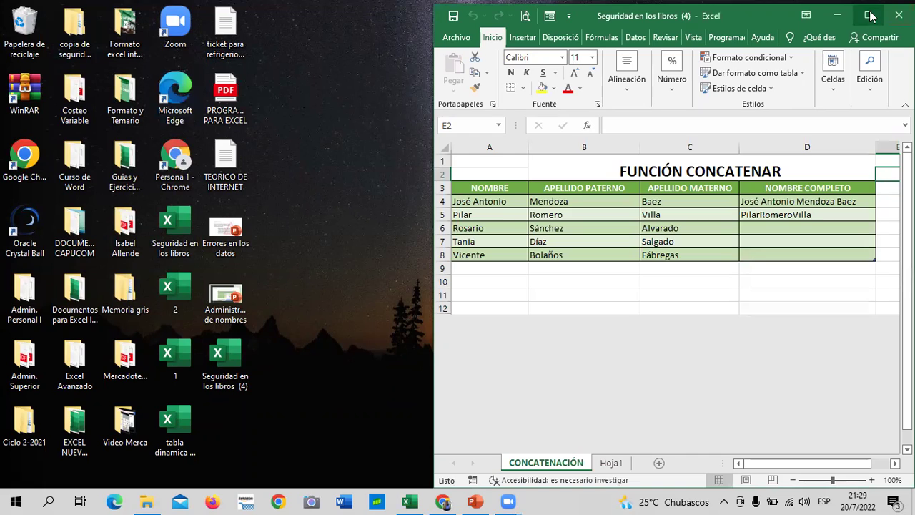
{"action": "left_click", "coordinate": [868, 15]}
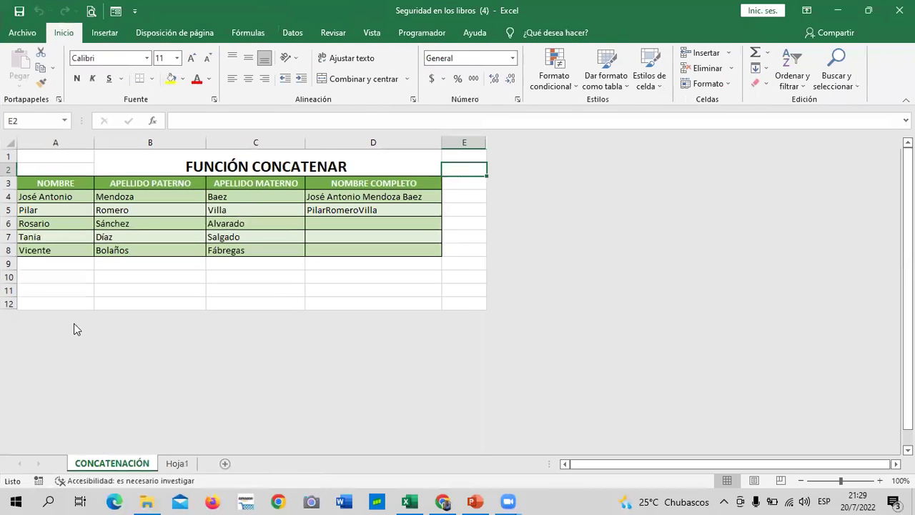
Choose Marcar como final from the Proteger libro options on the Información page
{"action": "left_click", "coordinate": [16, 33]}
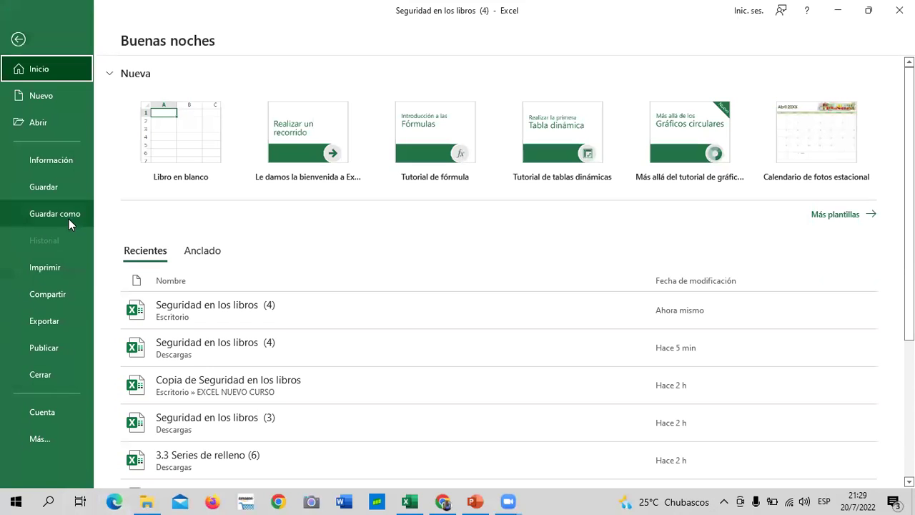
{"action": "left_click", "coordinate": [51, 163]}
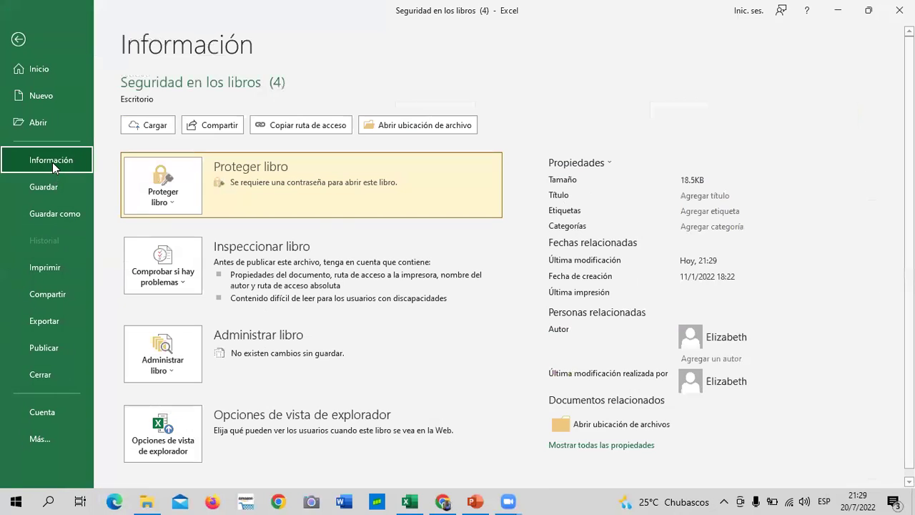
{"action": "left_click", "coordinate": [181, 198]}
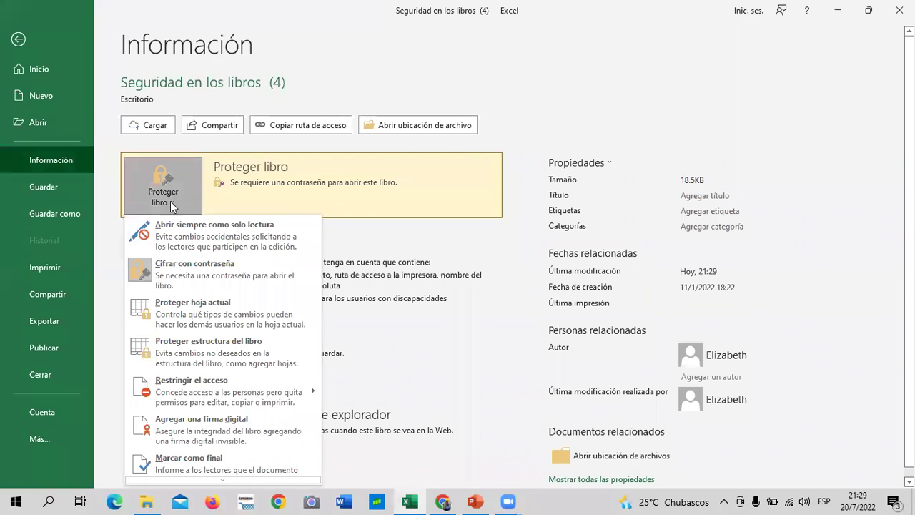
{"action": "left_click", "coordinate": [162, 467]}
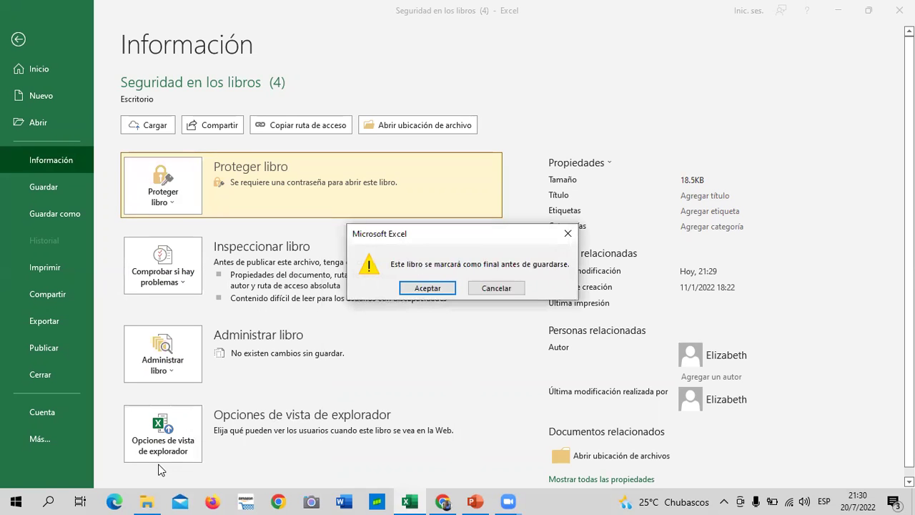
Confirm marking the workbook as final and saving it
{"action": "left_click", "coordinate": [429, 289]}
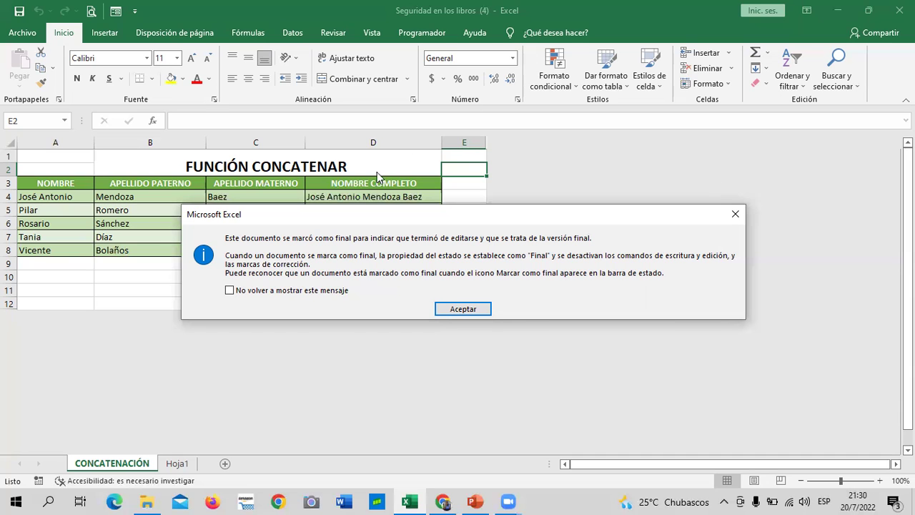
{"action": "left_click", "coordinate": [463, 308]}
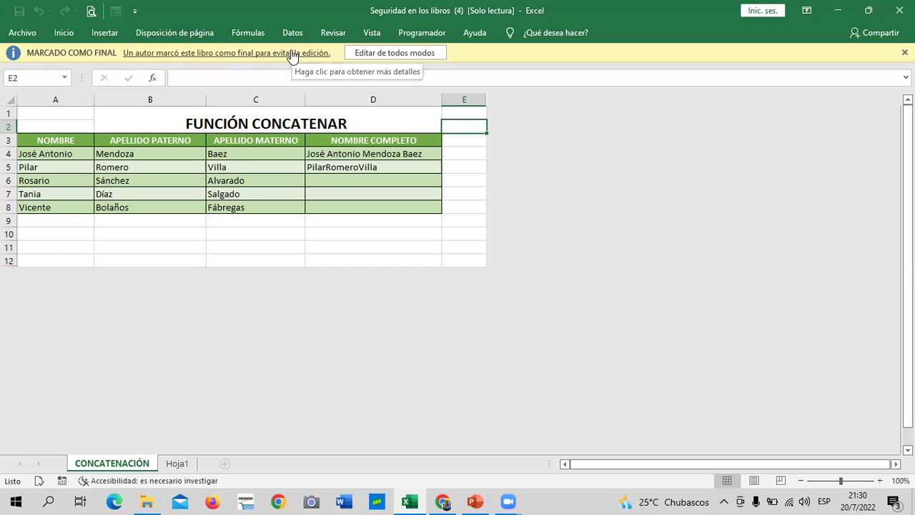
{"action": "left_click", "coordinate": [51, 34]}
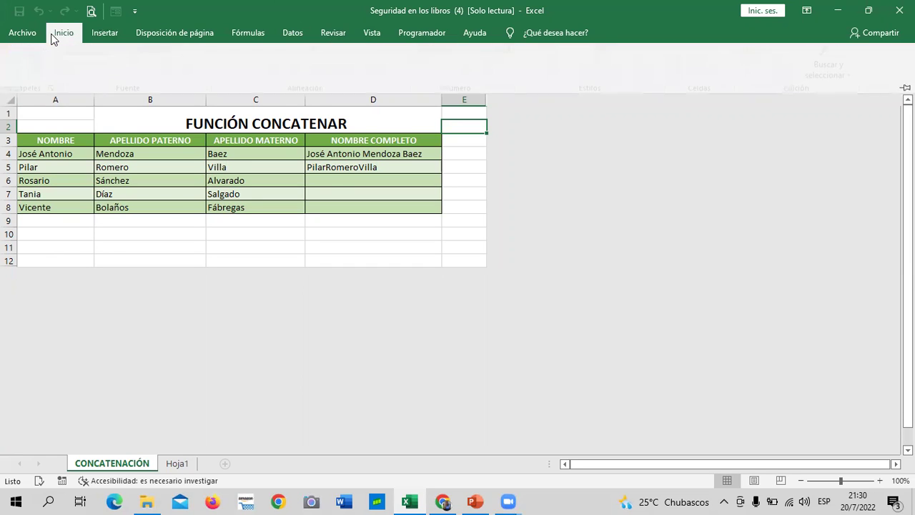
{"action": "left_click", "coordinate": [107, 33]}
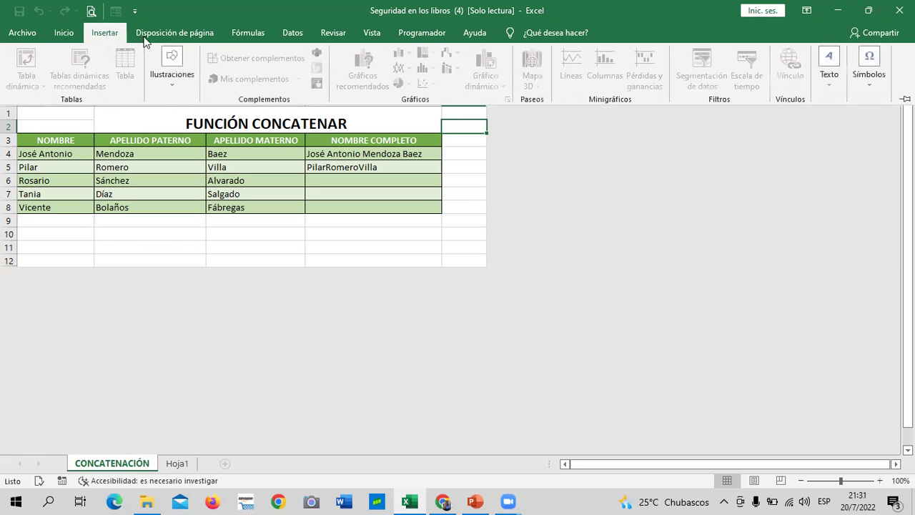
{"action": "left_click", "coordinate": [251, 36]}
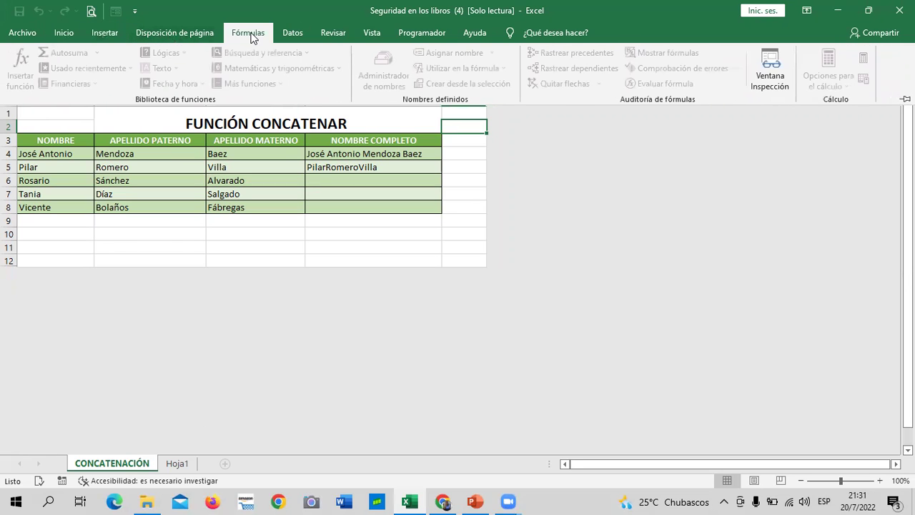
{"action": "left_click", "coordinate": [292, 34]}
{"action": "key", "text": "Escape"}
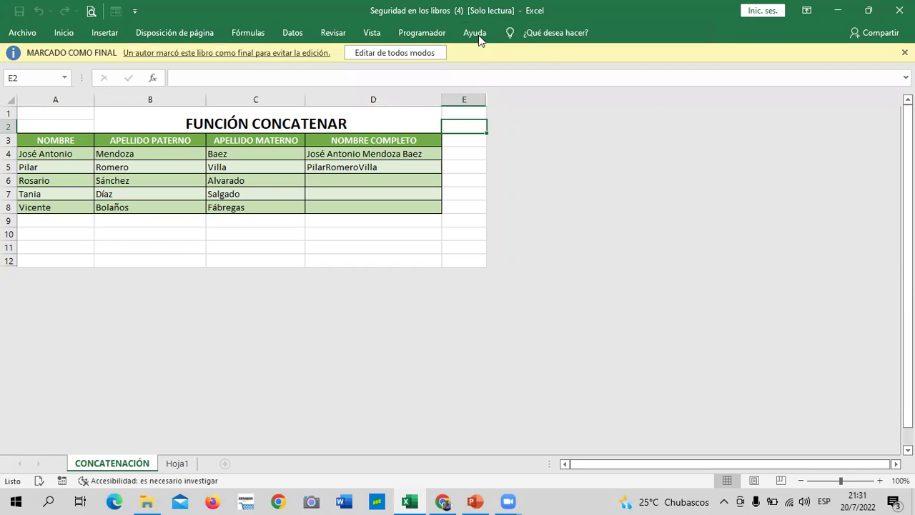
{"action": "left_click", "coordinate": [475, 34]}
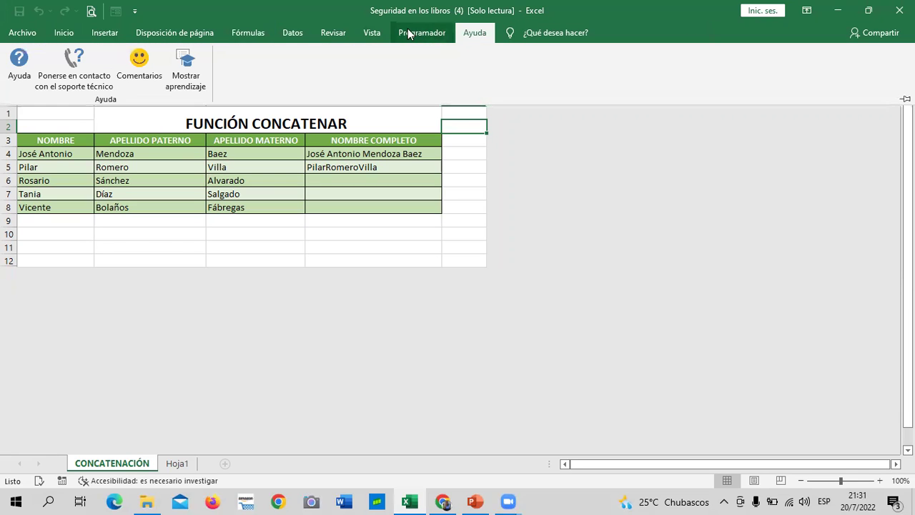
{"action": "left_click", "coordinate": [414, 34]}
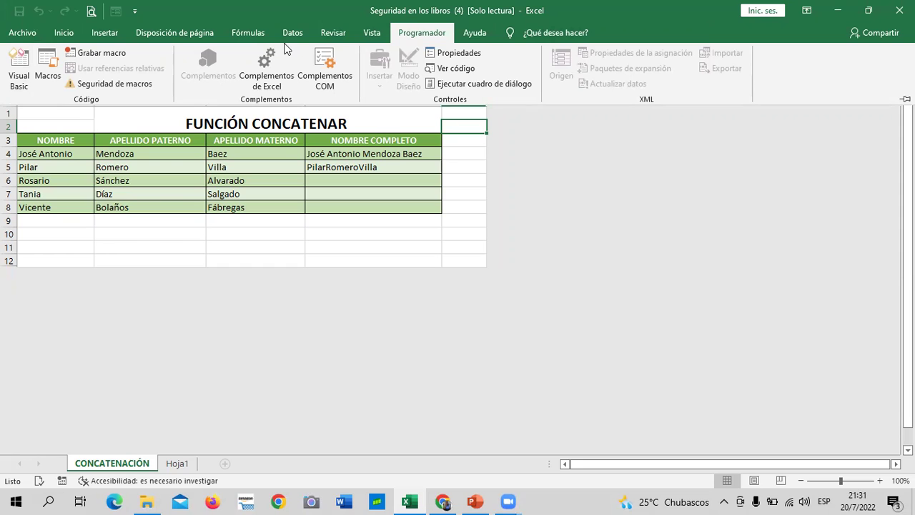
{"action": "left_click", "coordinate": [371, 33]}
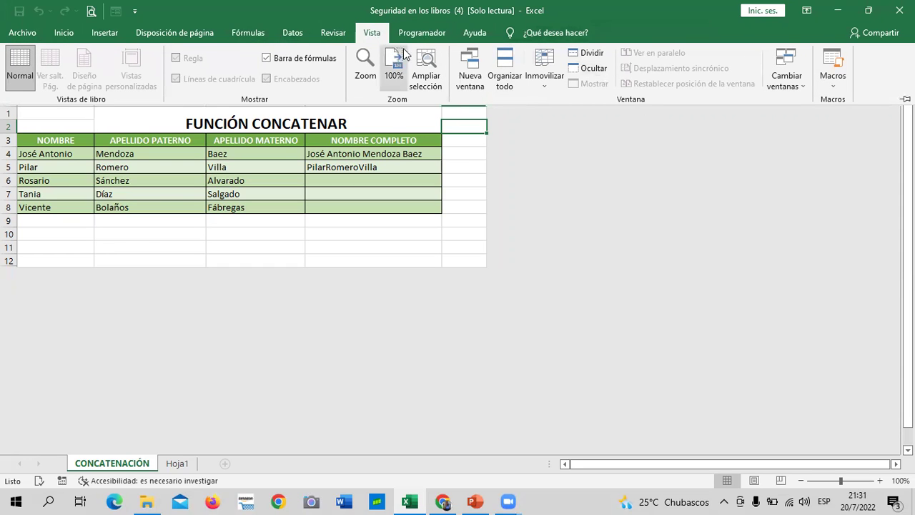
{"action": "left_click", "coordinate": [333, 33]}
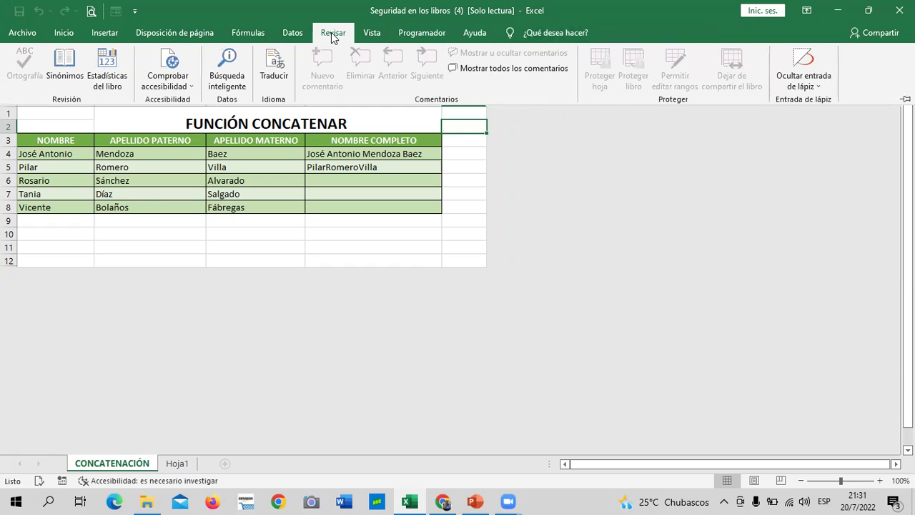
{"action": "left_click", "coordinate": [293, 34]}
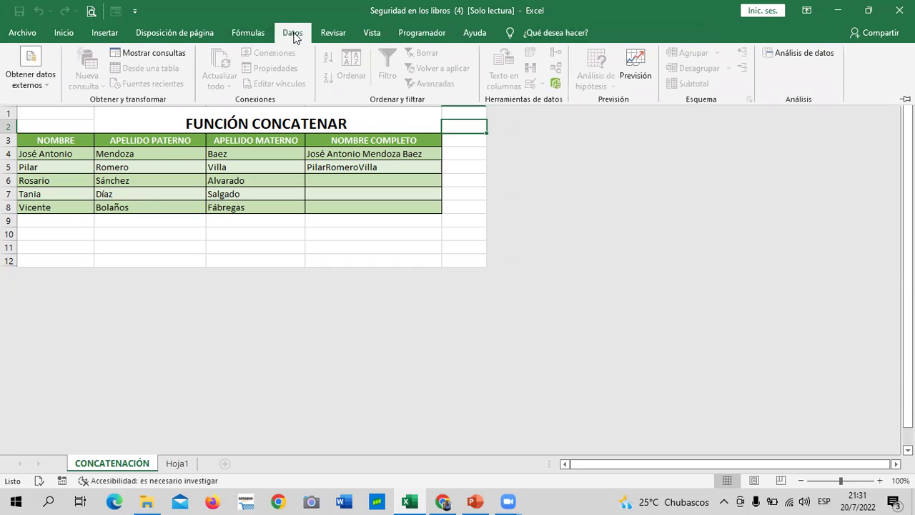
{"action": "left_click", "coordinate": [247, 34]}
{"action": "left_click", "coordinate": [179, 36]}
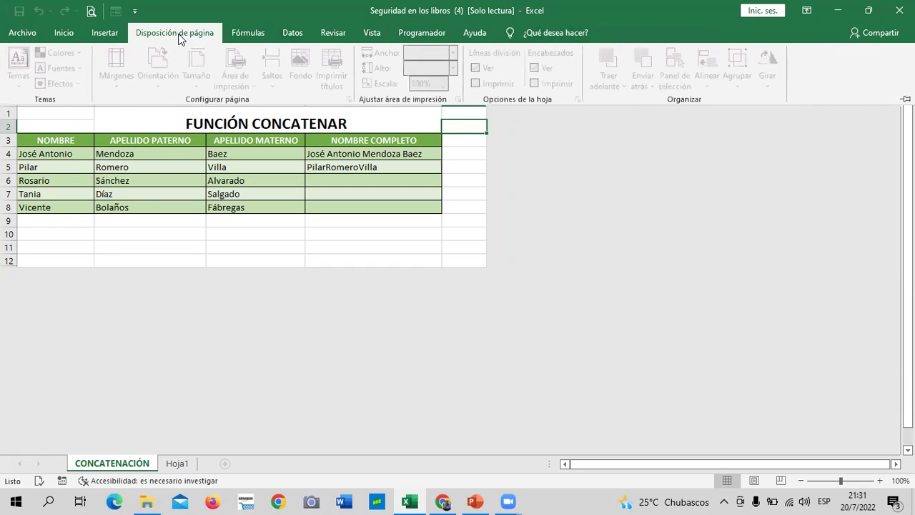
{"action": "left_click", "coordinate": [109, 34]}
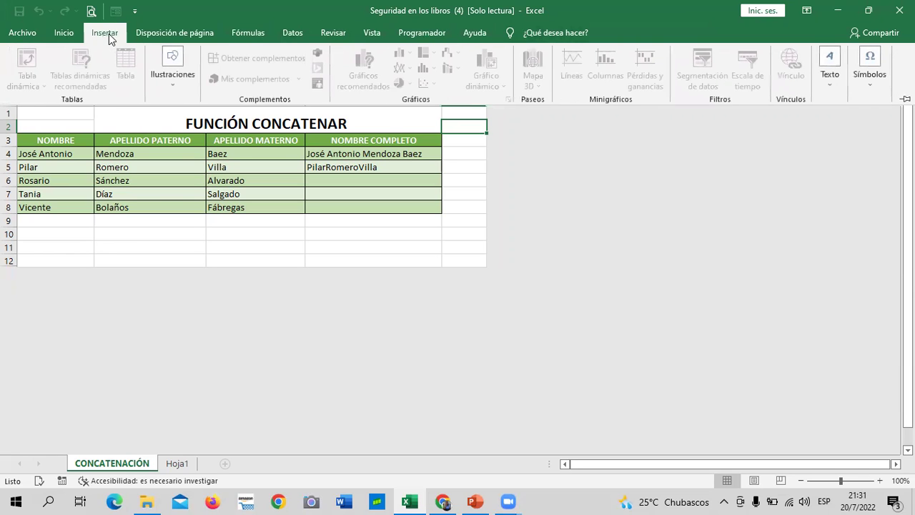
{"action": "left_click", "coordinate": [64, 34]}
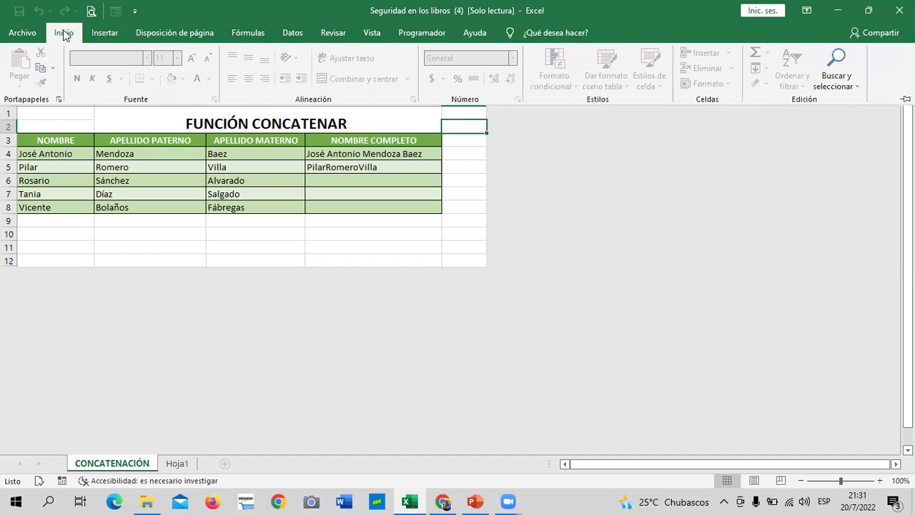
{"action": "left_click", "coordinate": [104, 35]}
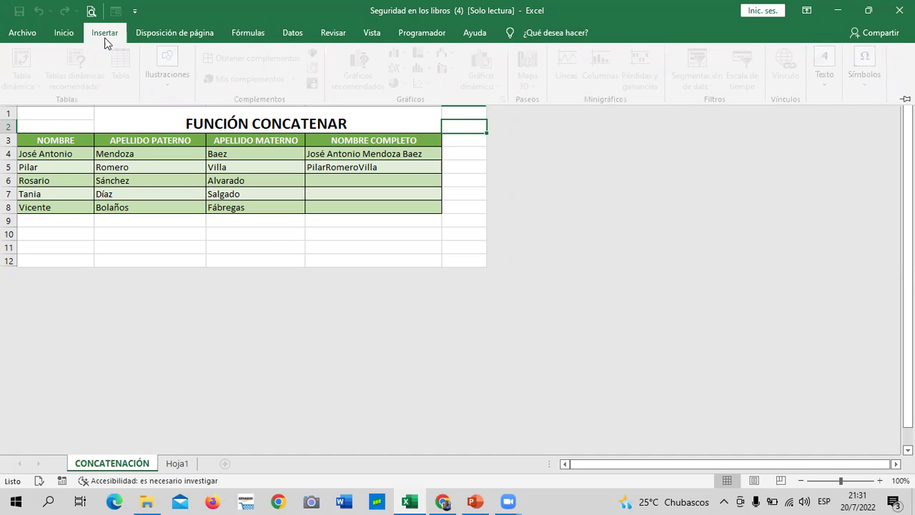
{"action": "left_click", "coordinate": [30, 33]}
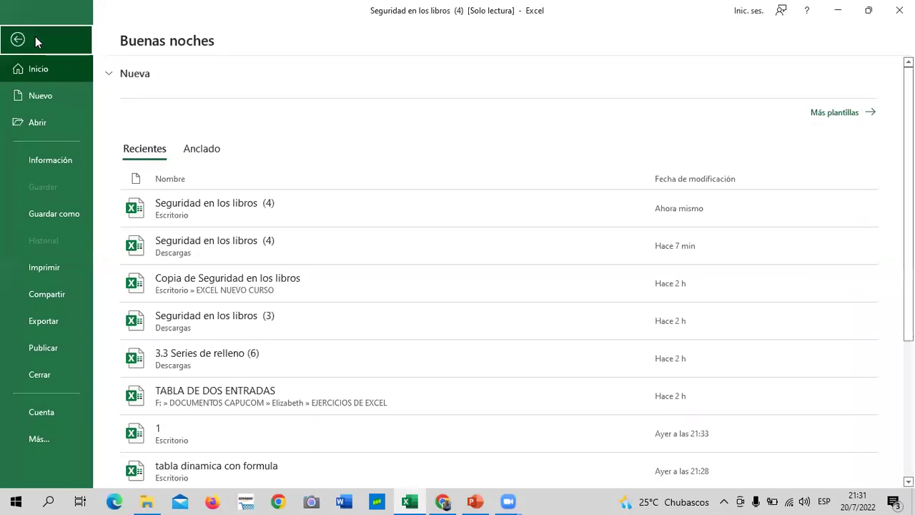
{"action": "left_click", "coordinate": [35, 42]}
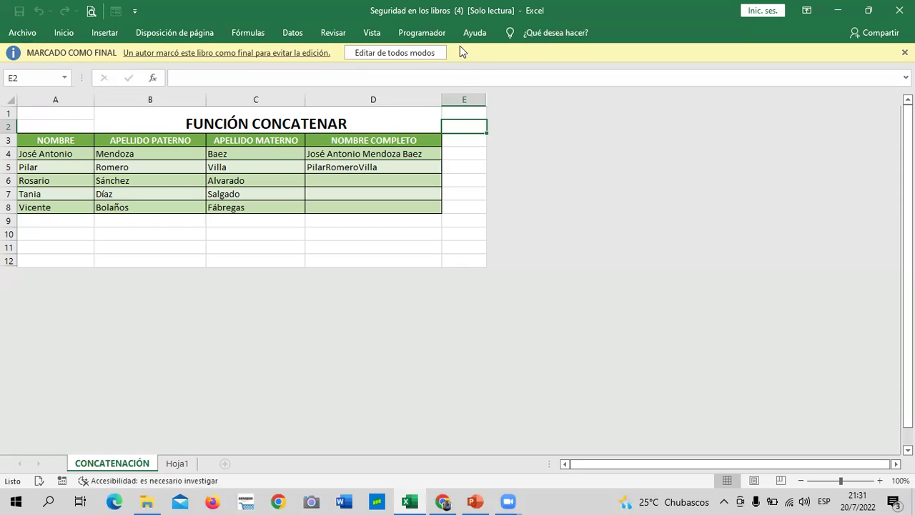
Re-enable editing, add a blank Hoja2 sheet, and check the ribbon tabs through Desarrollador
{"action": "left_click", "coordinate": [412, 57]}
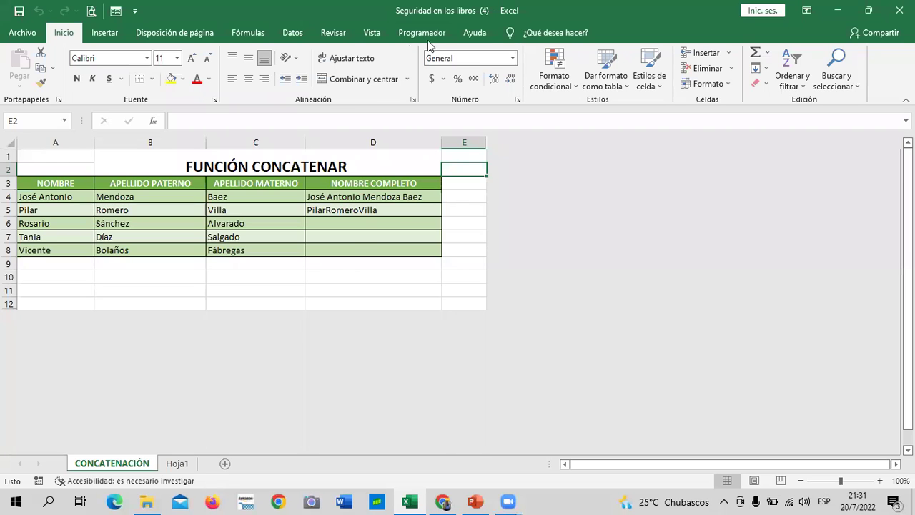
{"action": "left_click", "coordinate": [225, 463]}
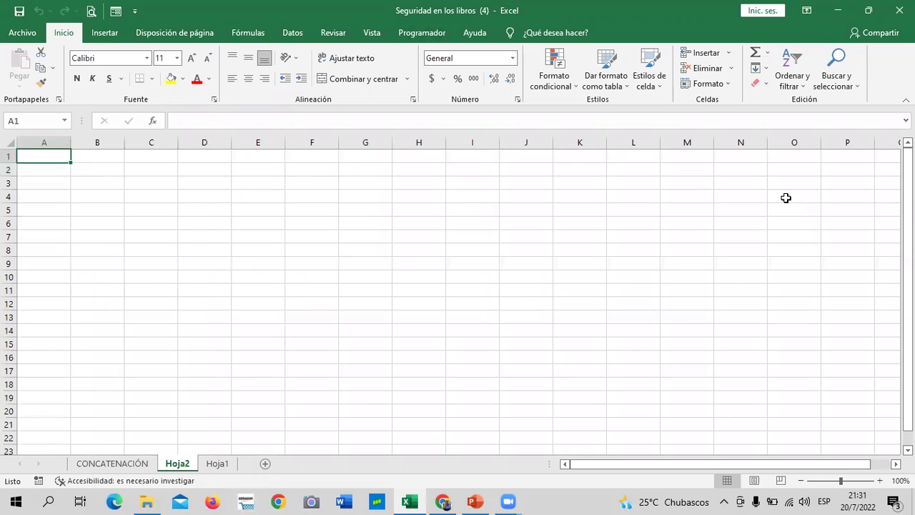
{"action": "left_click", "coordinate": [105, 32]}
{"action": "left_click", "coordinate": [178, 33]}
{"action": "left_click", "coordinate": [248, 33]}
{"action": "left_click", "coordinate": [292, 33]}
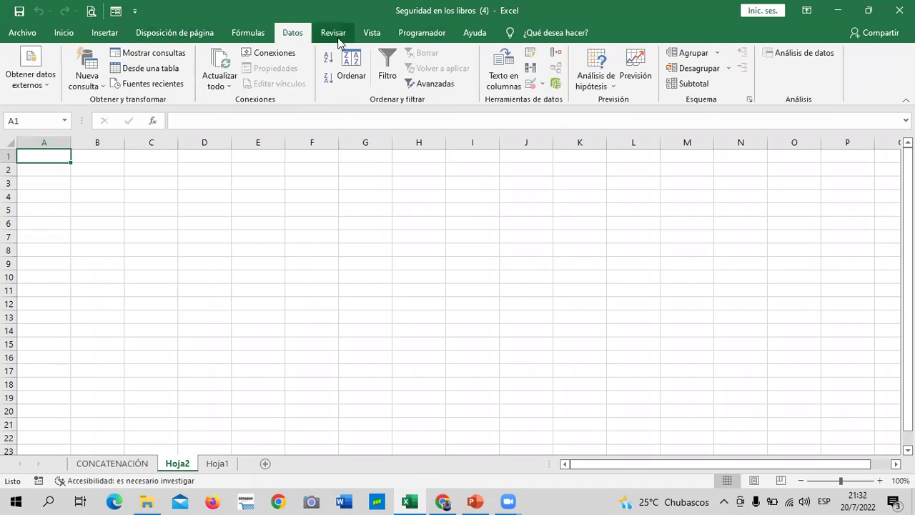
{"action": "left_click", "coordinate": [333, 33]}
{"action": "left_click", "coordinate": [372, 33]}
{"action": "left_click", "coordinate": [415, 36]}
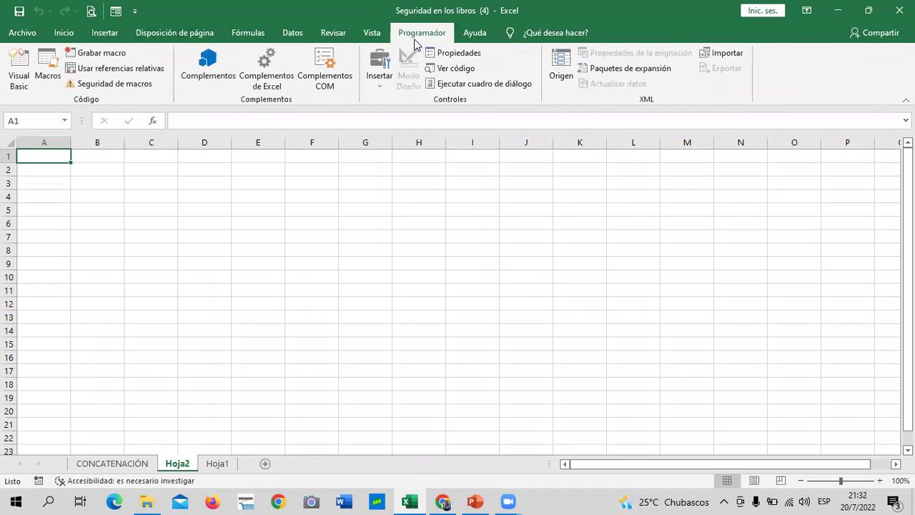
Browse back through the ribbon tabs to Inicio and return to the CONCATENACIÓN sheet
{"action": "left_click", "coordinate": [372, 33]}
{"action": "left_click", "coordinate": [333, 33]}
{"action": "left_click", "coordinate": [292, 33]}
{"action": "left_click", "coordinate": [248, 33]}
{"action": "left_click", "coordinate": [187, 33]}
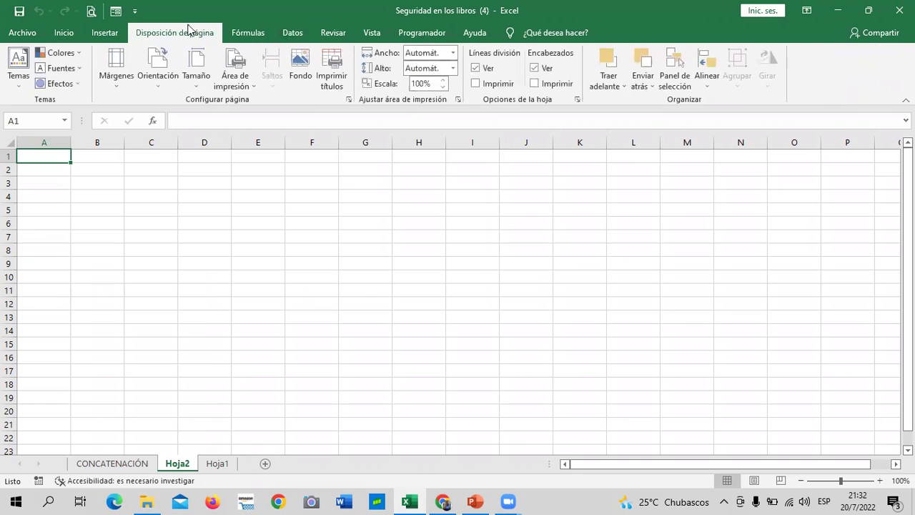
{"action": "left_click", "coordinate": [100, 33]}
{"action": "left_click", "coordinate": [65, 32]}
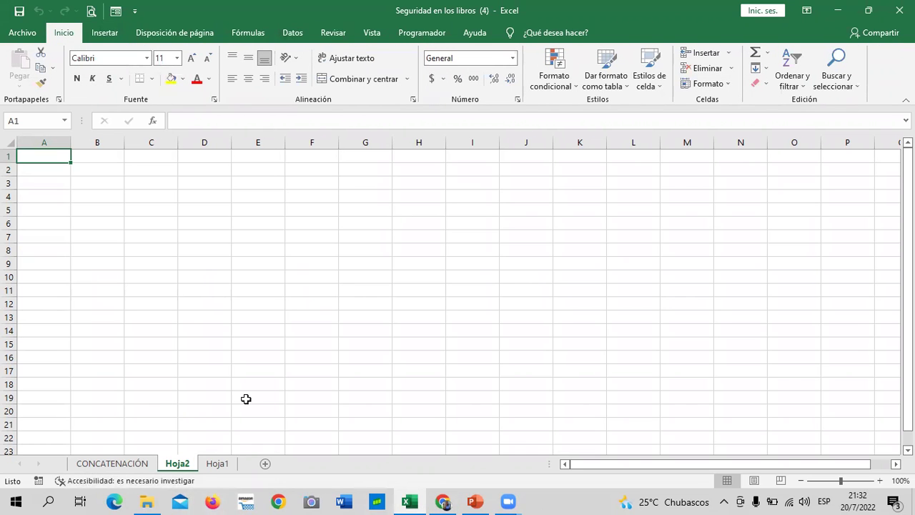
{"action": "key", "text": "ctrl+Page_Up"}
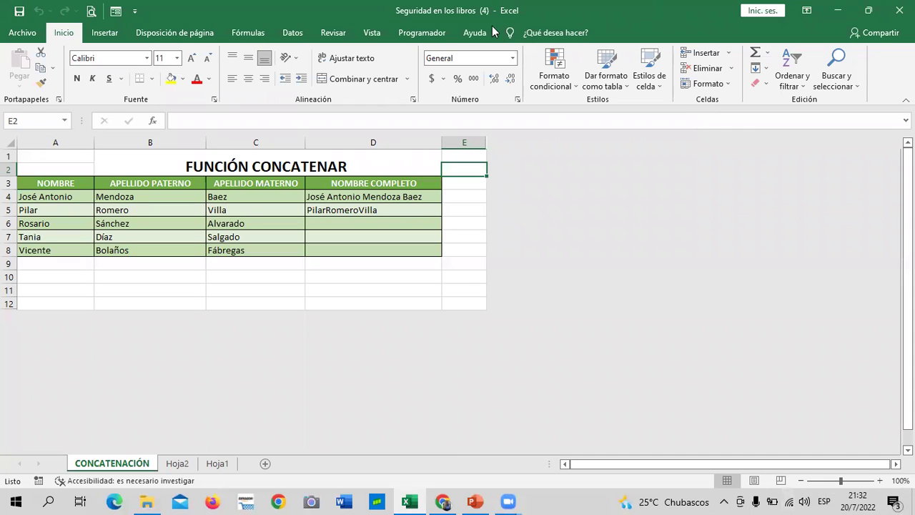
Turn the workbook's Always Open Read-Only protection on, then turn it off again
{"action": "left_click", "coordinate": [23, 33]}
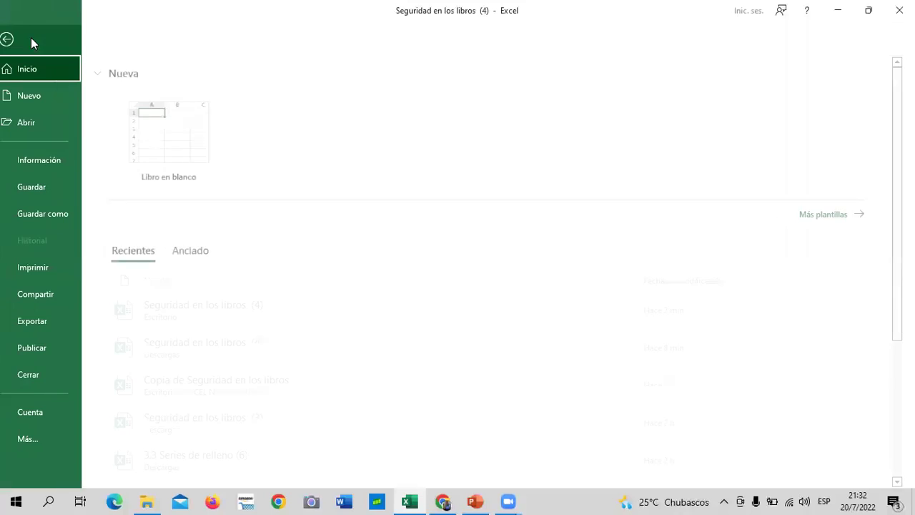
{"action": "left_click", "coordinate": [21, 36]}
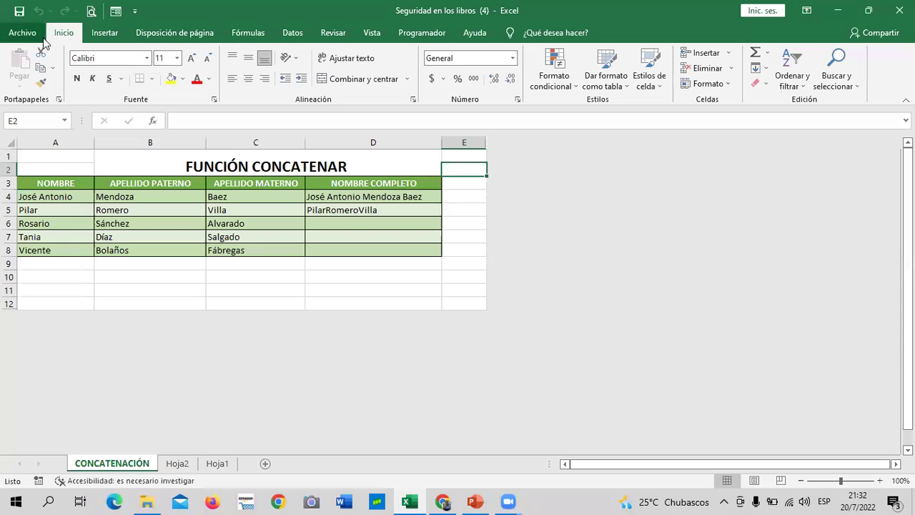
{"action": "left_click", "coordinate": [20, 30]}
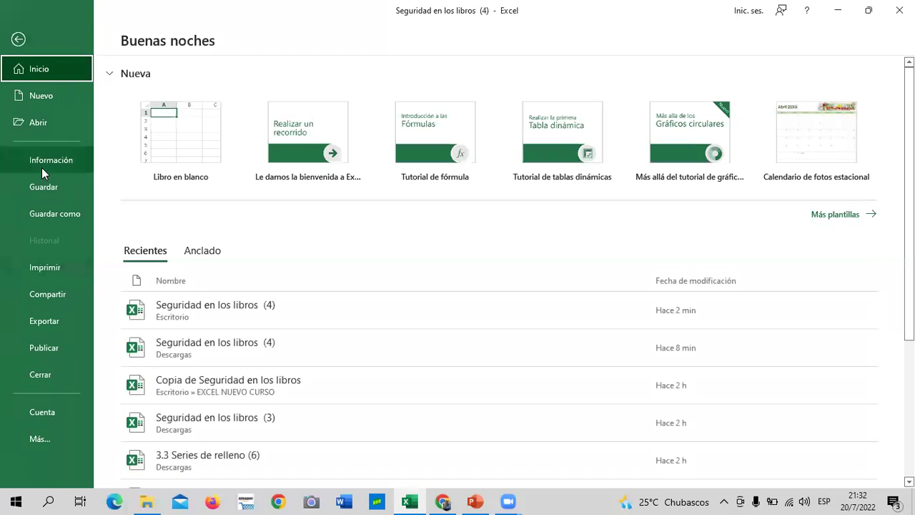
{"action": "left_click", "coordinate": [49, 161]}
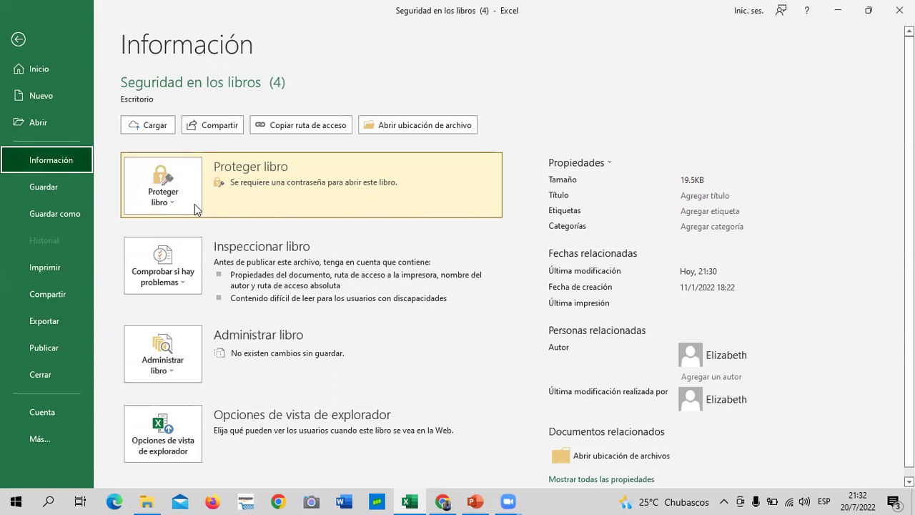
{"action": "left_click", "coordinate": [170, 204]}
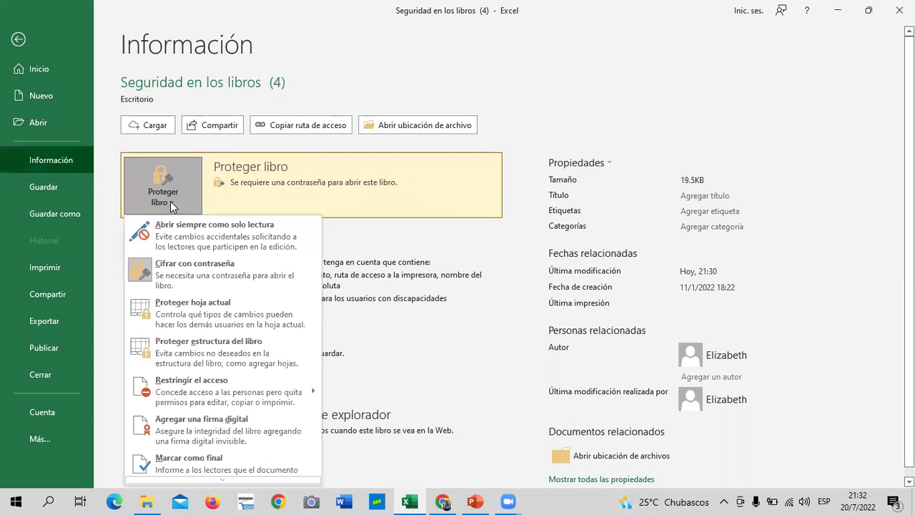
{"action": "left_click", "coordinate": [187, 241]}
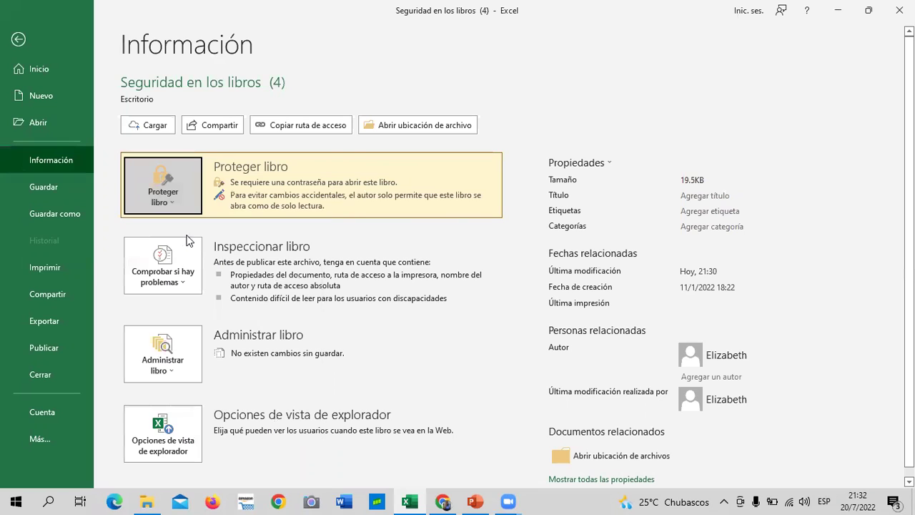
{"action": "left_click", "coordinate": [173, 200]}
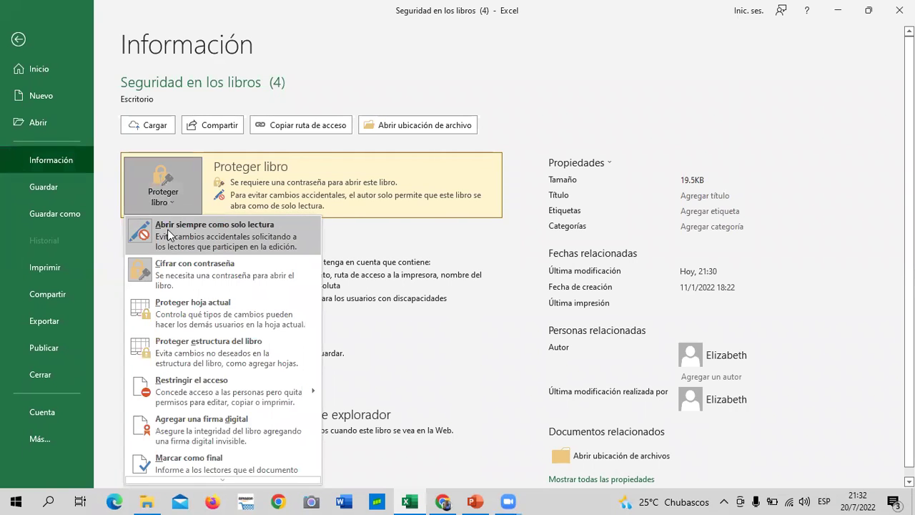
{"action": "left_click", "coordinate": [169, 235]}
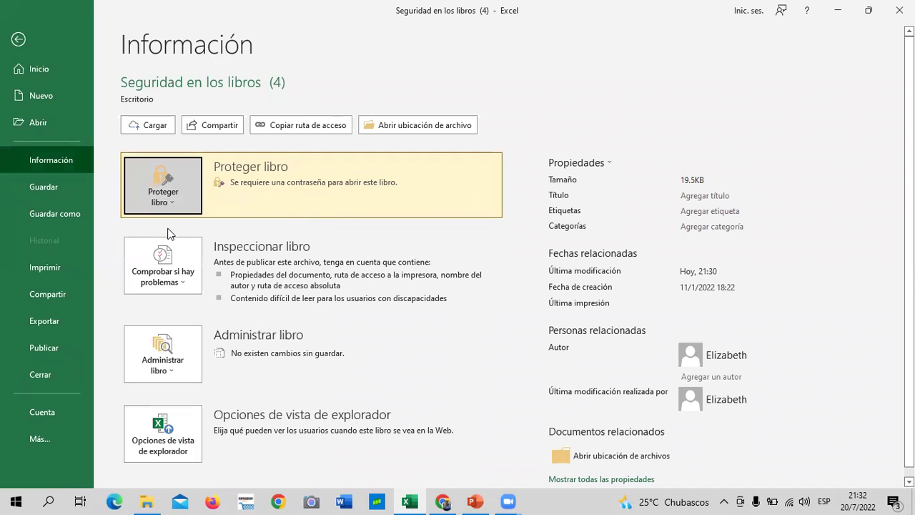
{"action": "left_click", "coordinate": [32, 46]}
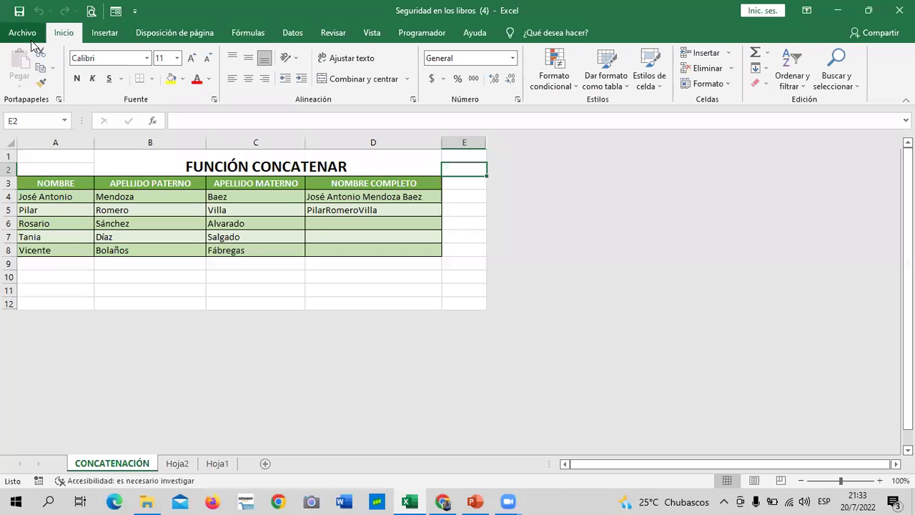
Save and close the workbook, then reopen Seguridad en los libros (4) with its password
{"action": "left_click", "coordinate": [898, 10]}
{"action": "left_click", "coordinate": [397, 266]}
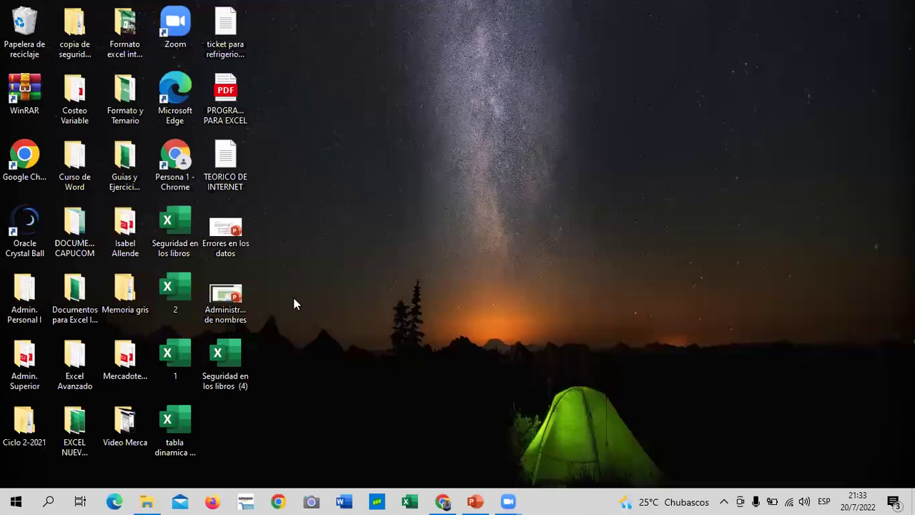
{"action": "double_click", "coordinate": [226, 356]}
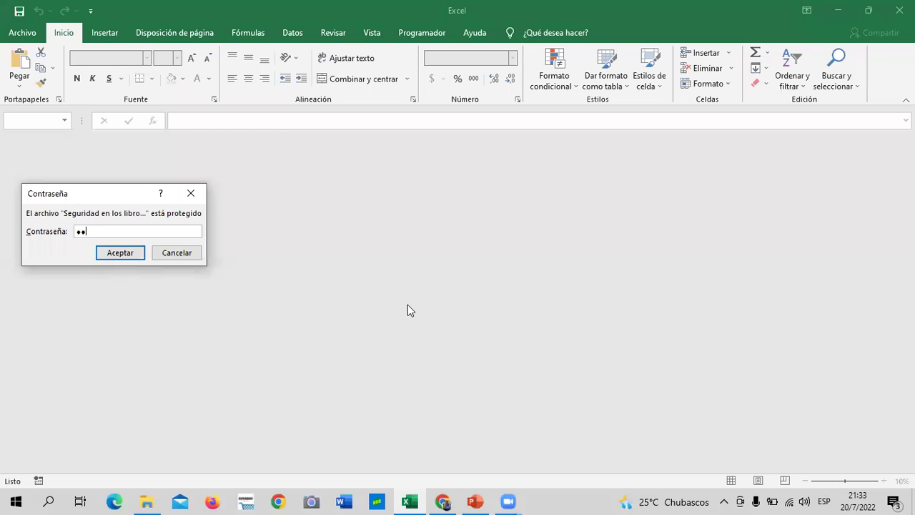
{"action": "key", "text": "Return"}
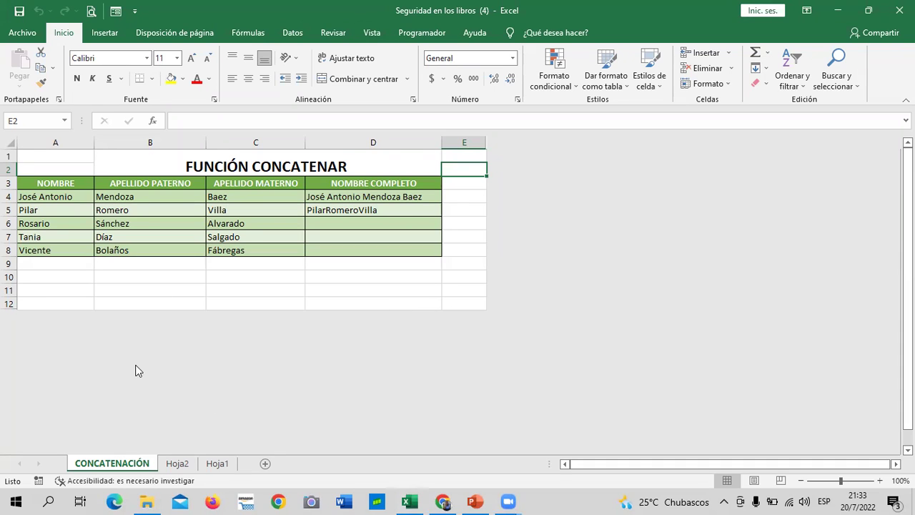
Fill the D5 concatenation formula down to D8
{"action": "mouse_move", "coordinate": [906, 217]}
{"action": "left_mouse_down"}
{"action": "mouse_move", "coordinate": [906, 230]}
{"action": "mouse_move", "coordinate": [907, 217]}
{"action": "left_mouse_up"}
{"action": "left_click", "coordinate": [338, 207]}
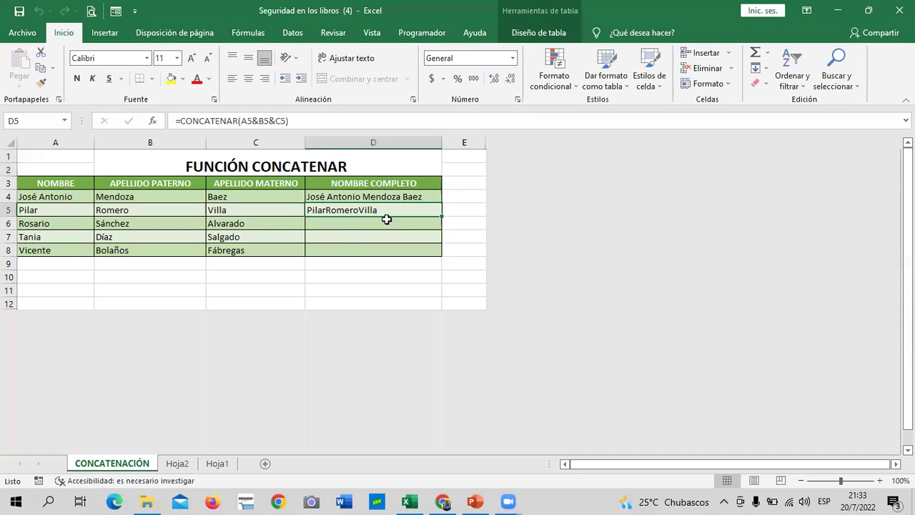
{"action": "left_click_drag", "start_coordinate": [441, 216], "coordinate": [443, 251]}
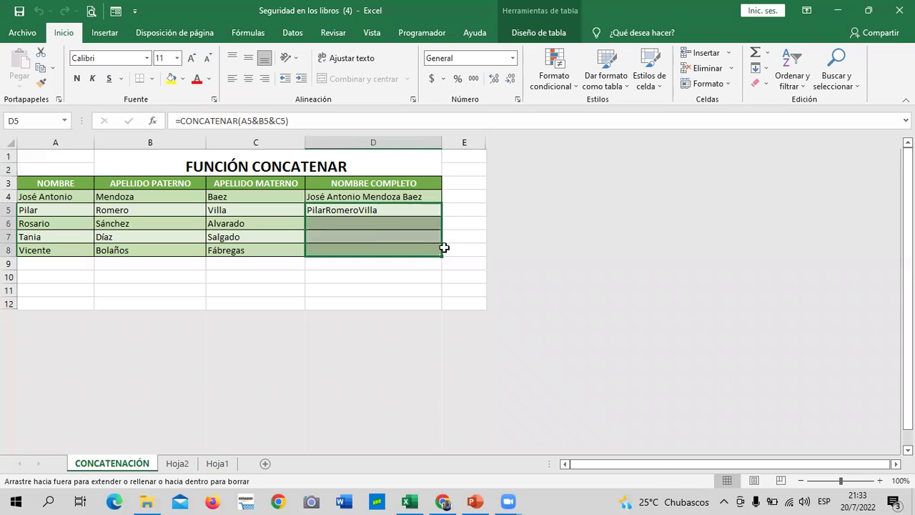
{"action": "left_click", "coordinate": [466, 286]}
Save and close again, then reopen the workbook by entering its opening password
{"action": "left_click", "coordinate": [899, 11]}
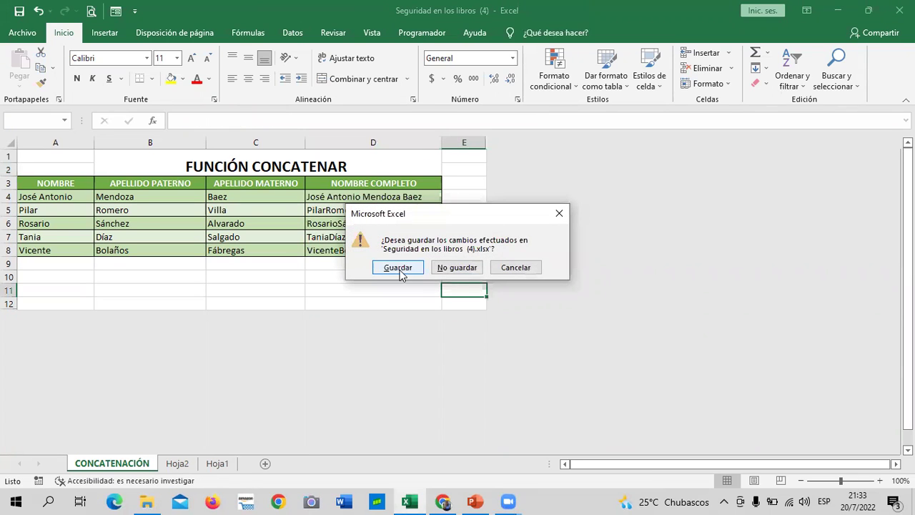
{"action": "left_click", "coordinate": [399, 269]}
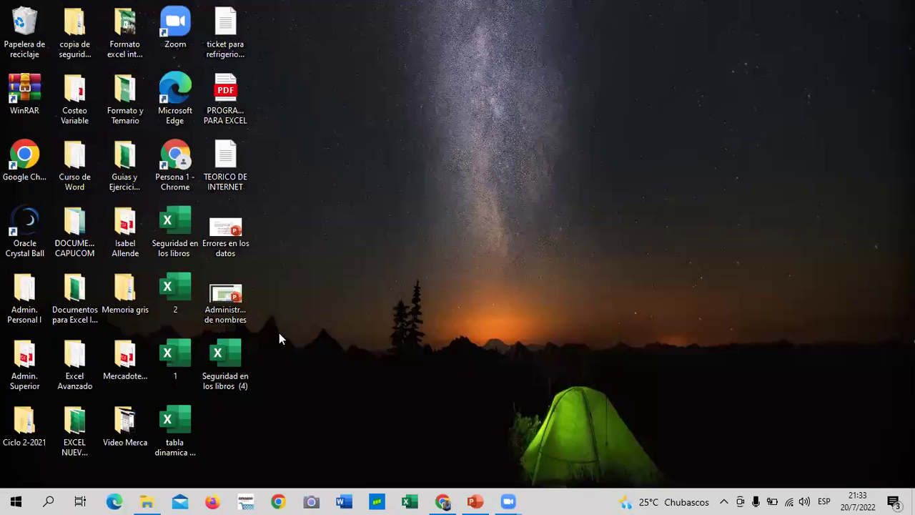
{"action": "double_click", "coordinate": [230, 361]}
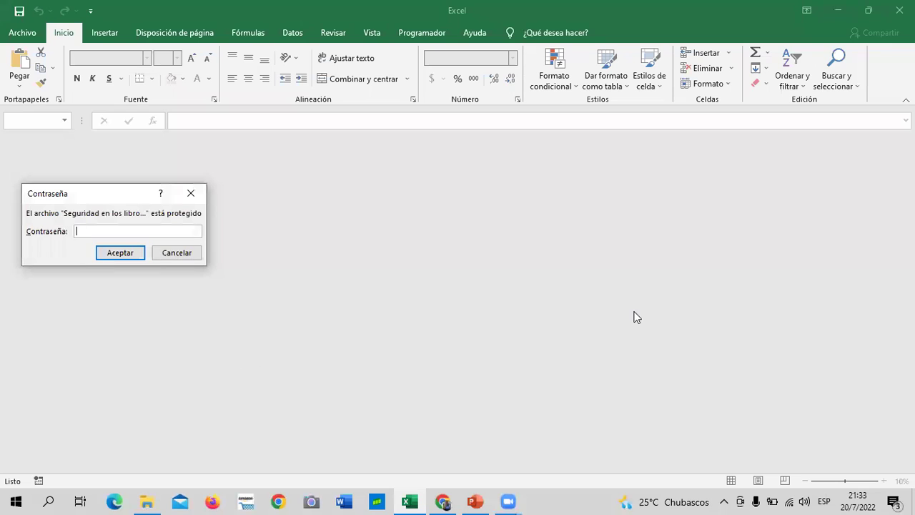
{"action": "key", "text": "Return"}
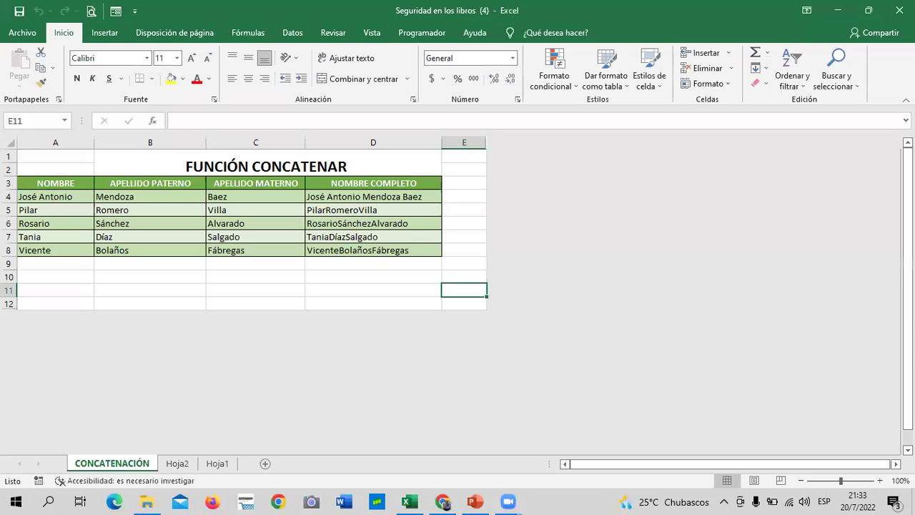
Open General Options from the Tools menu of the Save As dialog
{"action": "left_click", "coordinate": [29, 33]}
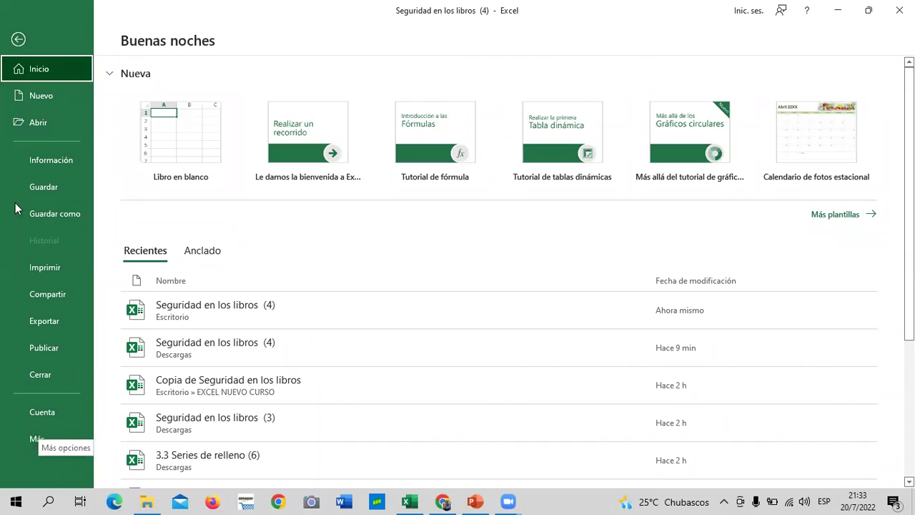
{"action": "left_click", "coordinate": [70, 214]}
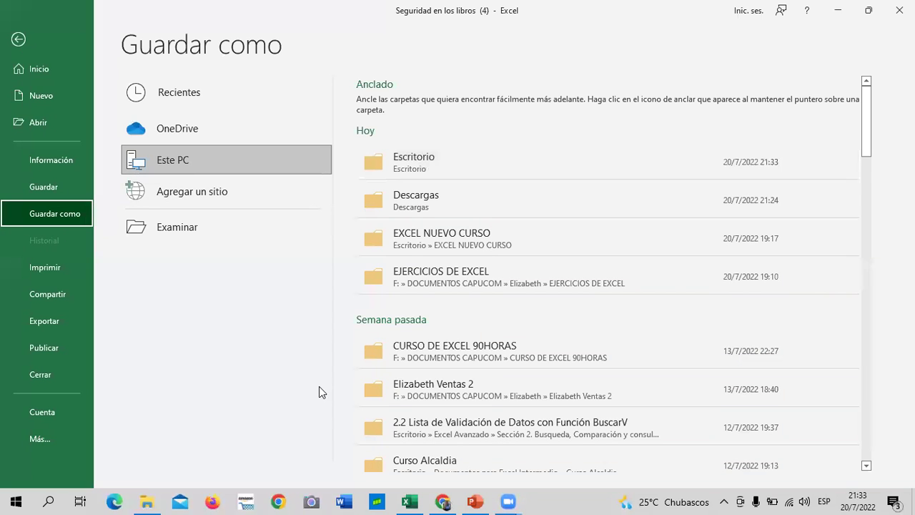
{"action": "left_click", "coordinate": [228, 226]}
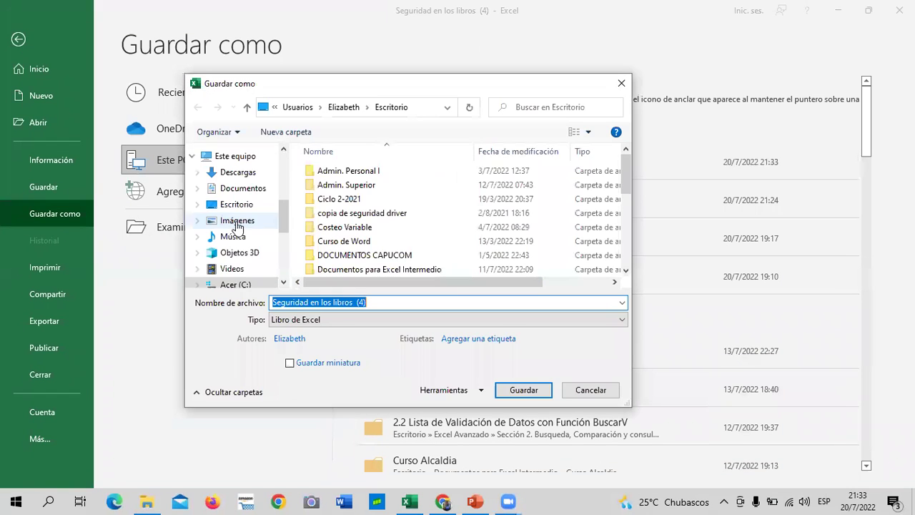
{"action": "left_click_drag", "start_coordinate": [443, 86], "coordinate": [480, 39]}
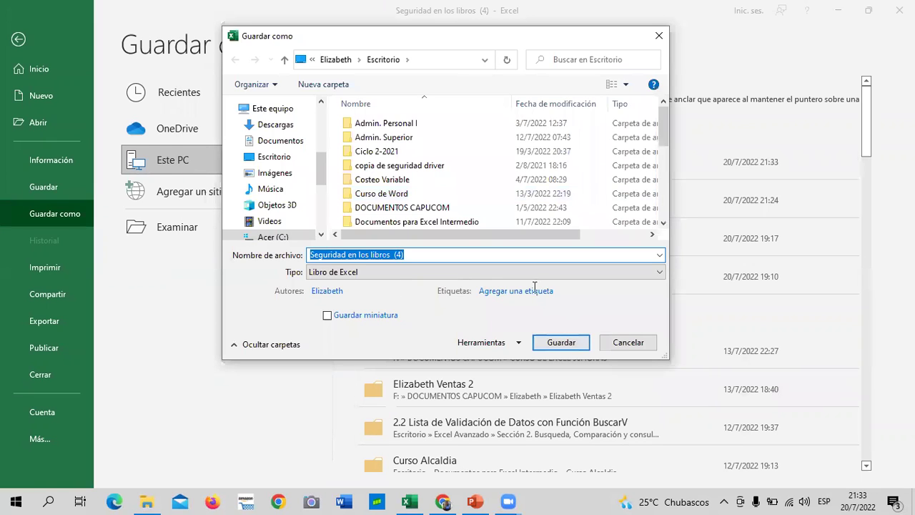
{"action": "left_click", "coordinate": [519, 345]}
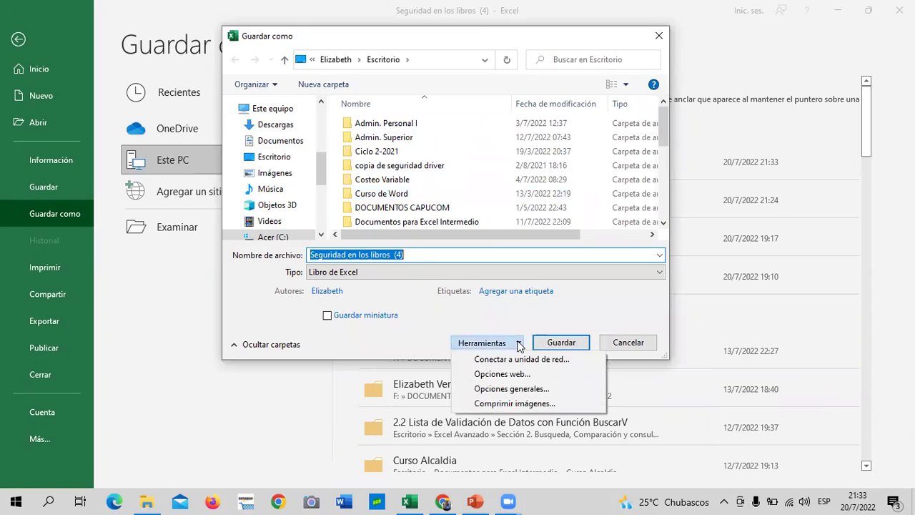
{"action": "left_click", "coordinate": [527, 388]}
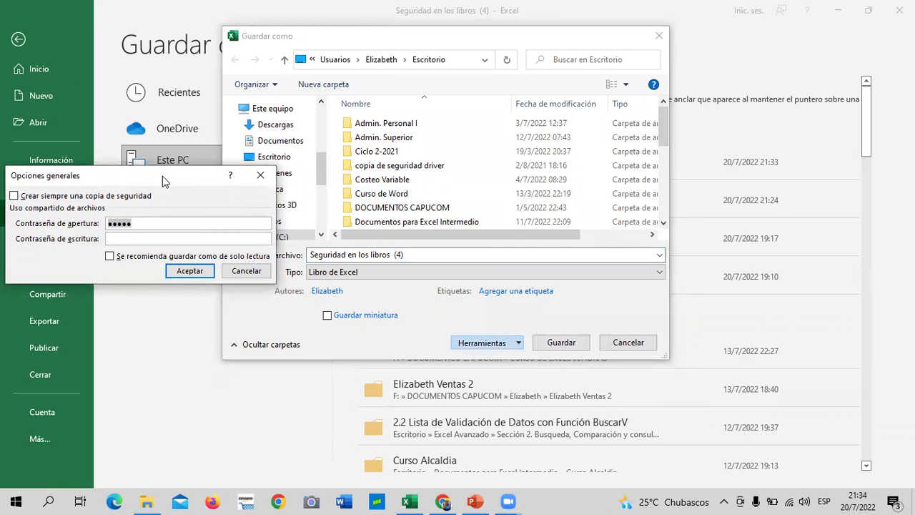
{"action": "left_click_drag", "start_coordinate": [162, 176], "coordinate": [639, 171]}
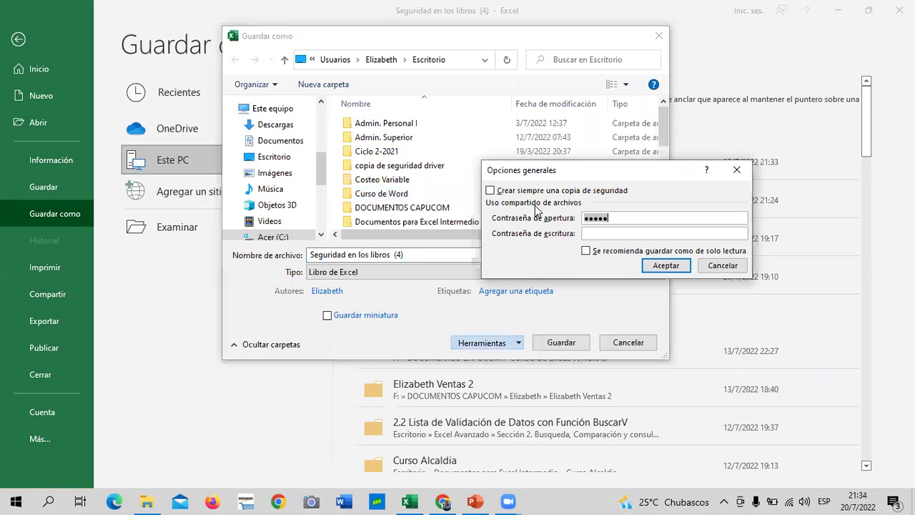
Add and confirm a password to modify, then save over the existing file
{"action": "left_click", "coordinate": [594, 234]}
{"action": "key", "text": "Return"}
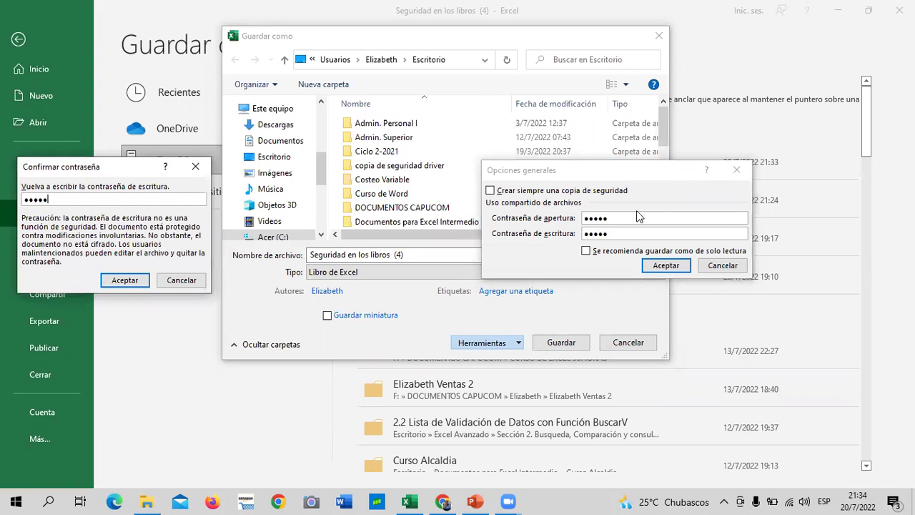
{"action": "key", "text": "Return"}
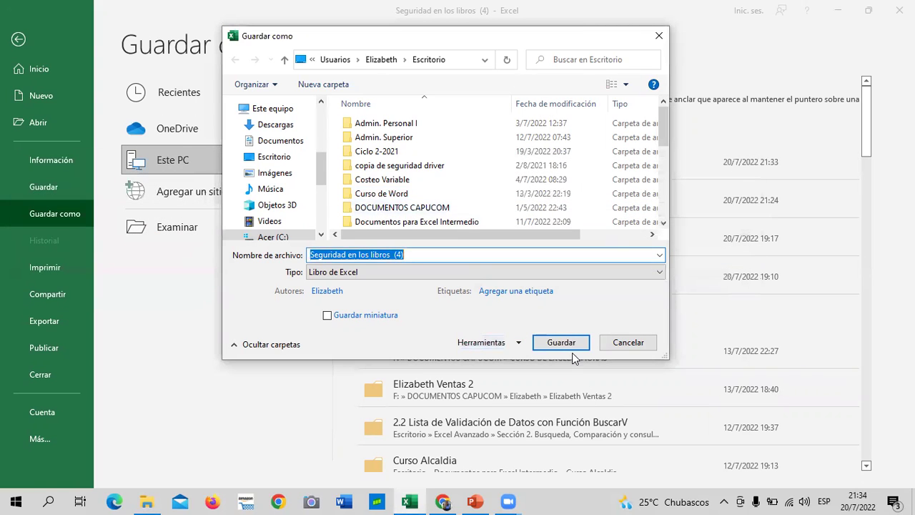
{"action": "left_click", "coordinate": [551, 343]}
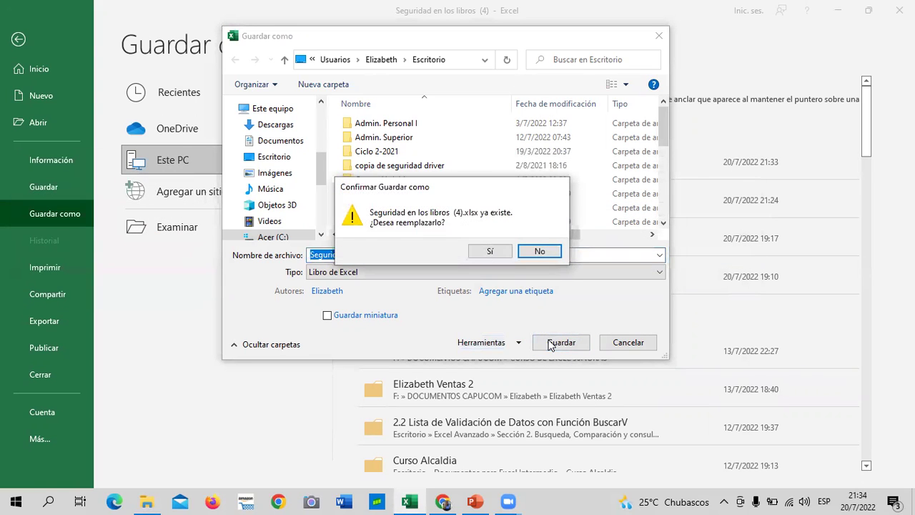
{"action": "left_click", "coordinate": [497, 250]}
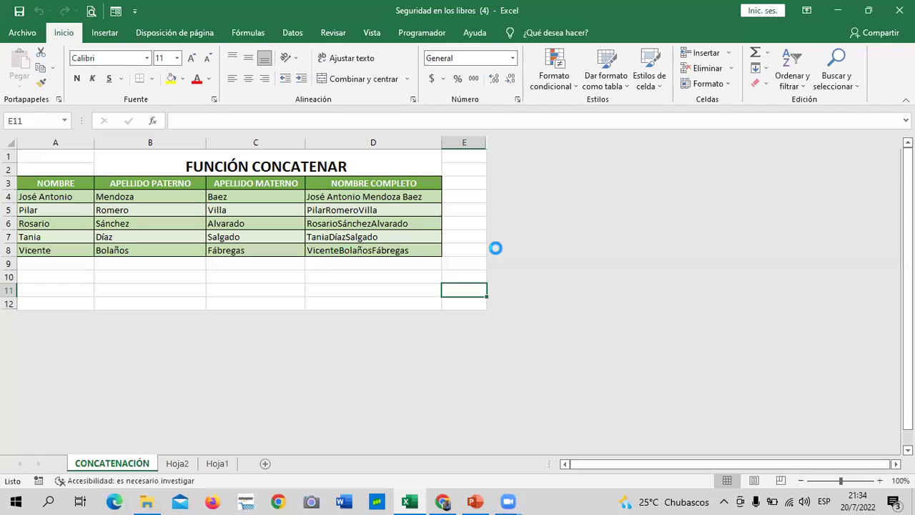
Close and reopen Seguridad en los libros (4) with its open password, choosing Solo lectura
{"action": "left_click", "coordinate": [900, 10]}
{"action": "double_click", "coordinate": [233, 359]}
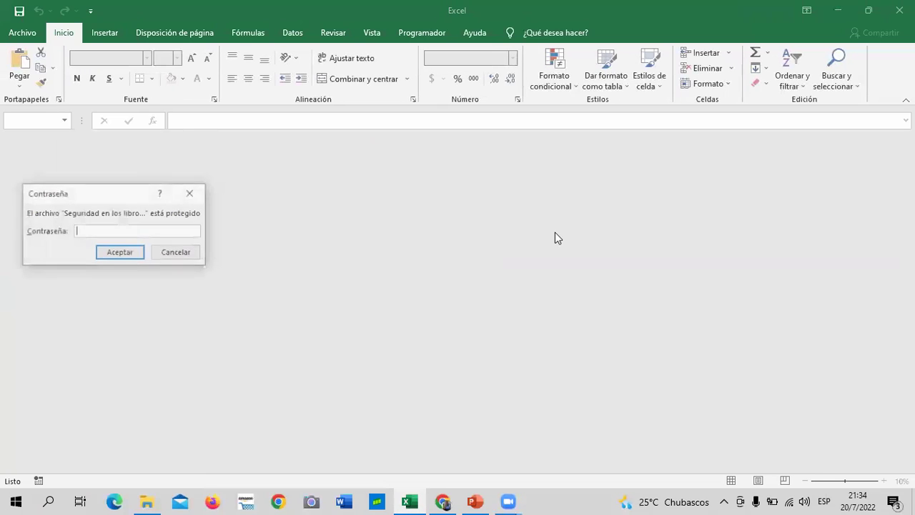
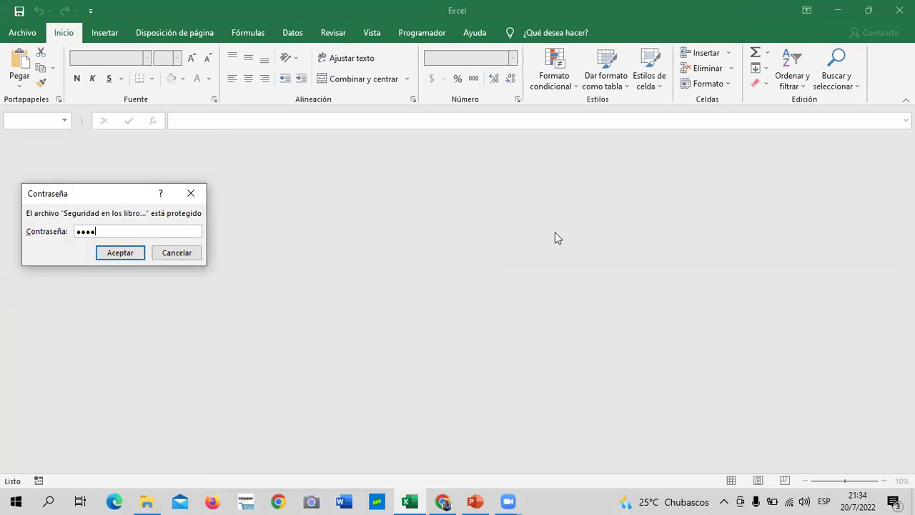
{"action": "key", "text": "Return"}
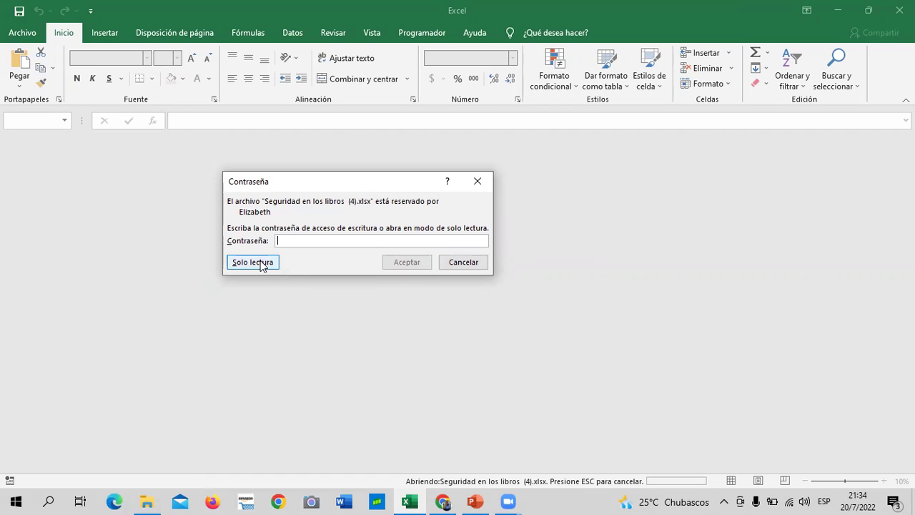
{"action": "left_click", "coordinate": [261, 264]}
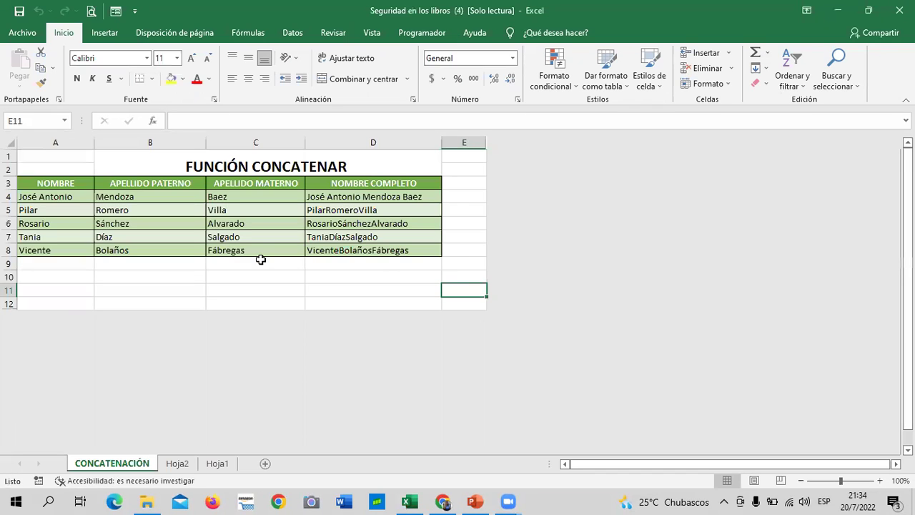
Delete the full-name formulas in D5:D8, undoing back to restore Díaz in B7
{"action": "left_click", "coordinate": [458, 219]}
{"action": "mouse_move", "coordinate": [400, 198]}
{"action": "left_mouse_down"}
{"action": "mouse_move", "coordinate": [401, 248]}
{"action": "mouse_move", "coordinate": [389, 249]}
{"action": "left_mouse_up"}
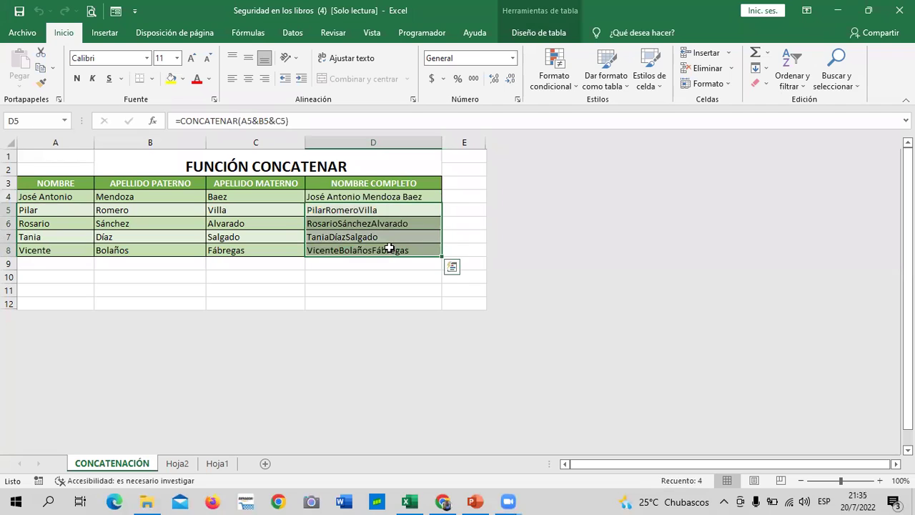
{"action": "key", "text": "Delete"}
{"action": "left_click", "coordinate": [356, 272]}
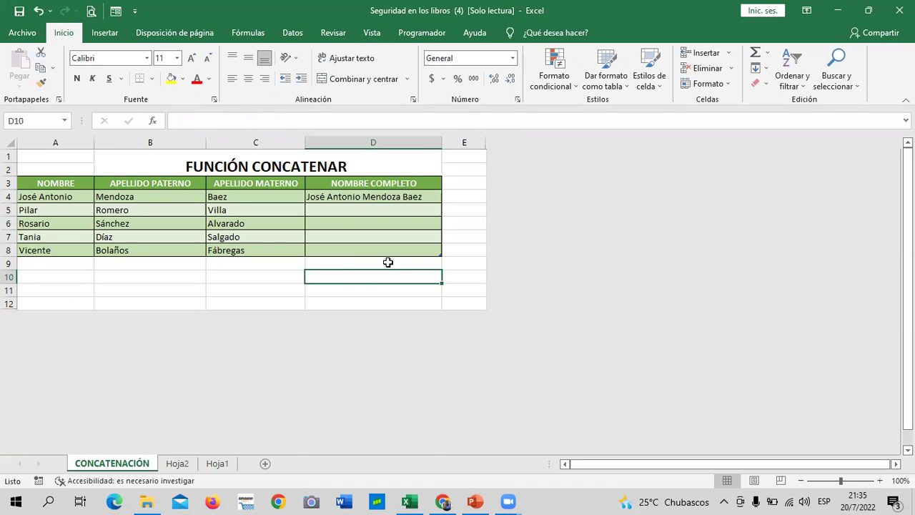
{"action": "key", "text": "ctrl+z"}
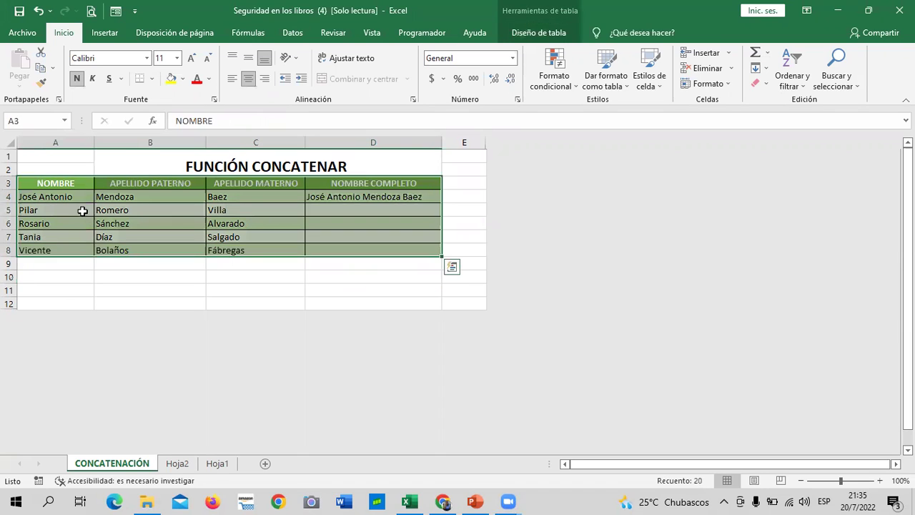
{"action": "key", "text": "ctrl+z"}
{"action": "left_click_drag", "start_coordinate": [71, 209], "coordinate": [248, 255]}
{"action": "left_click", "coordinate": [214, 289]}
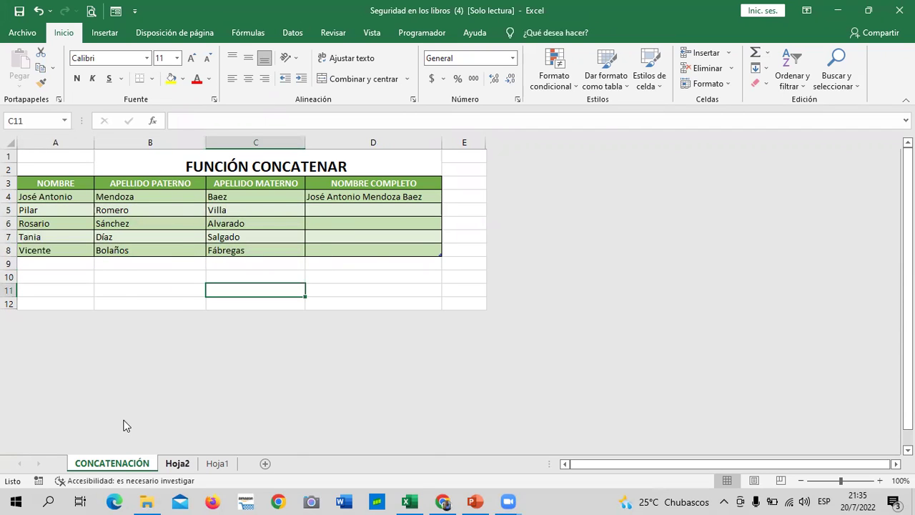
Rename the Hoja2 sheet to CONCATENACIÓN 2
{"action": "right_click", "coordinate": [178, 463]}
{"action": "left_click", "coordinate": [225, 338]}
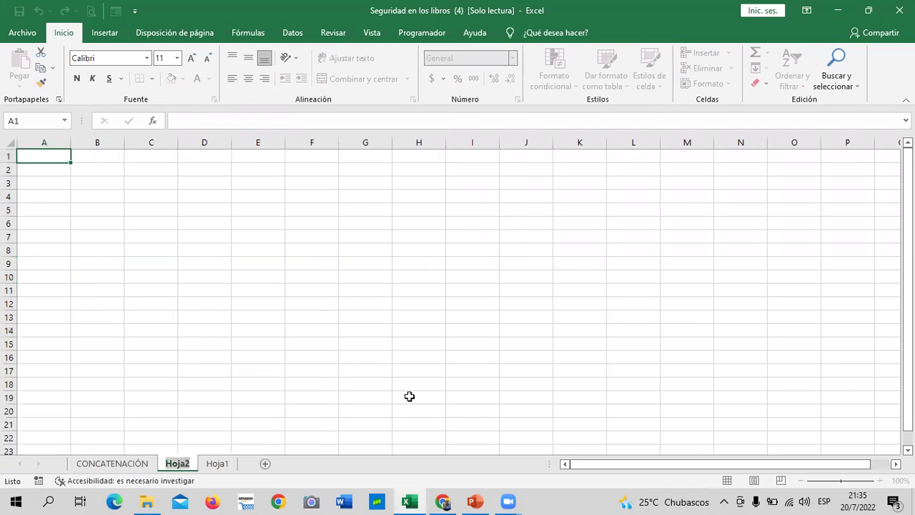
{"action": "key", "text": "Return"}
{"action": "key", "text": "Caps_Lock"}
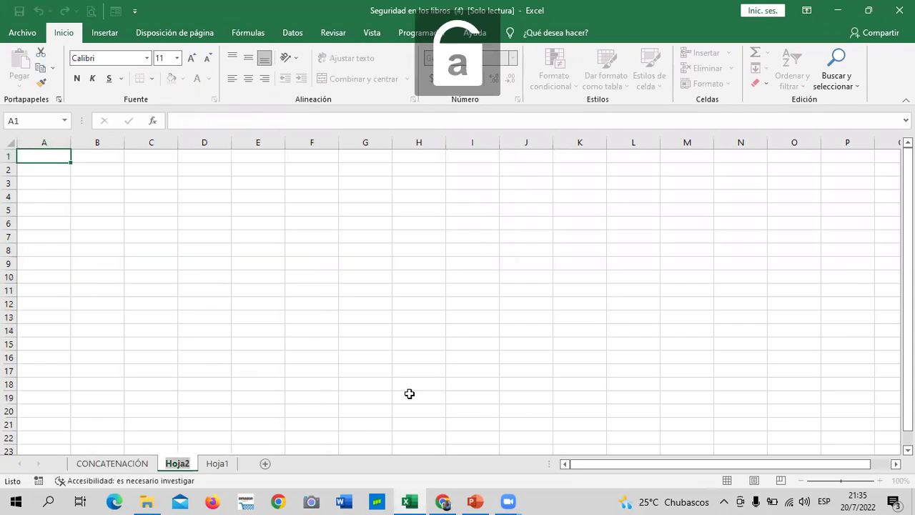
{"action": "key", "text": "Caps_Lock"}
{"action": "type", "text": "CONCATENACIÓN 2"}
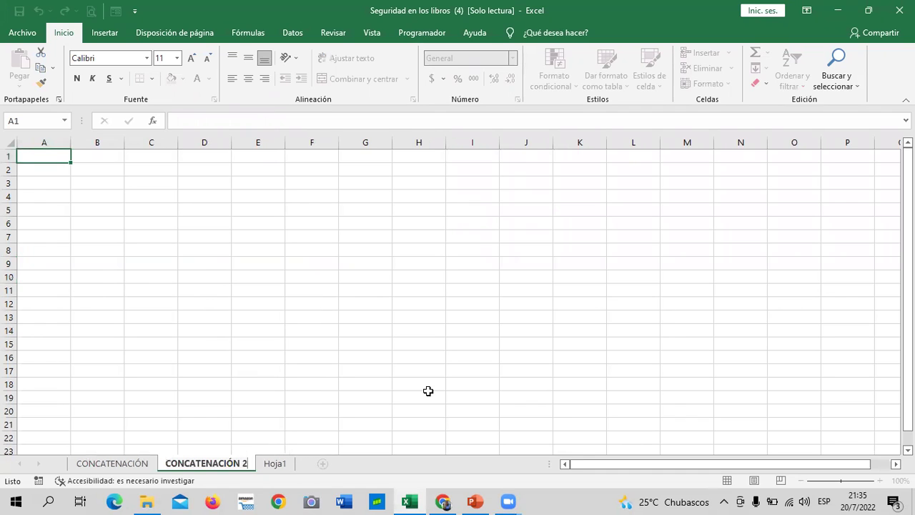
{"action": "left_click", "coordinate": [423, 385]}
Rename Hoja1 to CONCATENACIÓN 3, return to CONCATENACIÓN, and close choosing Guardar
{"action": "right_click", "coordinate": [271, 463]}
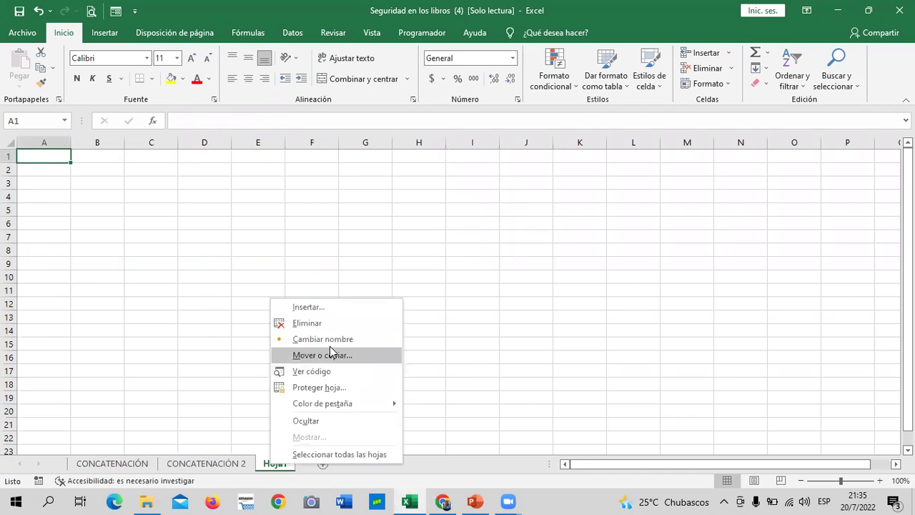
{"action": "left_click", "coordinate": [331, 341]}
{"action": "type", "text": "dONCATENACIÓN"}
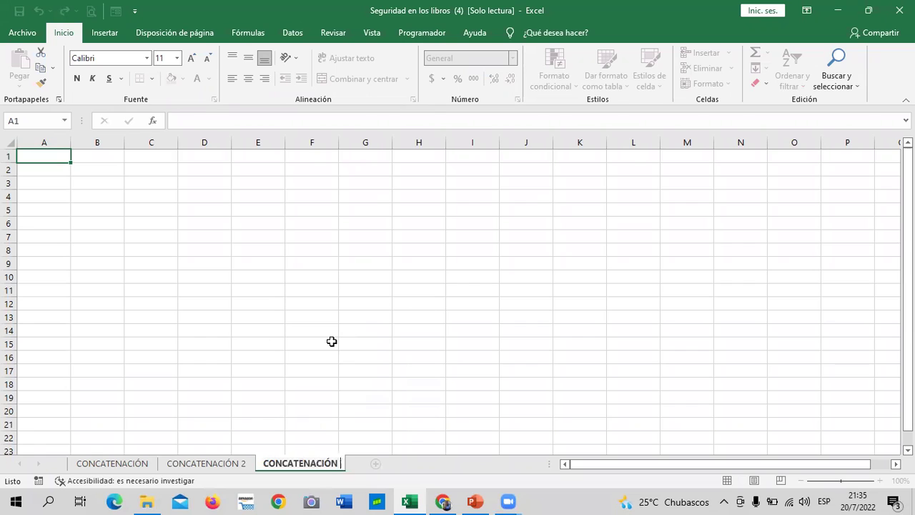
{"action": "type", "text": " 3"}
{"action": "key", "text": "Return"}
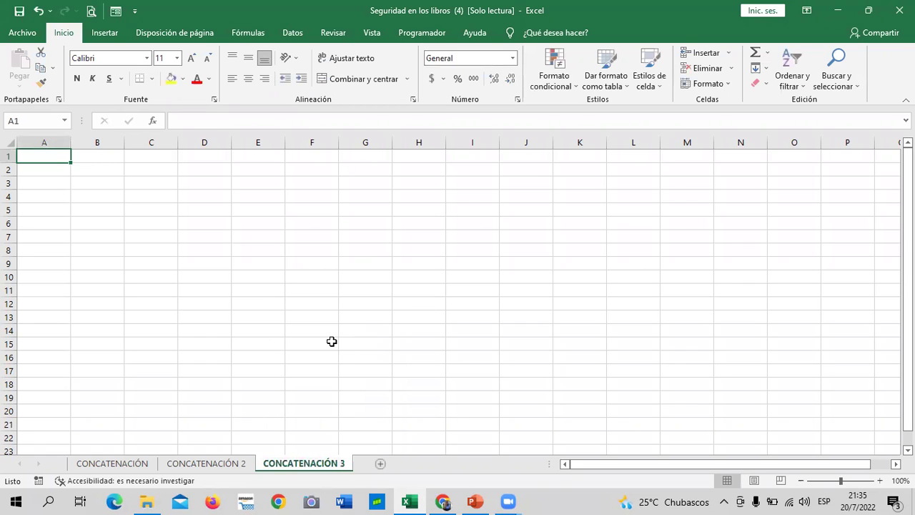
{"action": "left_click", "coordinate": [311, 343]}
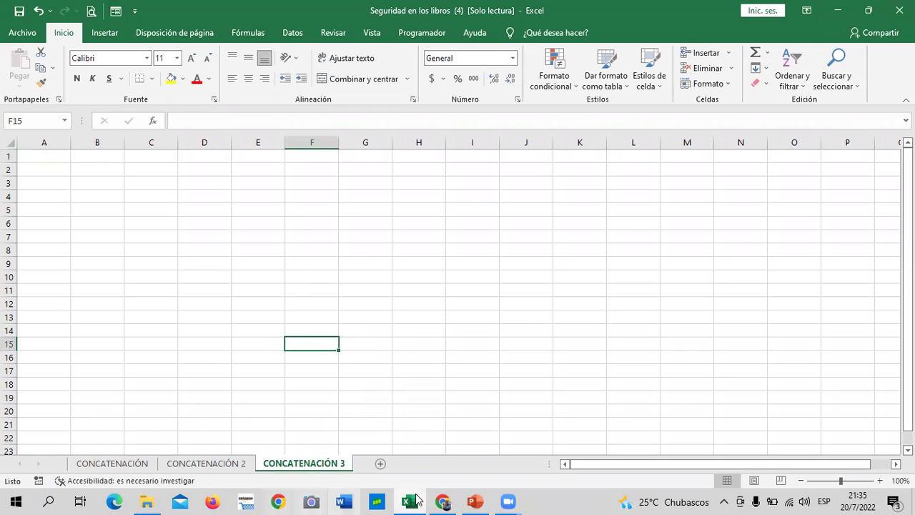
{"action": "left_click", "coordinate": [376, 290]}
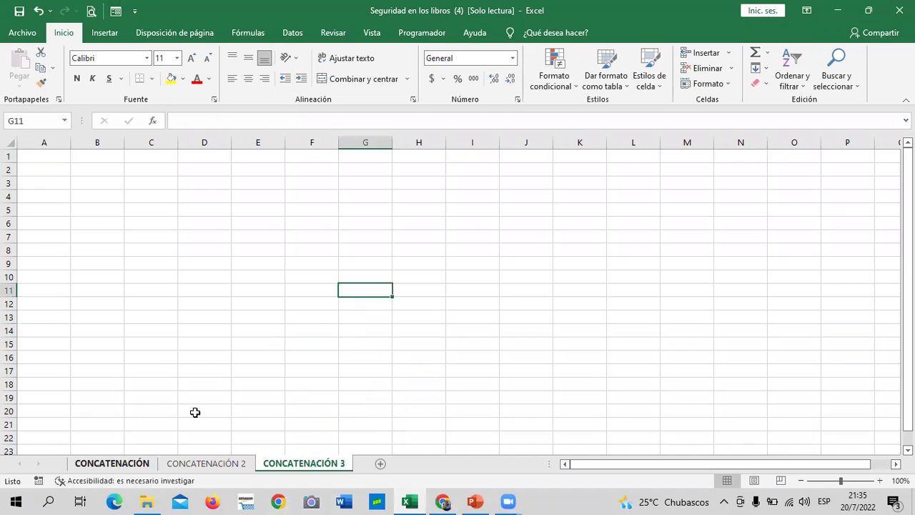
{"action": "key", "text": "ctrl+Page_Up"}
{"action": "key", "text": "ctrl+Page_Up"}
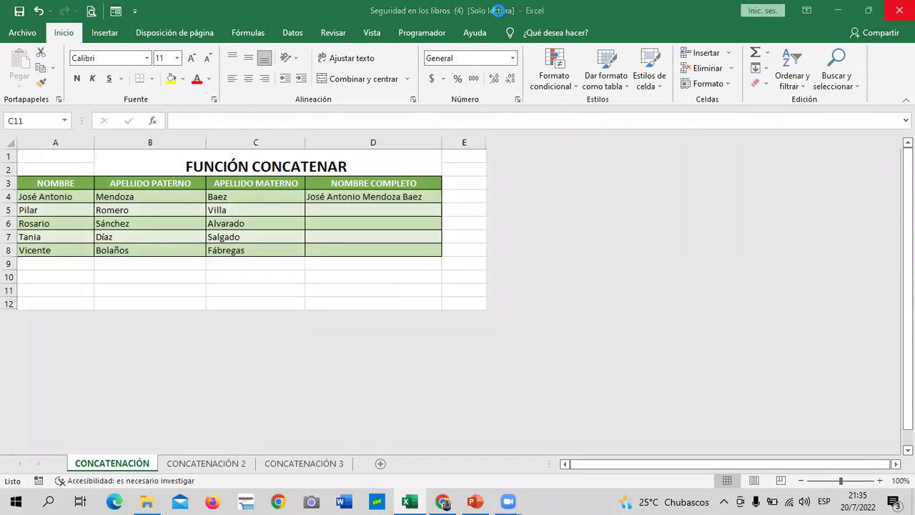
{"action": "left_click", "coordinate": [409, 267]}
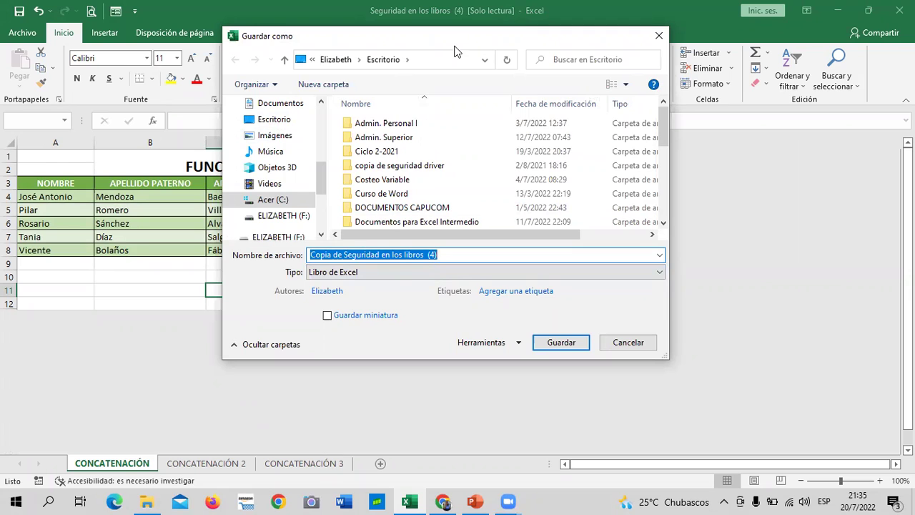
Save the copy as 'Copia de Seguridad en los libros 1' in Escritorio, then close Excel
{"action": "left_click_drag", "start_coordinate": [455, 51], "coordinate": [633, 62]}
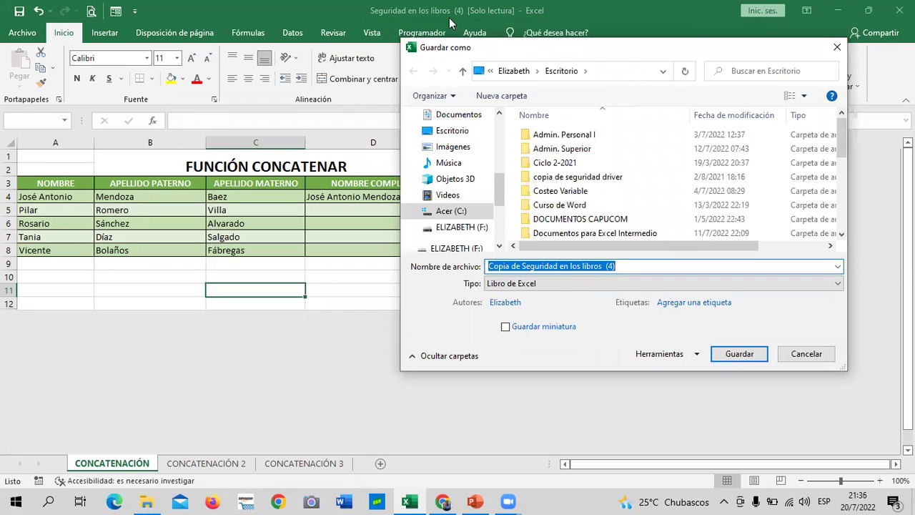
{"action": "left_click_drag", "start_coordinate": [660, 51], "coordinate": [556, 44]}
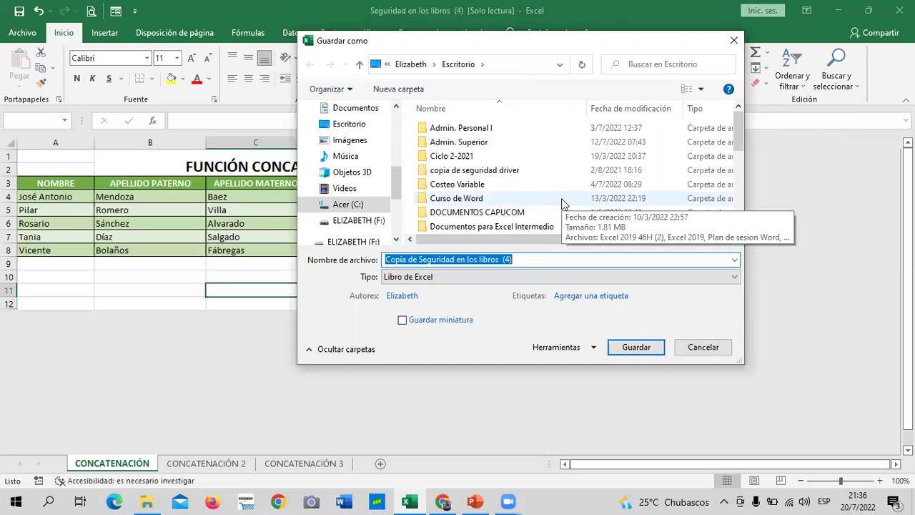
{"action": "left_click", "coordinate": [533, 260]}
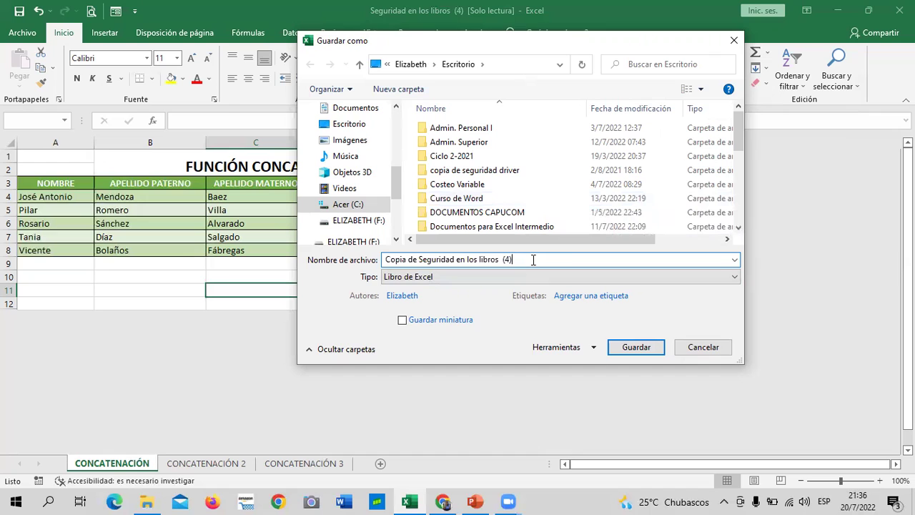
{"action": "key", "text": "BackSpace"}
{"action": "key", "text": "BackSpace"}
{"action": "type", "text": "1"}
{"action": "key", "text": "BackSpace"}
{"action": "type", "text": "1"}
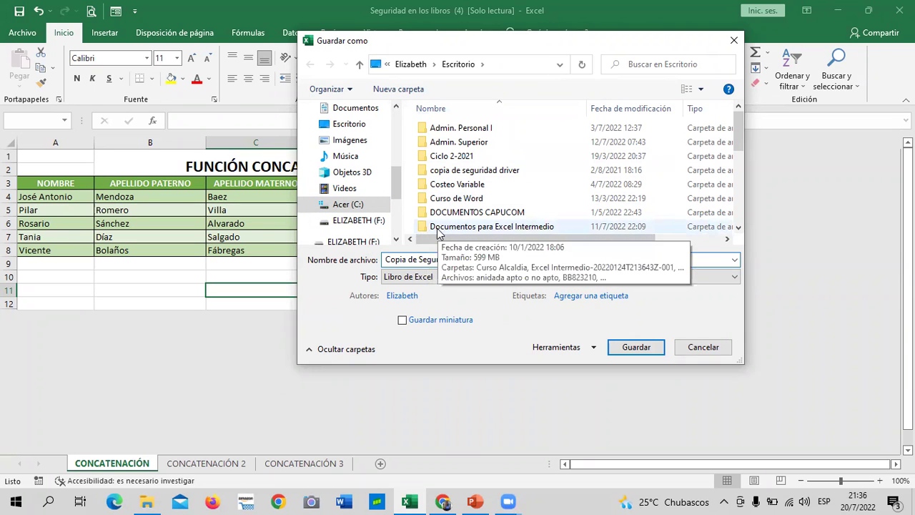
{"action": "left_click", "coordinate": [633, 348]}
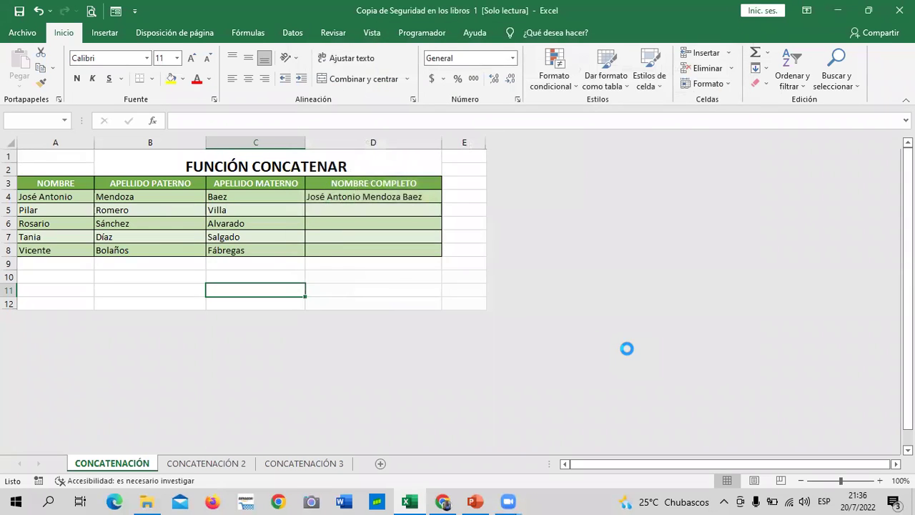
{"action": "key", "text": "alt+F4"}
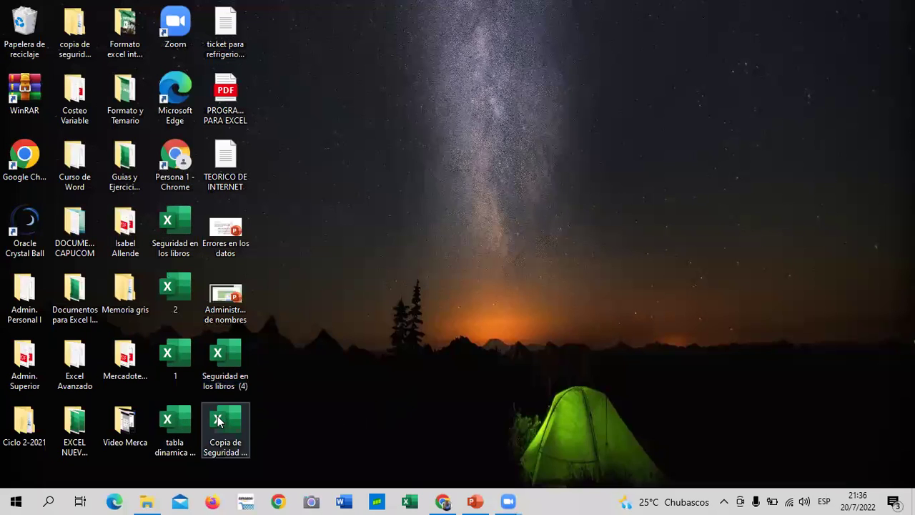
Cancel the copy's password prompt, then open the original with its open and write passwords
{"action": "left_click", "coordinate": [222, 422]}
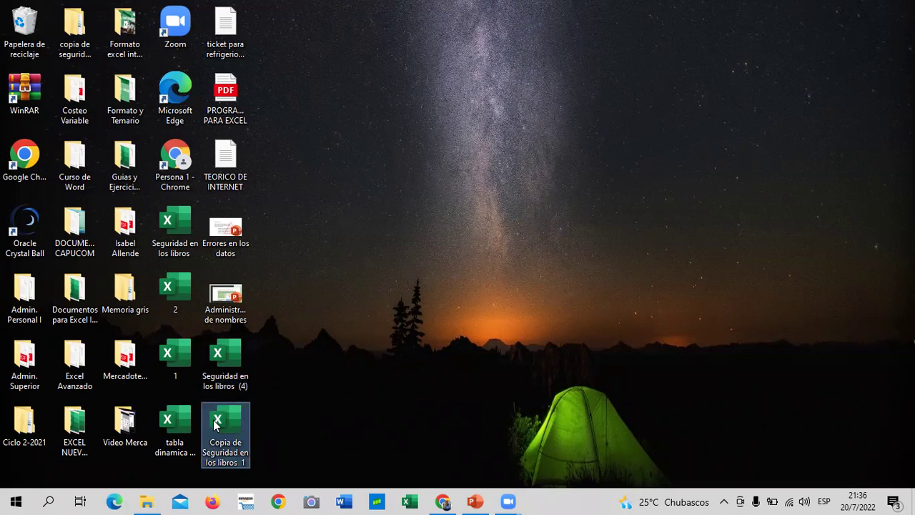
{"action": "double_click", "coordinate": [215, 424]}
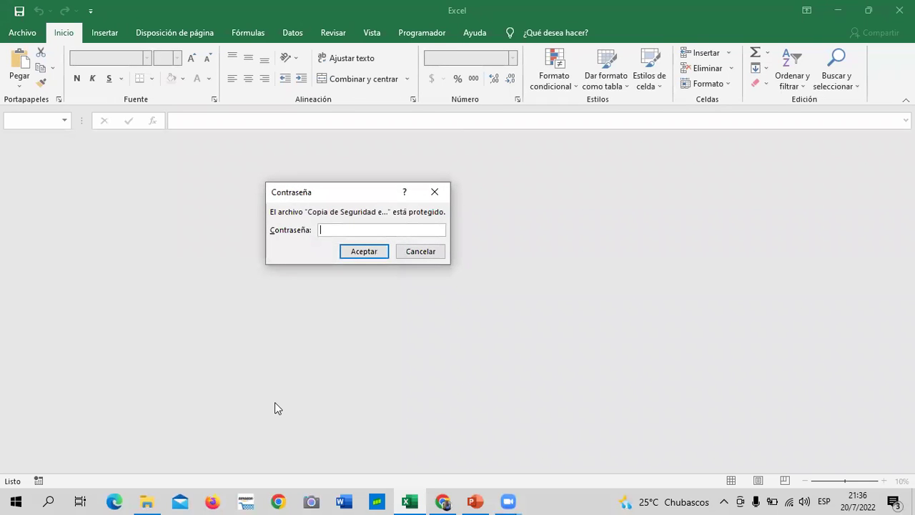
{"action": "left_click", "coordinate": [421, 254]}
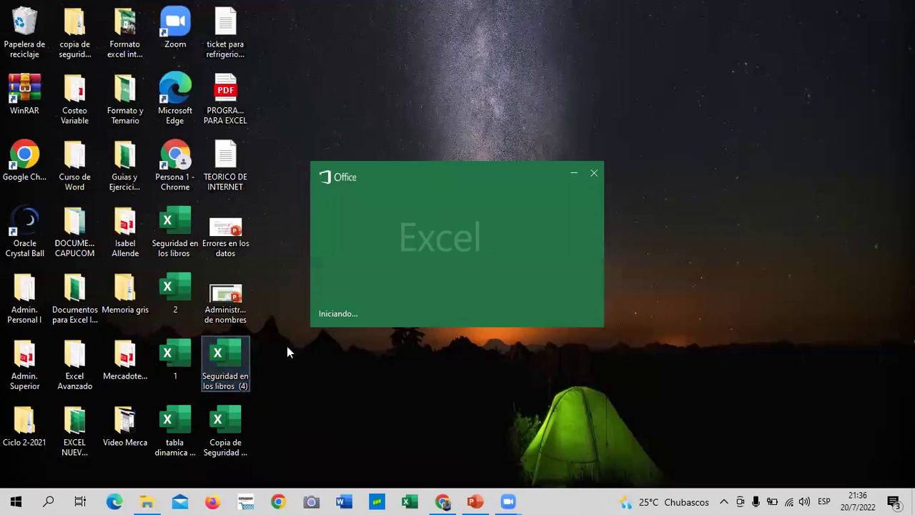
{"action": "type", "text": "•"}
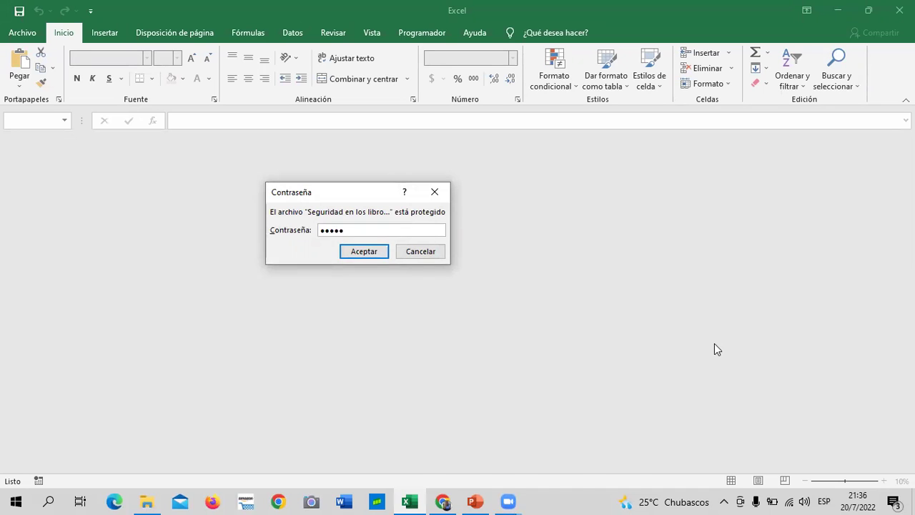
{"action": "key", "text": "Return"}
{"action": "type", "text": "•••"}
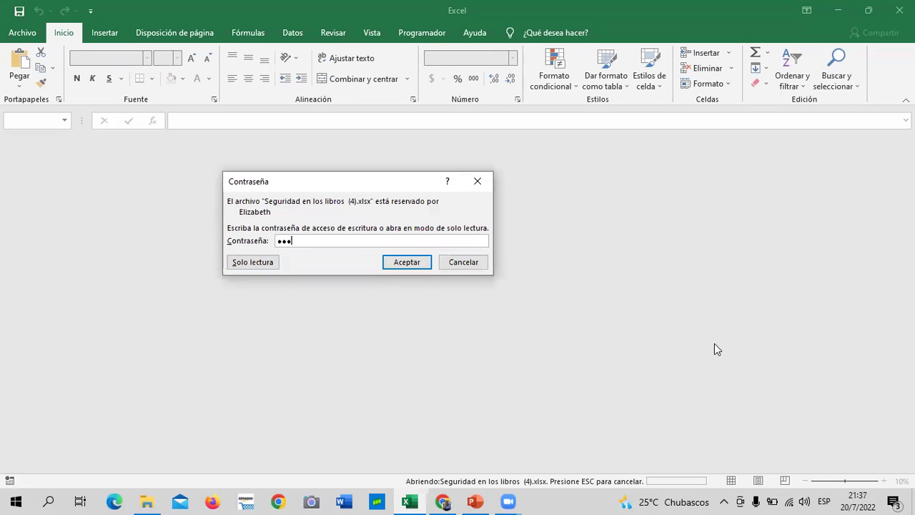
{"action": "key", "text": "Return"}
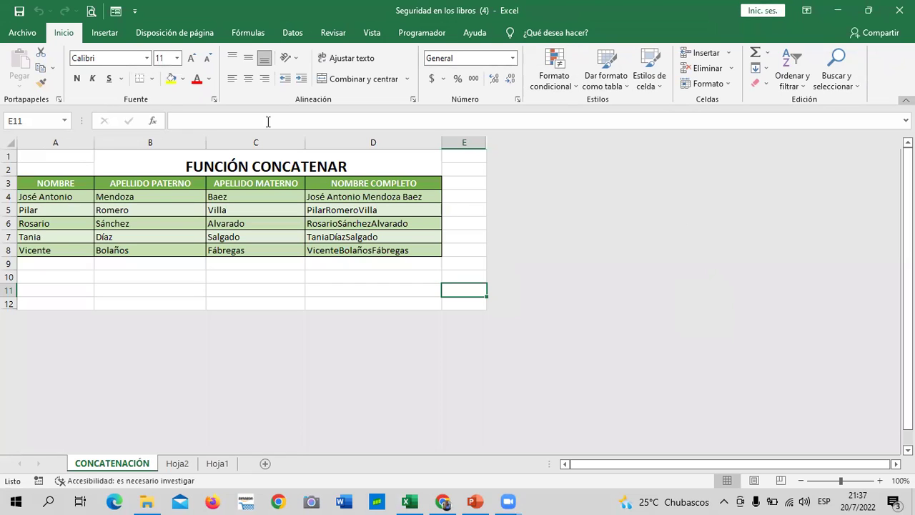
Reach General Options through Save As, Browse and the Tools menu
{"action": "left_click", "coordinate": [455, 195]}
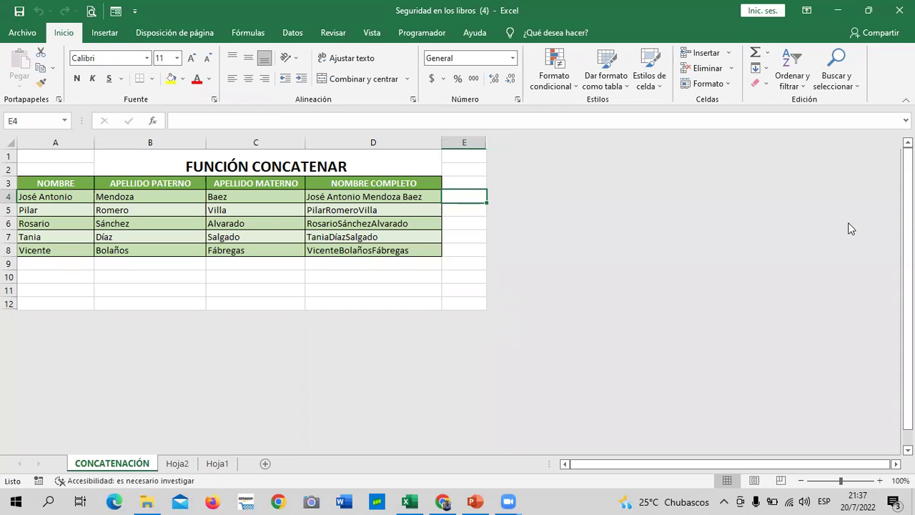
{"action": "left_click", "coordinate": [22, 32]}
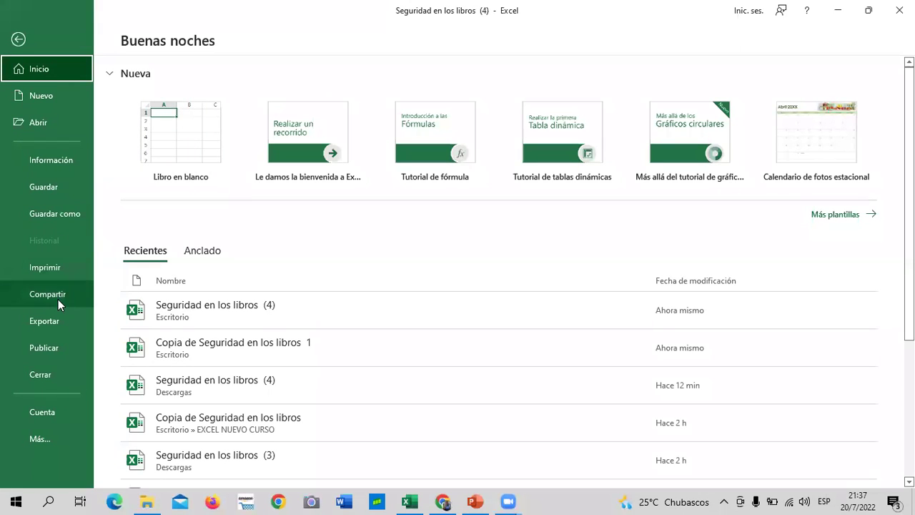
{"action": "left_click", "coordinate": [63, 215]}
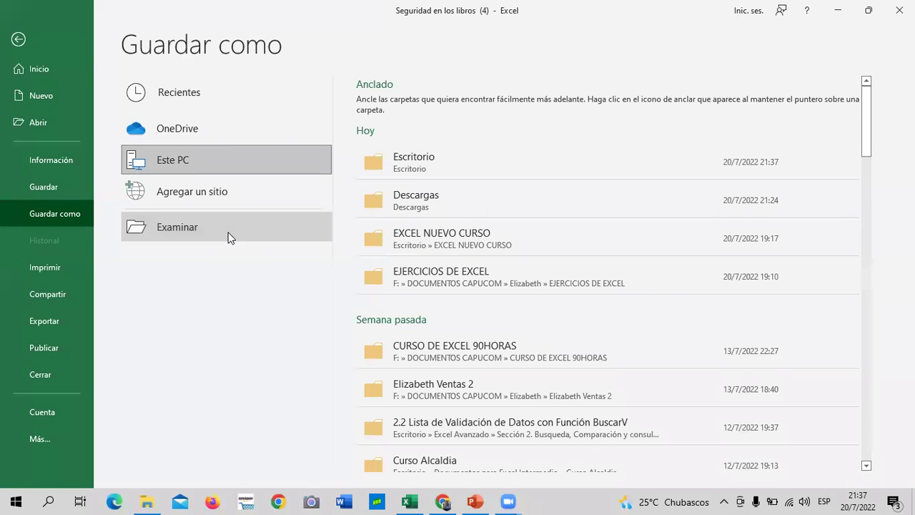
{"action": "left_click", "coordinate": [231, 236]}
{"action": "left_click", "coordinate": [595, 348]}
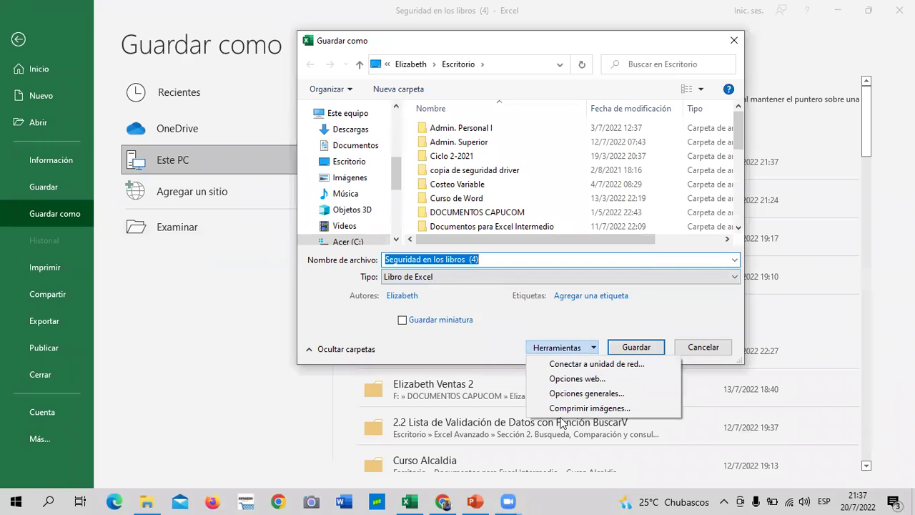
{"action": "left_click", "coordinate": [561, 393]}
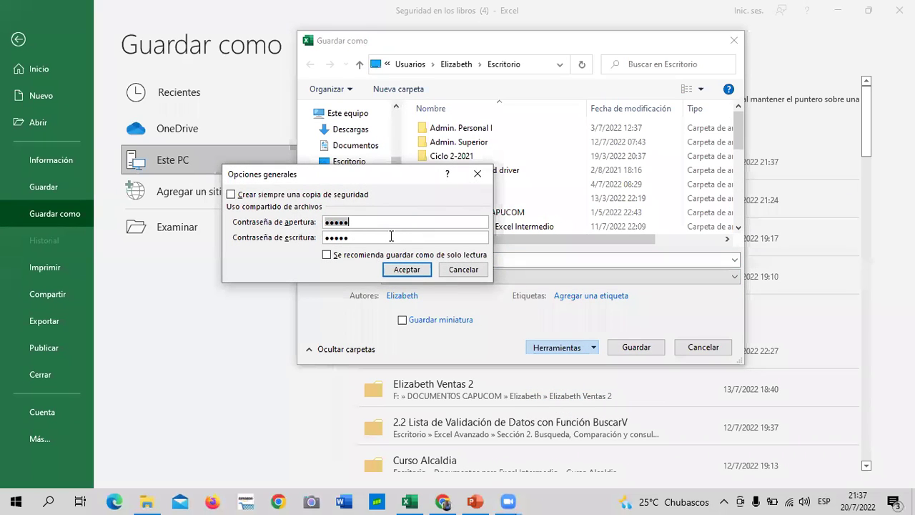
Clear the password to modify and save over the existing file
{"action": "left_click", "coordinate": [370, 238]}
{"action": "key", "text": "BackSpace"}
{"action": "key", "text": "BackSpace"}
{"action": "key", "text": "BackSpace"}
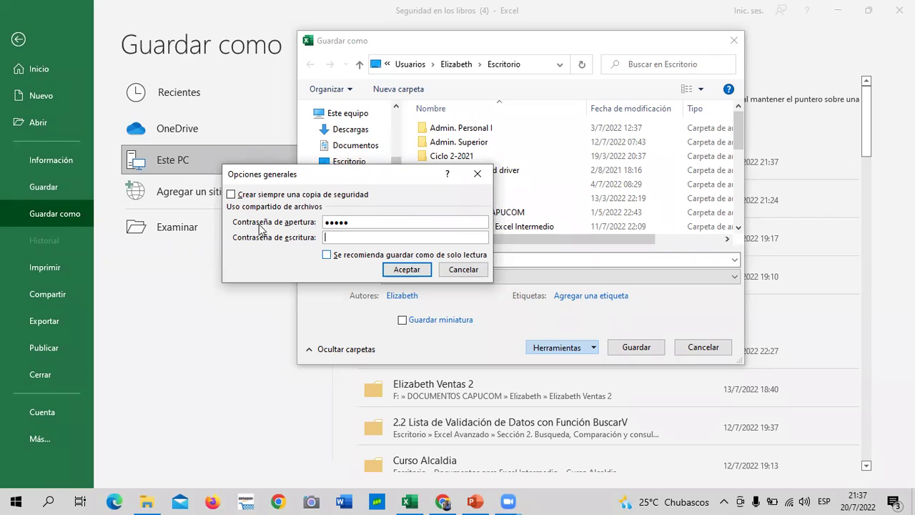
{"action": "left_click", "coordinate": [405, 269]}
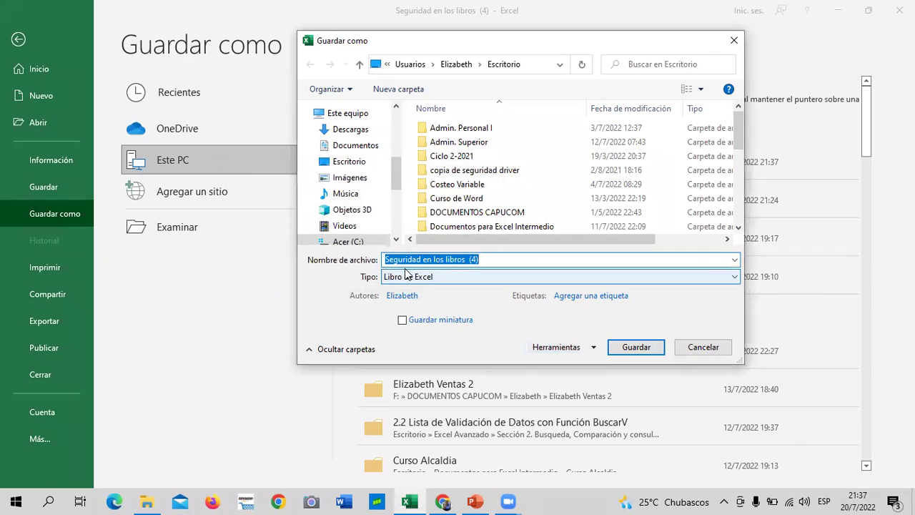
{"action": "left_click", "coordinate": [621, 350]}
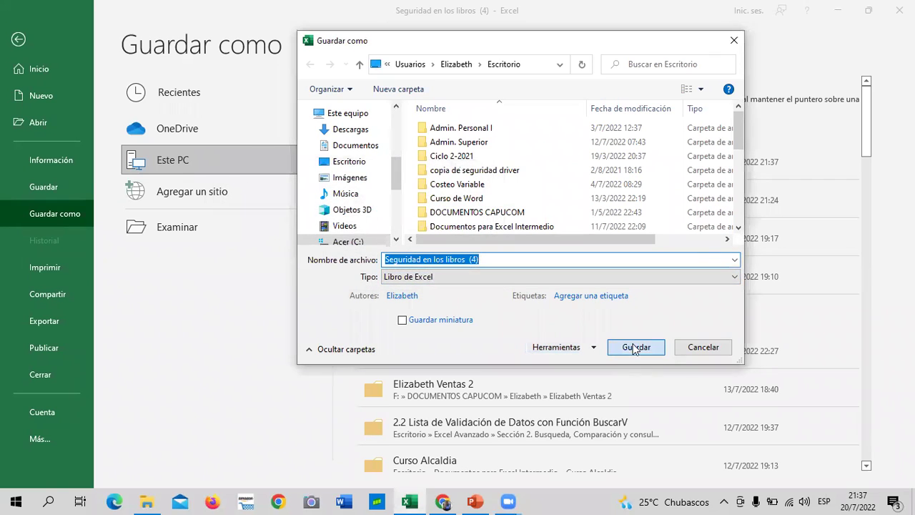
{"action": "left_click", "coordinate": [486, 252]}
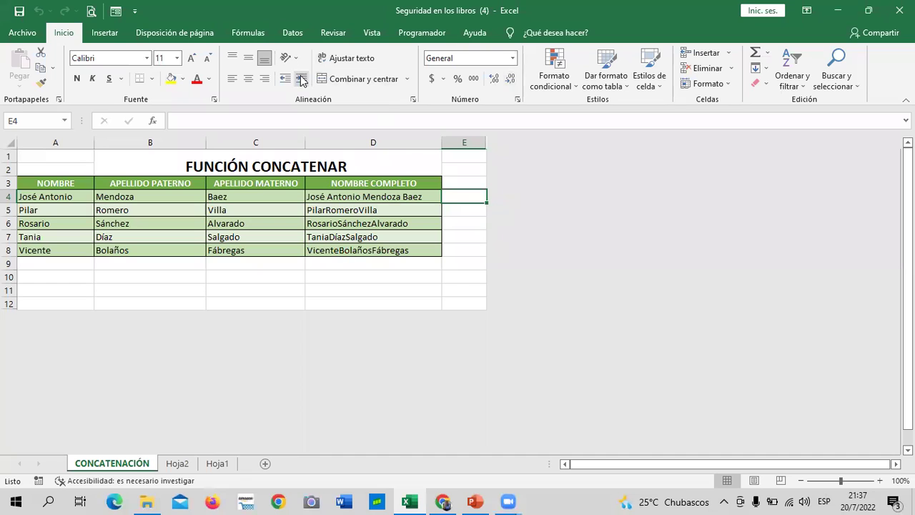
{"action": "left_click", "coordinate": [358, 287]}
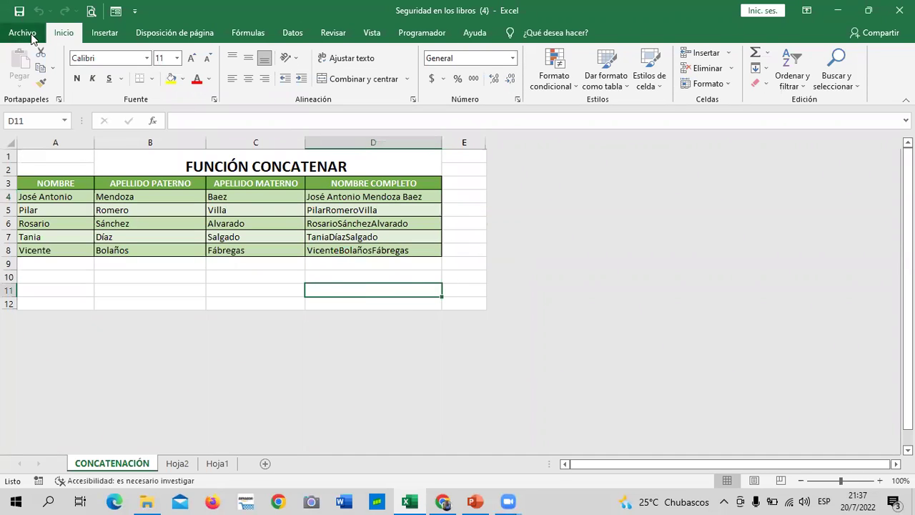
{"action": "left_click", "coordinate": [22, 32]}
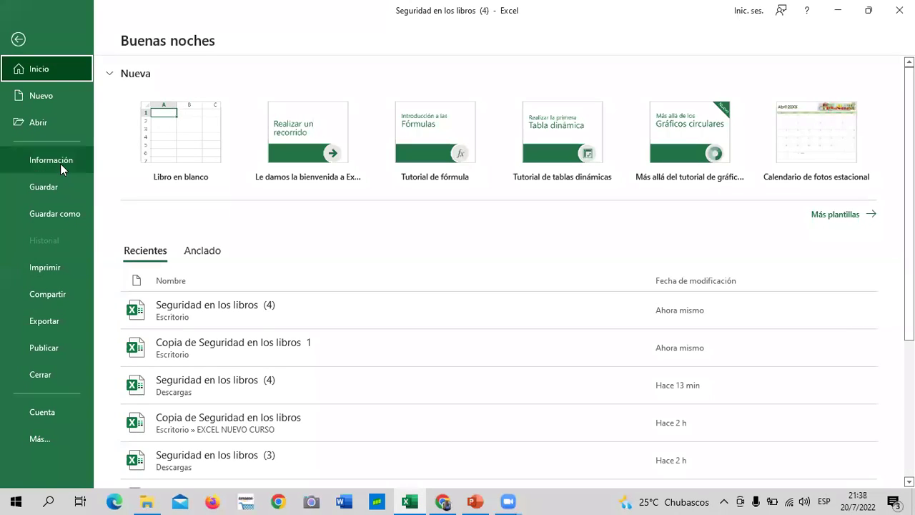
{"action": "left_click", "coordinate": [65, 163]}
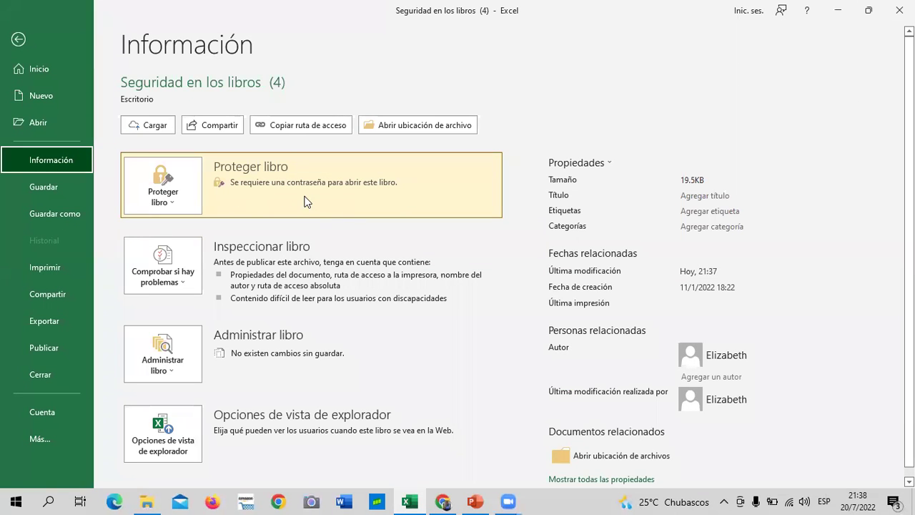
{"action": "left_click", "coordinate": [177, 200]}
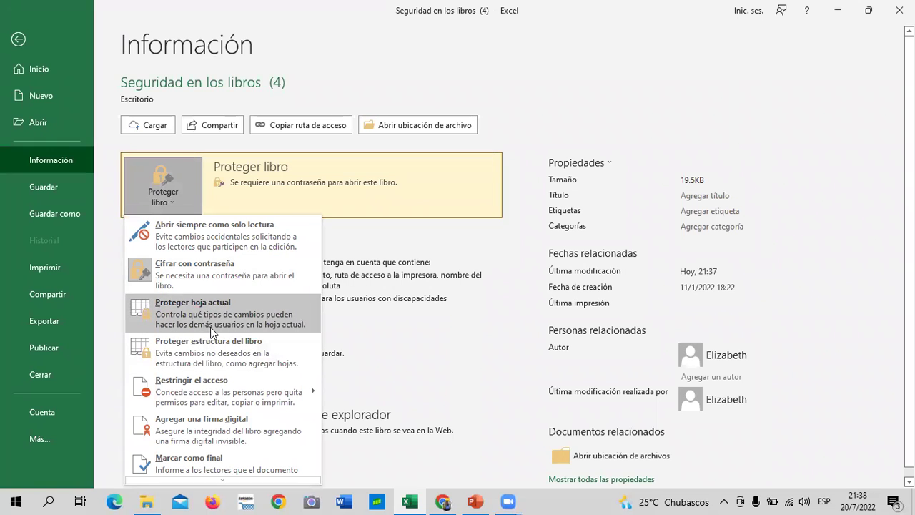
{"action": "scroll", "coordinate": [210, 328], "scroll_direction": "down", "scroll_amount": 1}
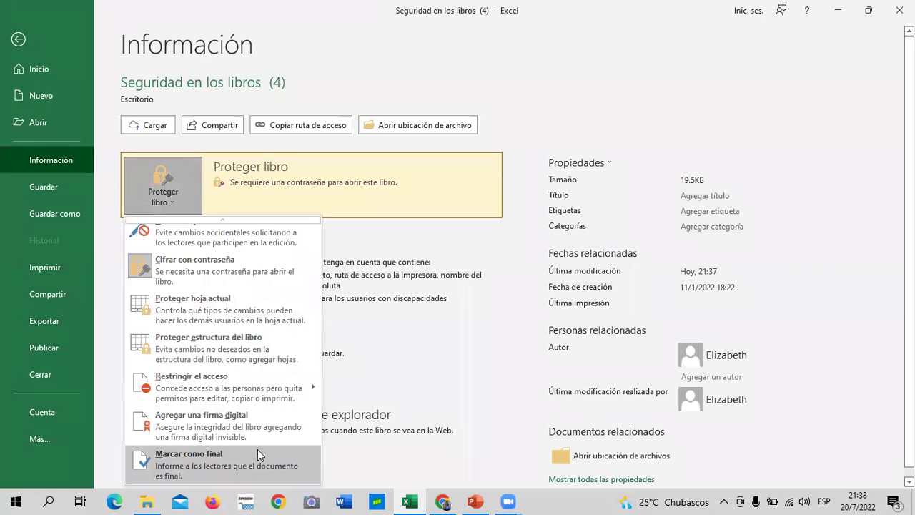
{"action": "left_click", "coordinate": [18, 40]}
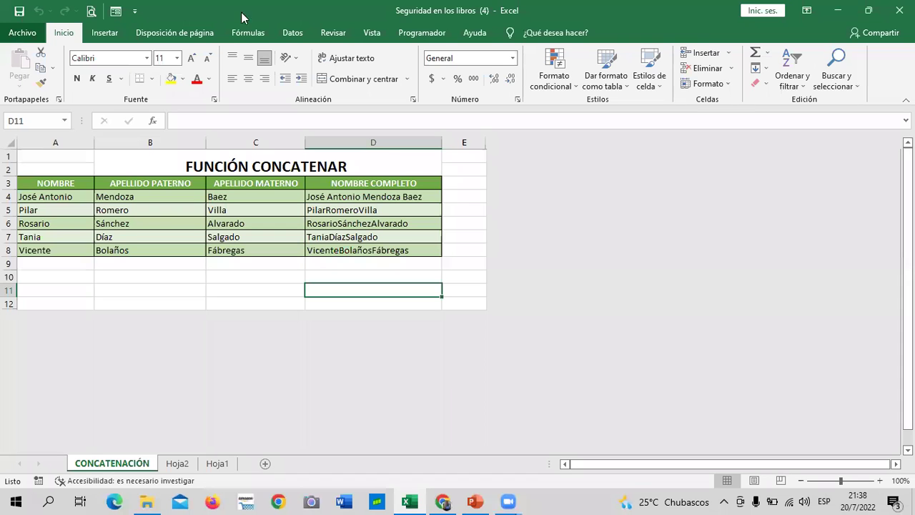
Open Protect Sheet from the Review tab for CONCATENACIÓN and move the dialog aside
{"action": "left_click", "coordinate": [333, 34]}
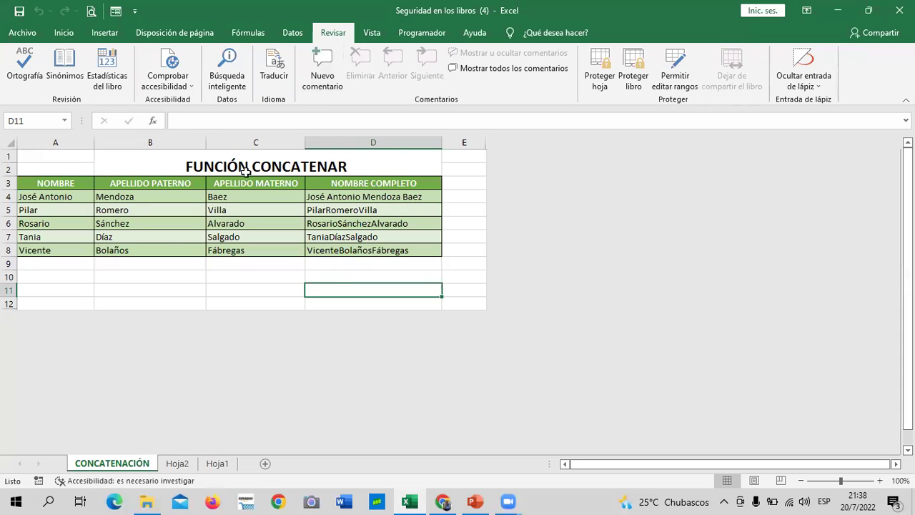
{"action": "left_click", "coordinate": [340, 237]}
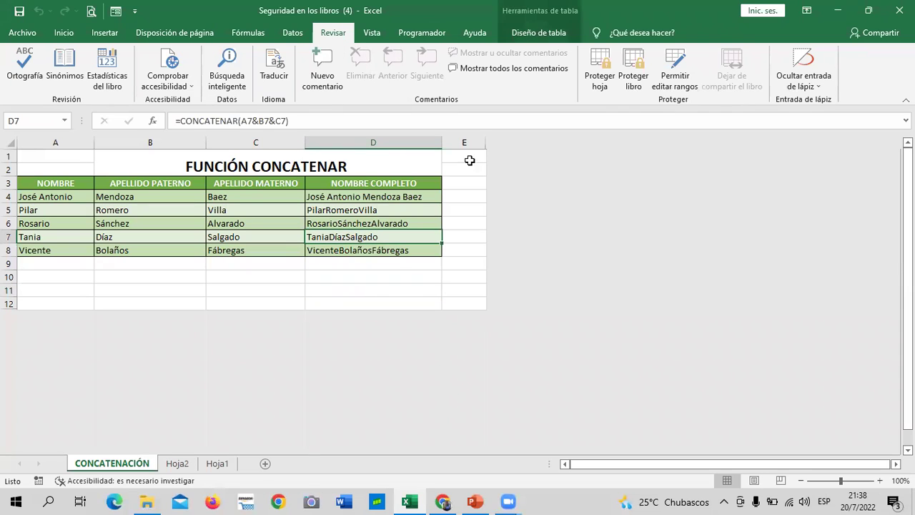
{"action": "left_click", "coordinate": [254, 206]}
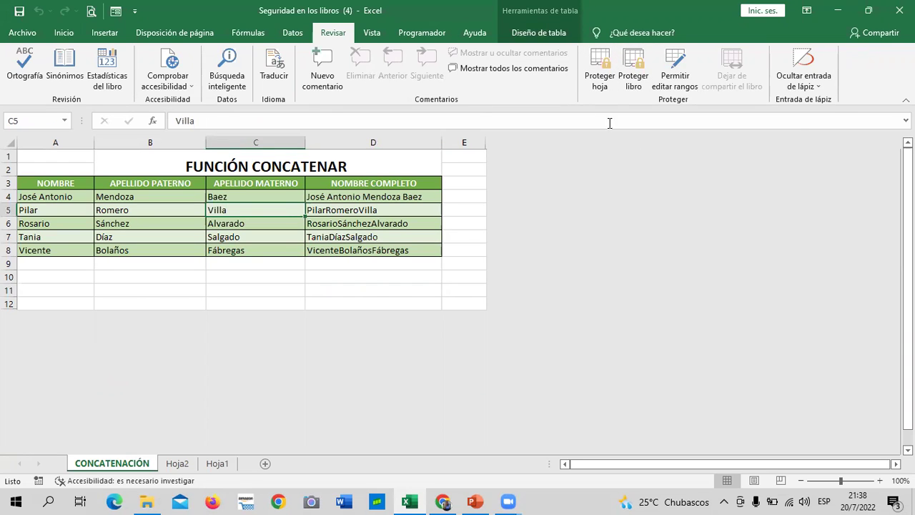
{"action": "left_click", "coordinate": [601, 72]}
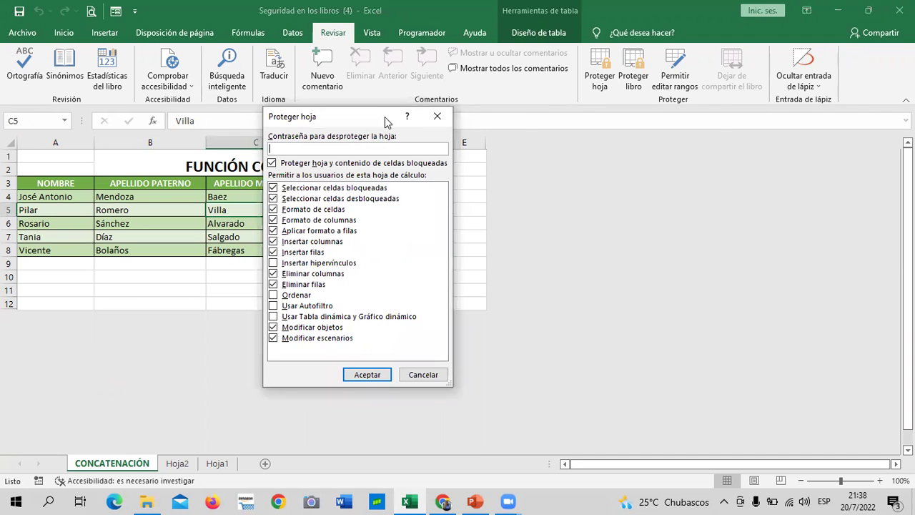
{"action": "left_click_drag", "start_coordinate": [385, 121], "coordinate": [629, 123]}
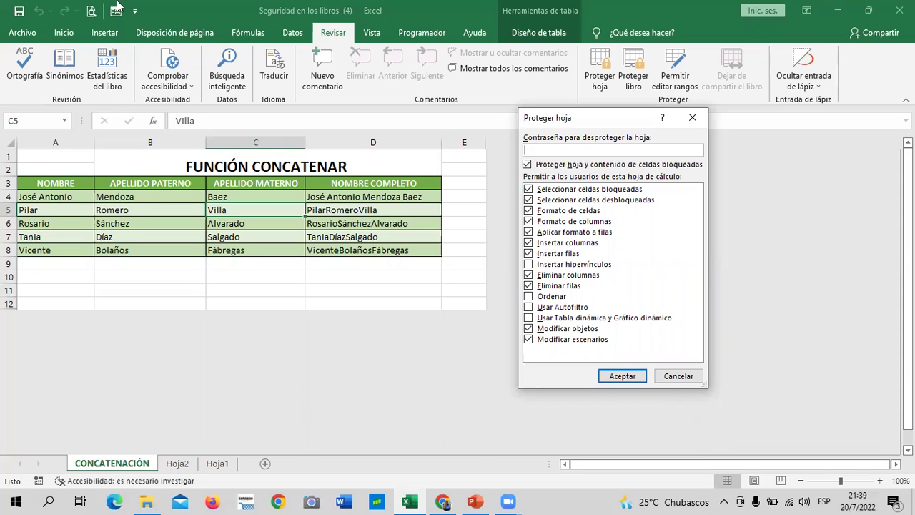
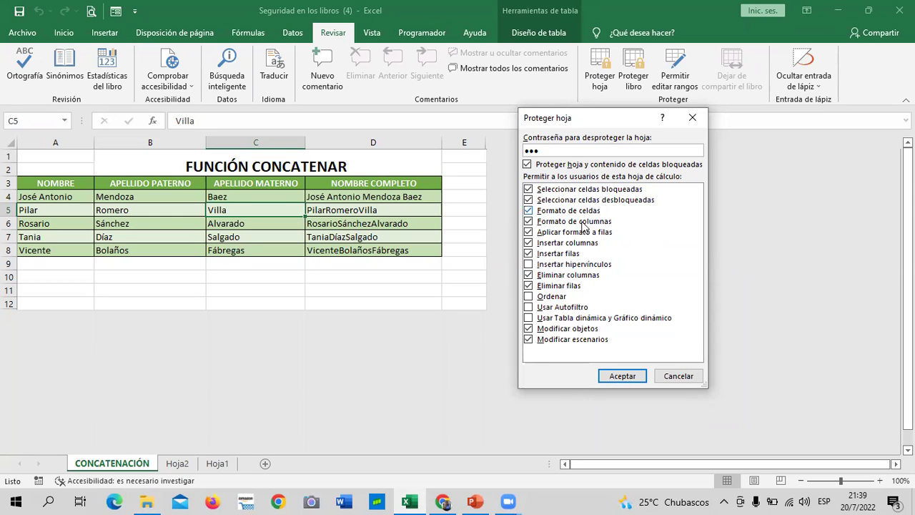
Protect the sheet with a password, disallowing row and column insertion and allowing Sort
{"action": "left_click", "coordinate": [529, 254]}
{"action": "left_click", "coordinate": [528, 243]}
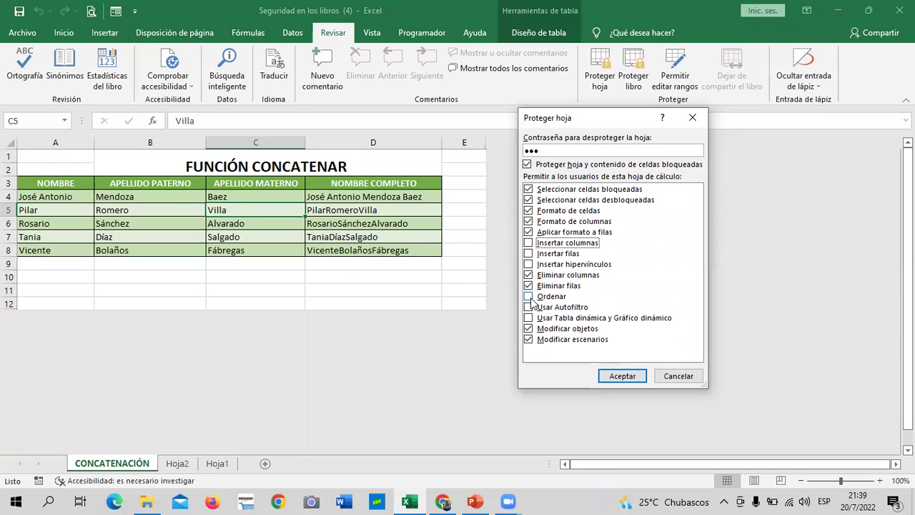
{"action": "left_click", "coordinate": [529, 298]}
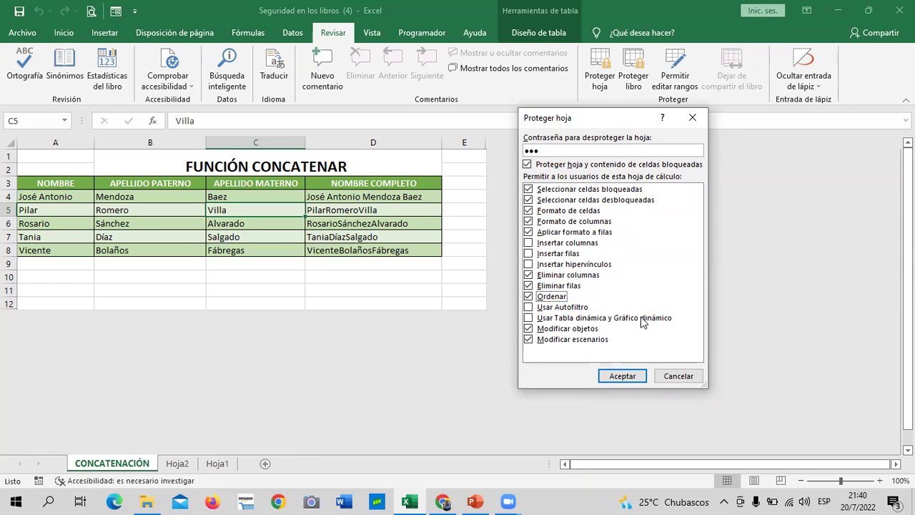
{"action": "left_click", "coordinate": [619, 376]}
{"action": "key", "text": "Return"}
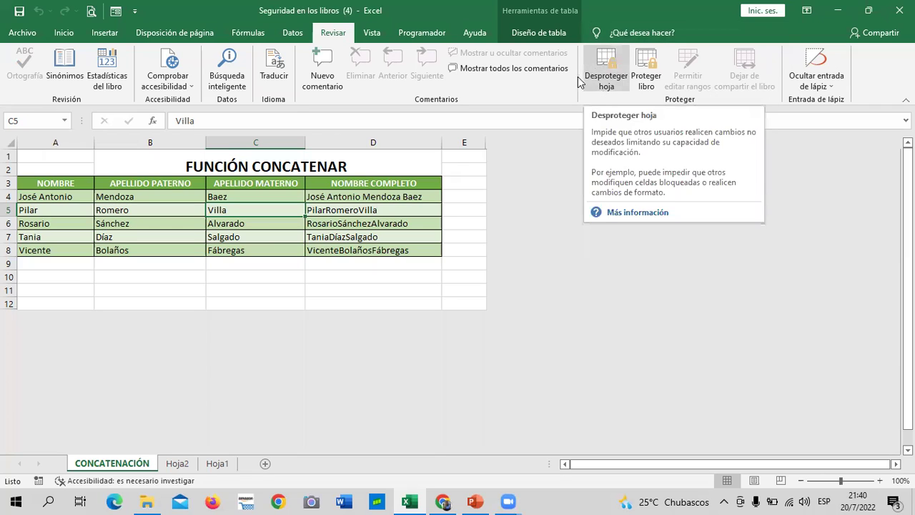
Select columns E and D and bring up column D's context menu
{"action": "left_click", "coordinate": [342, 277]}
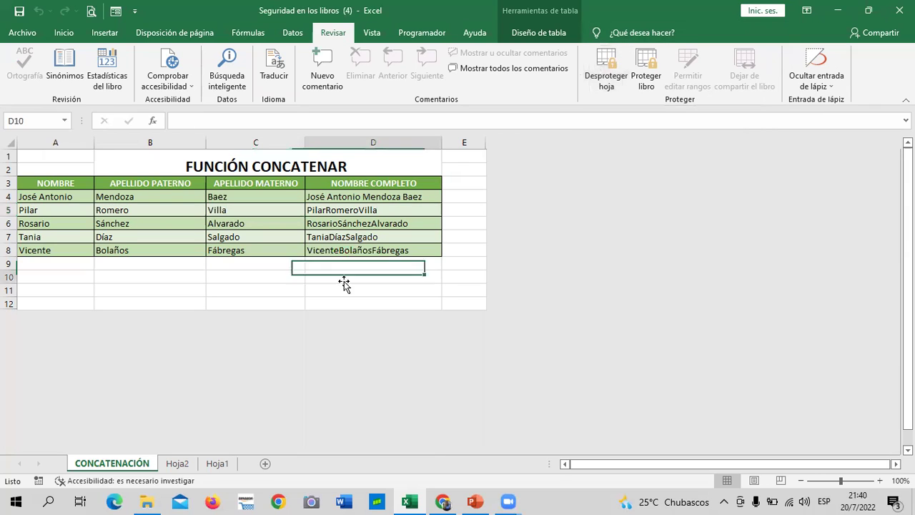
{"action": "left_click", "coordinate": [468, 142]}
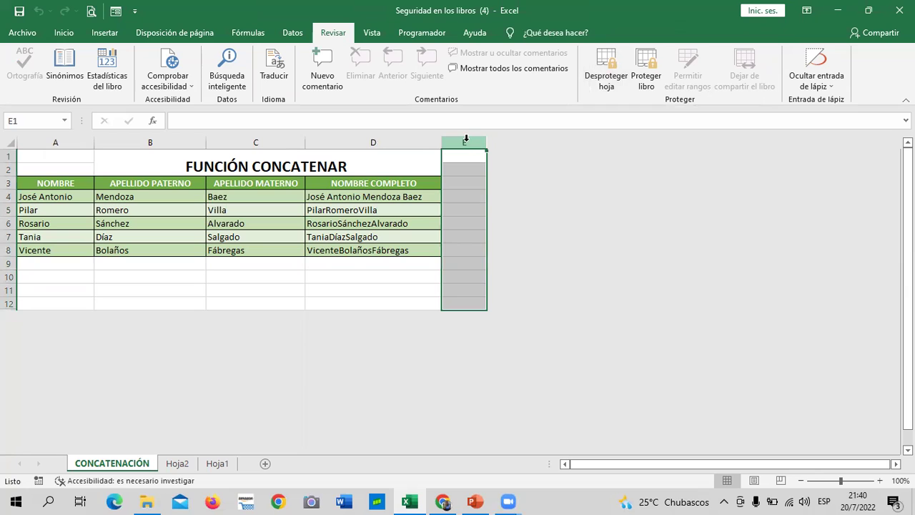
{"action": "left_click", "coordinate": [394, 136]}
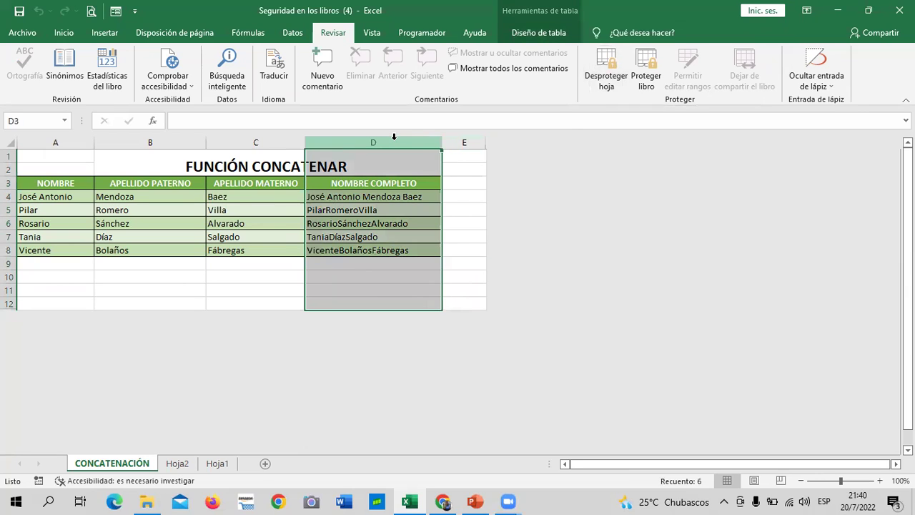
{"action": "right_click", "coordinate": [395, 141]}
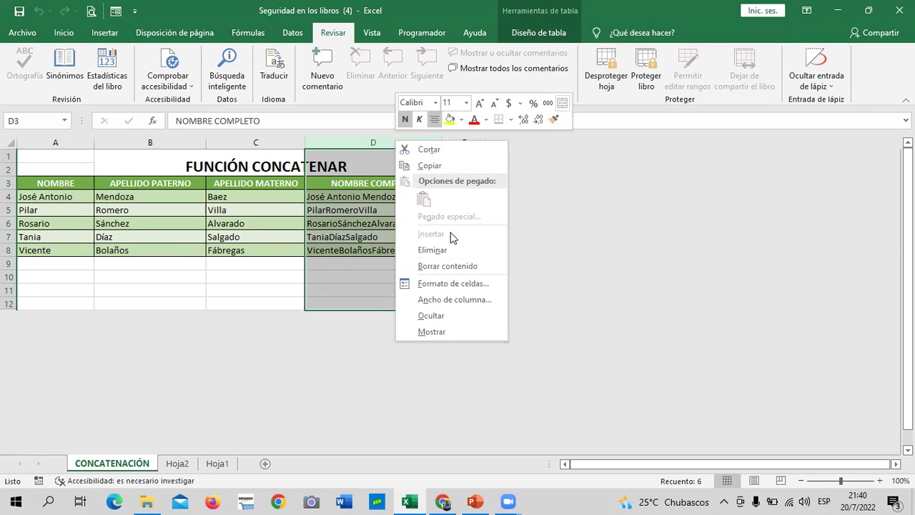
Select rows 9–11 and columns A–C, adjusting row 10's height on the protected sheet
{"action": "left_click", "coordinate": [8, 277]}
{"action": "left_click", "coordinate": [10, 278]}
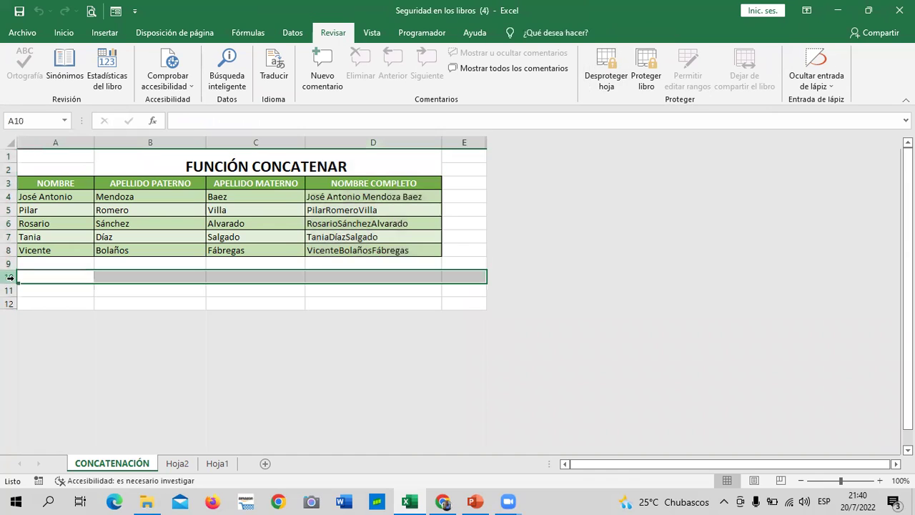
{"action": "left_click_drag", "start_coordinate": [8, 283], "coordinate": [8, 284]}
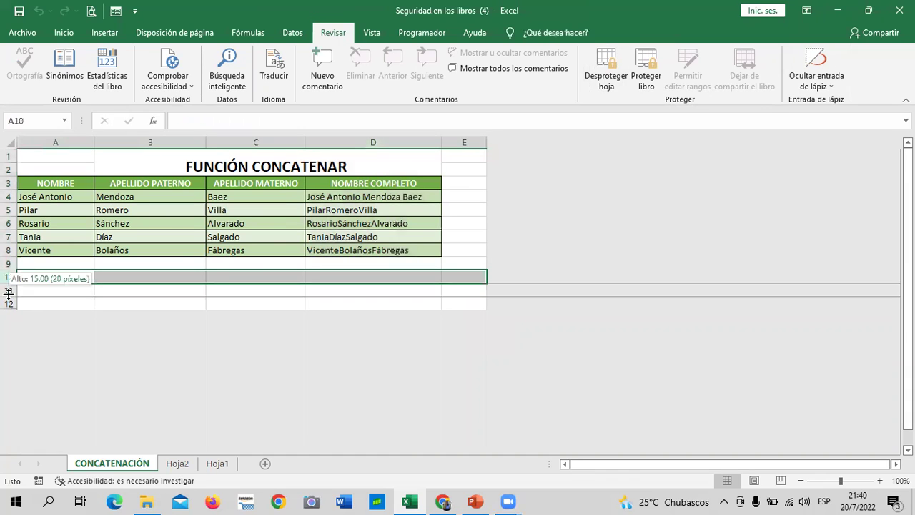
{"action": "left_click", "coordinate": [53, 142]}
{"action": "left_click", "coordinate": [151, 141]}
{"action": "left_click", "coordinate": [258, 140]}
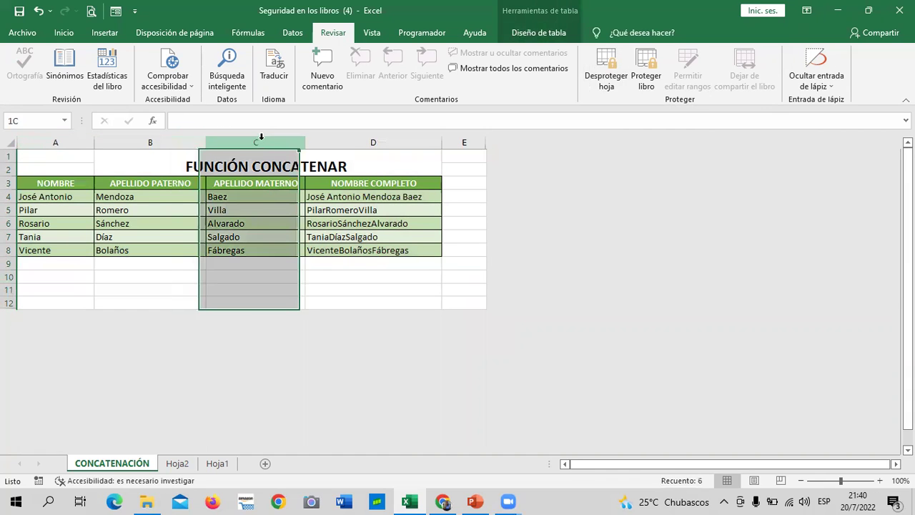
{"action": "left_click", "coordinate": [8, 264]}
{"action": "left_click_drag", "start_coordinate": [6, 284], "coordinate": [6, 278]}
{"action": "left_click", "coordinate": [10, 285]}
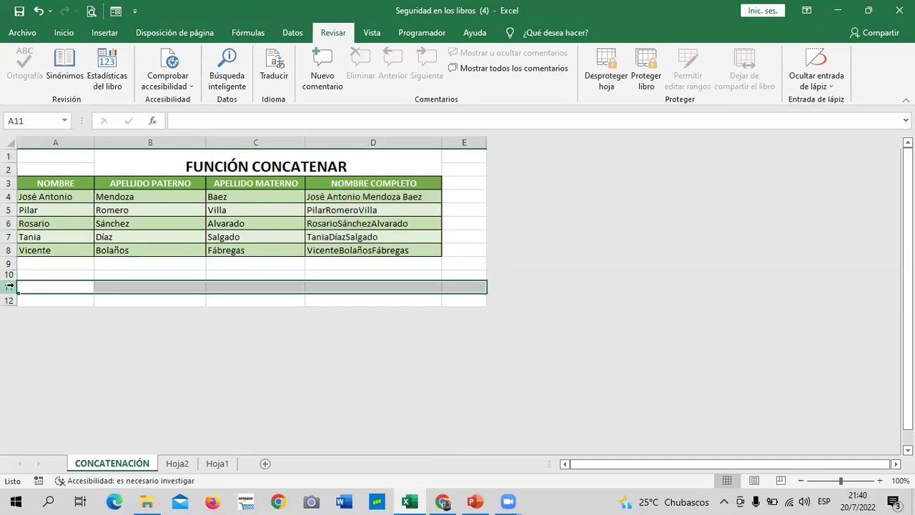
{"action": "right_click", "coordinate": [10, 286]}
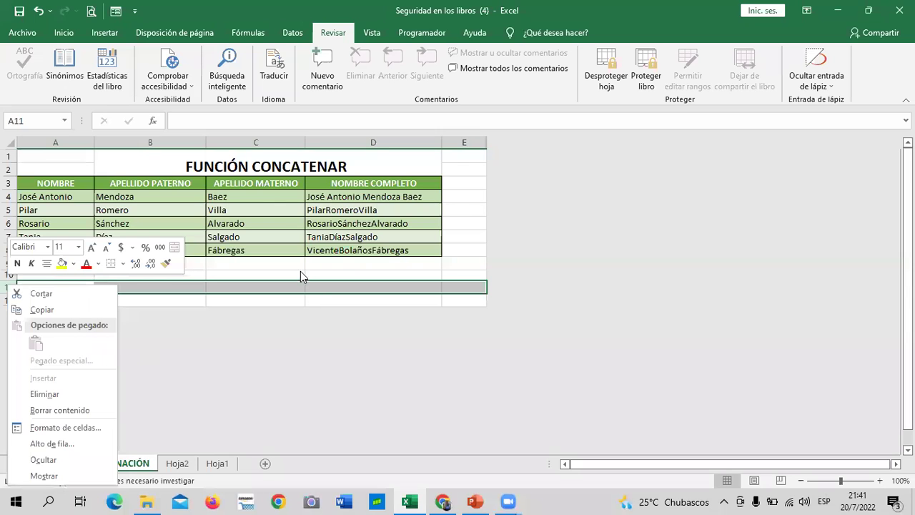
{"action": "key", "text": "Escape"}
Try editing C4, A4 and D8, dismissing each warning, then insert sheet Hoja3 with Shift+F11
{"action": "left_click", "coordinate": [259, 198]}
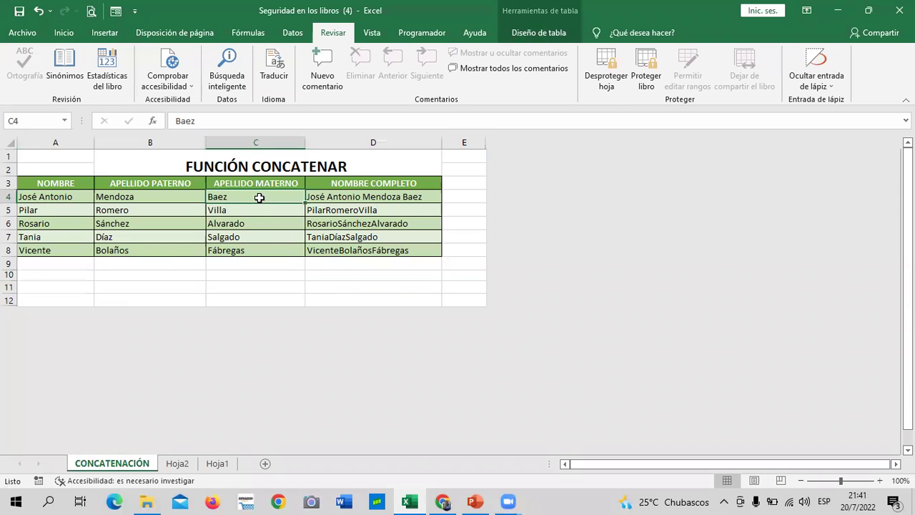
{"action": "double_click", "coordinate": [259, 198]}
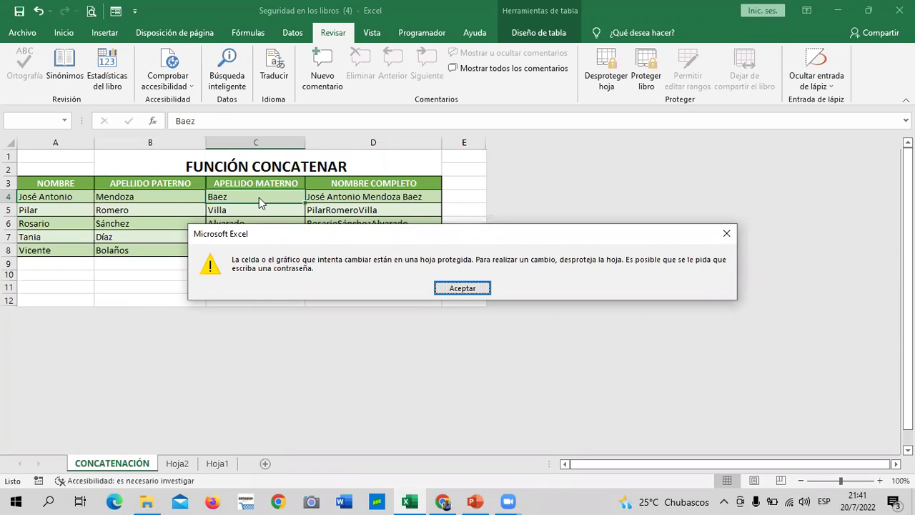
{"action": "left_click", "coordinate": [465, 288]}
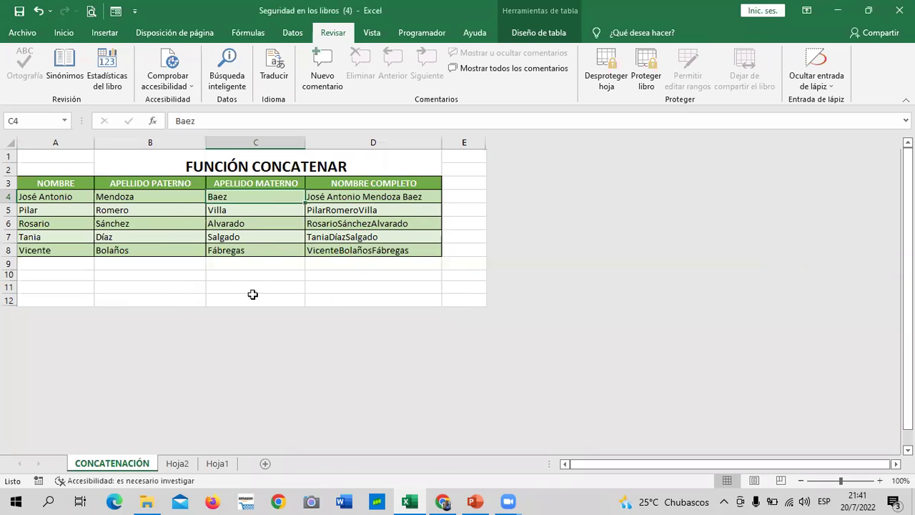
{"action": "left_click", "coordinate": [67, 199]}
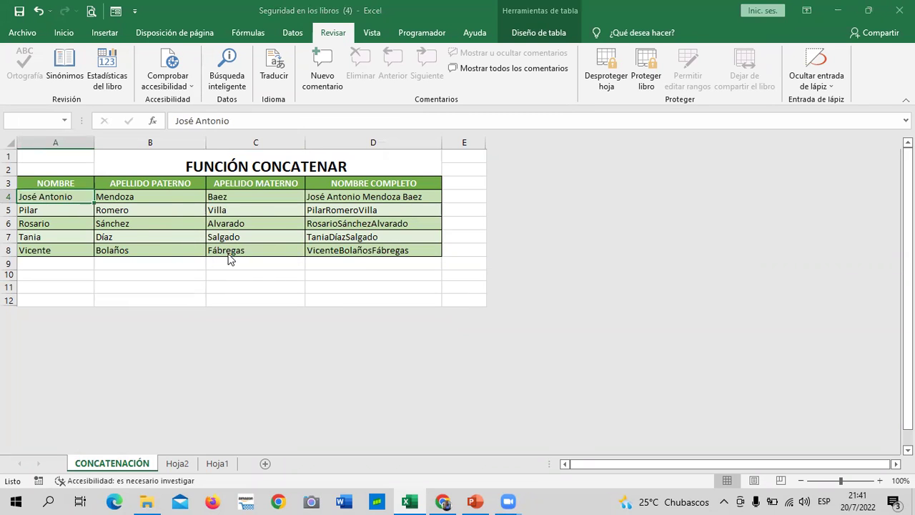
{"action": "key", "text": "Delete"}
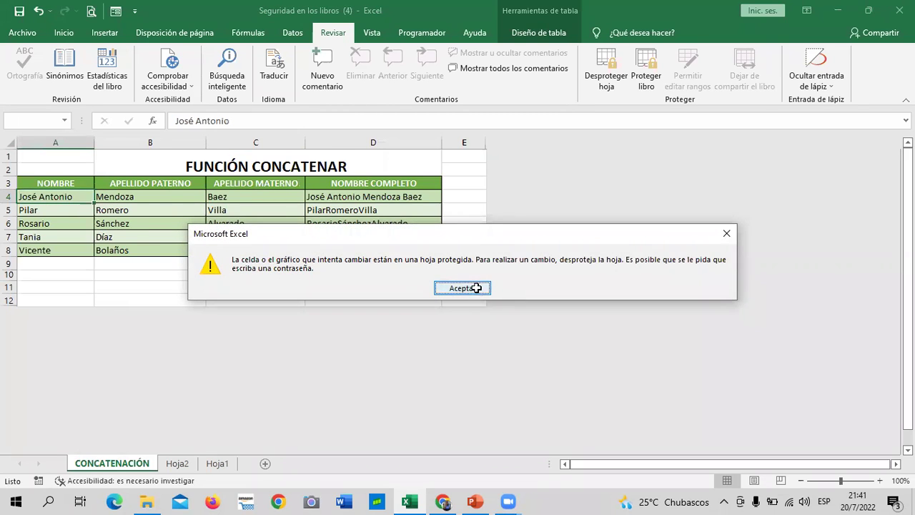
{"action": "left_click", "coordinate": [472, 288]}
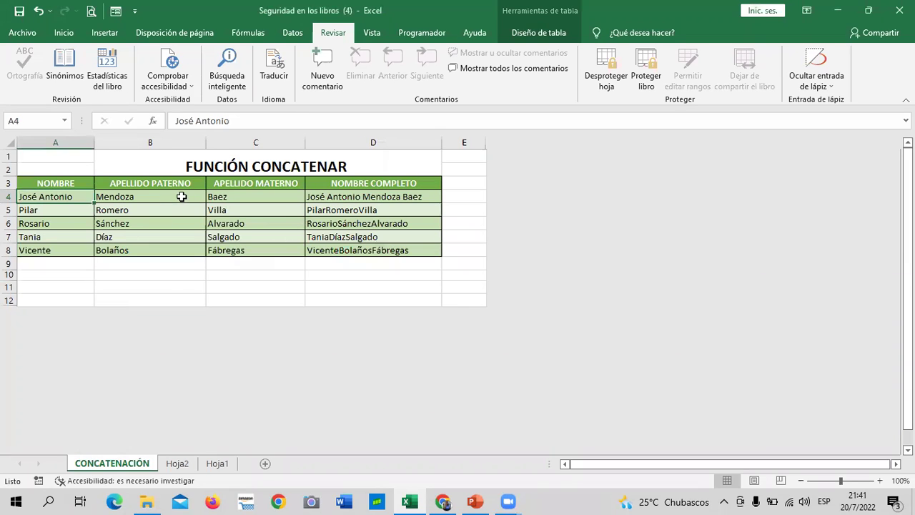
{"action": "left_click", "coordinate": [392, 247]}
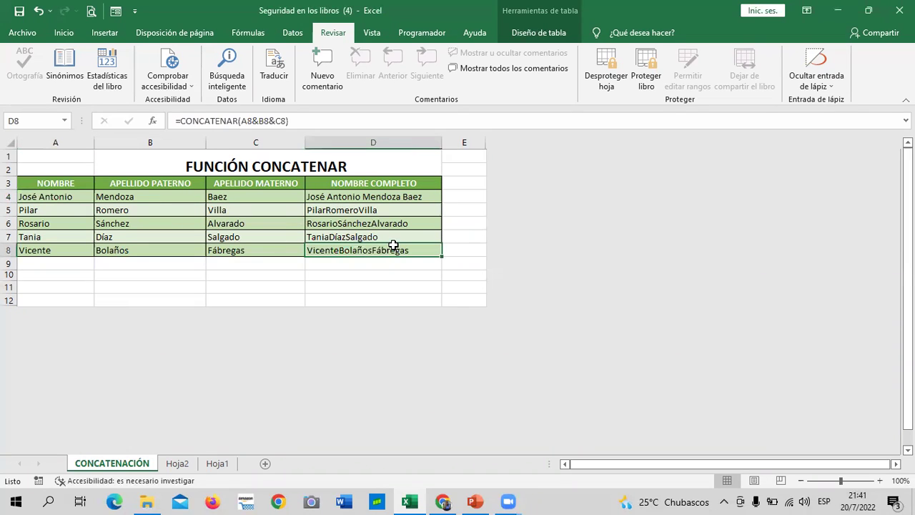
{"action": "double_click", "coordinate": [392, 245]}
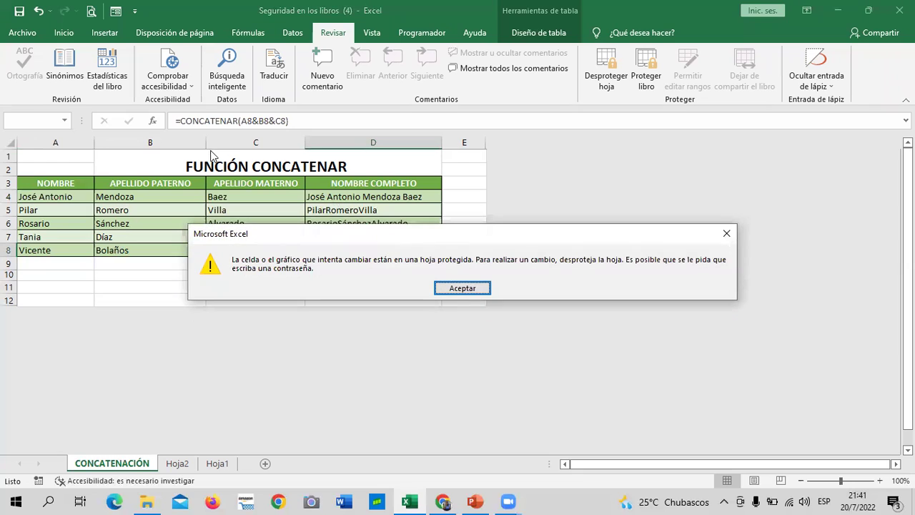
{"action": "left_click", "coordinate": [464, 289]}
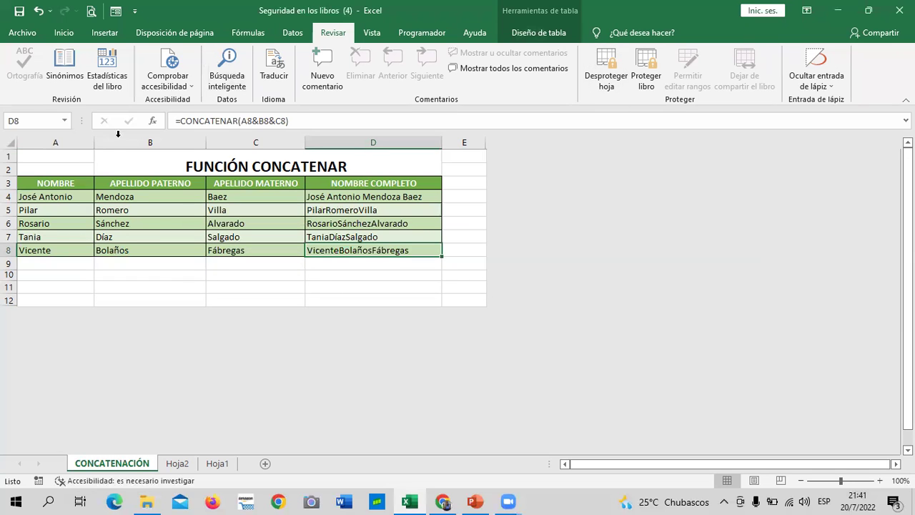
{"action": "key", "text": "shift+F11"}
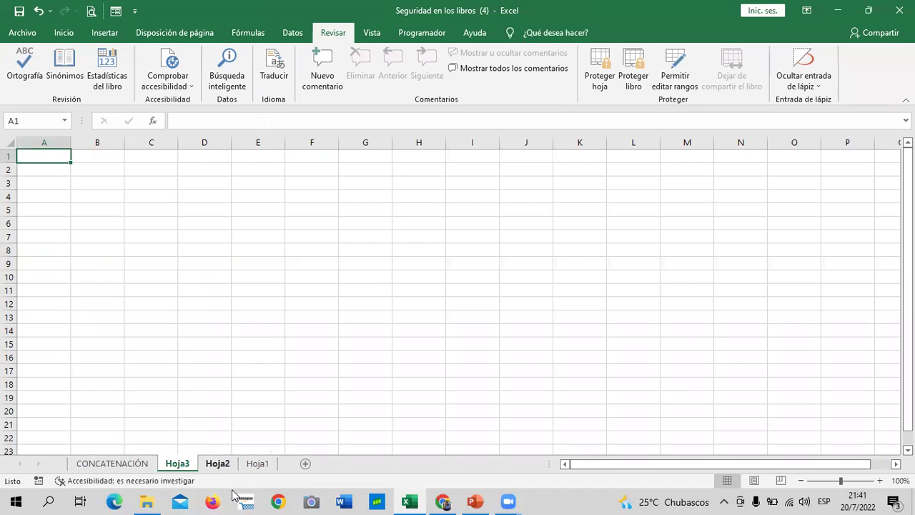
Visit Hoja2, select cell D4, then switch to the neighbouring sheet
{"action": "left_click", "coordinate": [217, 463]}
{"action": "left_click", "coordinate": [195, 247]}
{"action": "left_click", "coordinate": [205, 191]}
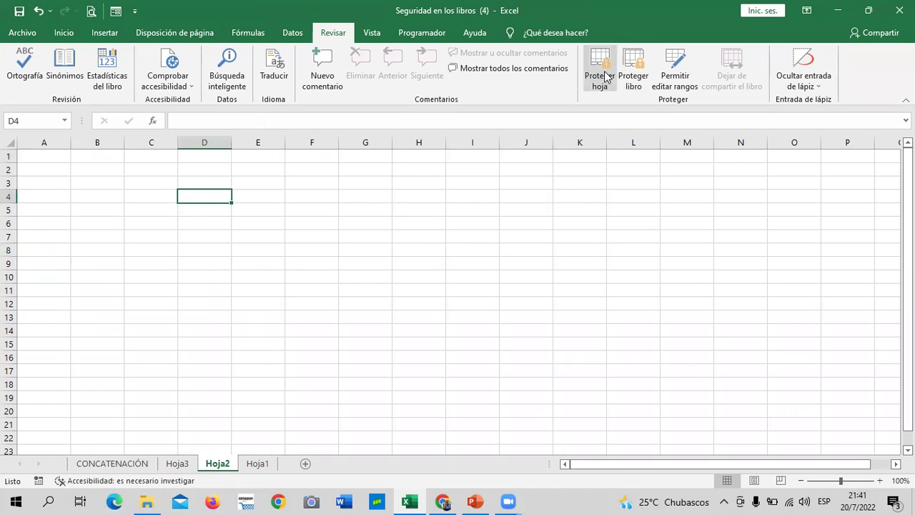
{"action": "key", "text": "ctrl+Page_Up"}
{"action": "key", "text": "ctrl+Page_Up"}
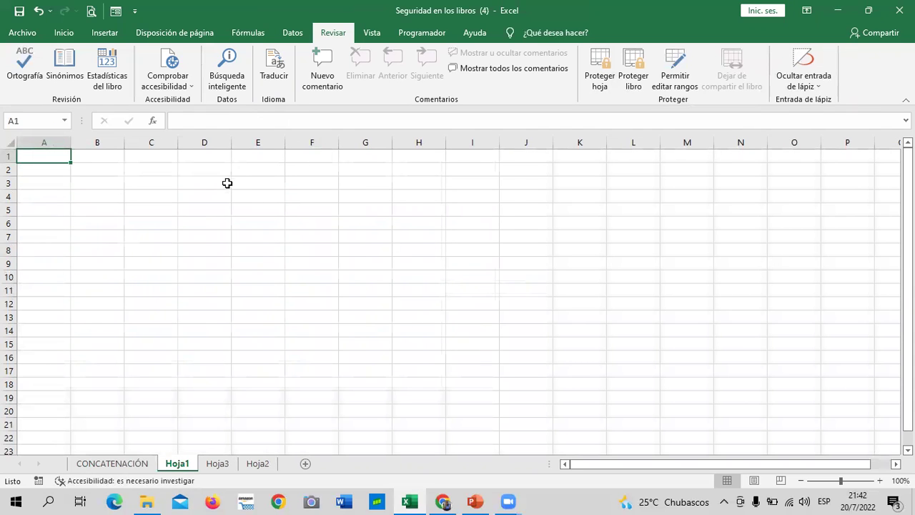
Select blocks F6:I10 and B1:E11 on Hoja1, pick I13, then return to CONCATENACIÓN
{"action": "left_click_drag", "start_coordinate": [227, 184], "coordinate": [215, 277]}
{"action": "left_click_drag", "start_coordinate": [305, 226], "coordinate": [472, 277]}
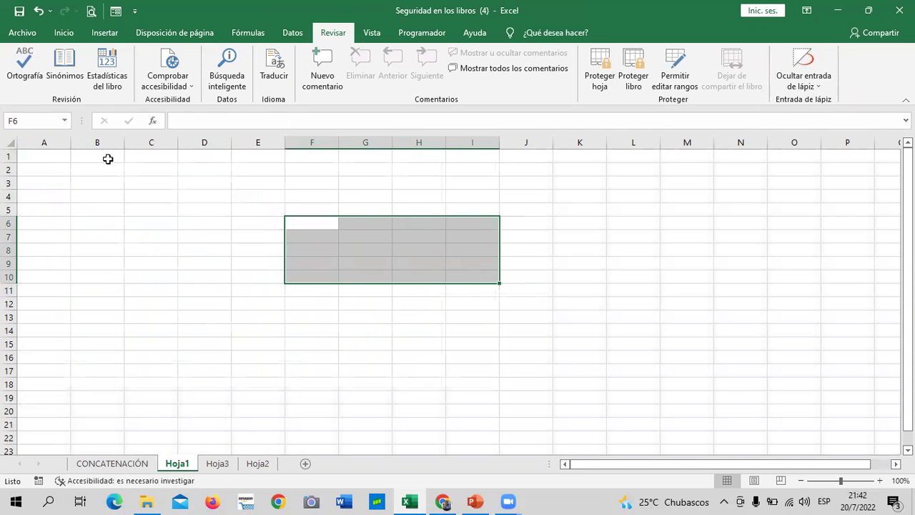
{"action": "left_click_drag", "start_coordinate": [105, 156], "coordinate": [256, 286]}
{"action": "left_click", "coordinate": [495, 321]}
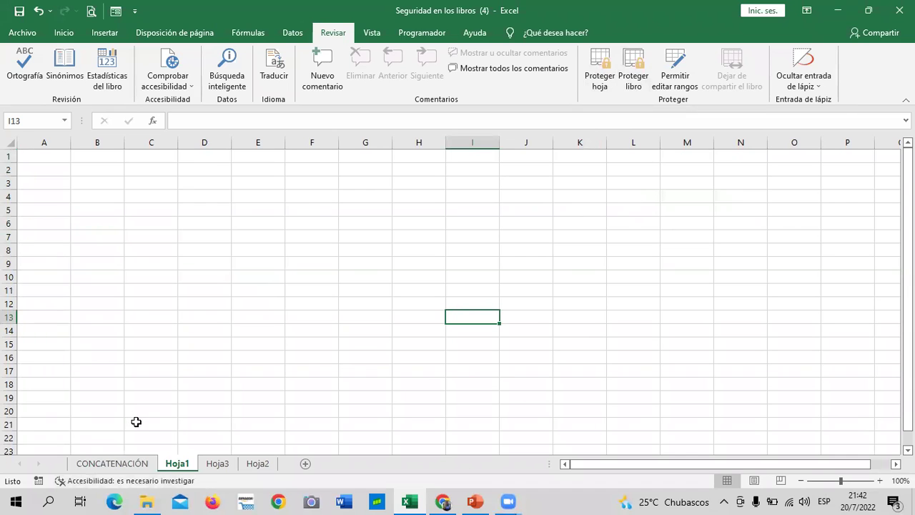
{"action": "key", "text": "ctrl+Page_Up"}
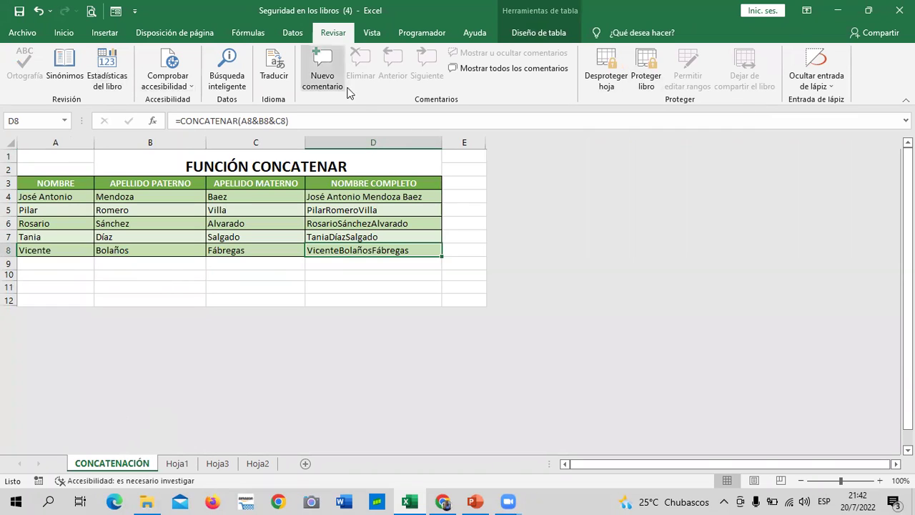
Unprotect the CONCATENACIÓN sheet by entering its password
{"action": "left_click", "coordinate": [596, 66]}
{"action": "key", "text": "Return"}
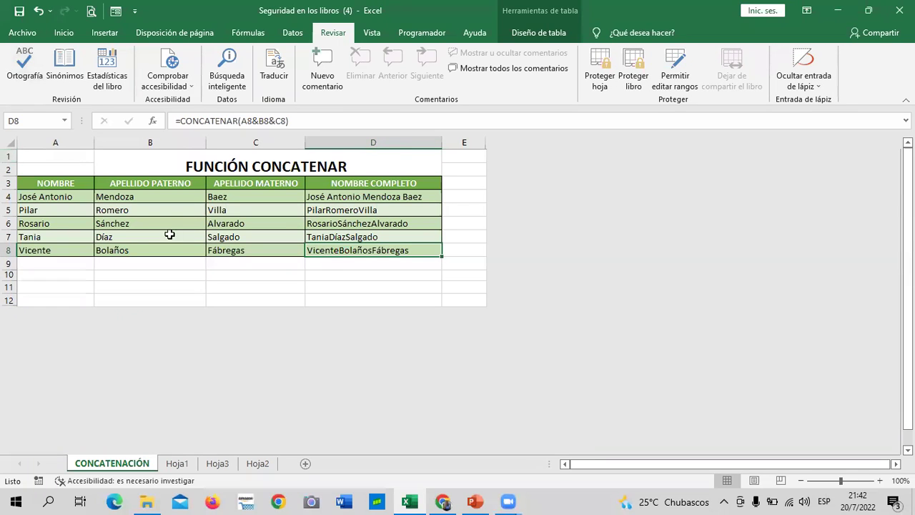
Select column C, check its context menu without acting, then select D11 and E3
{"action": "left_click", "coordinate": [248, 298]}
{"action": "left_click", "coordinate": [251, 140]}
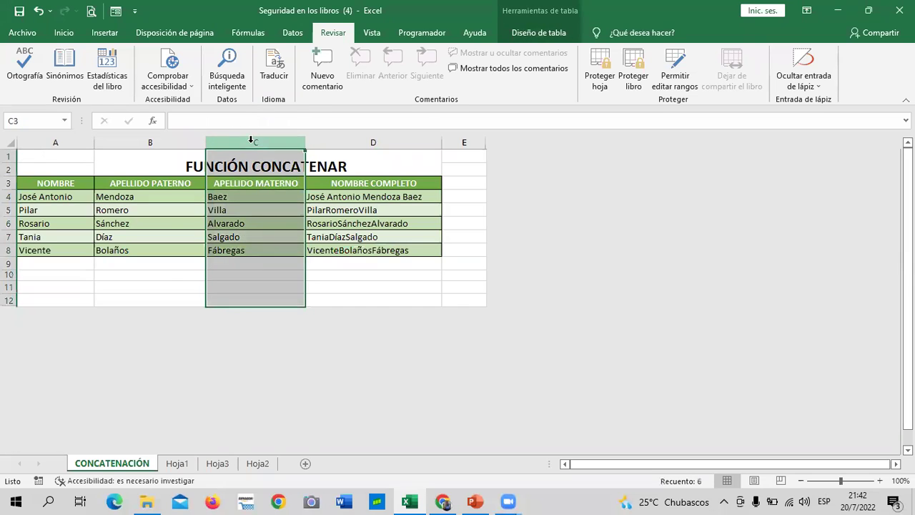
{"action": "right_click", "coordinate": [253, 143]}
{"action": "key", "text": "Escape"}
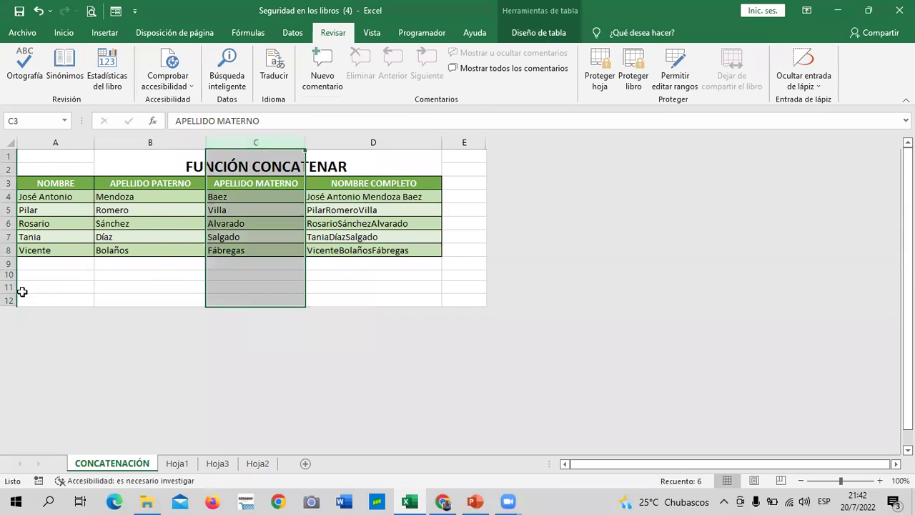
{"action": "left_click", "coordinate": [357, 285]}
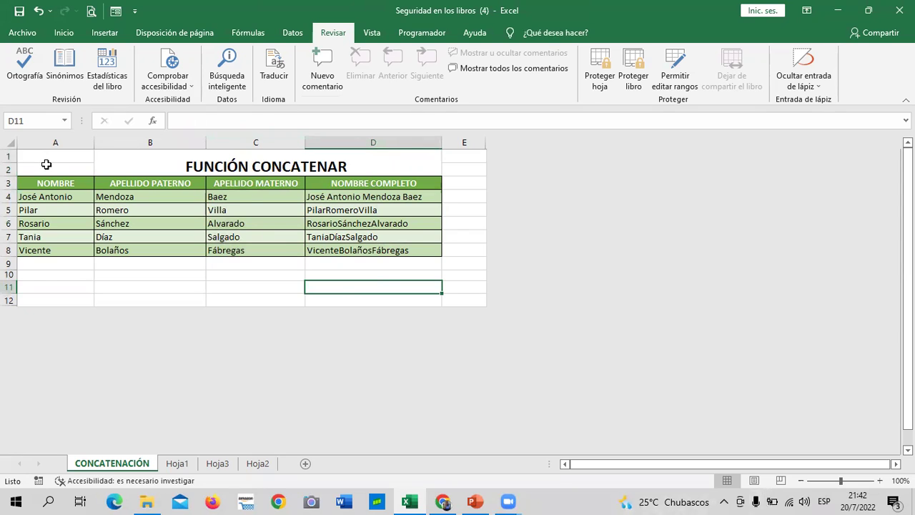
{"action": "left_click", "coordinate": [465, 181]}
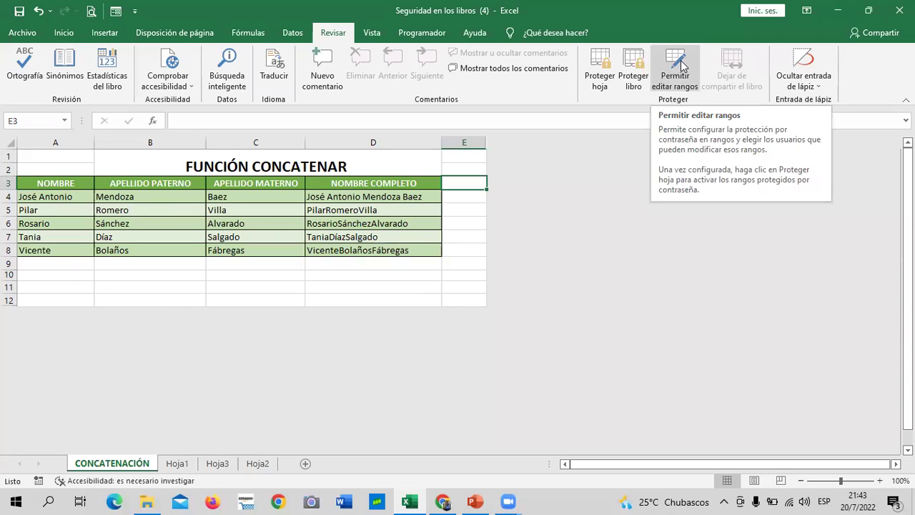
Create a password-protected editable range titled Rango1 for cells D4:D8, confirming the password twice
{"action": "left_click", "coordinate": [679, 68]}
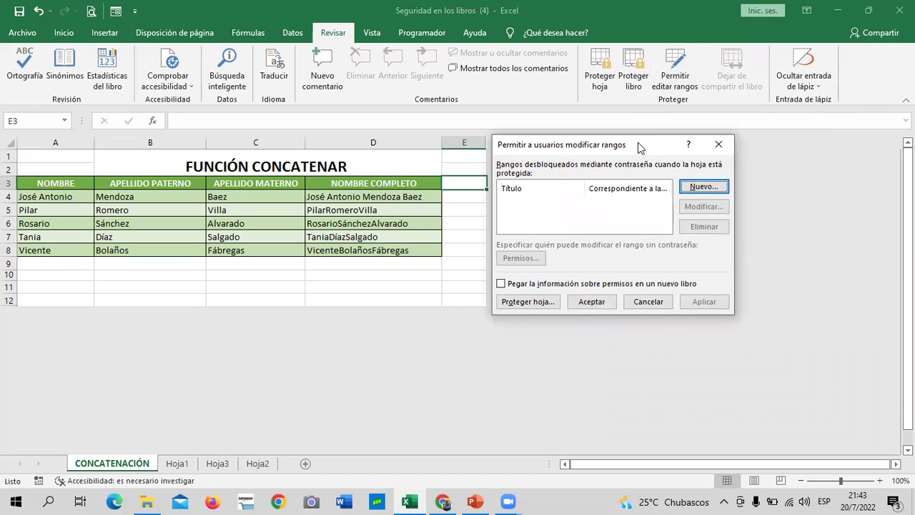
{"action": "left_click_drag", "start_coordinate": [639, 147], "coordinate": [669, 127]}
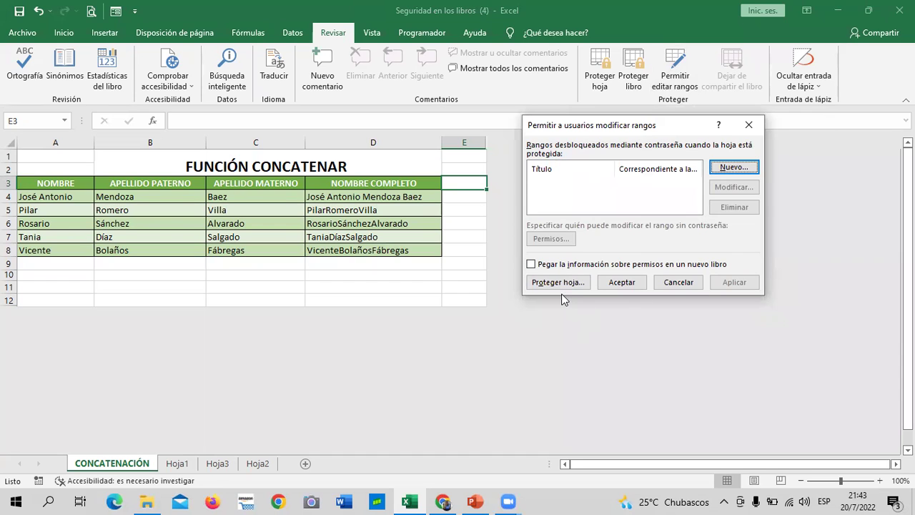
{"action": "left_click", "coordinate": [732, 169]}
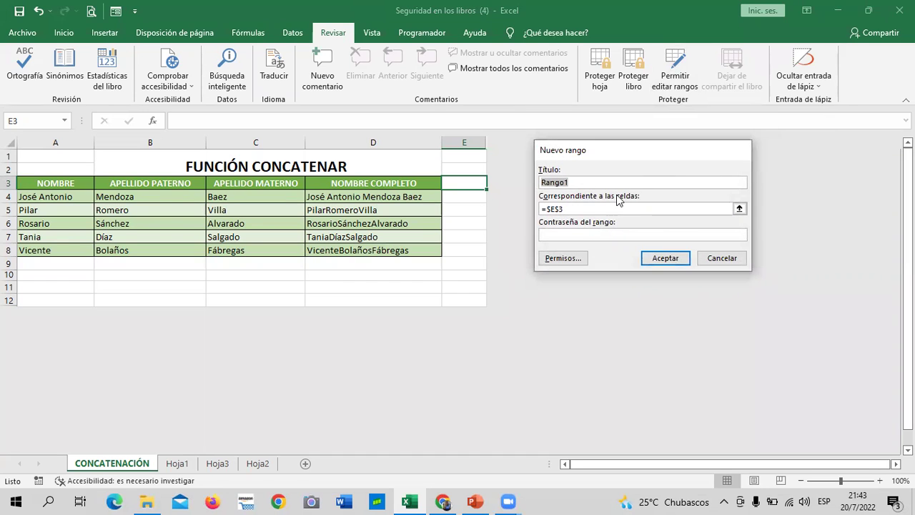
{"action": "left_click", "coordinate": [586, 182]}
{"action": "left_click", "coordinate": [739, 208]}
{"action": "left_click_drag", "start_coordinate": [421, 195], "coordinate": [418, 245]}
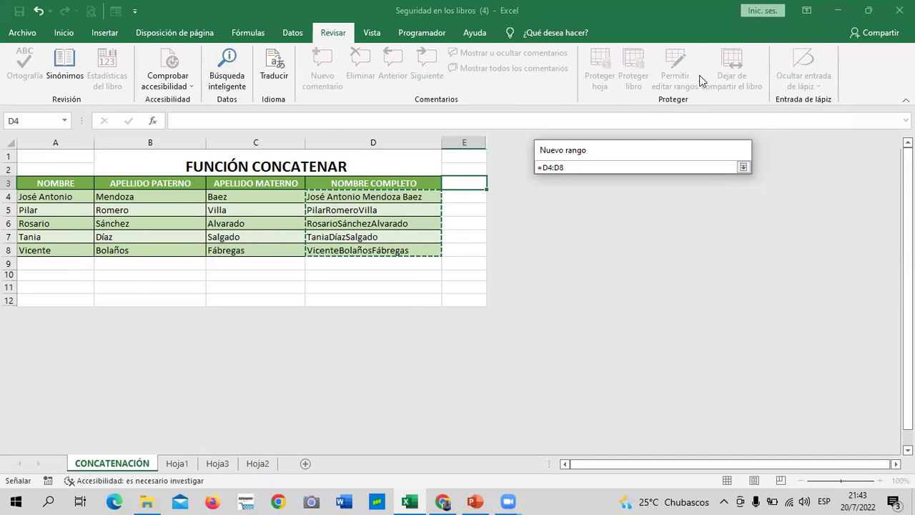
{"action": "left_click", "coordinate": [742, 167]}
{"action": "left_click", "coordinate": [623, 235]}
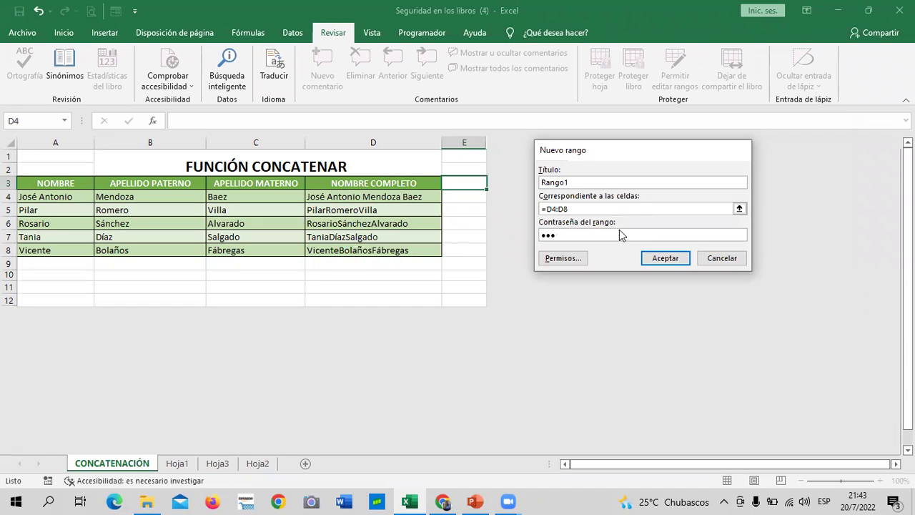
{"action": "left_click", "coordinate": [653, 260]}
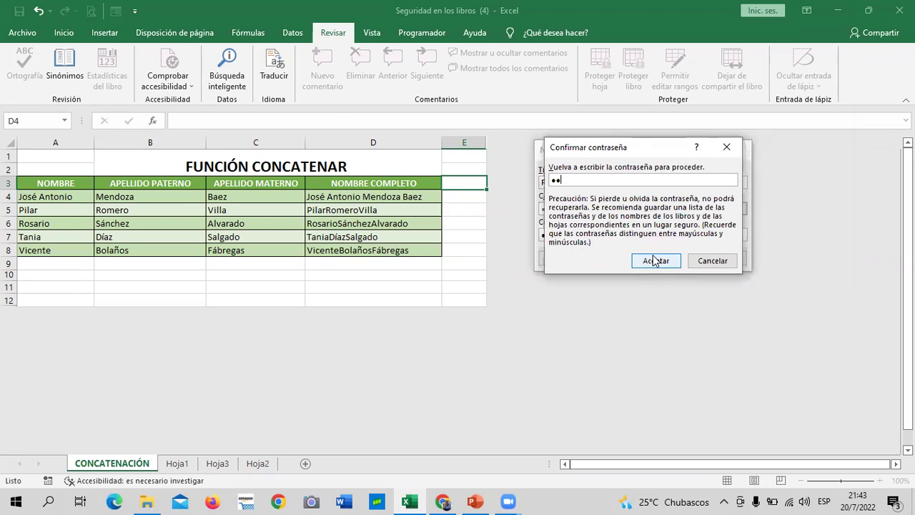
{"action": "left_click", "coordinate": [653, 260]}
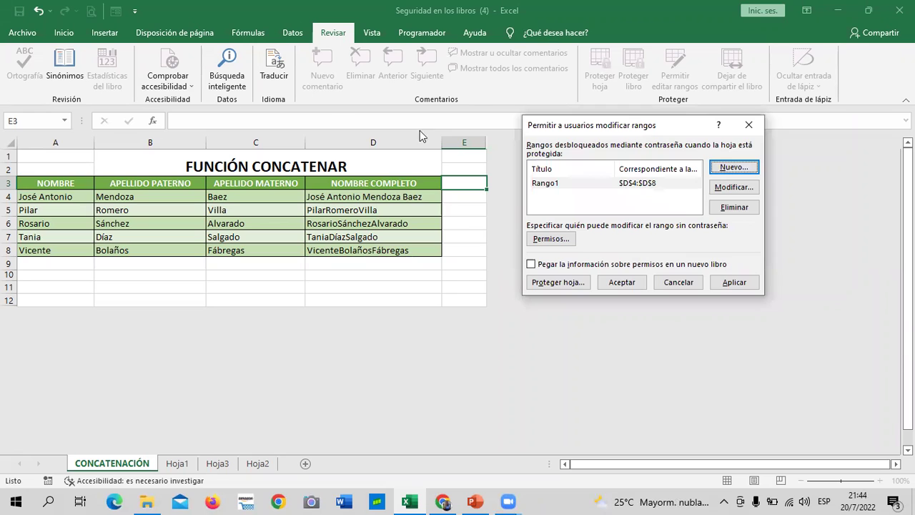
{"action": "left_click", "coordinate": [624, 285]}
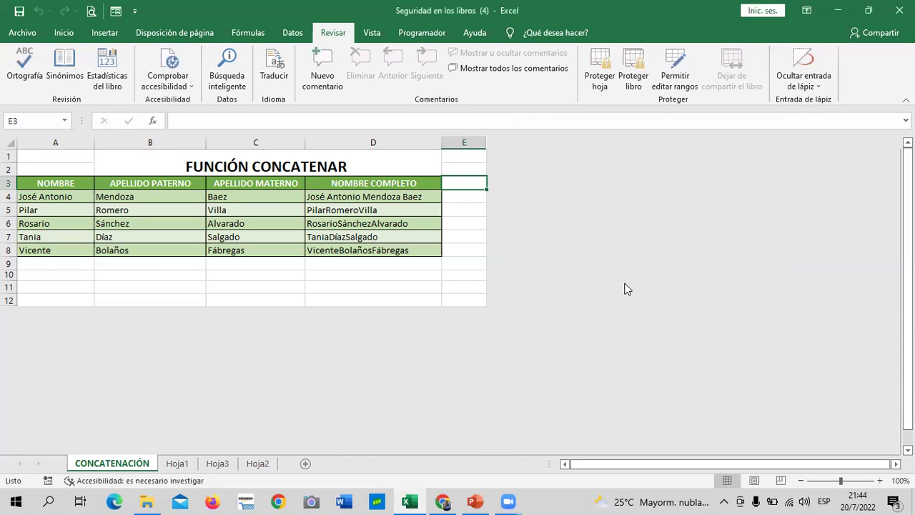
{"action": "left_click", "coordinate": [379, 196]}
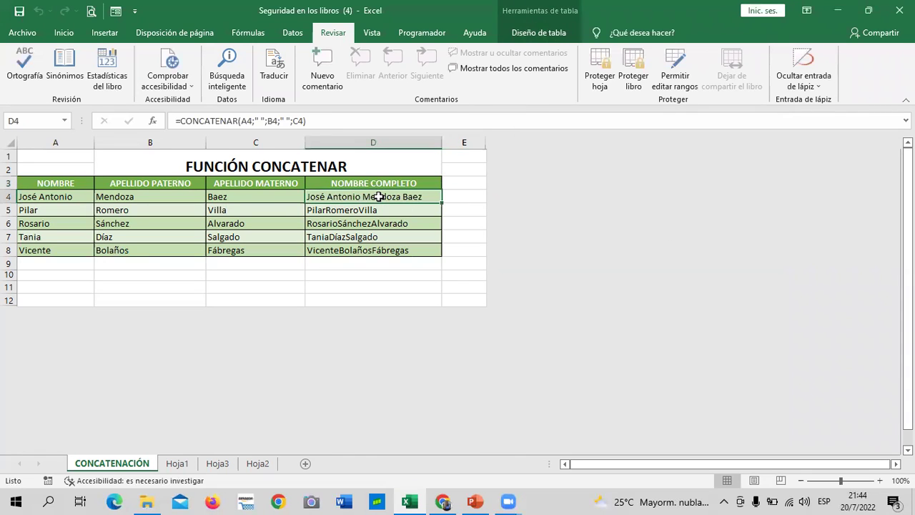
{"action": "key", "text": "Delete"}
{"action": "key", "text": "Down"}
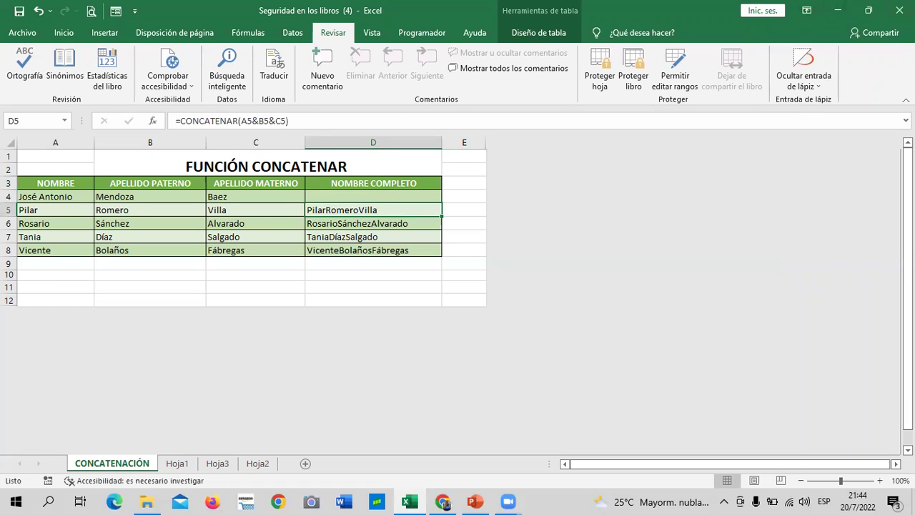
{"action": "left_click", "coordinate": [373, 264]}
{"action": "left_click", "coordinate": [373, 209]}
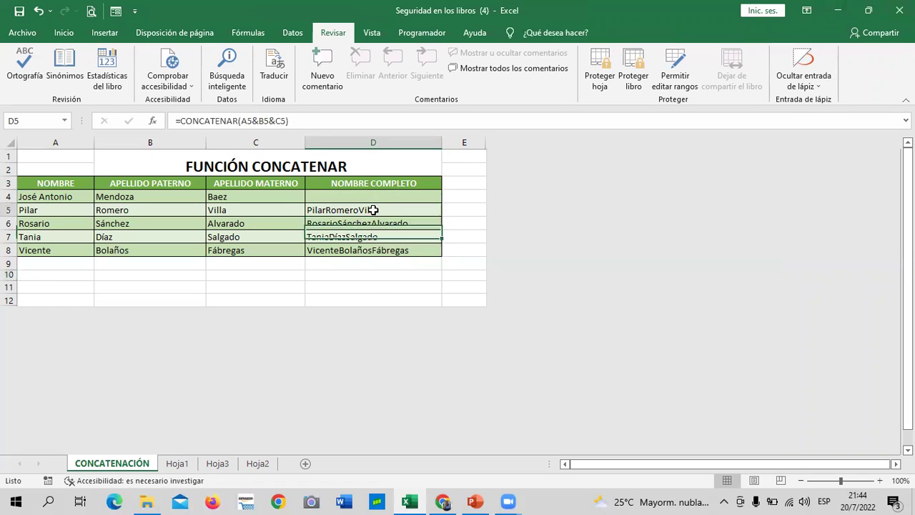
{"action": "left_click", "coordinate": [264, 287]}
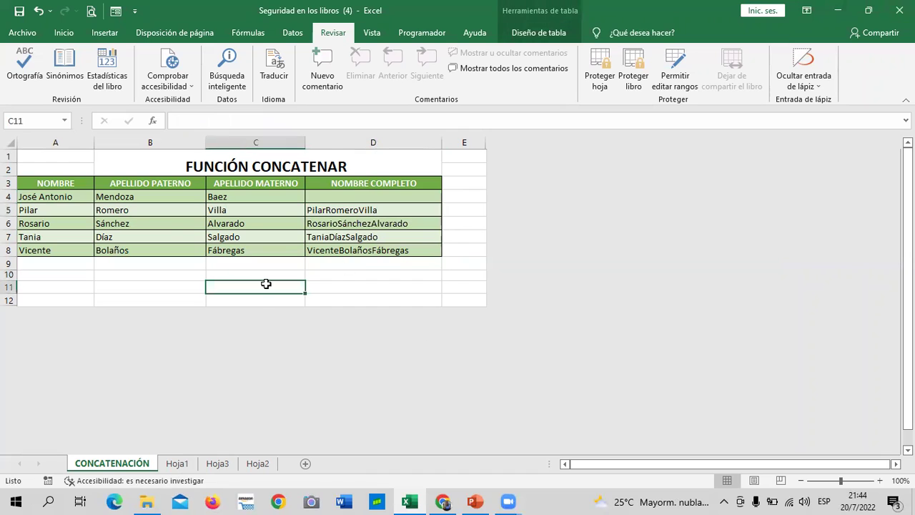
{"action": "left_click", "coordinate": [330, 196]}
{"action": "left_click", "coordinate": [346, 209]}
{"action": "key", "text": "Delete"}
{"action": "left_click", "coordinate": [351, 286]}
{"action": "left_click", "coordinate": [352, 223]}
{"action": "left_click", "coordinate": [38, 11]}
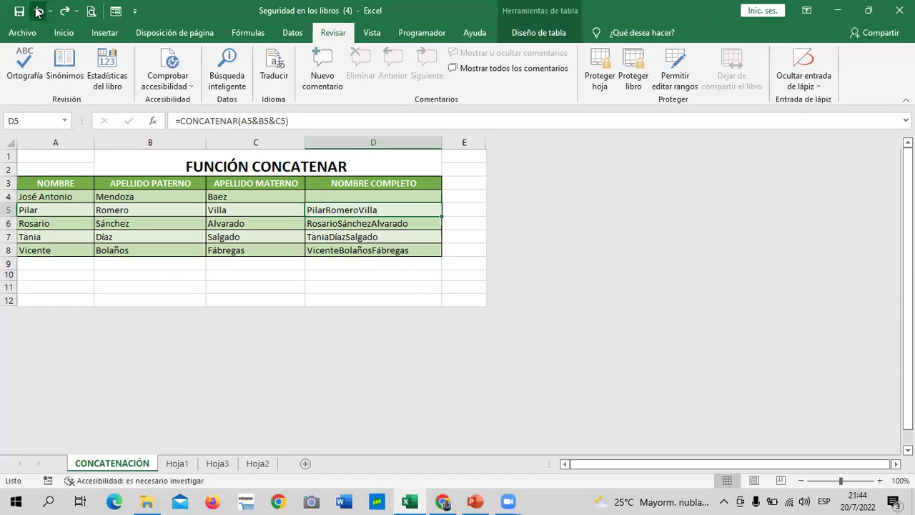
{"action": "left_click", "coordinate": [38, 10]}
{"action": "mouse_move", "coordinate": [255, 197]}
{"action": "left_mouse_down"}
{"action": "mouse_move", "coordinate": [254, 238]}
{"action": "mouse_move", "coordinate": [252, 196]}
{"action": "left_mouse_up"}
{"action": "key", "text": "Delete"}
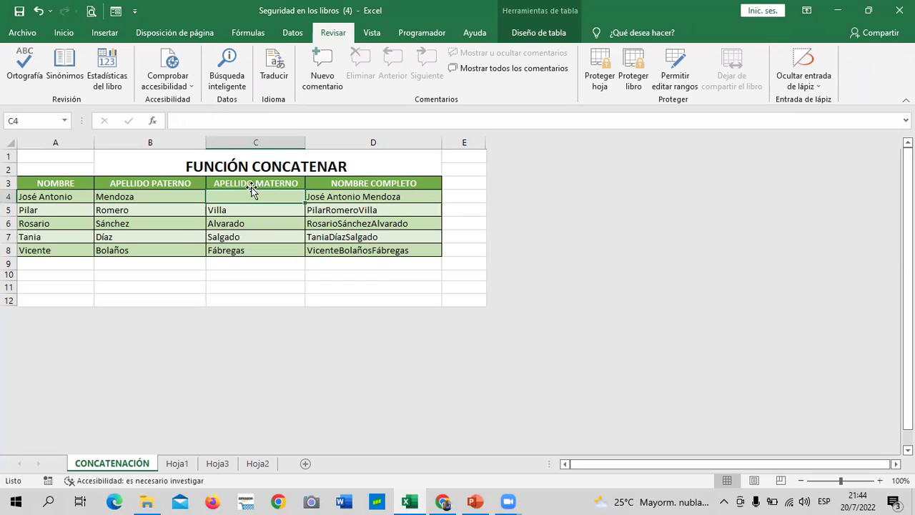
{"action": "left_click", "coordinate": [38, 11]}
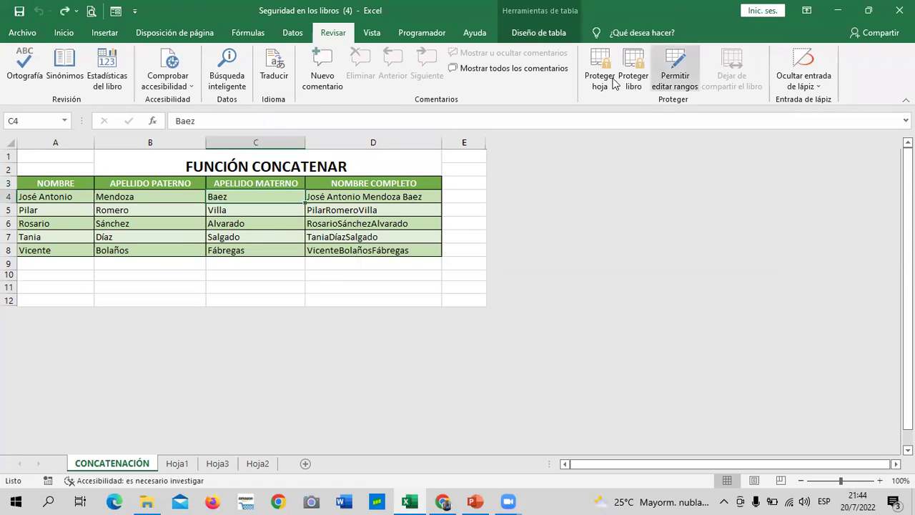
{"action": "left_click", "coordinate": [370, 289]}
Review Rango1's settings, leaving its password and permissions unchanged, and apply the editable ranges
{"action": "left_click", "coordinate": [671, 81]}
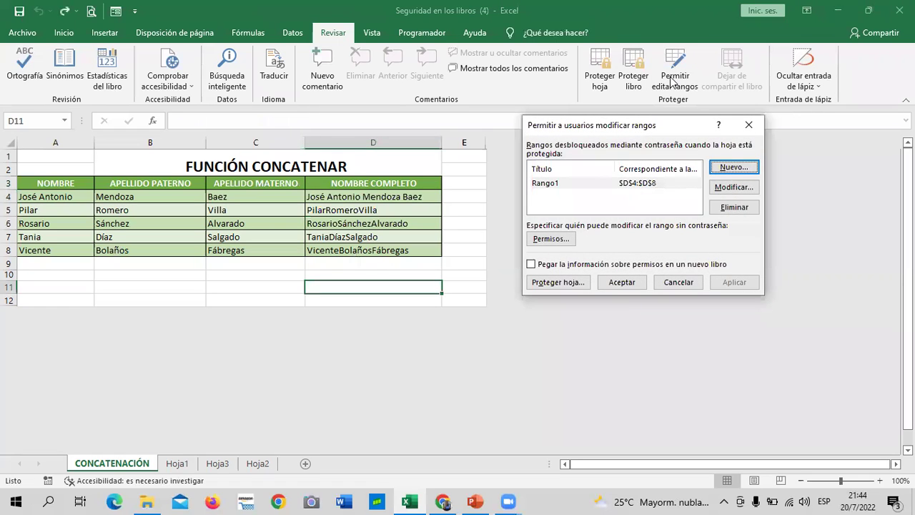
{"action": "left_click", "coordinate": [606, 188]}
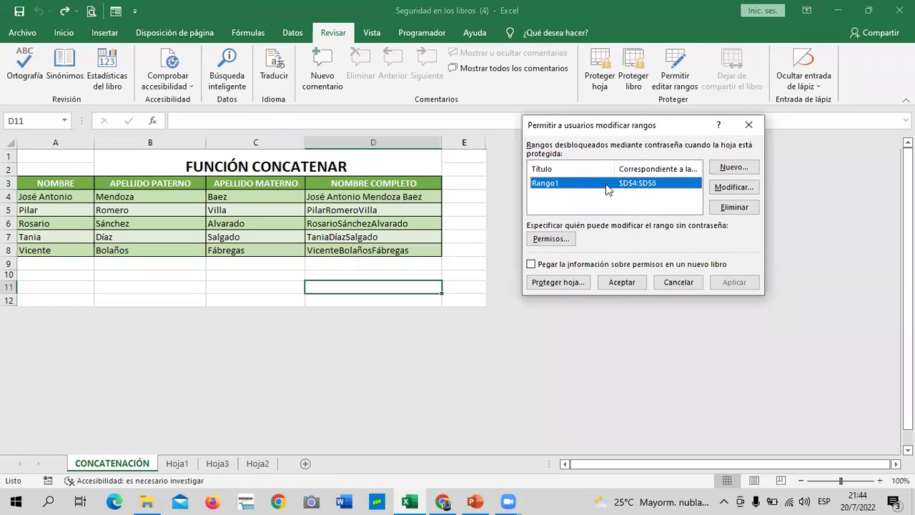
{"action": "left_click", "coordinate": [732, 186]}
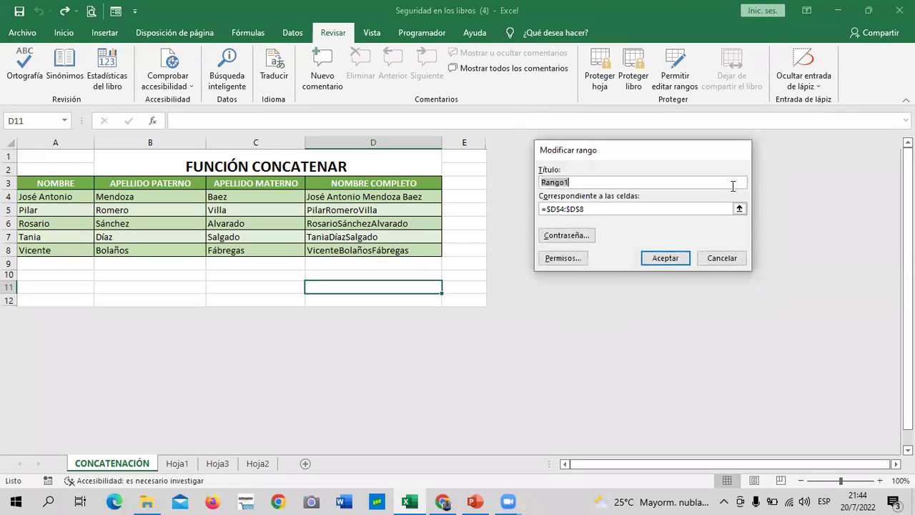
{"action": "left_click", "coordinate": [732, 186]}
{"action": "left_click", "coordinate": [577, 238]}
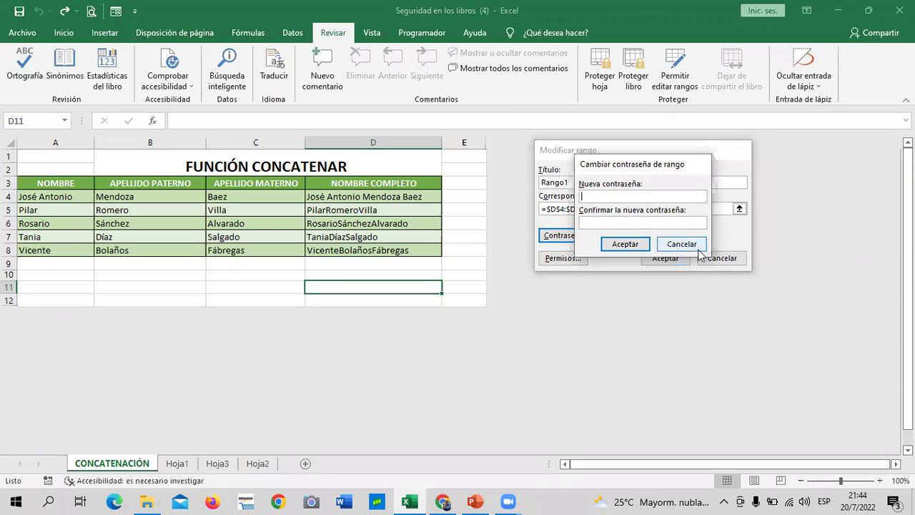
{"action": "left_click", "coordinate": [687, 247]}
{"action": "left_click", "coordinate": [571, 256]}
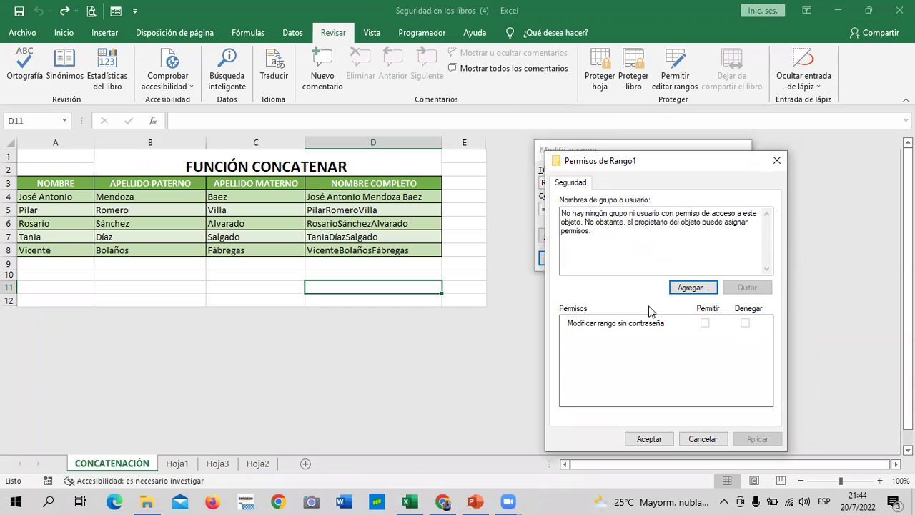
{"action": "left_click_drag", "start_coordinate": [670, 159], "coordinate": [672, 126]}
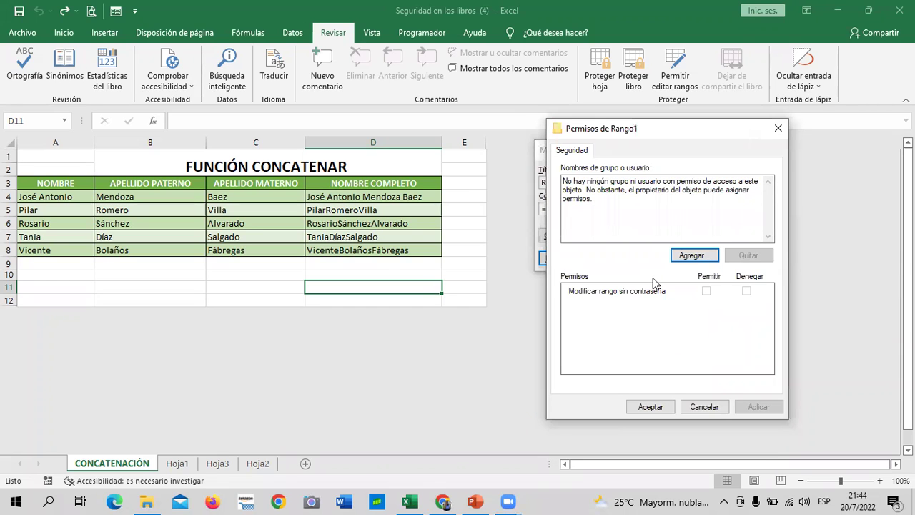
{"action": "left_click", "coordinate": [710, 407]}
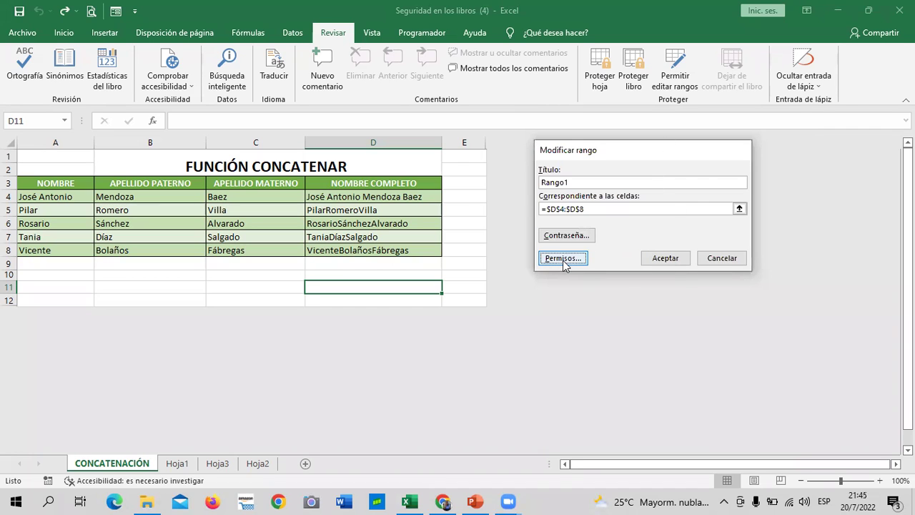
{"action": "left_click", "coordinate": [665, 258]}
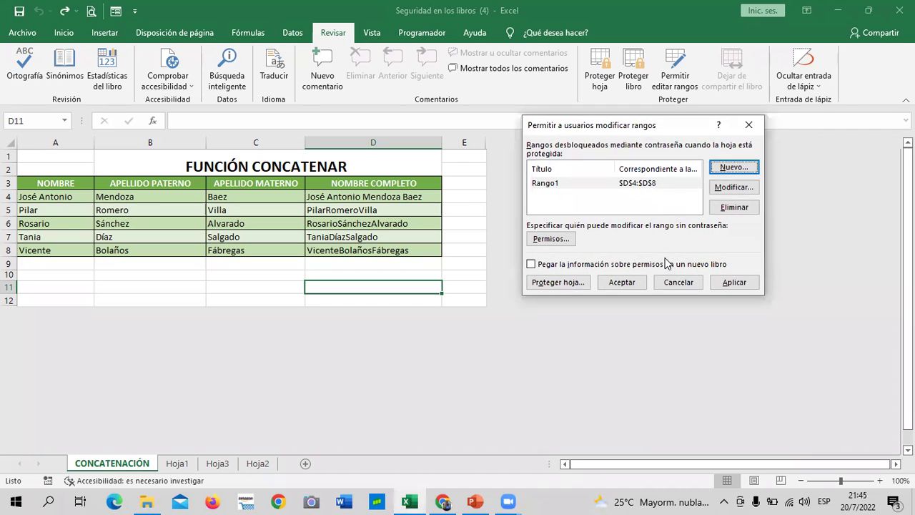
{"action": "left_click", "coordinate": [603, 185]}
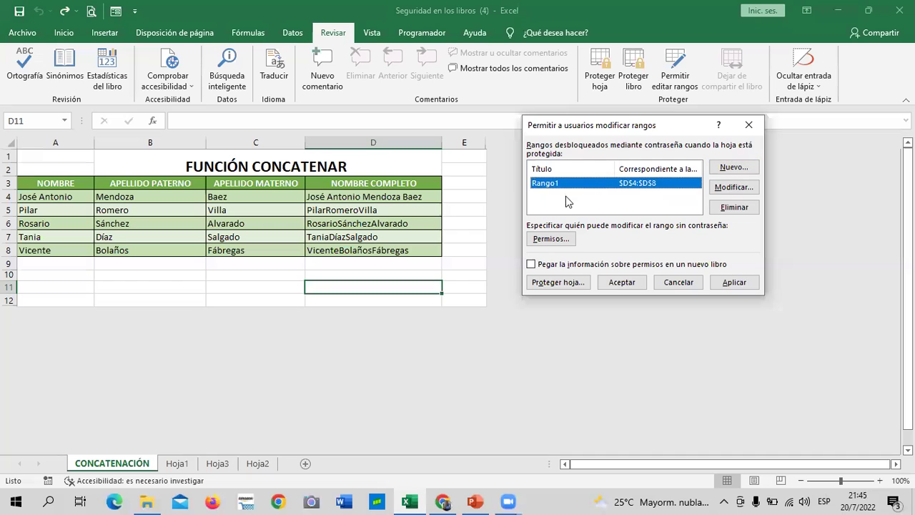
{"action": "left_click", "coordinate": [736, 283]}
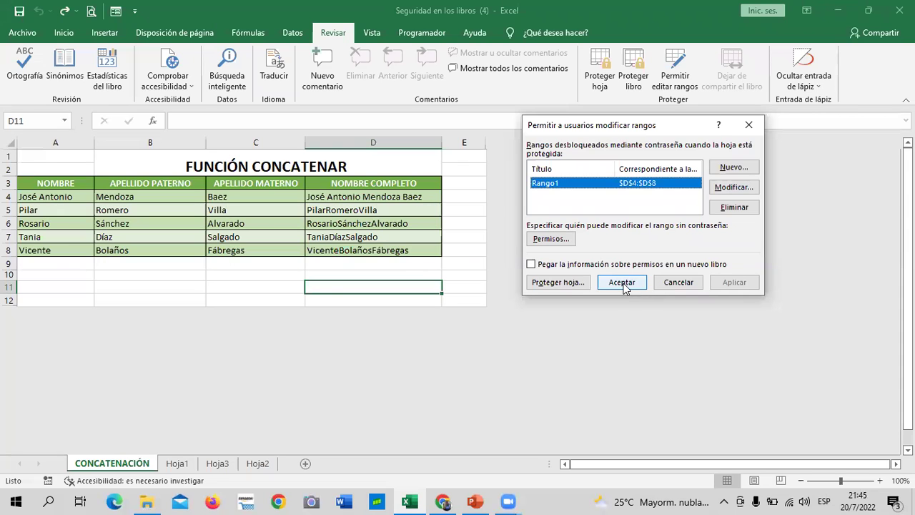
Protect the CONCATENACIÓN sheet with default permissions and select cell E5
{"action": "left_click", "coordinate": [565, 282]}
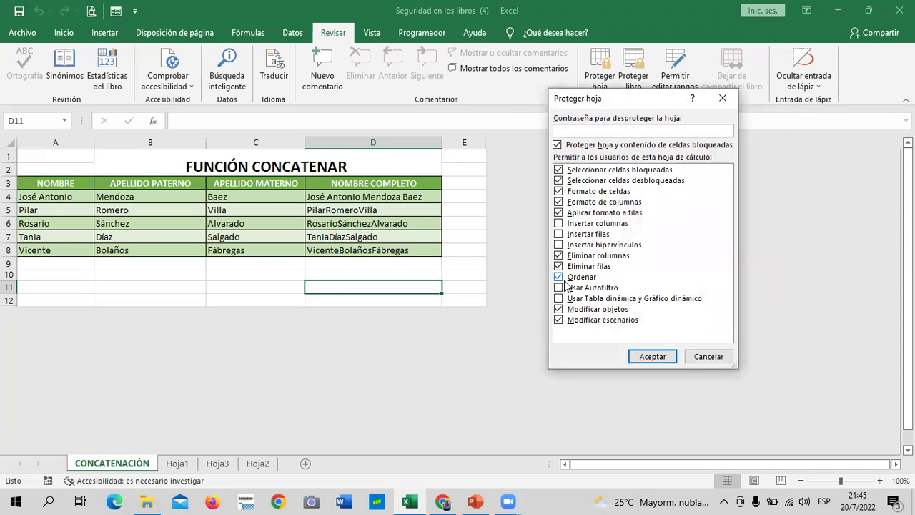
{"action": "left_click", "coordinate": [654, 356]}
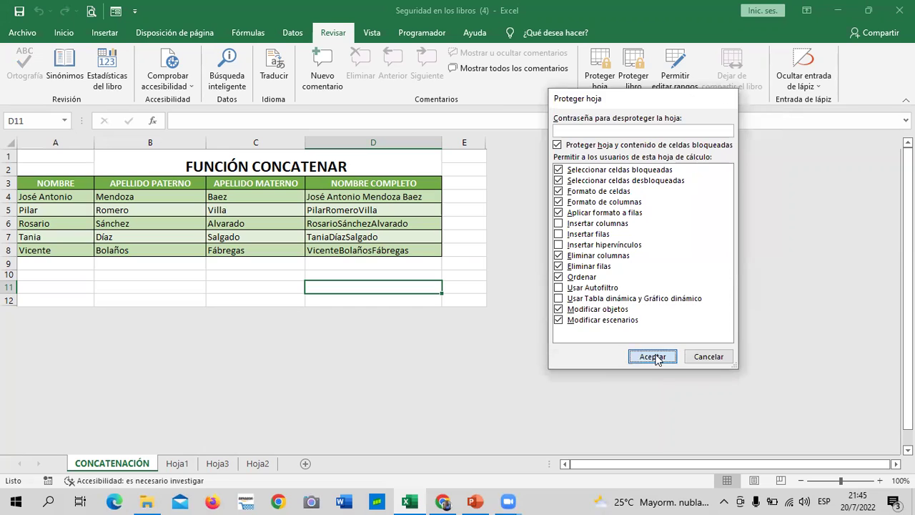
{"action": "left_click", "coordinate": [464, 213]}
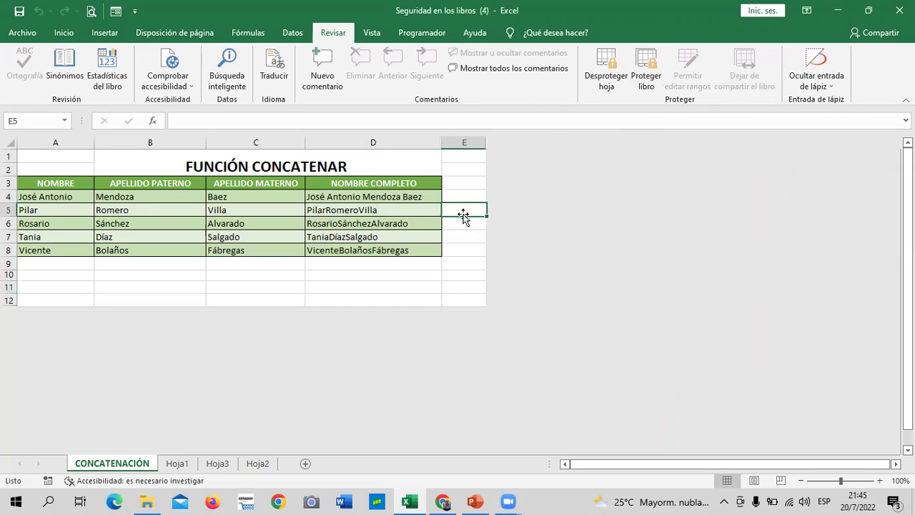
Unprotect the sheet and check the Rango1 entry in the editable ranges list
{"action": "left_click", "coordinate": [375, 206]}
{"action": "left_click", "coordinate": [386, 196]}
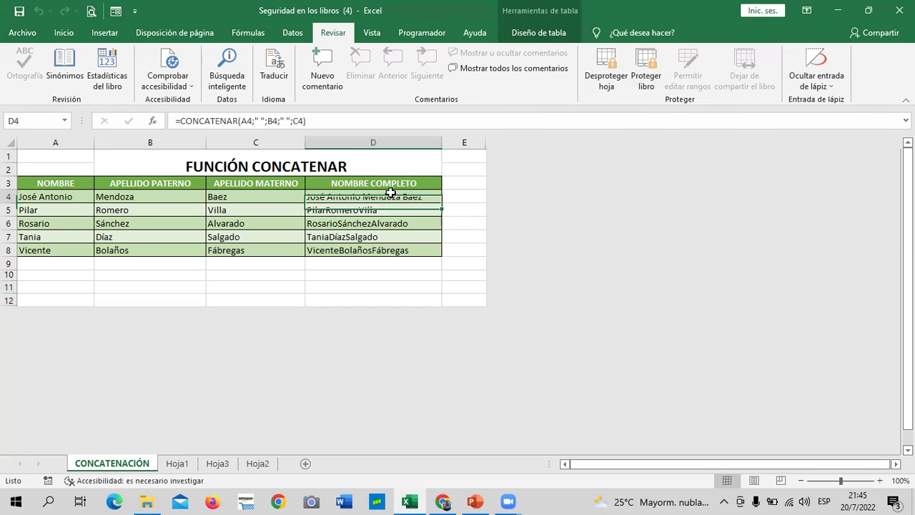
{"action": "left_click", "coordinate": [605, 62]}
{"action": "left_click", "coordinate": [674, 72]}
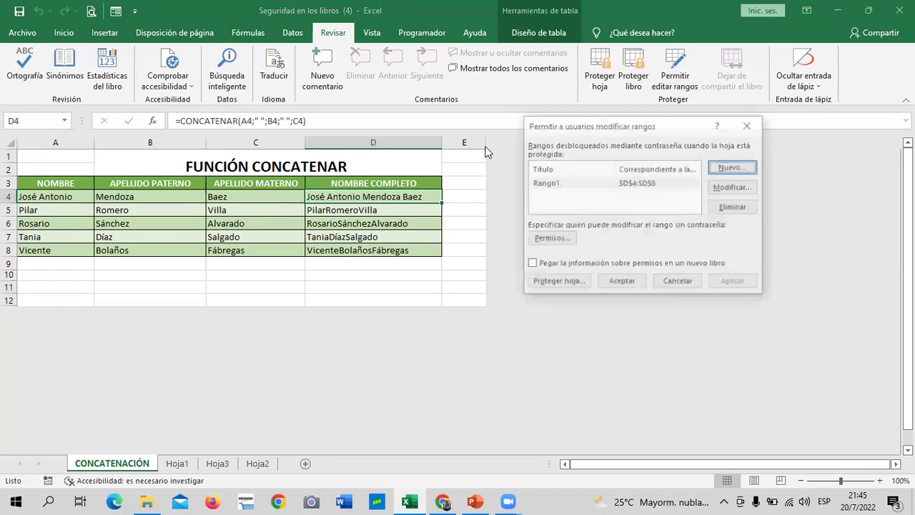
{"action": "left_click", "coordinate": [562, 187]}
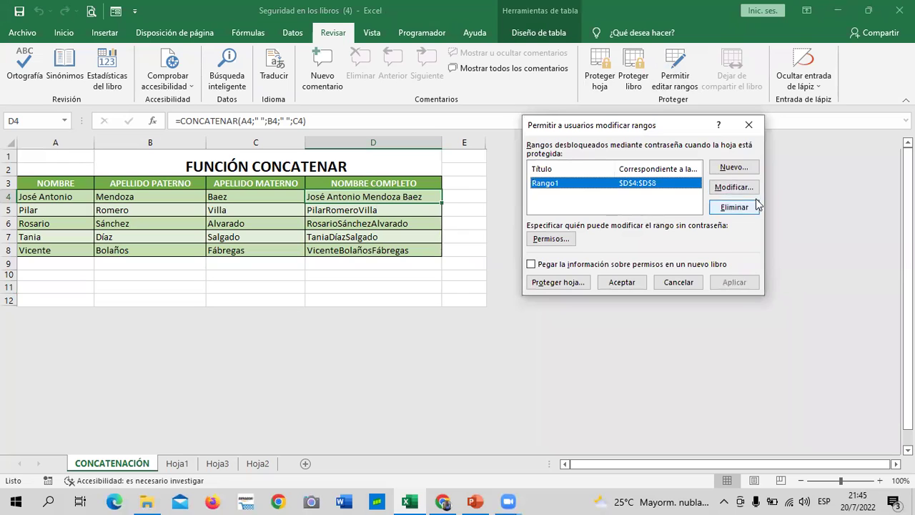
{"action": "left_click", "coordinate": [625, 283]}
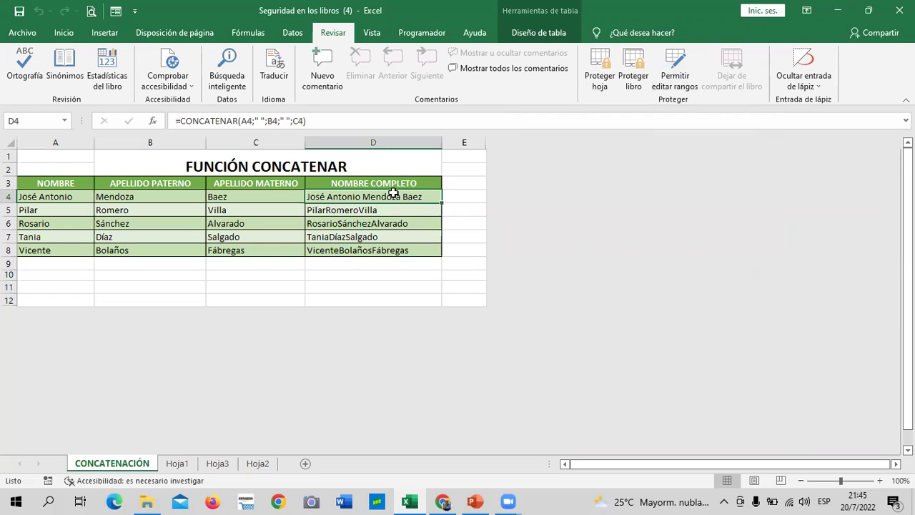
Delete D4's full-name formula, undo it with Ctrl+Z, and select D4:D8
{"action": "key", "text": "Delete"}
{"action": "left_click", "coordinate": [460, 296]}
{"action": "left_click", "coordinate": [381, 200]}
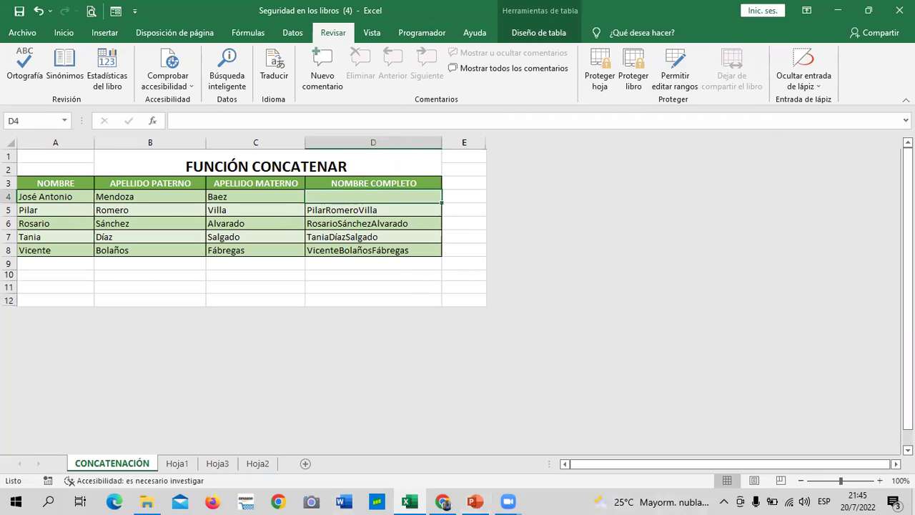
{"action": "key", "text": "ctrl+z"}
{"action": "left_click", "coordinate": [410, 261]}
{"action": "left_click", "coordinate": [405, 196]}
{"action": "left_click_drag", "start_coordinate": [406, 197], "coordinate": [408, 249]}
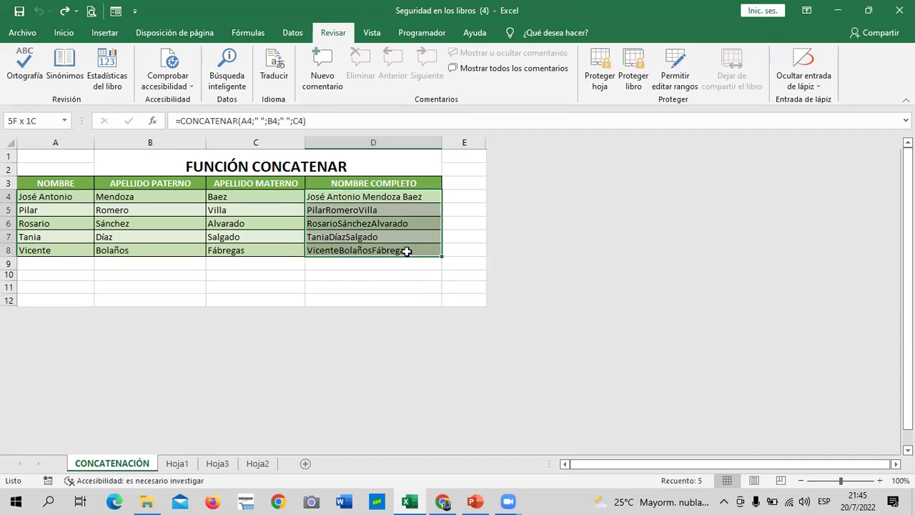
Add editable range Rango2 covering D4:D8 with a confirmed password, and close the ranges list
{"action": "left_click", "coordinate": [673, 77]}
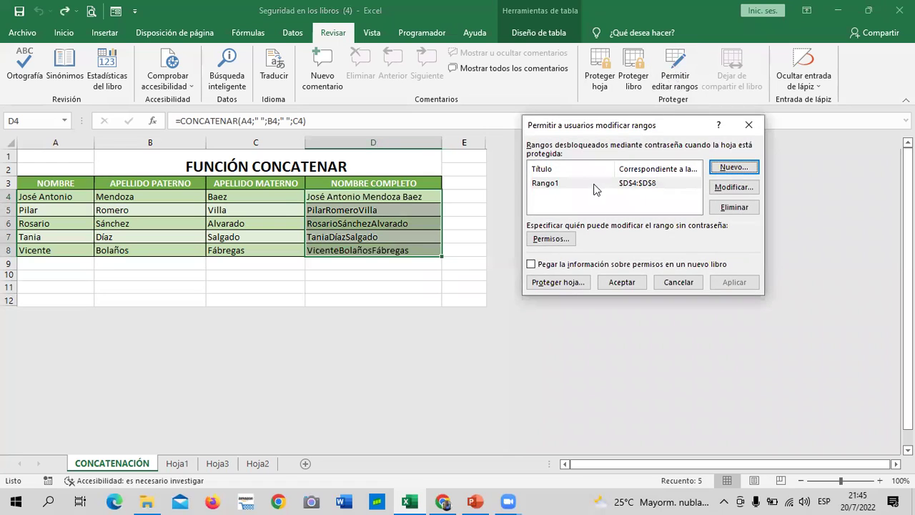
{"action": "left_click", "coordinate": [738, 167]}
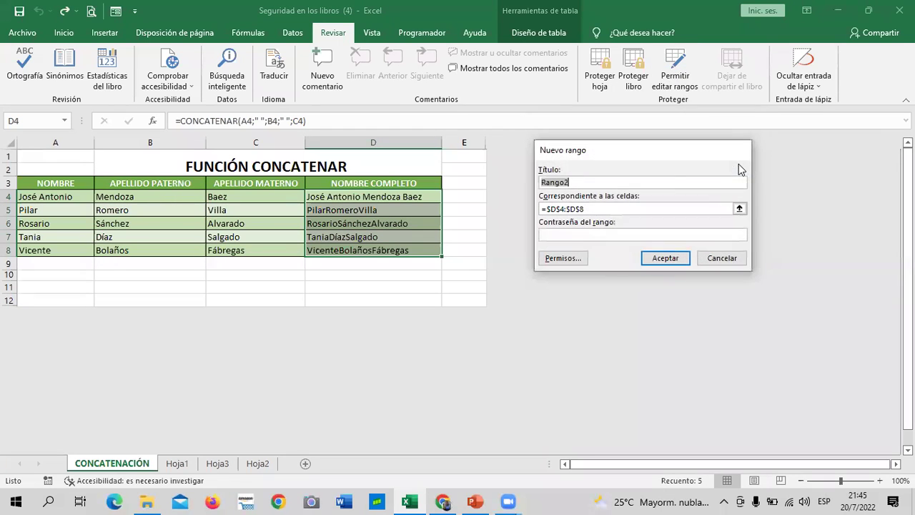
{"action": "left_click", "coordinate": [615, 208]}
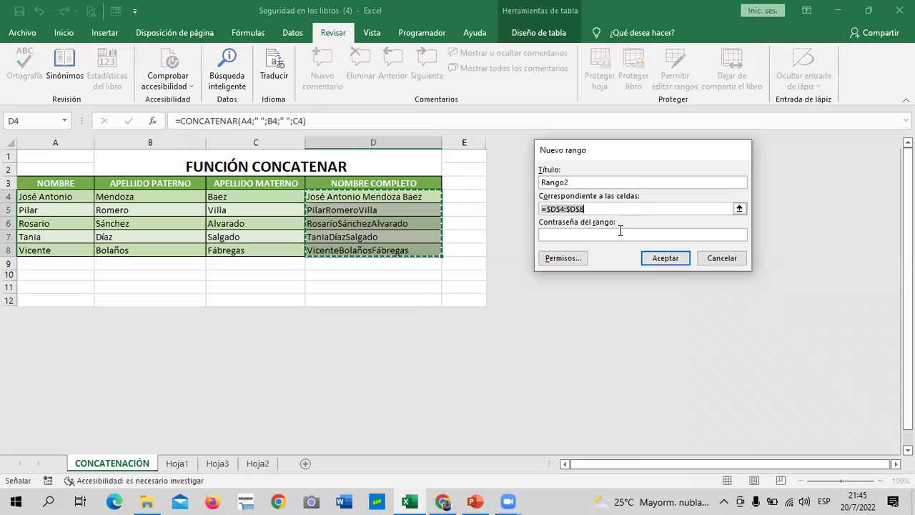
{"action": "left_click", "coordinate": [685, 230]}
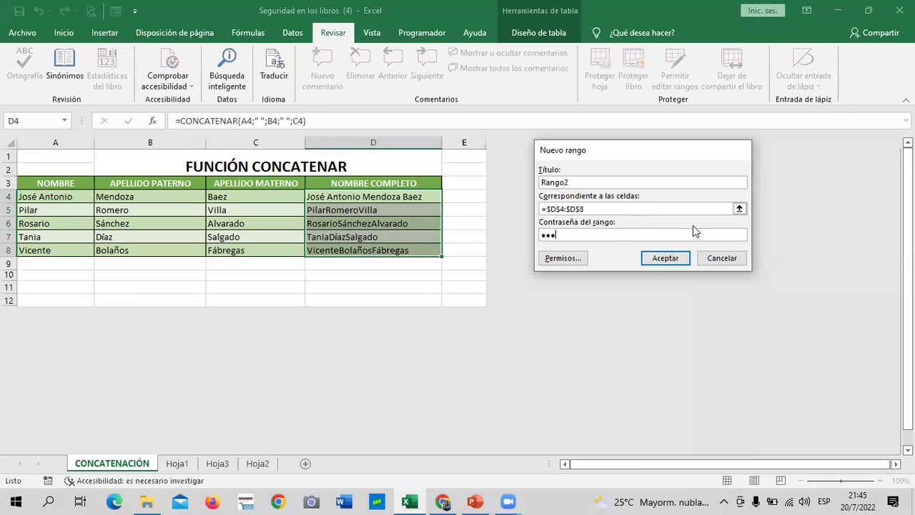
{"action": "left_click", "coordinate": [660, 260]}
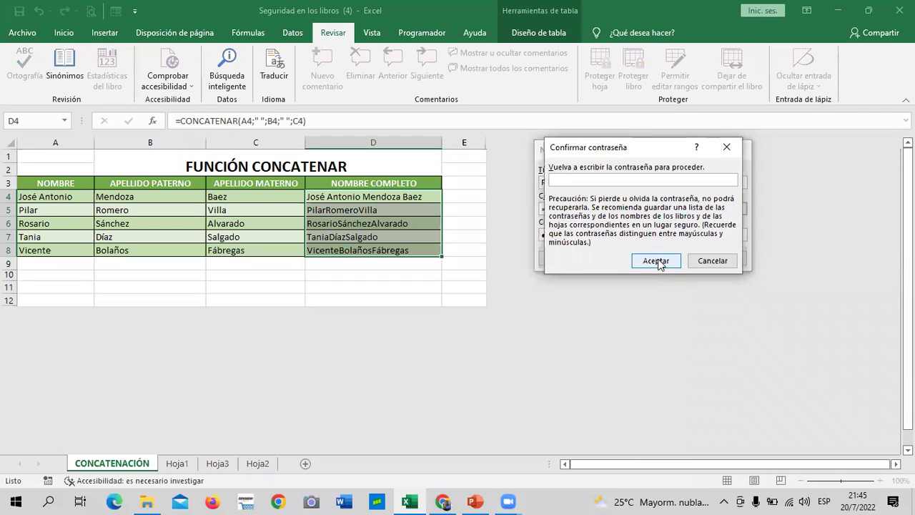
{"action": "type", "text": "3"}
{"action": "left_click", "coordinate": [658, 261]}
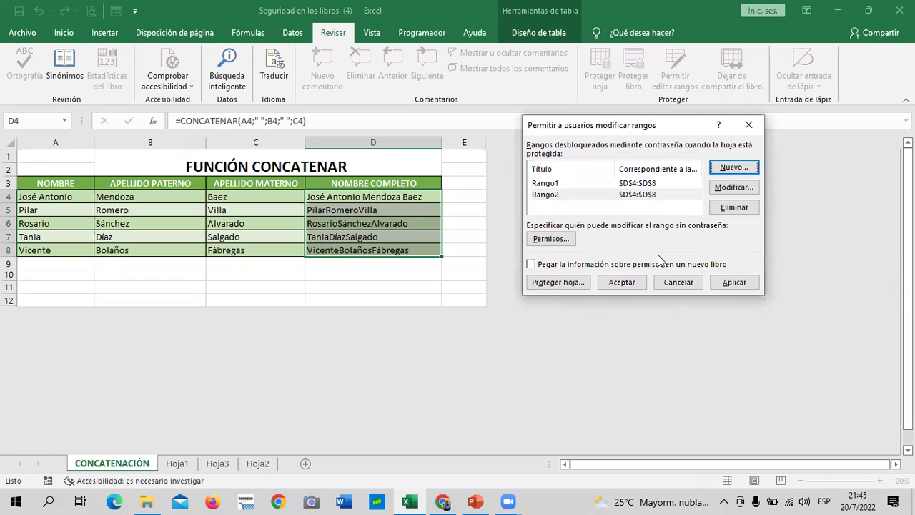
{"action": "left_click", "coordinate": [620, 283]}
Clear the full name from cell D4, leaving it empty
{"action": "left_click", "coordinate": [469, 198]}
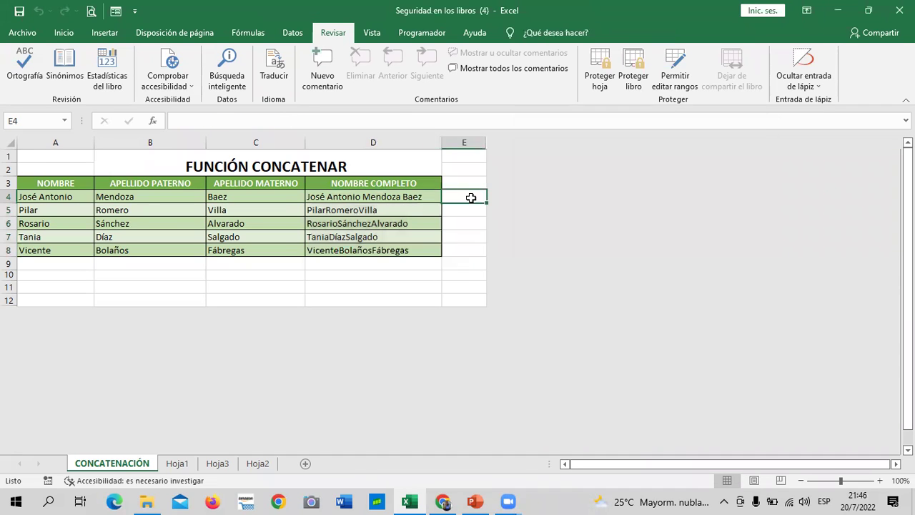
{"action": "left_click", "coordinate": [398, 204]}
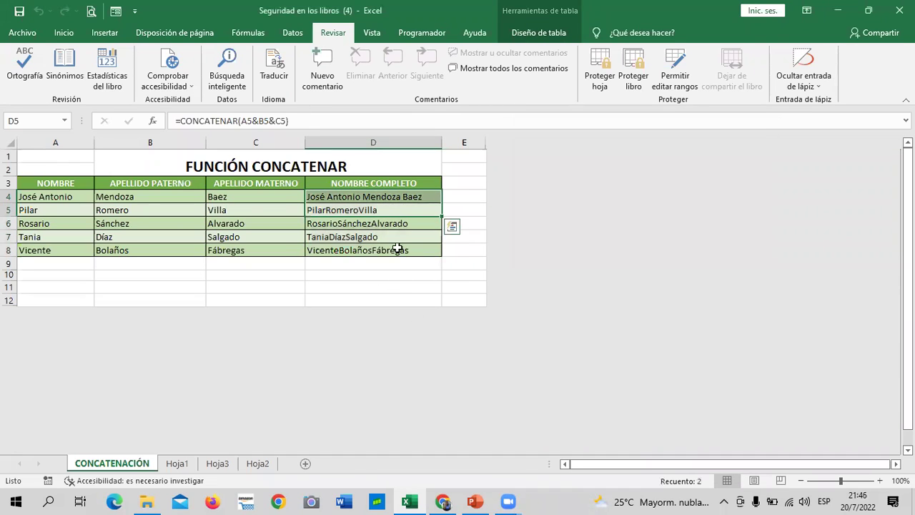
{"action": "left_click", "coordinate": [391, 197]}
{"action": "double_click", "coordinate": [391, 196]}
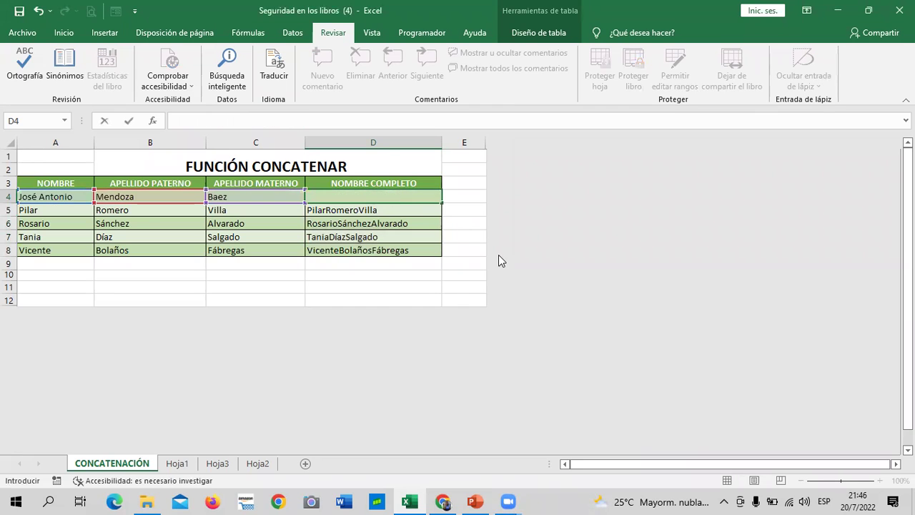
{"action": "left_click", "coordinate": [444, 262]}
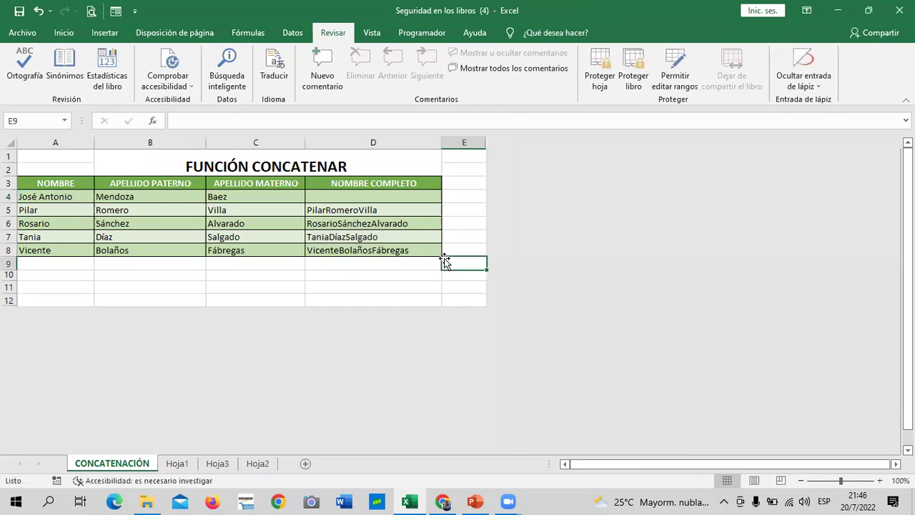
{"action": "left_click", "coordinate": [400, 197]}
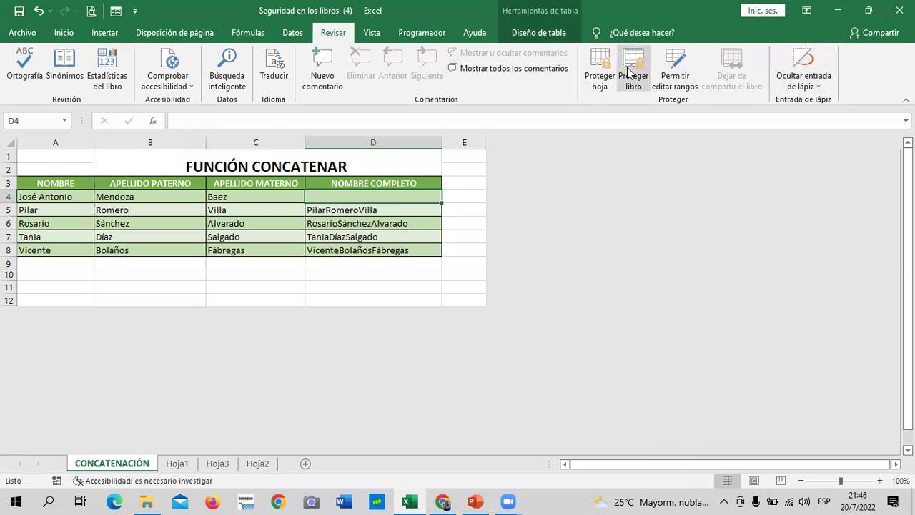
Protect the CONCATENACIÓN sheet with a password, re-entering it to confirm
{"action": "left_click", "coordinate": [675, 77]}
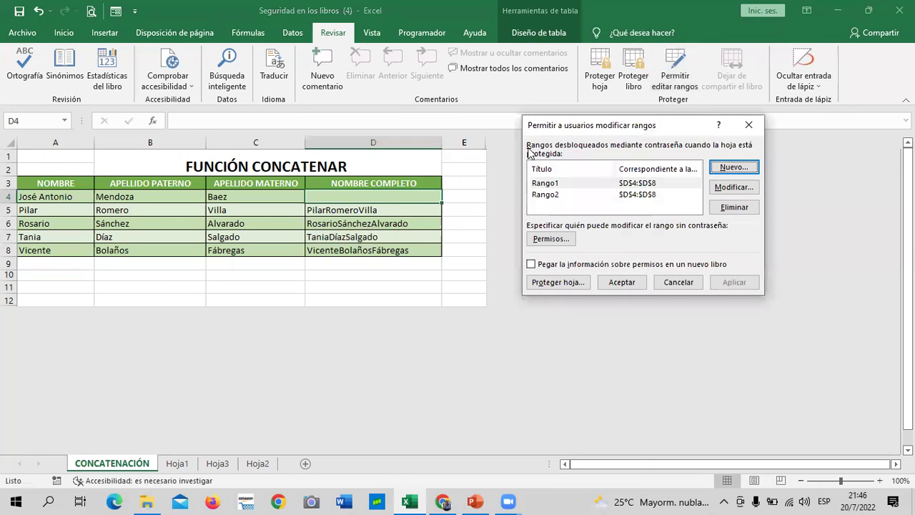
{"action": "left_click", "coordinate": [636, 193]}
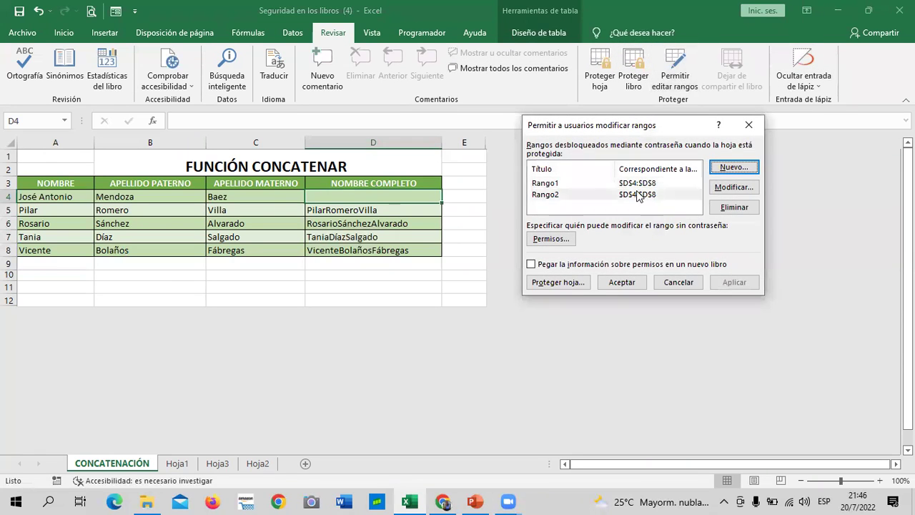
{"action": "left_click", "coordinate": [561, 284]}
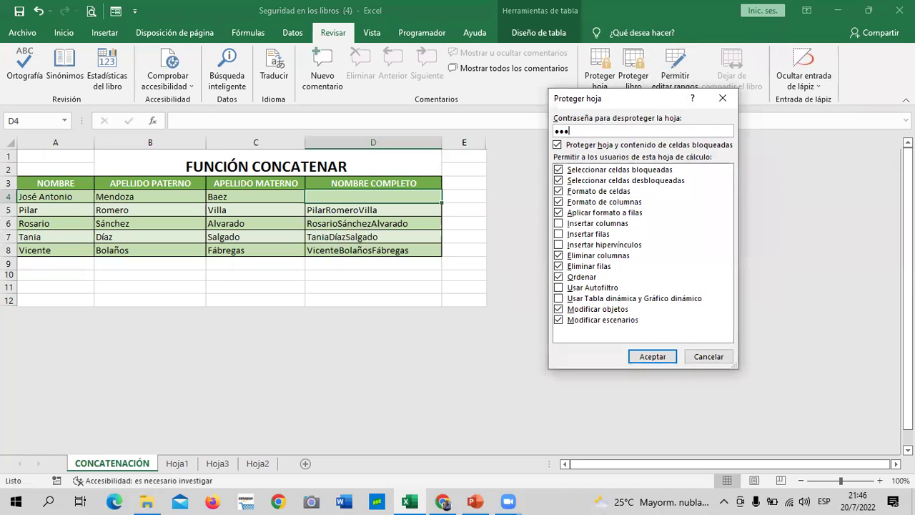
{"action": "left_click", "coordinate": [652, 356]}
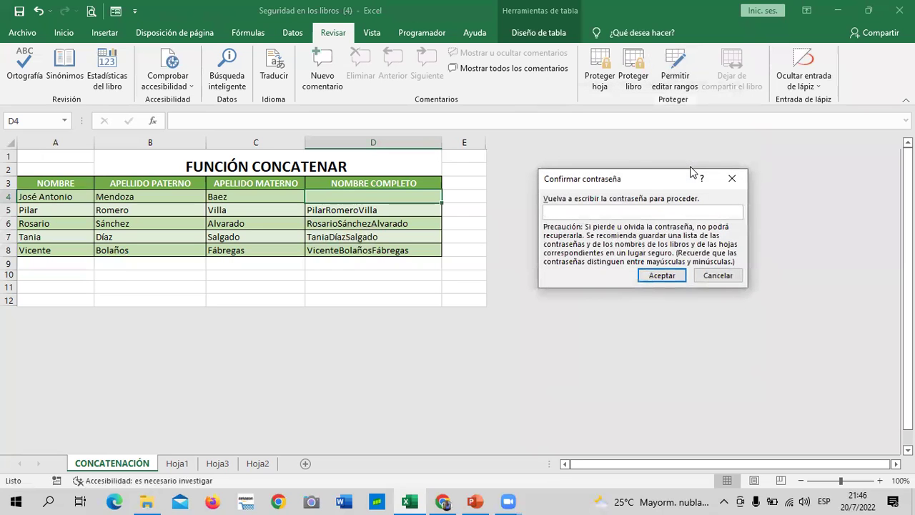
{"action": "type", "text": "3"}
{"action": "key", "text": "Return"}
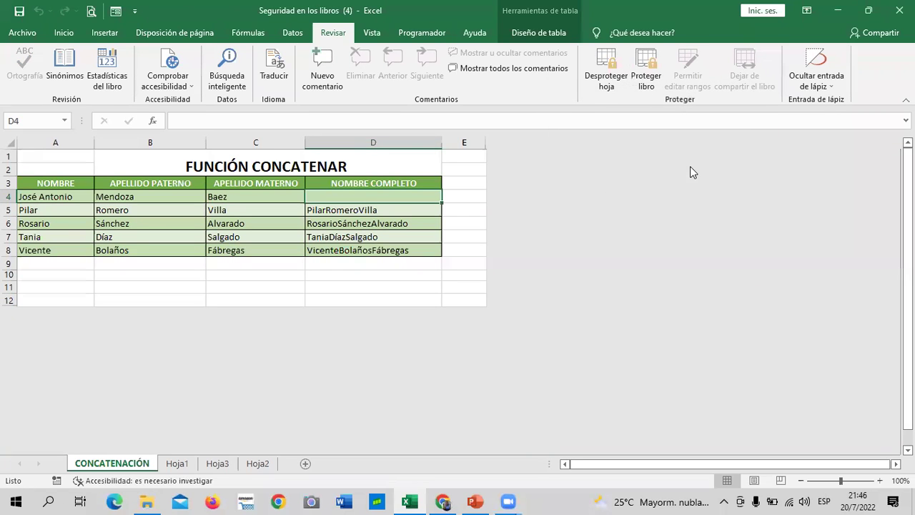
{"action": "left_click", "coordinate": [445, 208]}
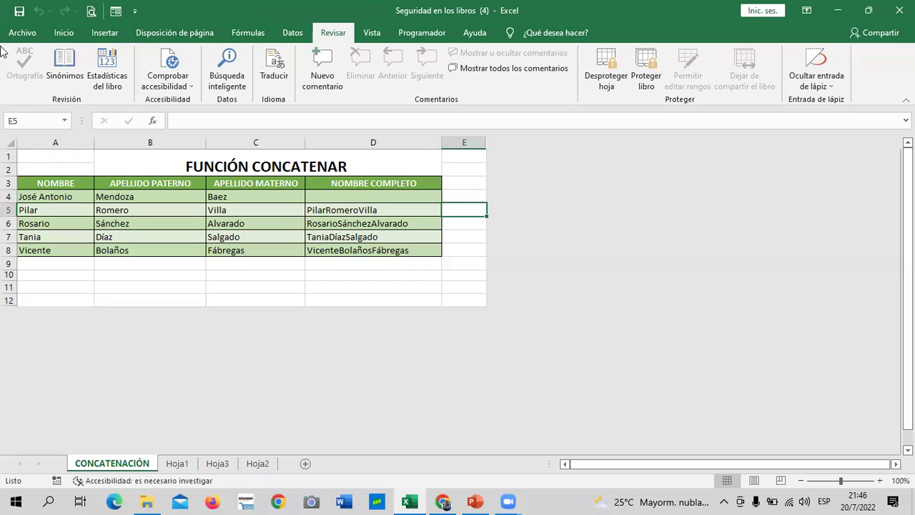
{"action": "double_click", "coordinate": [379, 211]}
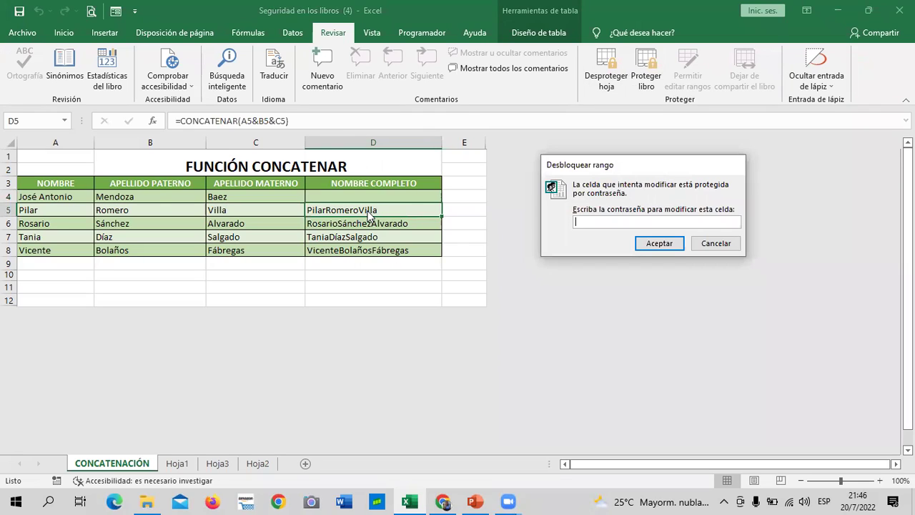
{"action": "left_click", "coordinate": [717, 244]}
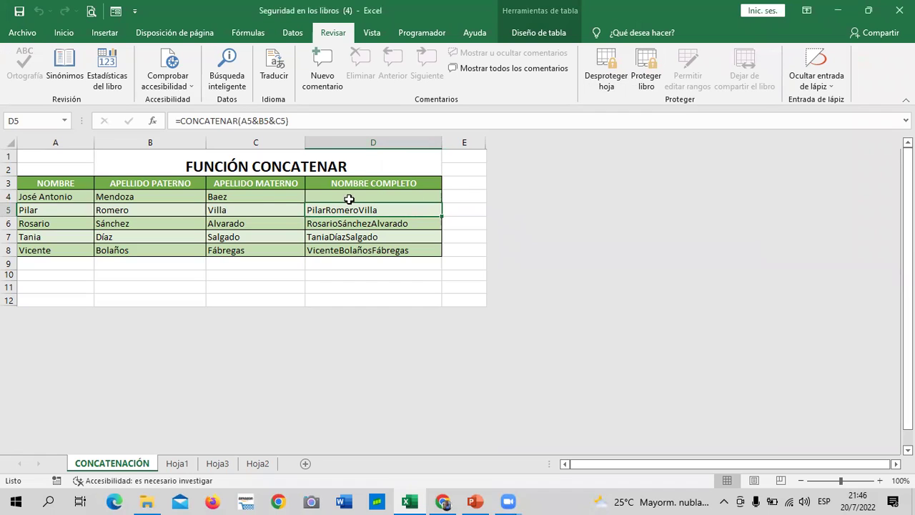
{"action": "left_click", "coordinate": [255, 193]}
{"action": "double_click", "coordinate": [255, 192]}
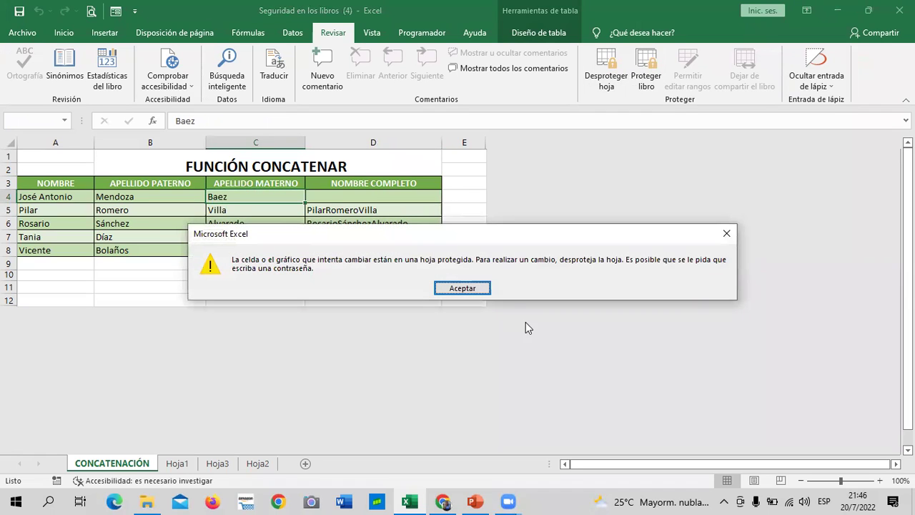
{"action": "left_click", "coordinate": [462, 288]}
{"action": "left_click", "coordinate": [150, 198]}
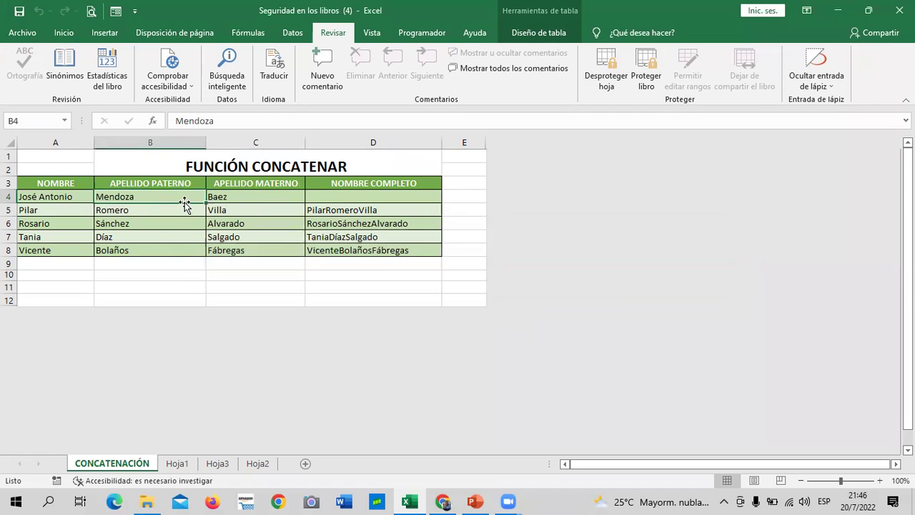
{"action": "double_click", "coordinate": [184, 202]}
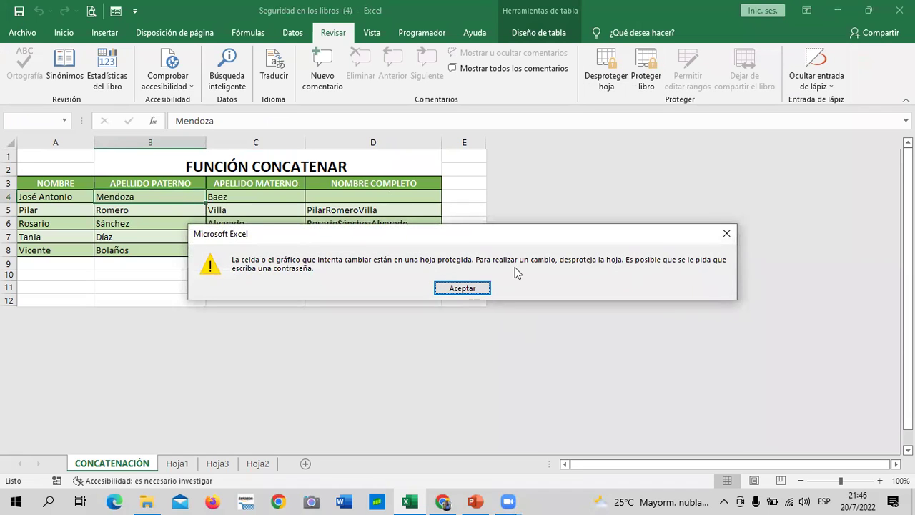
{"action": "left_click", "coordinate": [462, 288]}
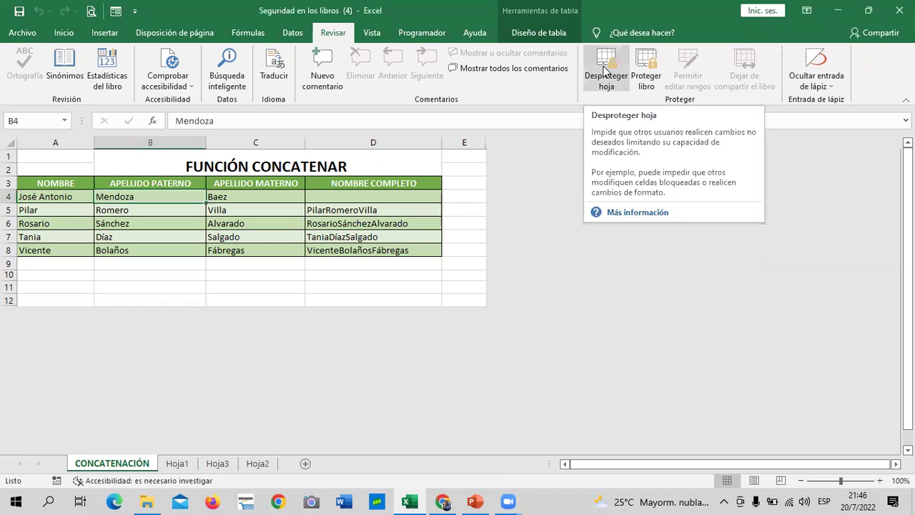
{"action": "left_click_drag", "start_coordinate": [382, 222], "coordinate": [384, 215]}
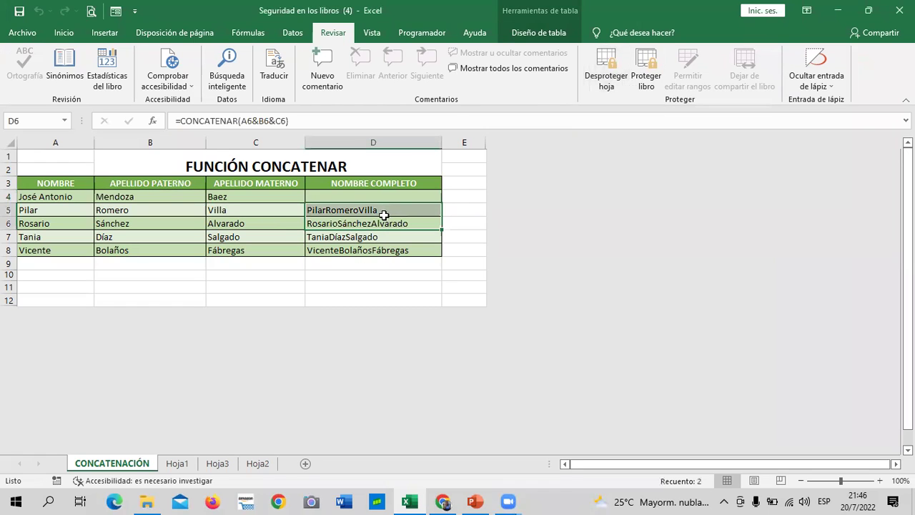
{"action": "left_click", "coordinate": [388, 283]}
{"action": "left_click", "coordinate": [379, 207]}
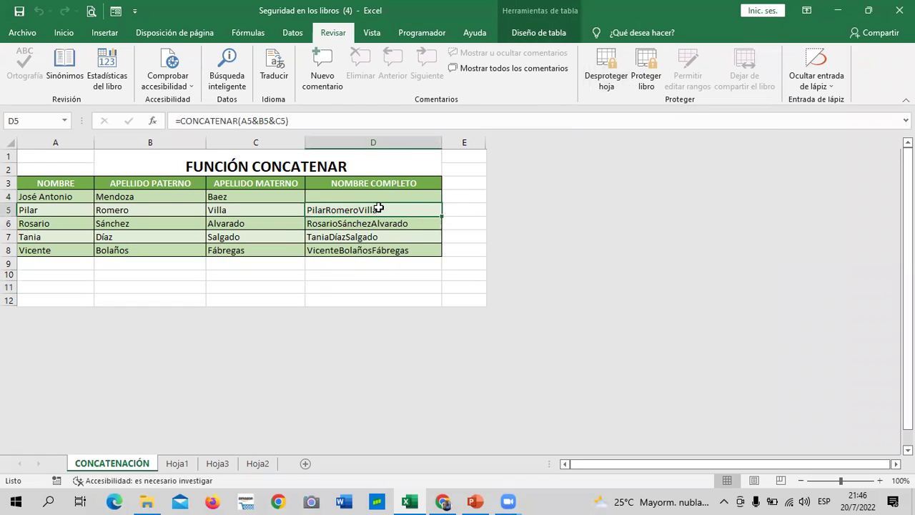
{"action": "double_click", "coordinate": [379, 207]}
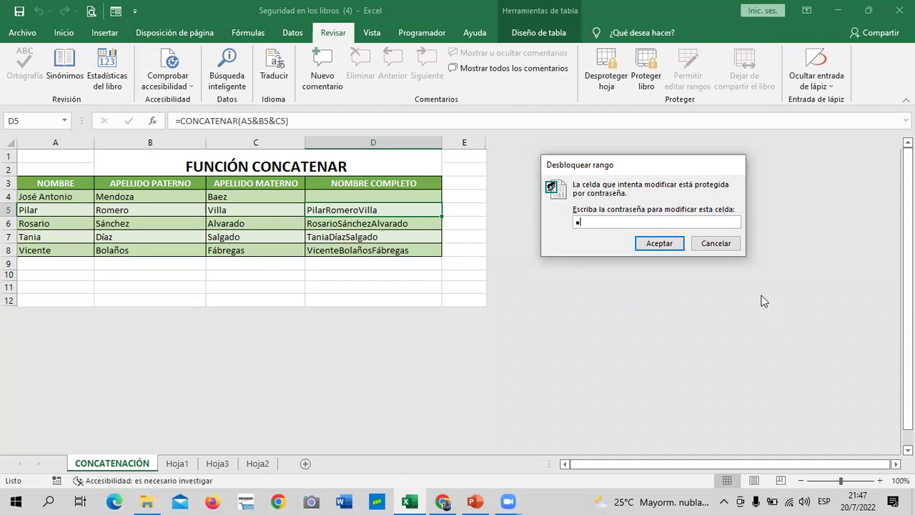
Unlock the range with its password, clear D5 and D6, and dismiss the protected-cell warning on B4
{"action": "key", "text": "Return"}
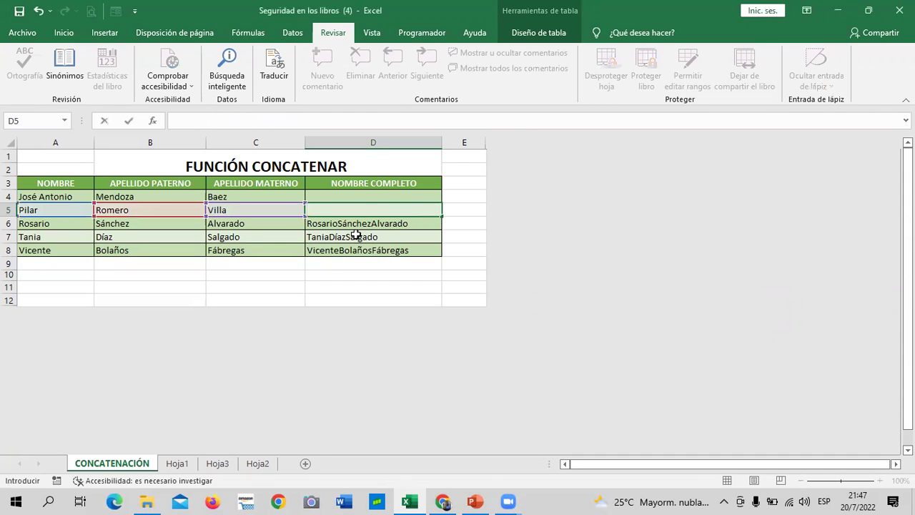
{"action": "key", "text": "Return"}
{"action": "key", "text": "BackSpace"}
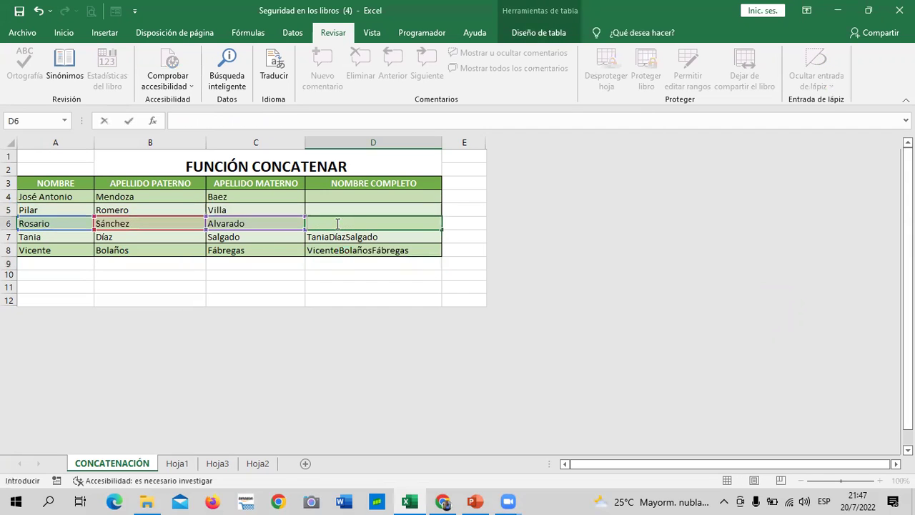
{"action": "left_click", "coordinate": [236, 196]}
{"action": "left_click", "coordinate": [236, 238]}
{"action": "left_click", "coordinate": [150, 233]}
{"action": "left_click", "coordinate": [151, 193]}
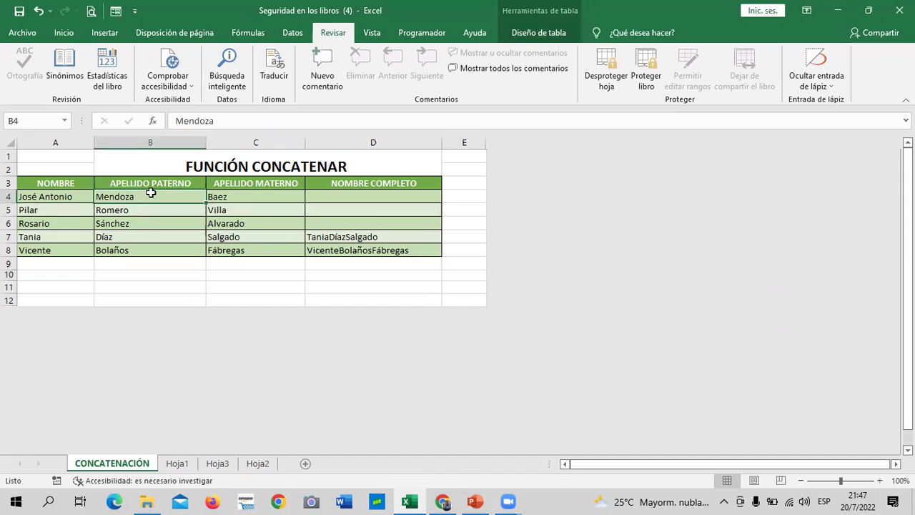
{"action": "double_click", "coordinate": [151, 193]}
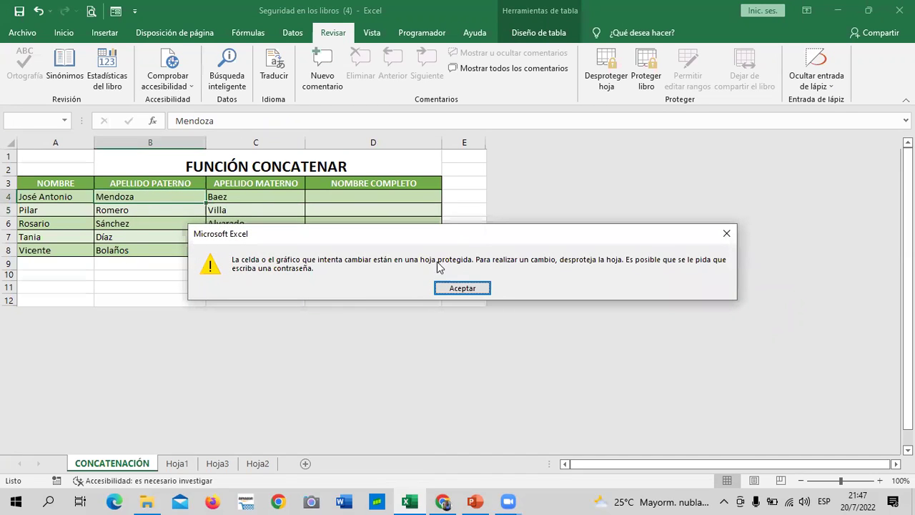
{"action": "left_click", "coordinate": [463, 287]}
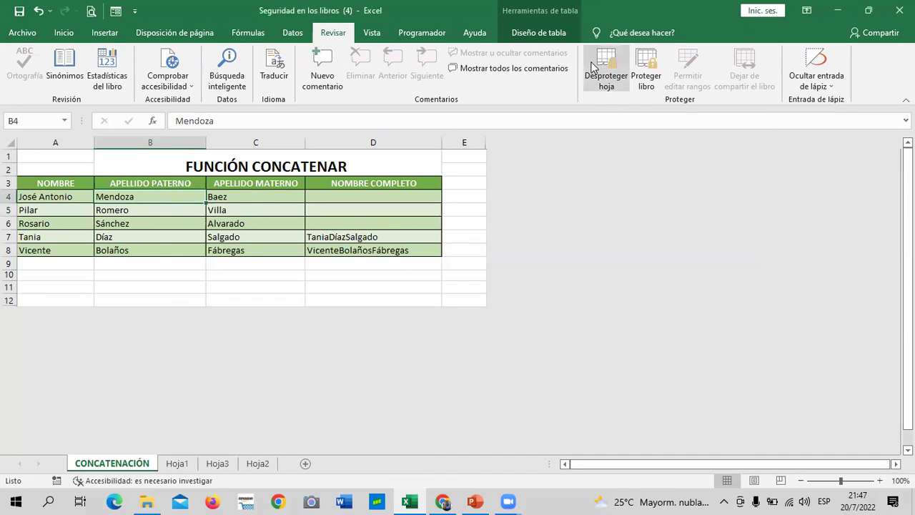
Inspect D7's formula, then undo the clearing of D7, D6 and D5
{"action": "left_click", "coordinate": [361, 251]}
{"action": "left_click", "coordinate": [365, 236]}
{"action": "double_click", "coordinate": [366, 236]}
{"action": "left_click", "coordinate": [392, 286]}
{"action": "left_click", "coordinate": [383, 232]}
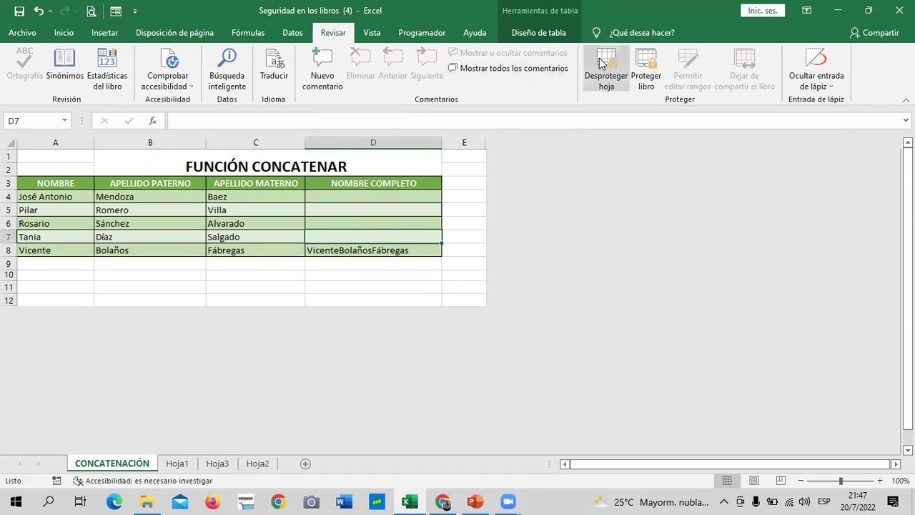
{"action": "left_click", "coordinate": [447, 263]}
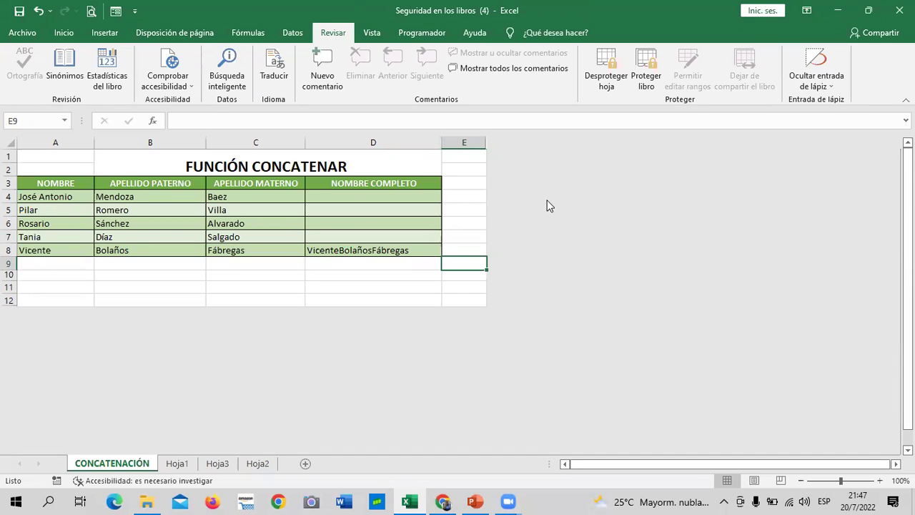
{"action": "left_click", "coordinate": [39, 13]}
{"action": "left_click", "coordinate": [39, 12]}
{"action": "left_click", "coordinate": [39, 12]}
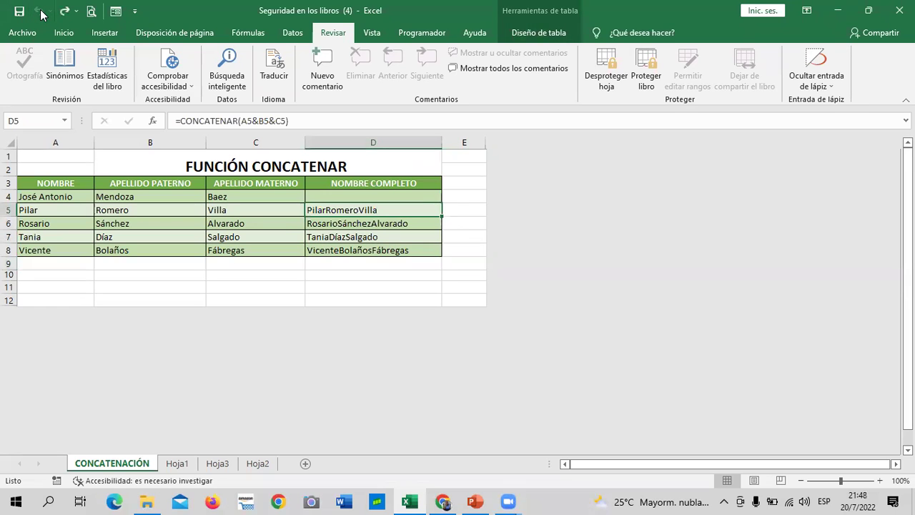
Copy the CONCATENAR formula from D5 and paste it into D4
{"action": "left_click", "coordinate": [430, 287]}
{"action": "left_click", "coordinate": [371, 192]}
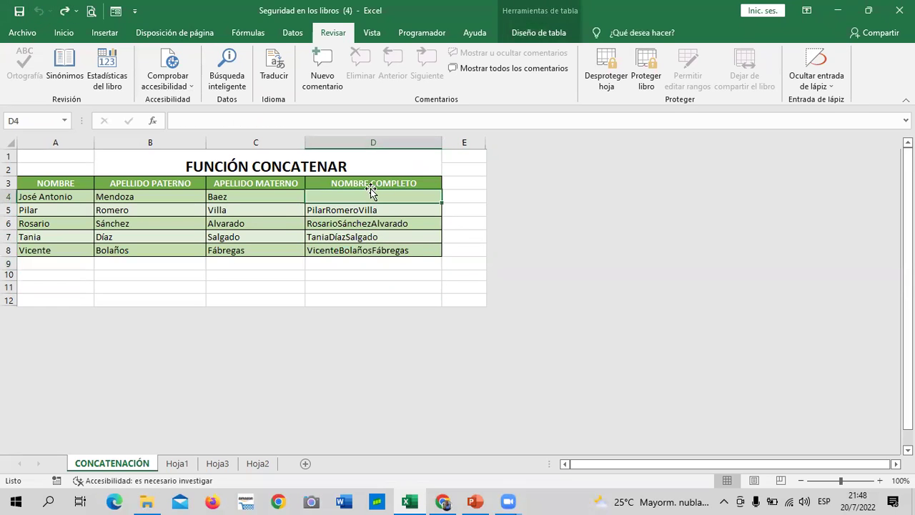
{"action": "left_click", "coordinate": [364, 208]}
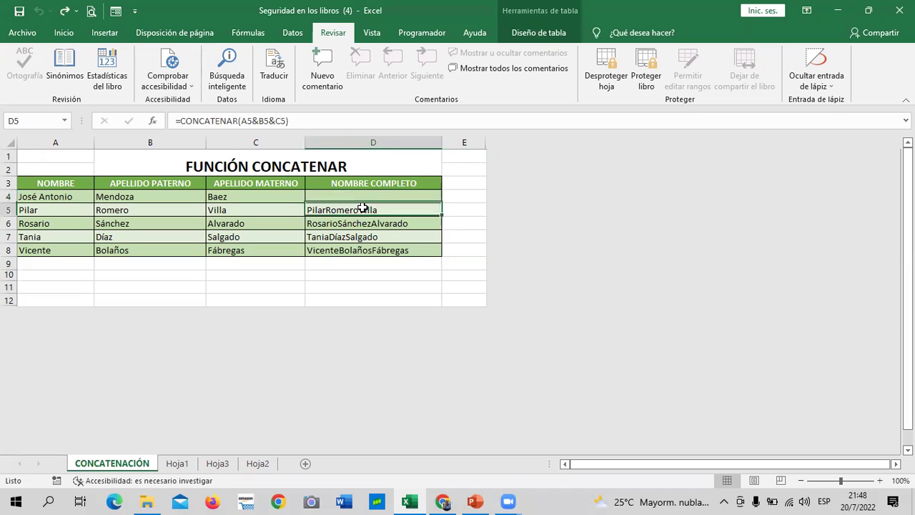
{"action": "right_click", "coordinate": [363, 208]}
{"action": "left_click", "coordinate": [397, 175]}
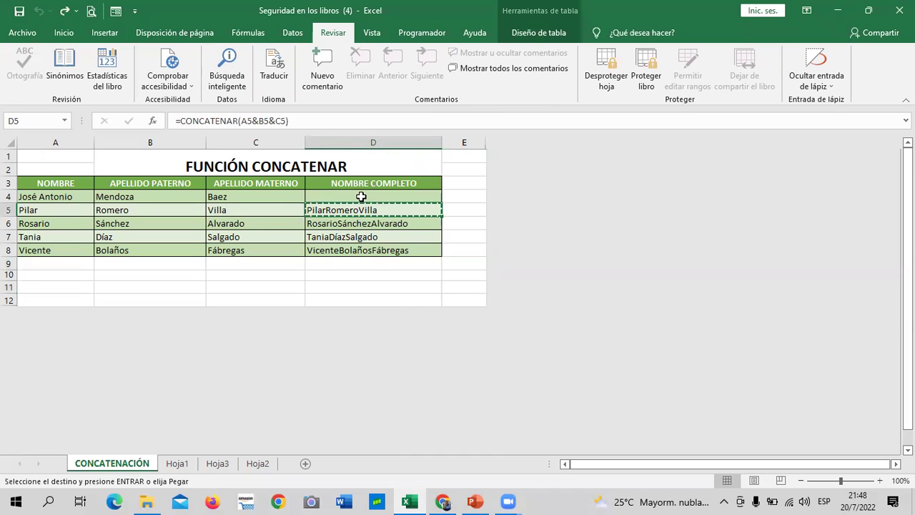
{"action": "left_click", "coordinate": [362, 197]}
{"action": "key", "text": "ctrl+v"}
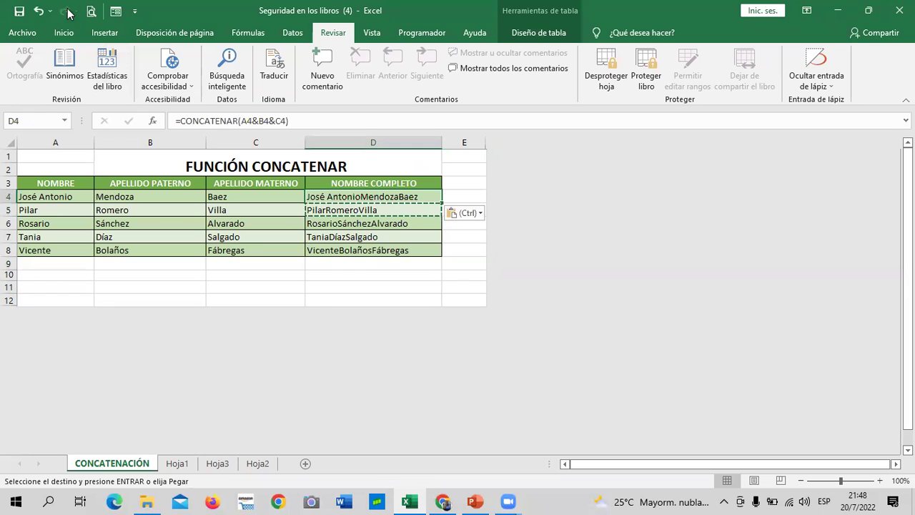
{"action": "key", "text": "Escape"}
{"action": "left_click", "coordinate": [446, 283]}
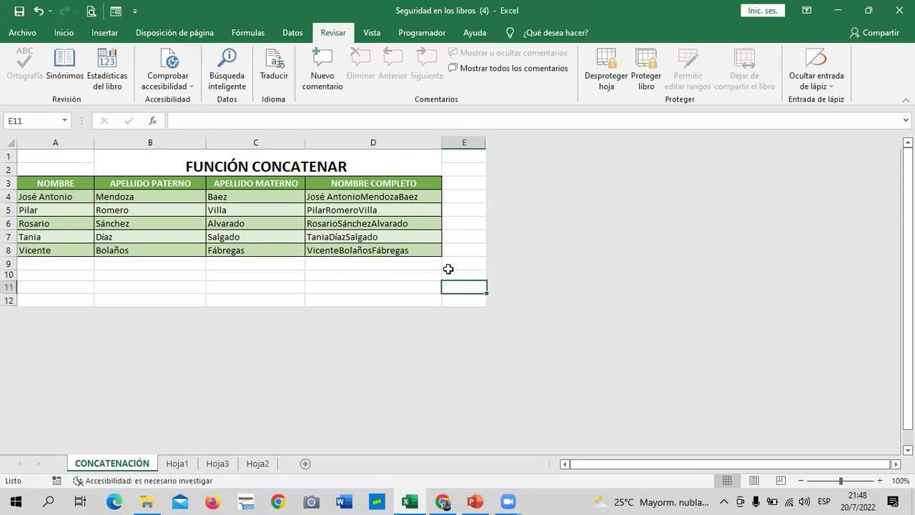
Unprotect the sheet and delete the Rango2 and Rango1 editable ranges
{"action": "left_click", "coordinate": [605, 71]}
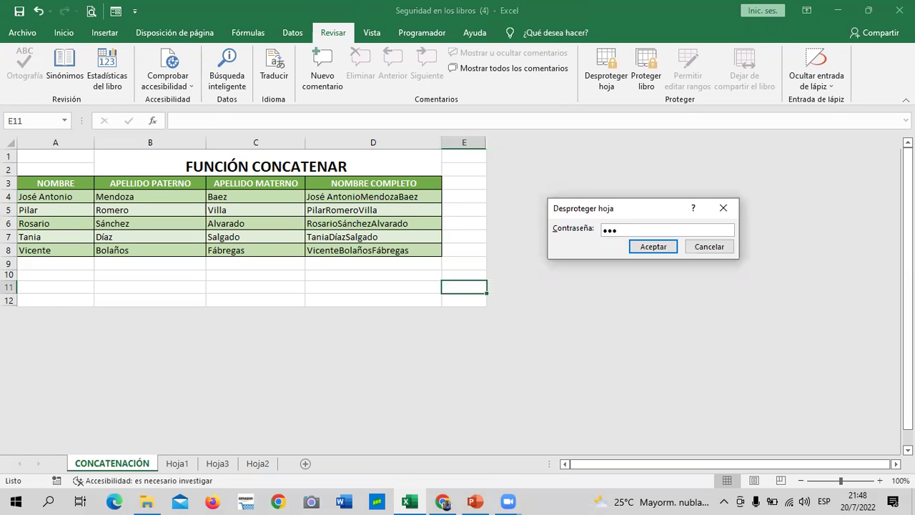
{"action": "left_click", "coordinate": [653, 246]}
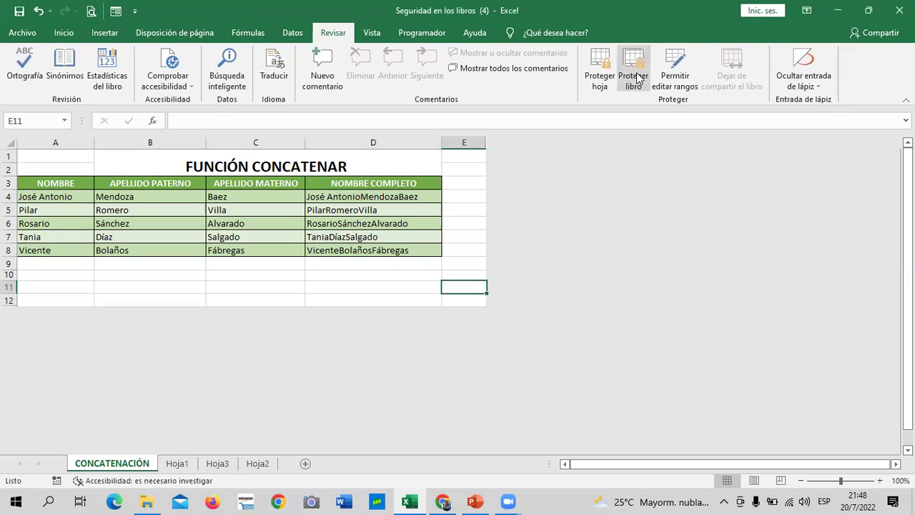
{"action": "left_click", "coordinate": [674, 68]}
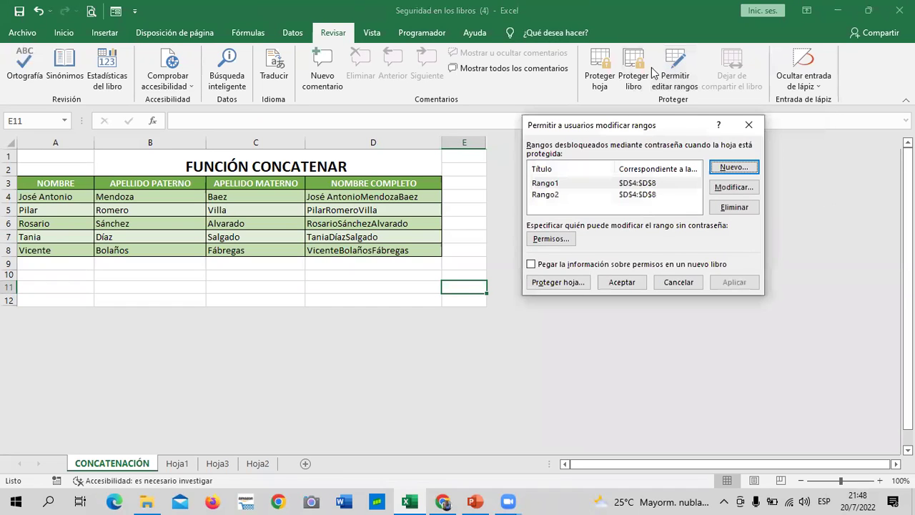
{"action": "left_click", "coordinate": [647, 196]}
{"action": "left_click", "coordinate": [754, 209]}
{"action": "left_click", "coordinate": [656, 184]}
{"action": "left_click", "coordinate": [732, 209]}
Create a new editable range covering A4:C8 with a confirmed password
{"action": "left_click", "coordinate": [734, 168]}
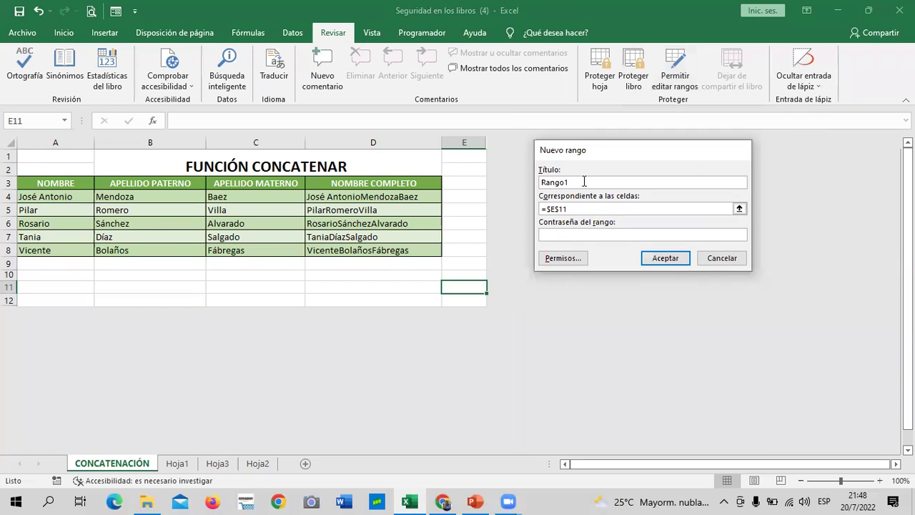
{"action": "left_click", "coordinate": [595, 213]}
{"action": "left_click", "coordinate": [739, 209]}
{"action": "left_click_drag", "start_coordinate": [81, 198], "coordinate": [262, 249]}
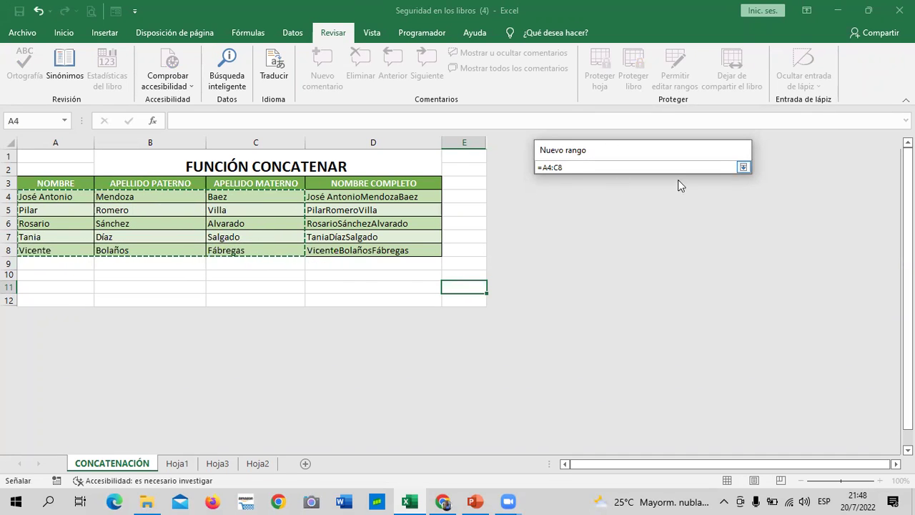
{"action": "left_click", "coordinate": [742, 168]}
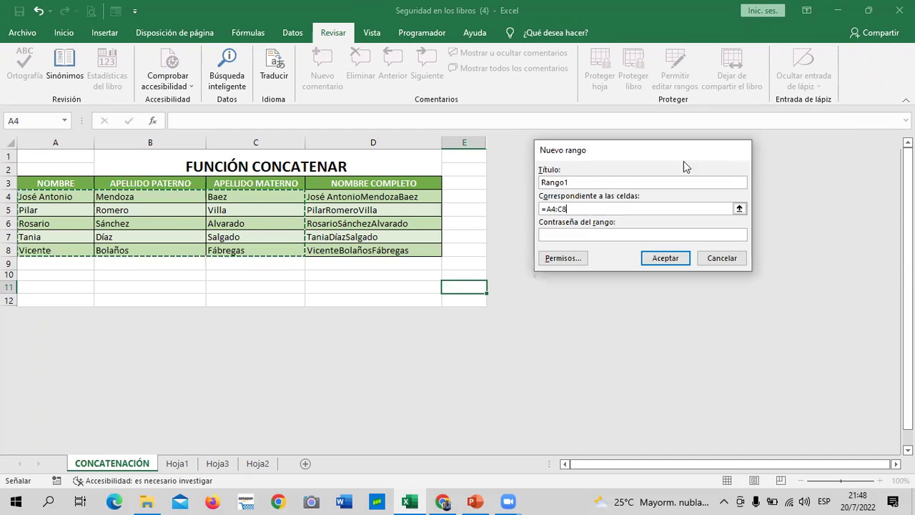
{"action": "left_click", "coordinate": [566, 237]}
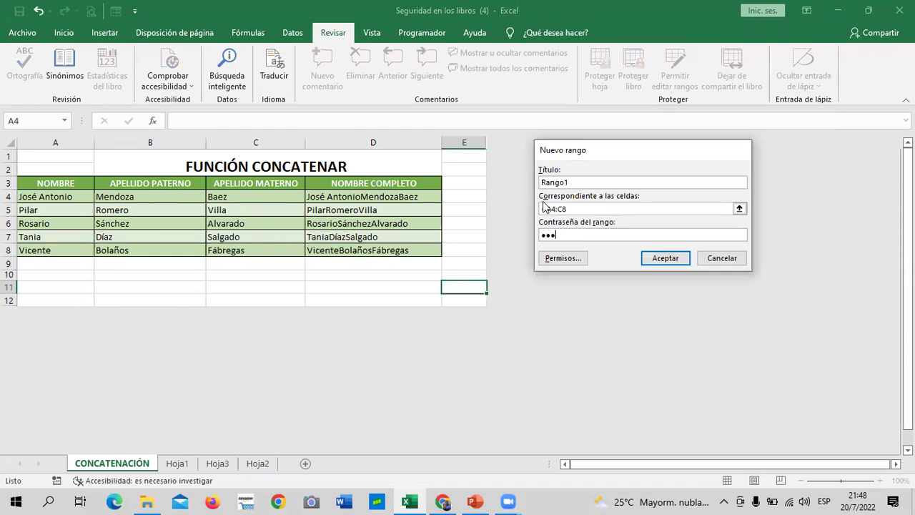
{"action": "key", "text": "Return"}
{"action": "key", "text": "Return"}
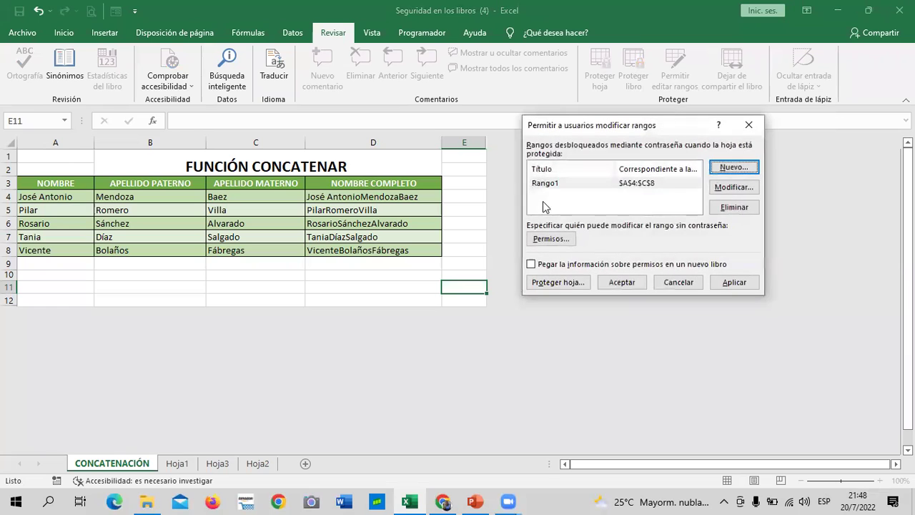
{"action": "left_click", "coordinate": [623, 285]}
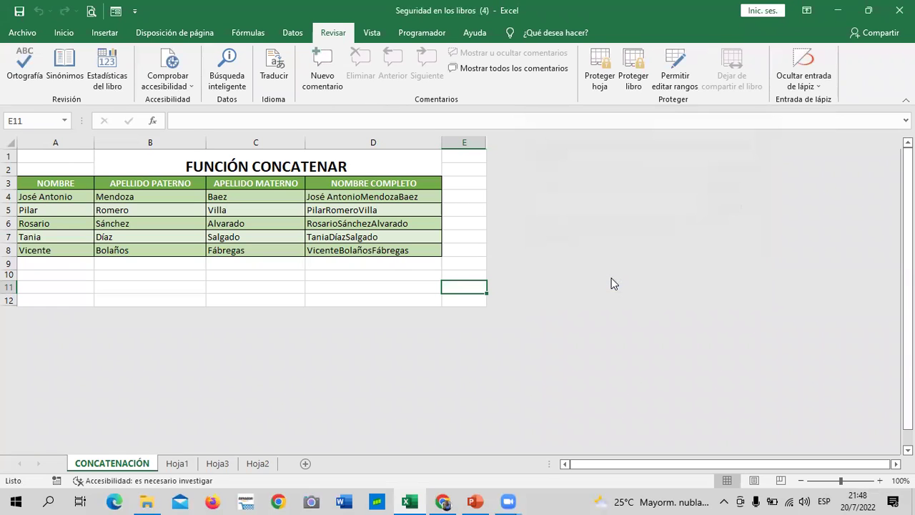
Protect the CONCATENACIÓN sheet with a password, confirming it, then select E7
{"action": "left_click", "coordinate": [597, 57]}
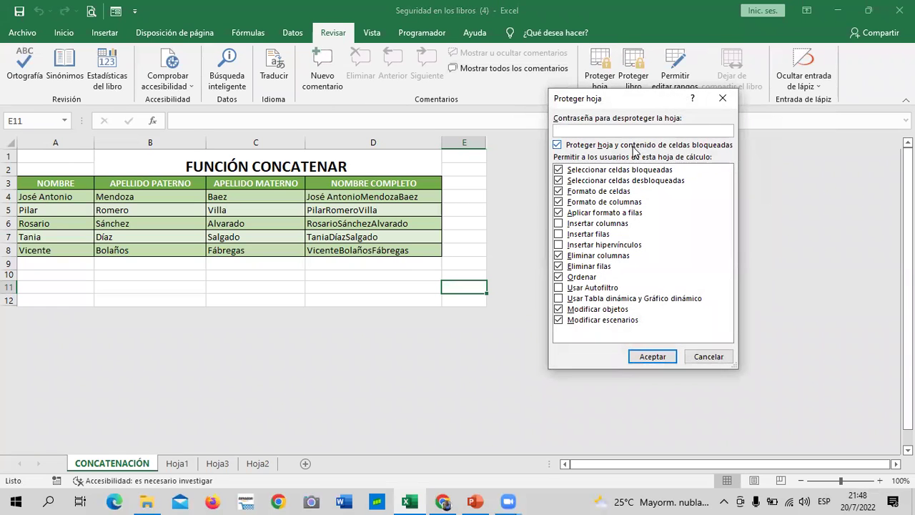
{"action": "key", "text": "Return"}
{"action": "key", "text": "Return"}
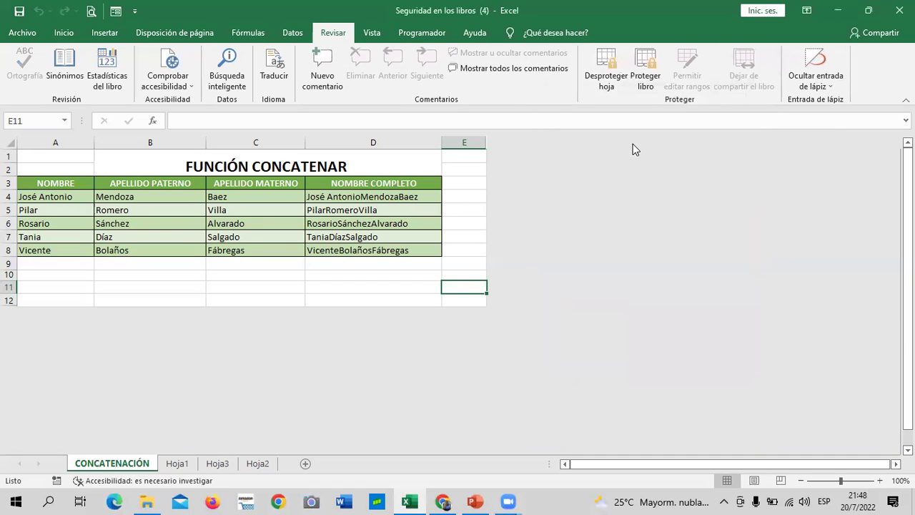
{"action": "left_click", "coordinate": [474, 231]}
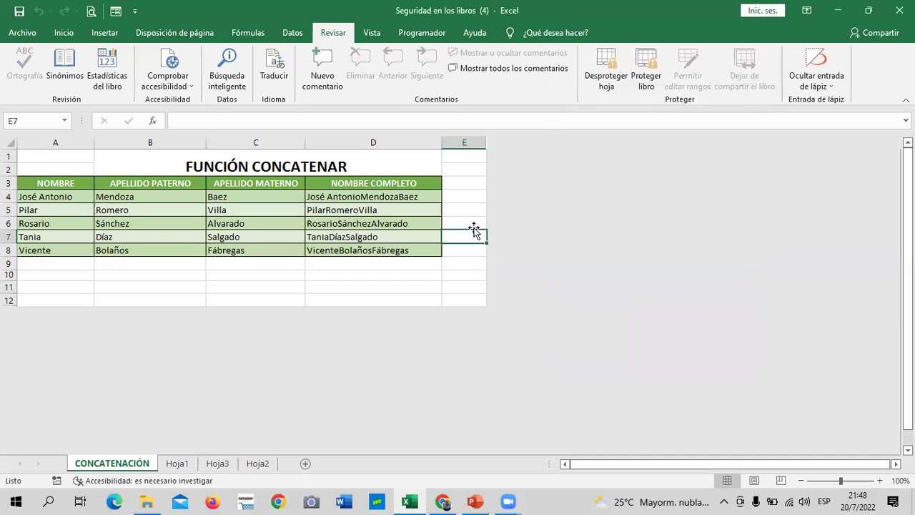
Try editing A4 and the D4 formula, dismissing the range password prompt and protected-sheet warning
{"action": "left_click", "coordinate": [84, 193]}
{"action": "double_click", "coordinate": [84, 193]}
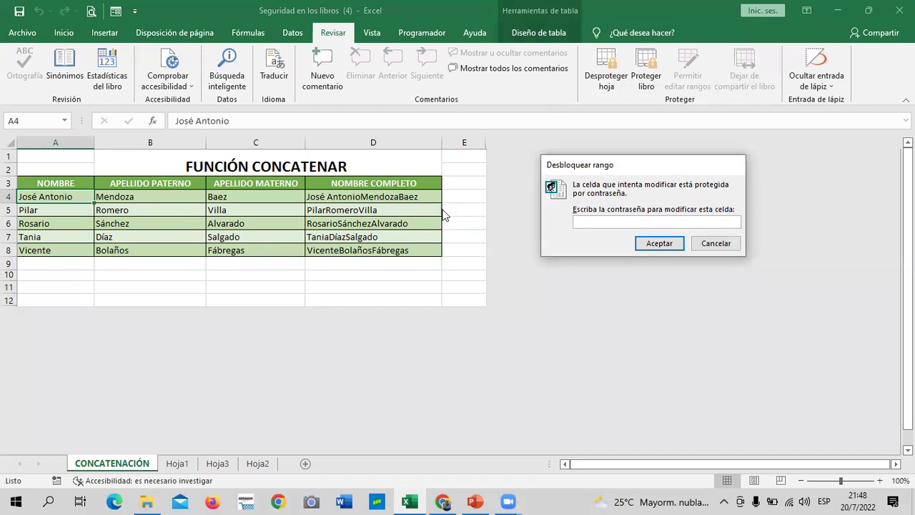
{"action": "left_click", "coordinate": [717, 243]}
{"action": "left_click", "coordinate": [388, 196]}
{"action": "key", "text": "Down"}
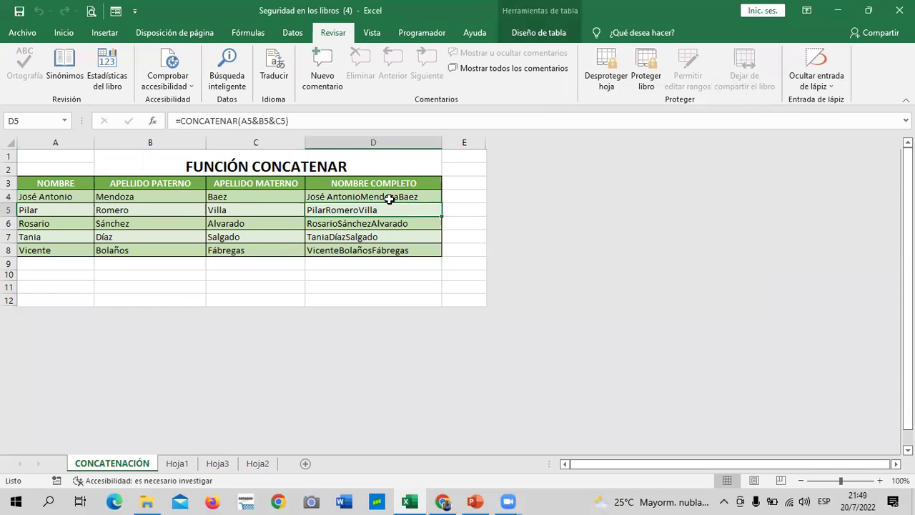
{"action": "left_click", "coordinate": [380, 198]}
{"action": "double_click", "coordinate": [381, 198]}
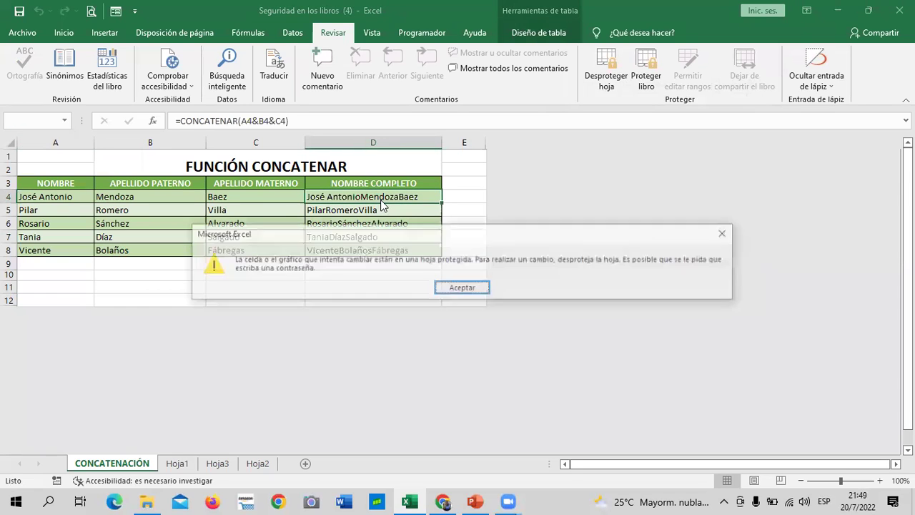
{"action": "left_click", "coordinate": [465, 287]}
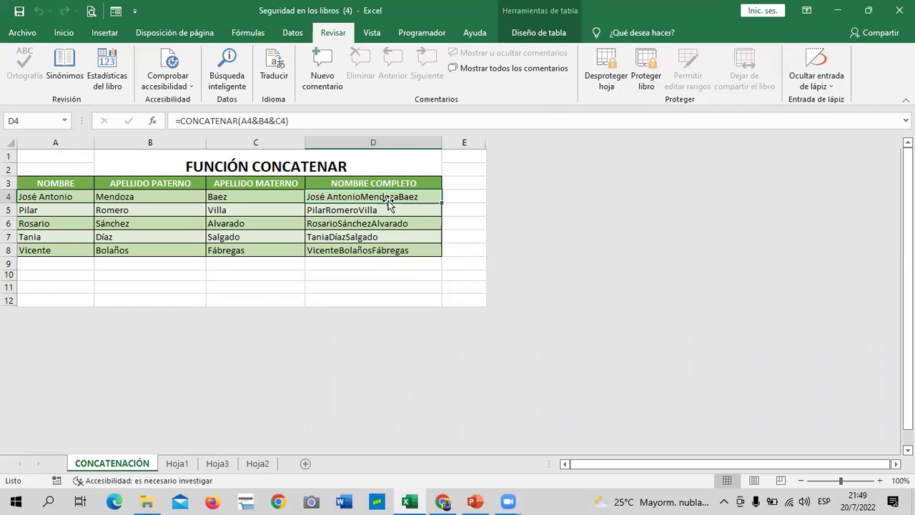
Unlock the protected range with the range password and clear the surname Baez from C4
{"action": "left_click", "coordinate": [467, 262]}
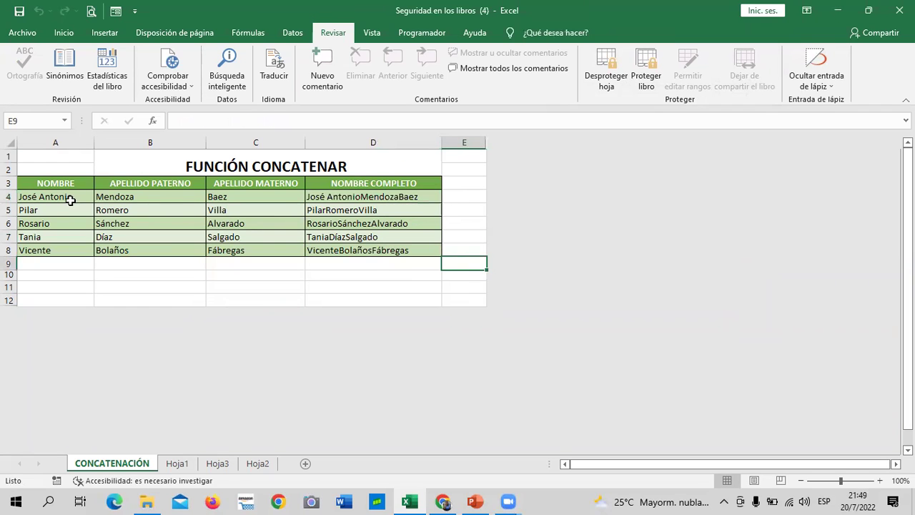
{"action": "left_click_drag", "start_coordinate": [71, 198], "coordinate": [284, 266]}
{"action": "left_click", "coordinate": [346, 285]}
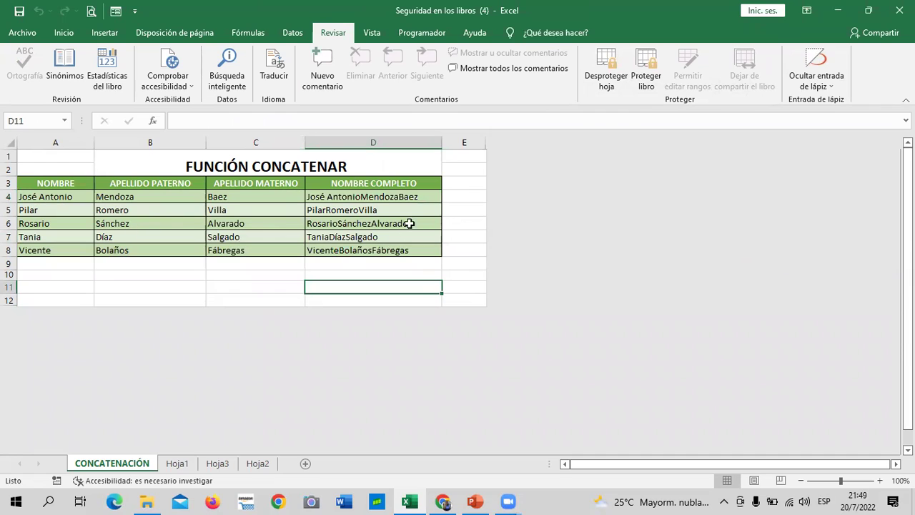
{"action": "left_click", "coordinate": [452, 251]}
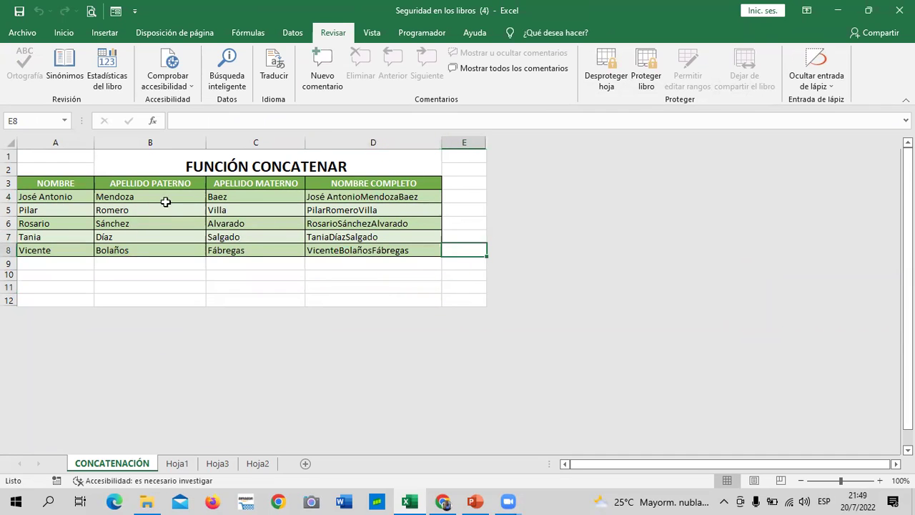
{"action": "left_click", "coordinate": [129, 201]}
{"action": "double_click", "coordinate": [237, 199]}
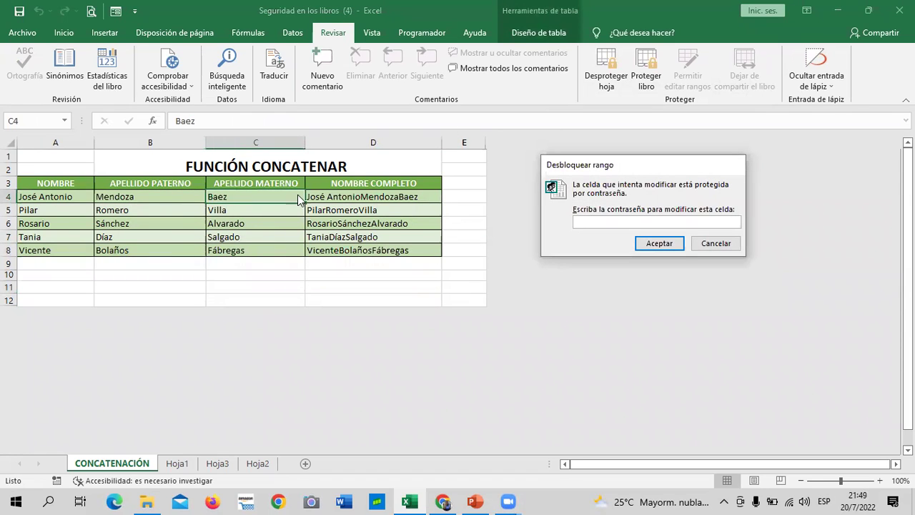
{"action": "key", "text": "Return"}
{"action": "key", "text": "Delete"}
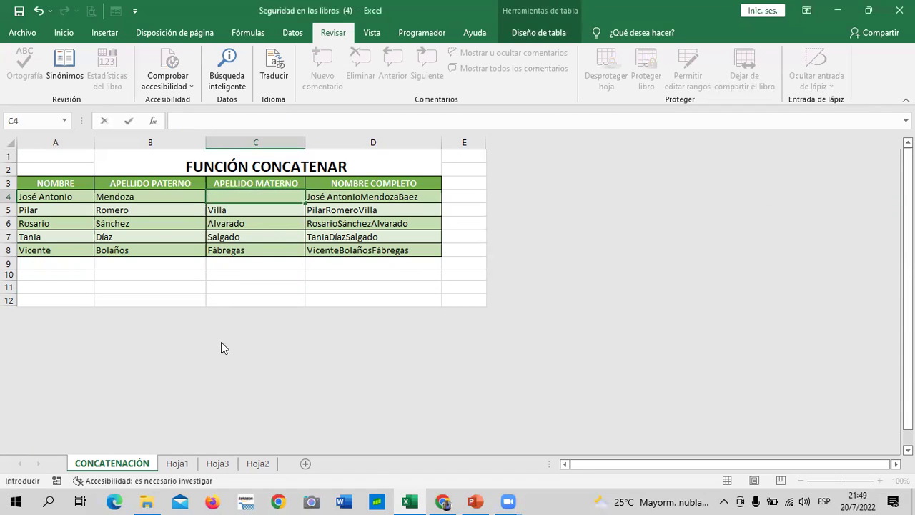
Erase the names in A4:C8 and check the full-name formulas in D4 through D8
{"action": "left_click", "coordinate": [213, 298]}
{"action": "left_click_drag", "start_coordinate": [83, 198], "coordinate": [248, 251]}
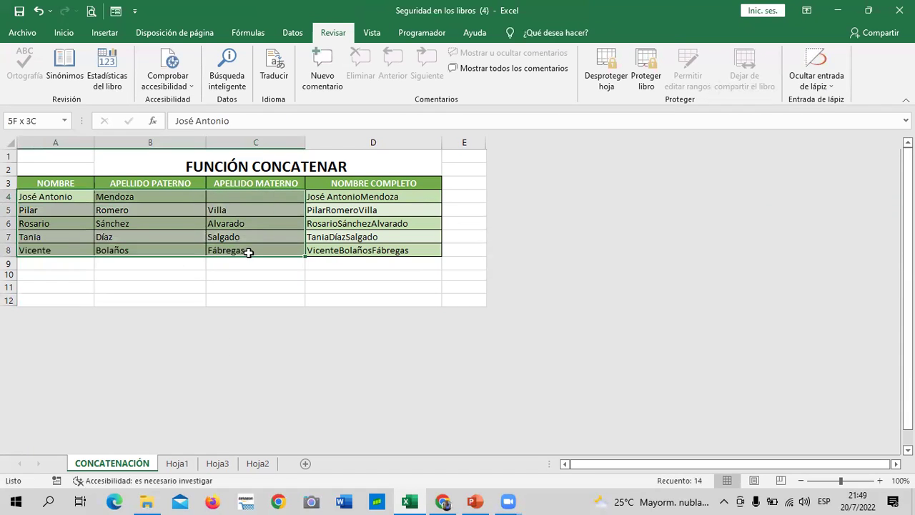
{"action": "key", "text": "Delete"}
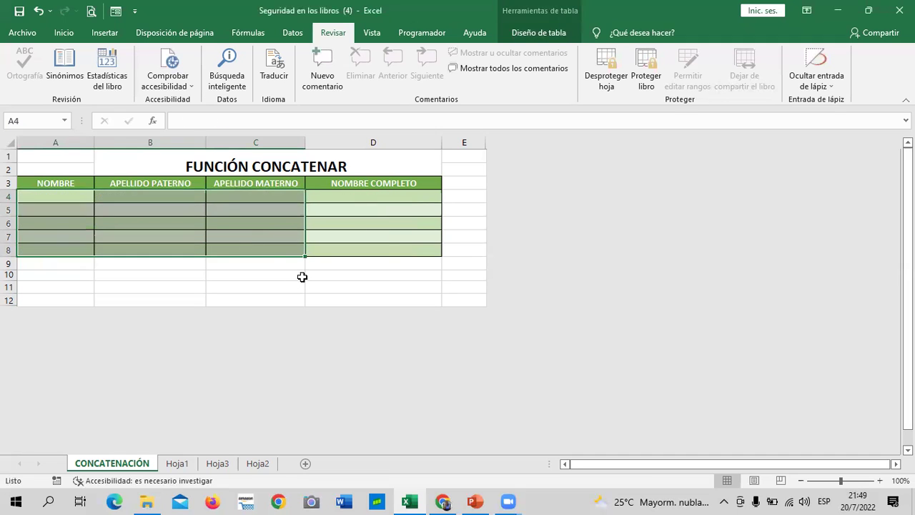
{"action": "left_click", "coordinate": [302, 276]}
{"action": "left_click", "coordinate": [356, 197]}
{"action": "left_click", "coordinate": [351, 210]}
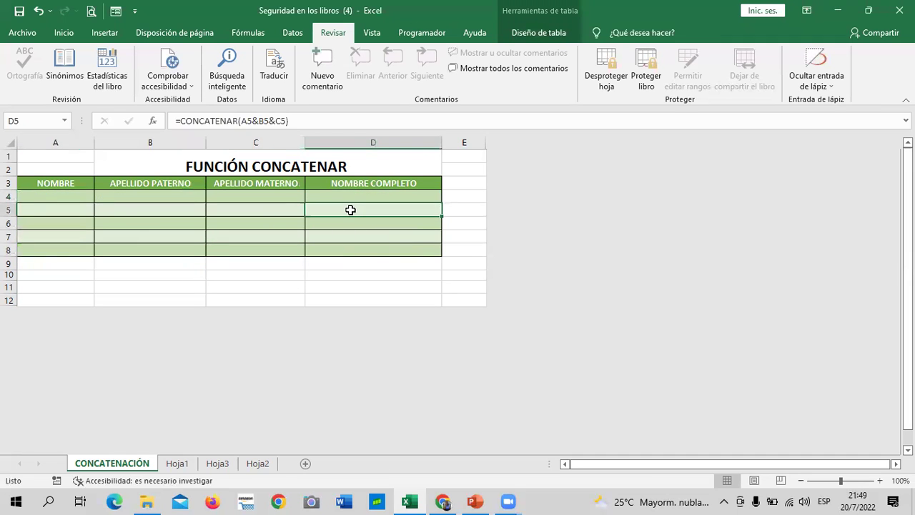
{"action": "left_click", "coordinate": [350, 222]}
{"action": "left_click", "coordinate": [346, 236]}
{"action": "left_click", "coordinate": [346, 249]}
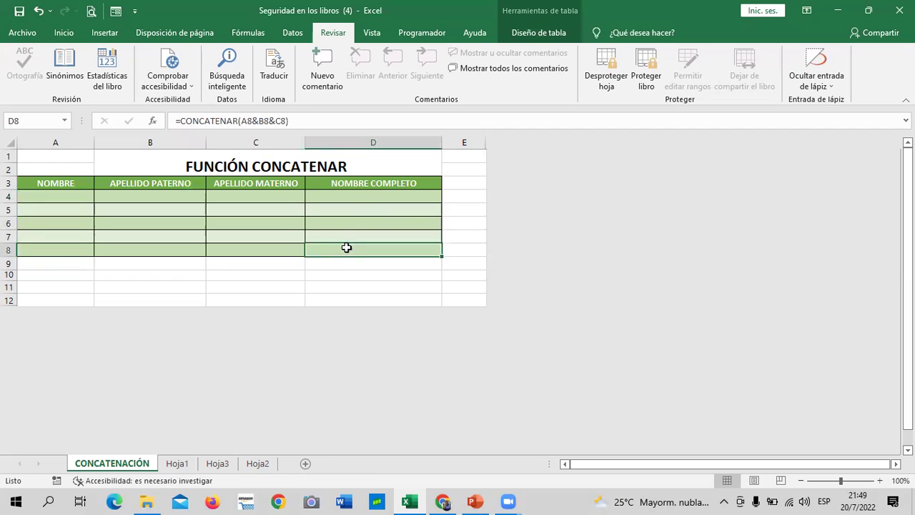
{"action": "left_click", "coordinate": [267, 194]}
{"action": "left_click", "coordinate": [62, 195]}
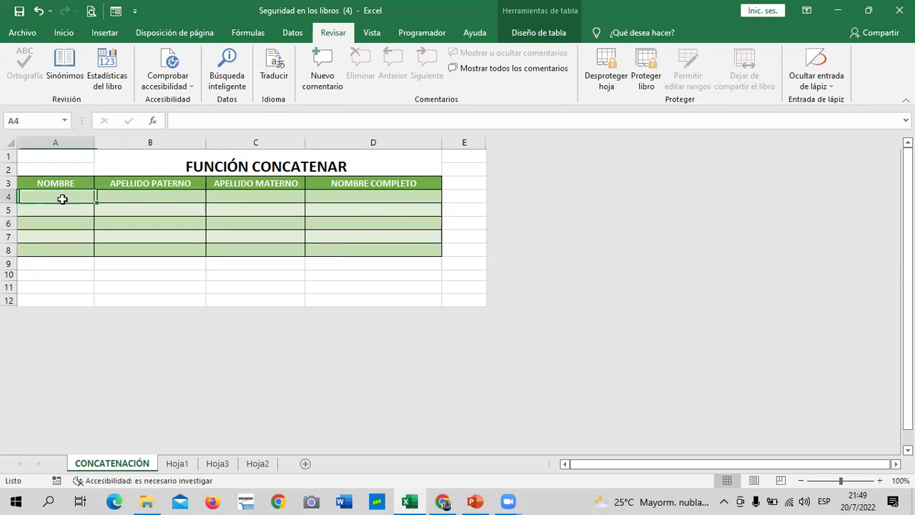
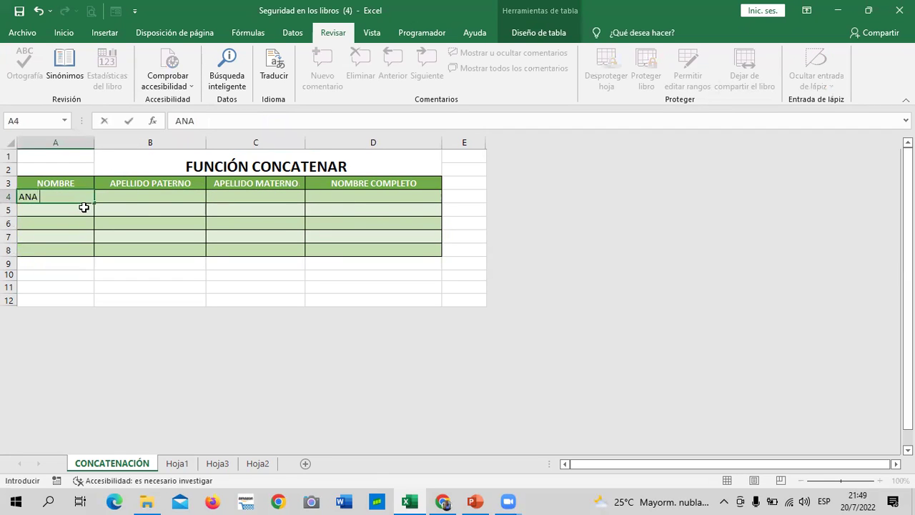
{"action": "key", "text": "Tab"}
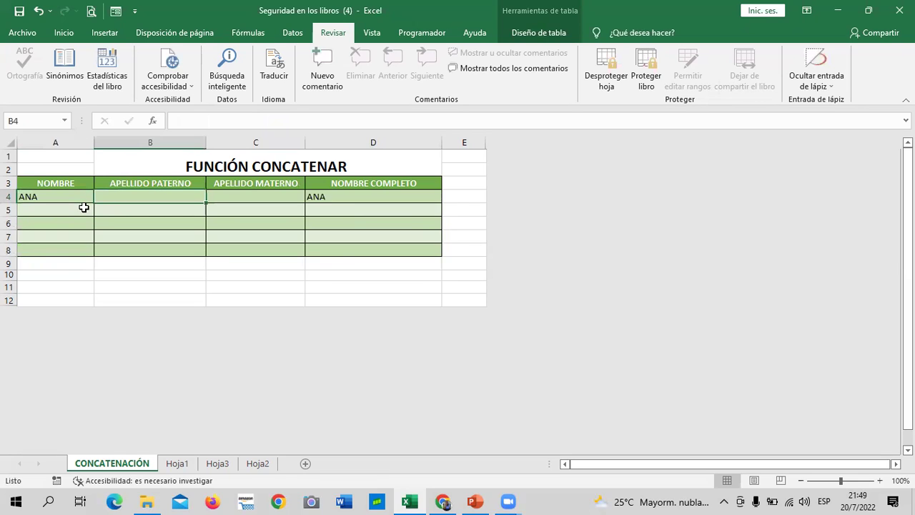
{"action": "key", "text": "Tab"}
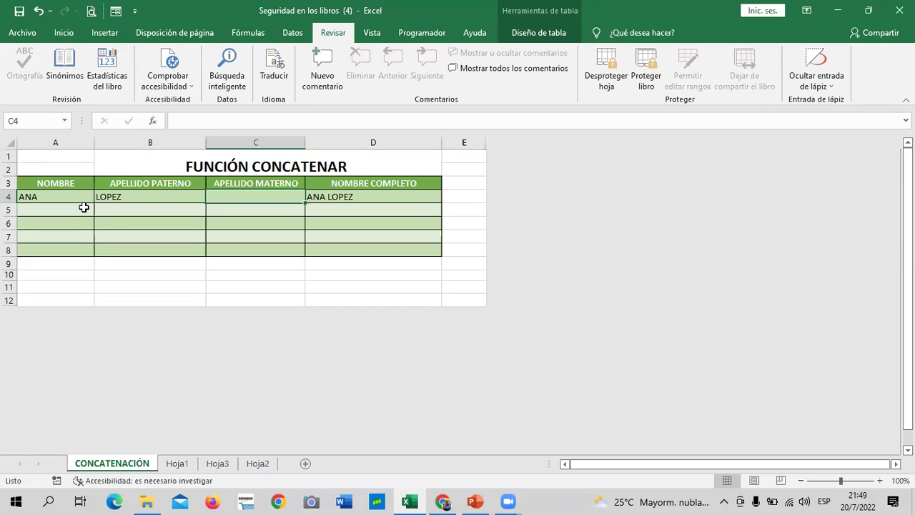
{"action": "key", "text": "Return"}
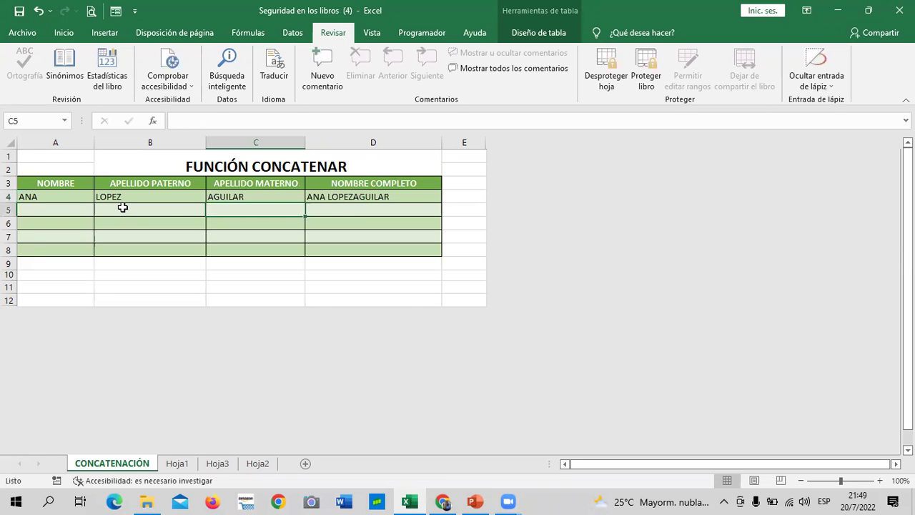
{"action": "left_click", "coordinate": [390, 235]}
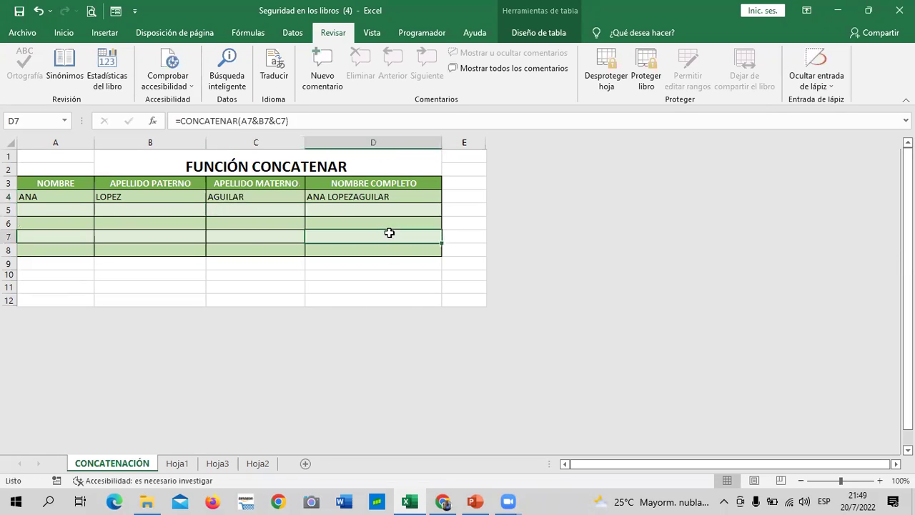
{"action": "left_click", "coordinate": [386, 205]}
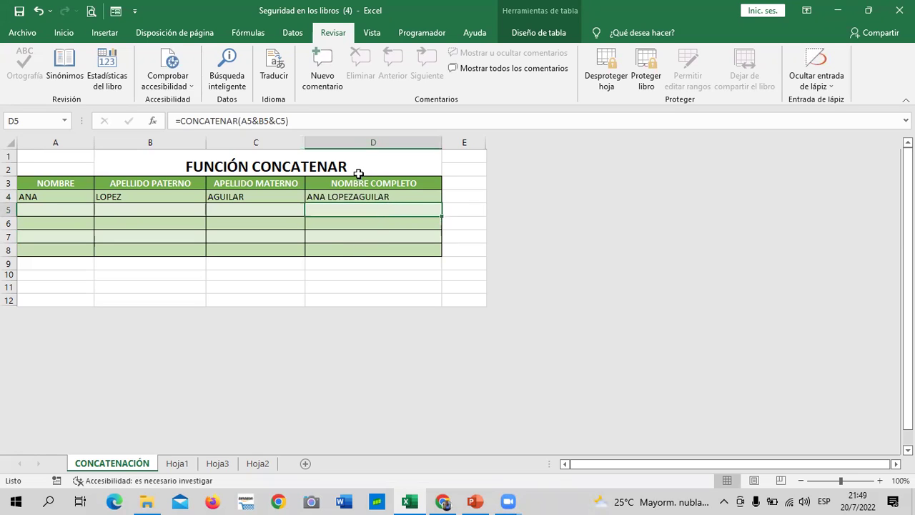
{"action": "left_click", "coordinate": [416, 196]}
{"action": "left_click", "coordinate": [403, 223]}
{"action": "left_click", "coordinate": [401, 210]}
{"action": "left_click", "coordinate": [329, 242]}
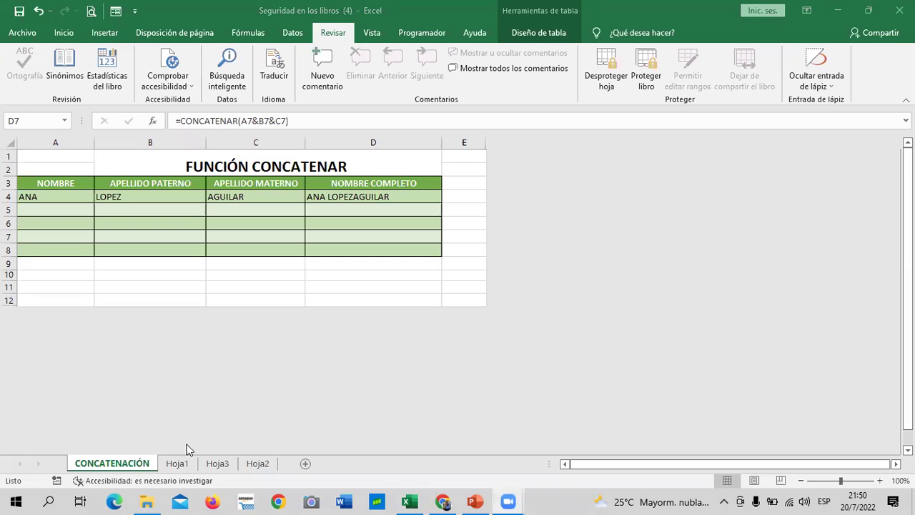
{"action": "left_click", "coordinate": [179, 472]}
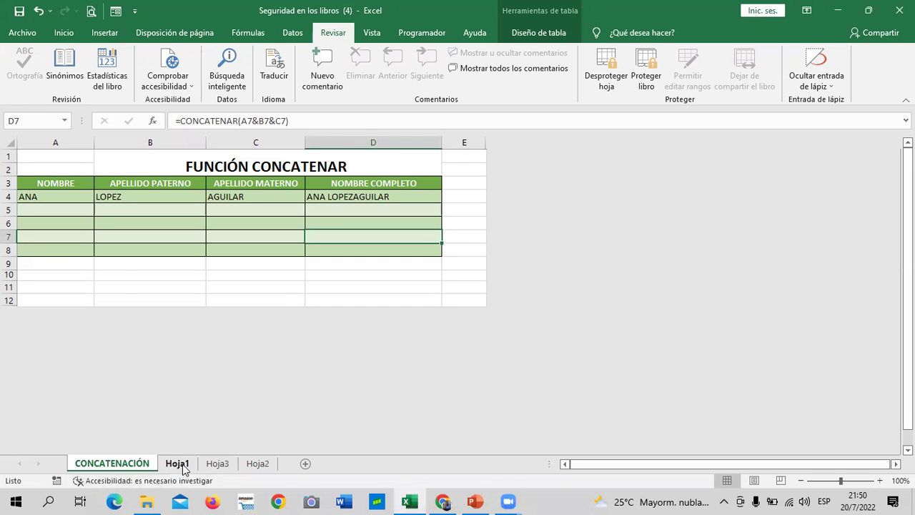
{"action": "left_click", "coordinate": [180, 464]}
{"action": "left_click", "coordinate": [218, 464]}
{"action": "left_click", "coordinate": [257, 464]}
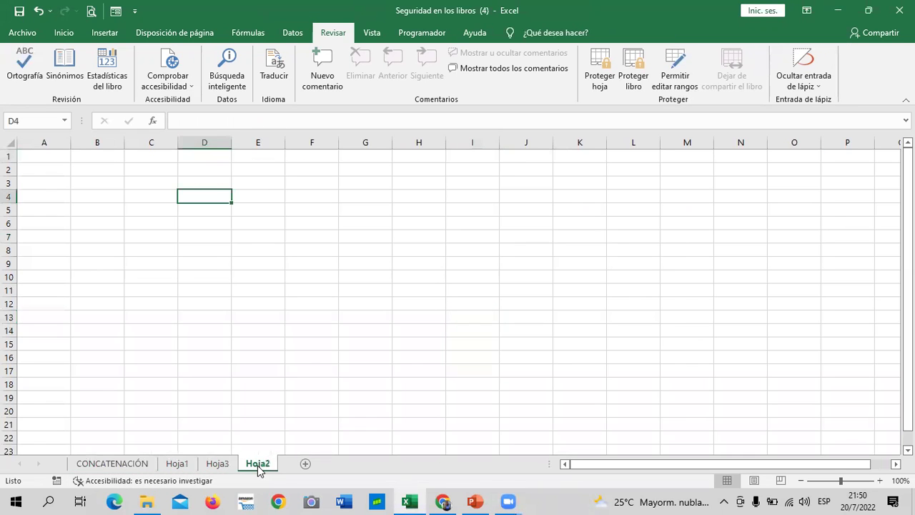
{"action": "left_click", "coordinate": [217, 464]}
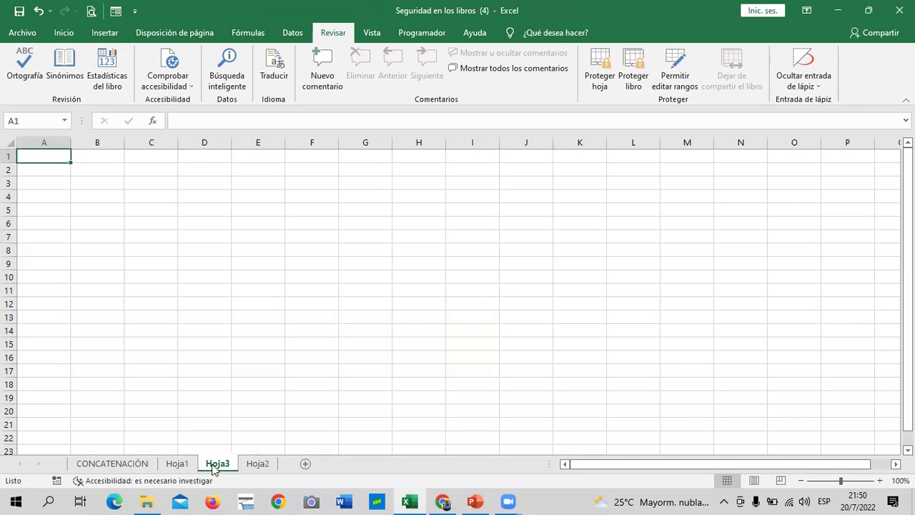
{"action": "left_click", "coordinate": [177, 464]}
{"action": "left_click", "coordinate": [110, 464]}
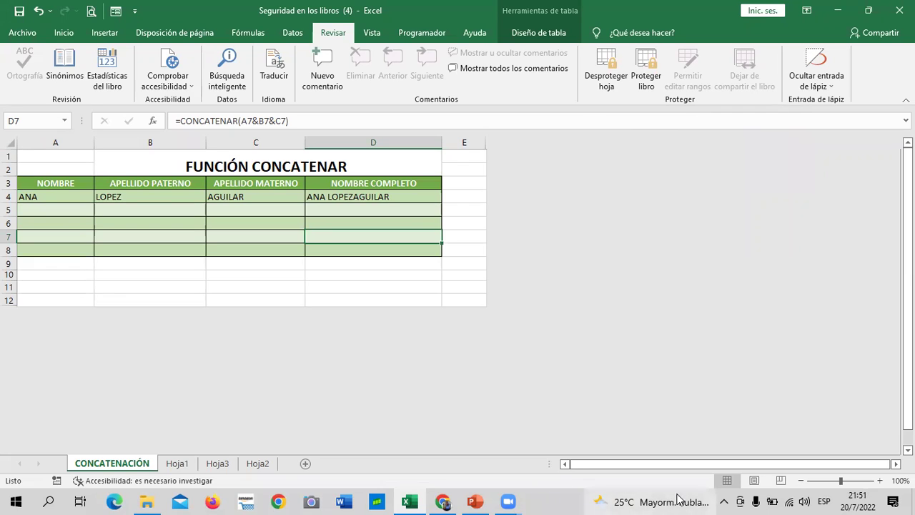
{"action": "mouse_move", "coordinate": [775, 495]}
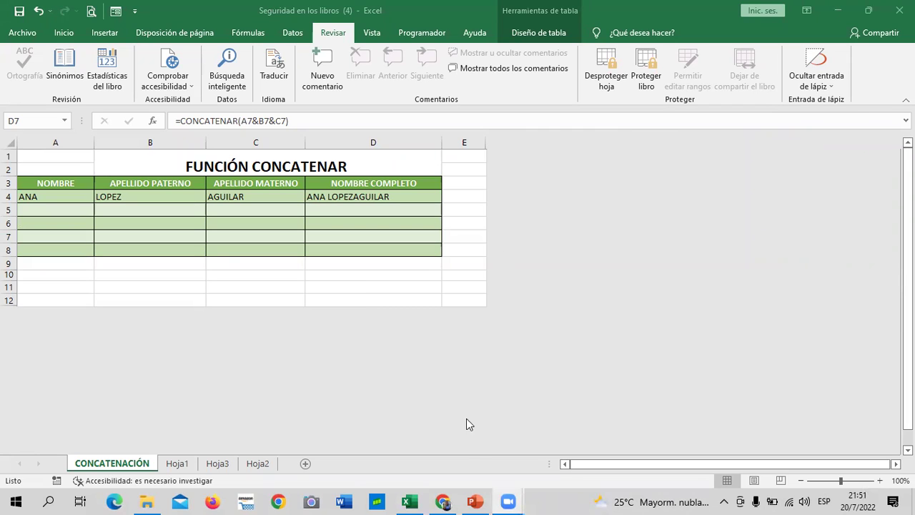
{"action": "mouse_move", "coordinate": [510, 499]}
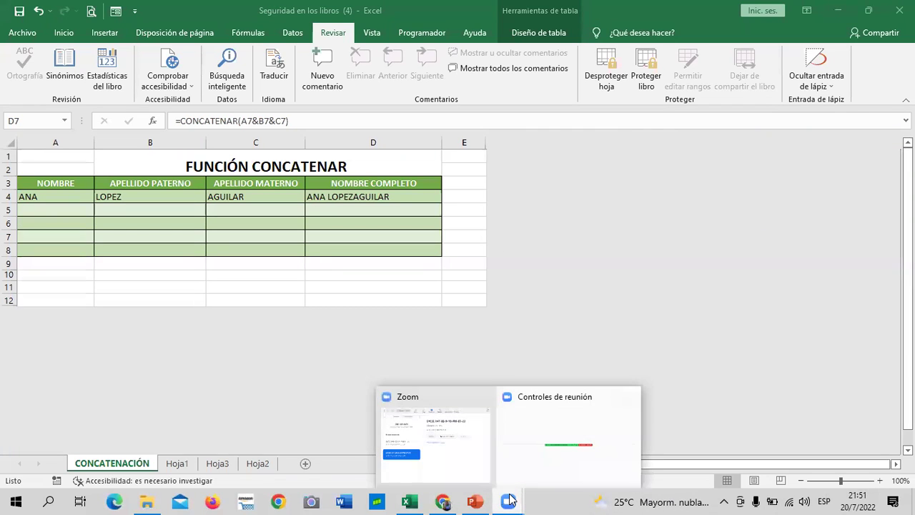
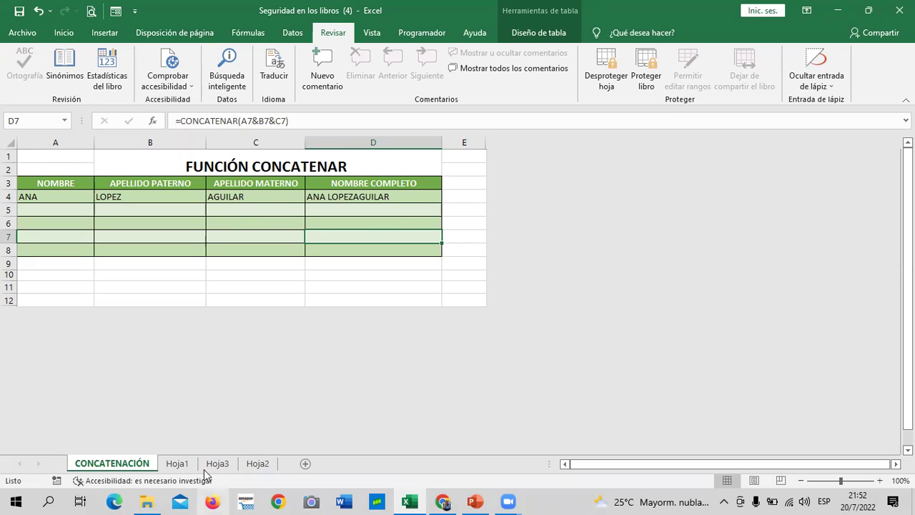
Try to hide column D on the protected CONCATENACIÓN sheet
{"action": "left_click", "coordinate": [179, 466]}
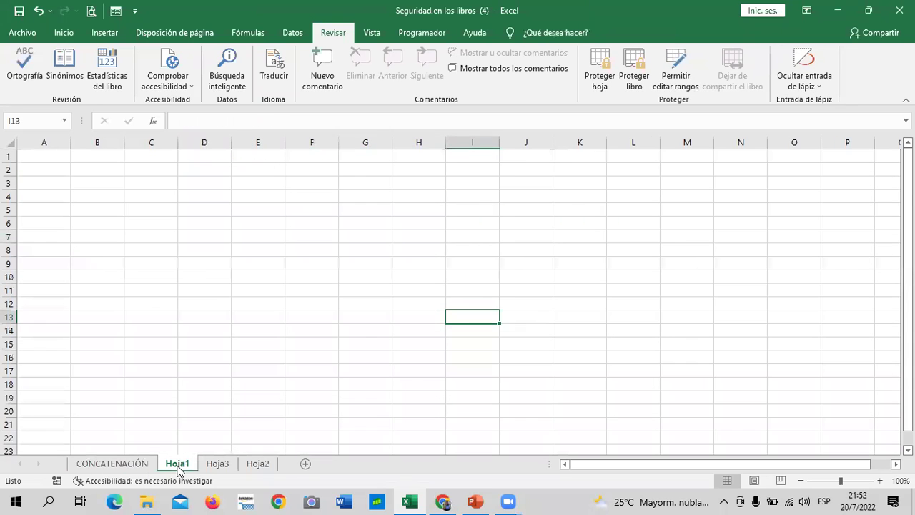
{"action": "left_click", "coordinate": [125, 466]}
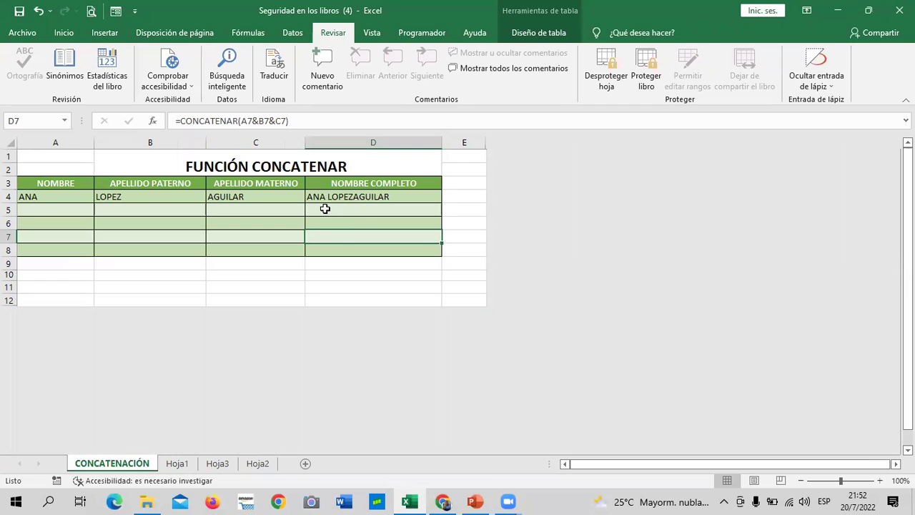
{"action": "right_click", "coordinate": [128, 466]}
{"action": "left_click", "coordinate": [319, 281]}
{"action": "left_click", "coordinate": [382, 151]}
{"action": "left_click", "coordinate": [386, 142]}
{"action": "right_click", "coordinate": [386, 143]}
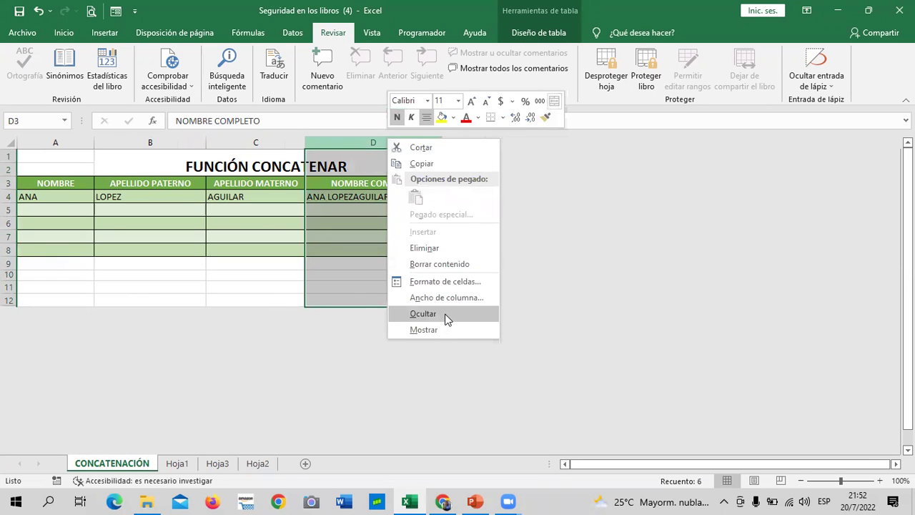
{"action": "left_click", "coordinate": [606, 72]}
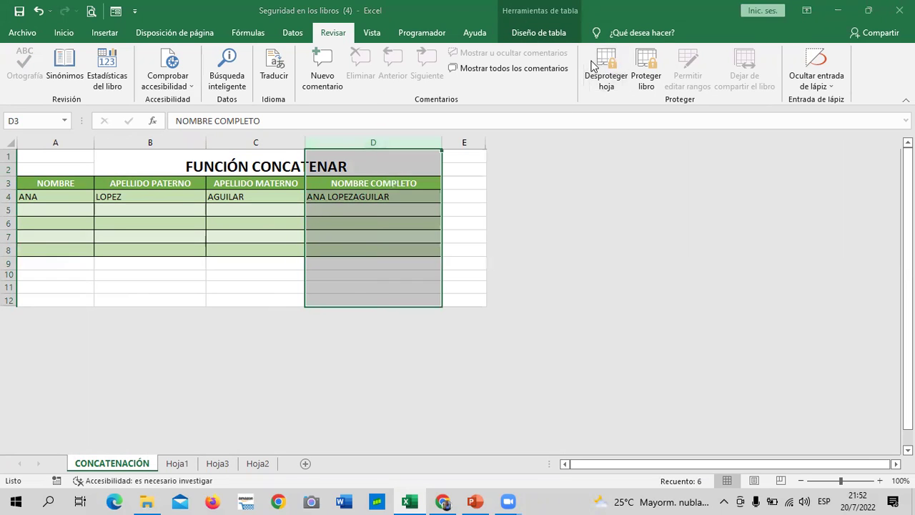
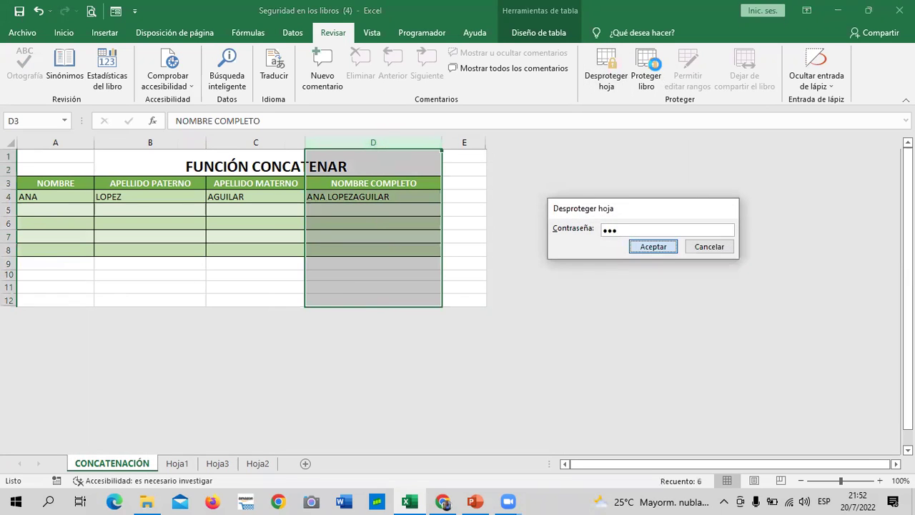
Unprotect the sheet with its password and delete the Rango1 editable range
{"action": "key", "text": "Return"}
{"action": "left_click", "coordinate": [673, 75]}
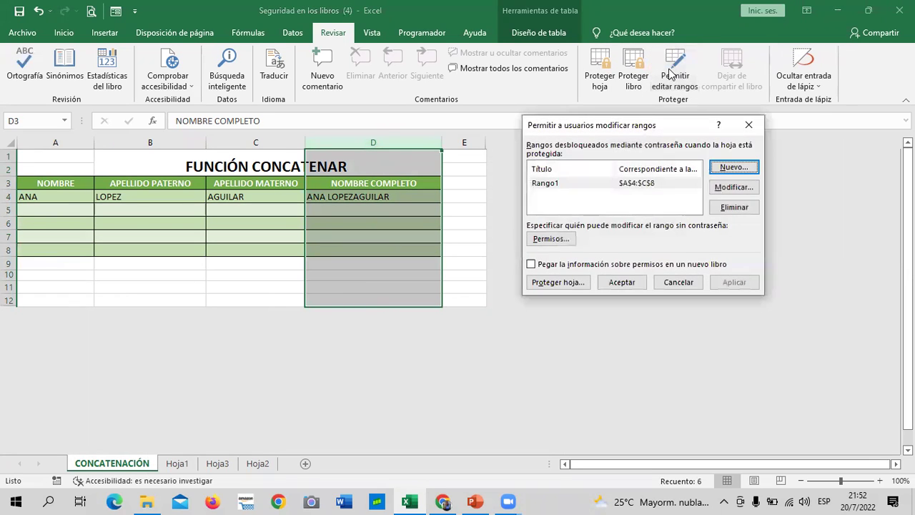
{"action": "left_click", "coordinate": [736, 207]}
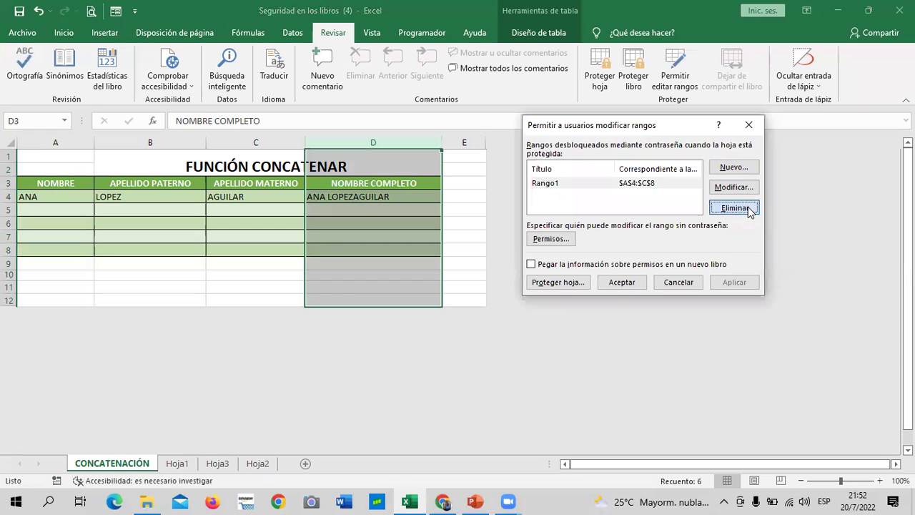
{"action": "left_click", "coordinate": [620, 281]}
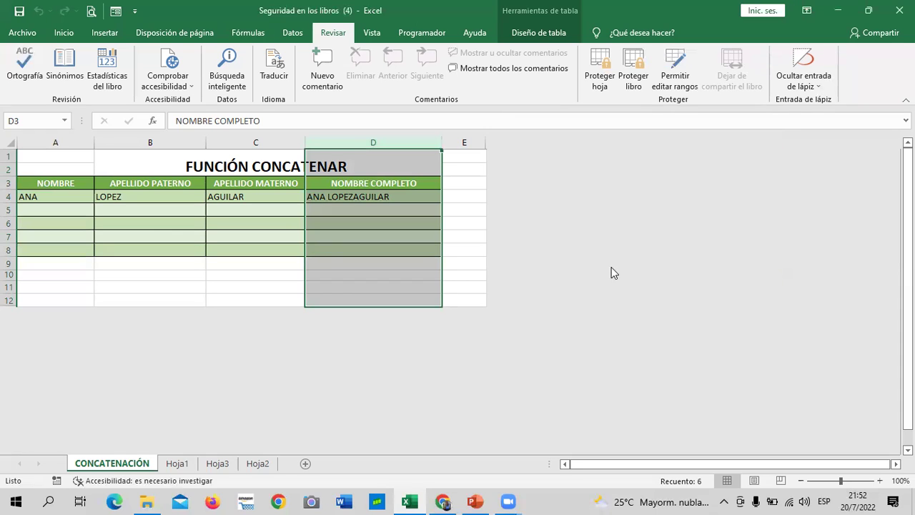
Fill D4's concatenation formula down to D8
{"action": "left_click", "coordinate": [447, 263]}
{"action": "left_click", "coordinate": [402, 198]}
{"action": "left_click_drag", "start_coordinate": [442, 204], "coordinate": [441, 250]}
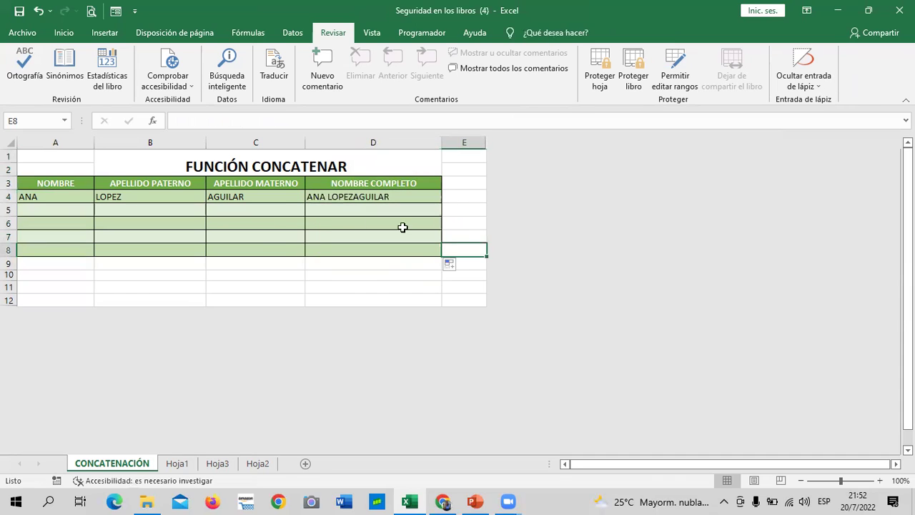
Hide the CONCATENACIÓN sheet from its tab menu, leaving the empty Hoja1 displayed
{"action": "left_click", "coordinate": [264, 228]}
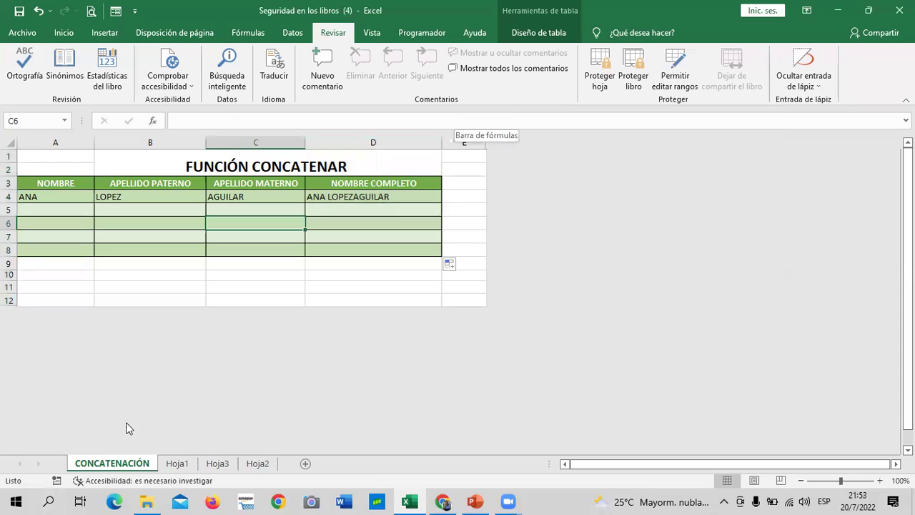
{"action": "right_click", "coordinate": [171, 469]}
{"action": "left_click", "coordinate": [131, 466]}
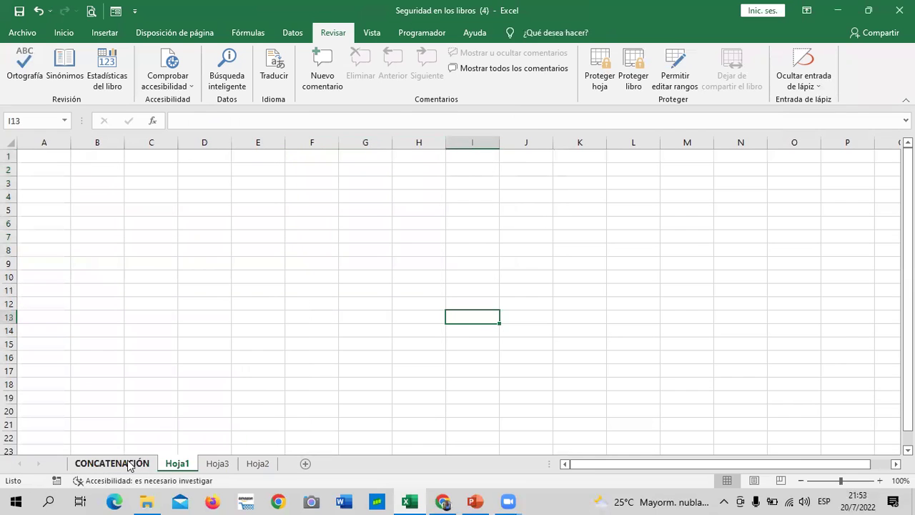
{"action": "right_click", "coordinate": [130, 465]}
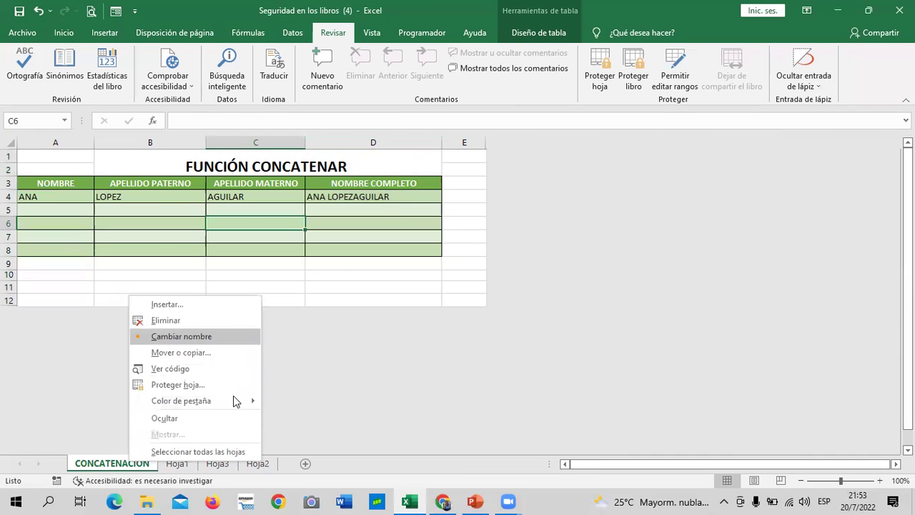
{"action": "left_click", "coordinate": [220, 419]}
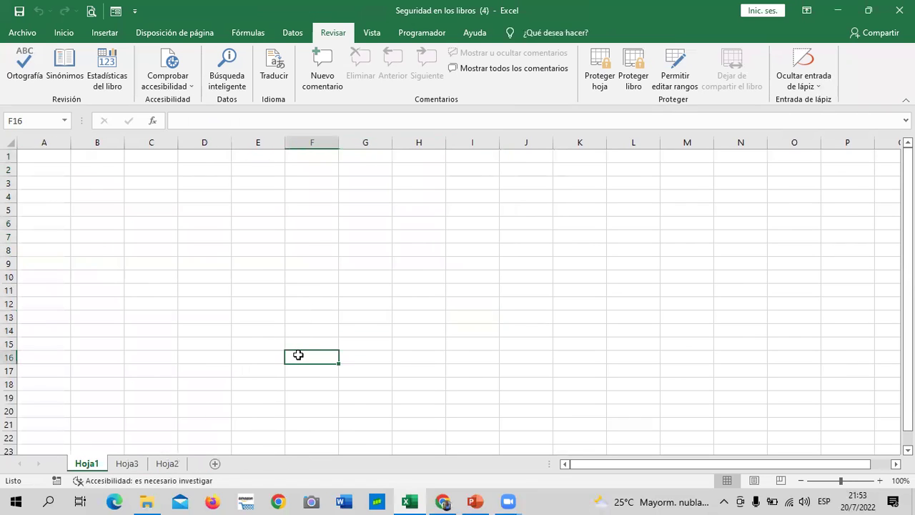
{"action": "left_click_drag", "start_coordinate": [908, 321], "coordinate": [908, 336]}
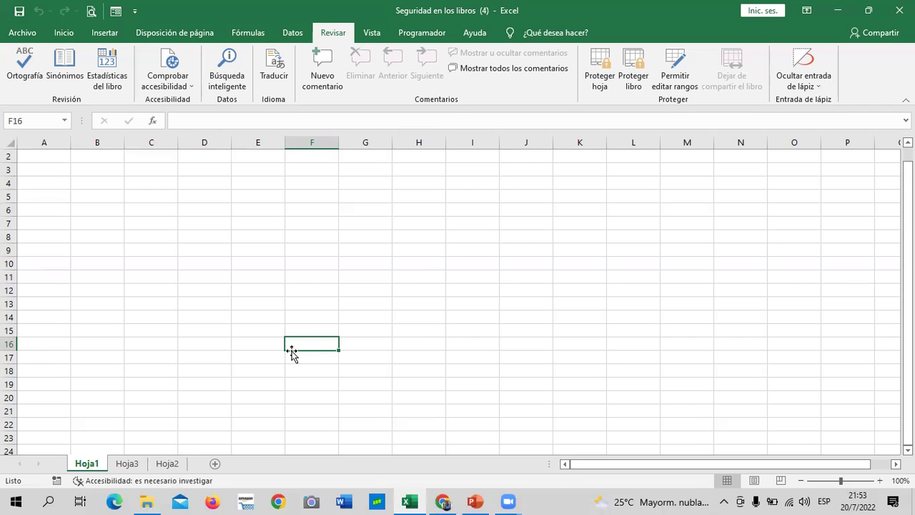
{"action": "left_click", "coordinate": [509, 68]}
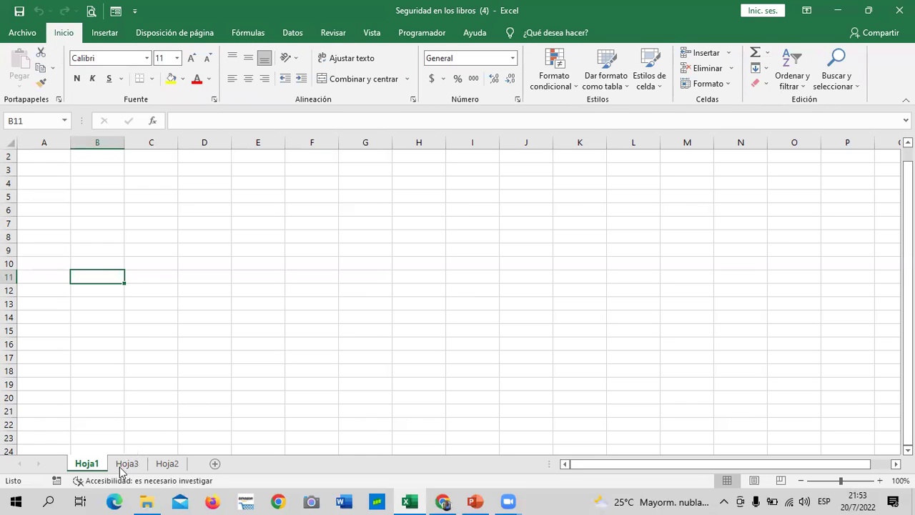
Move the Hoja2 tab so the order becomes Hoja1, Hoja2, Hoja3
{"action": "left_click_drag", "start_coordinate": [170, 464], "coordinate": [115, 467]}
{"action": "left_click", "coordinate": [86, 463]}
{"action": "left_click", "coordinate": [127, 464]}
{"action": "left_click", "coordinate": [169, 464]}
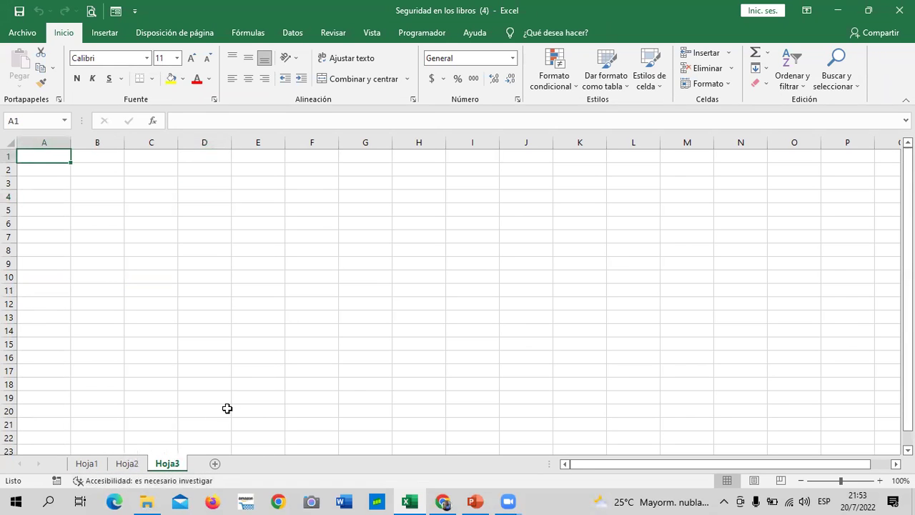
{"action": "left_click_drag", "start_coordinate": [226, 409], "coordinate": [215, 399]}
{"action": "left_click", "coordinate": [96, 465]}
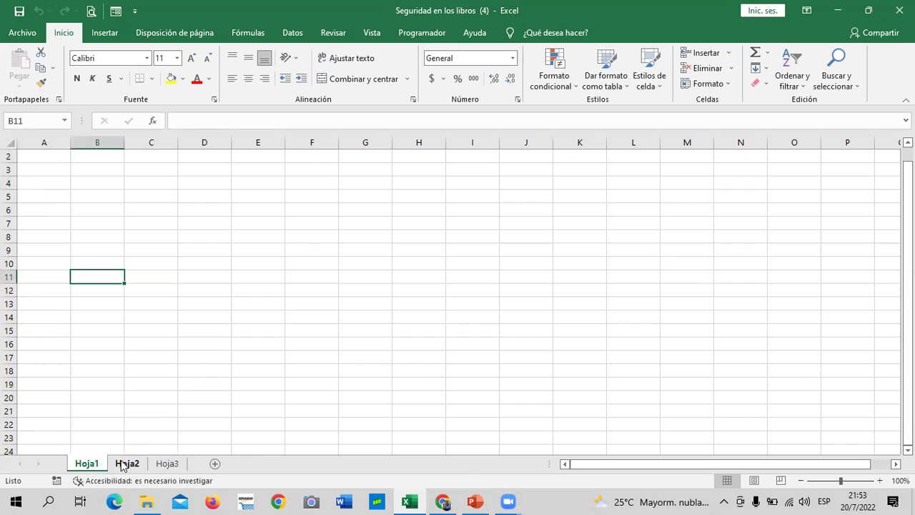
Check the hidden-sheets list and cancel without unhiding anything
{"action": "right_click", "coordinate": [123, 465]}
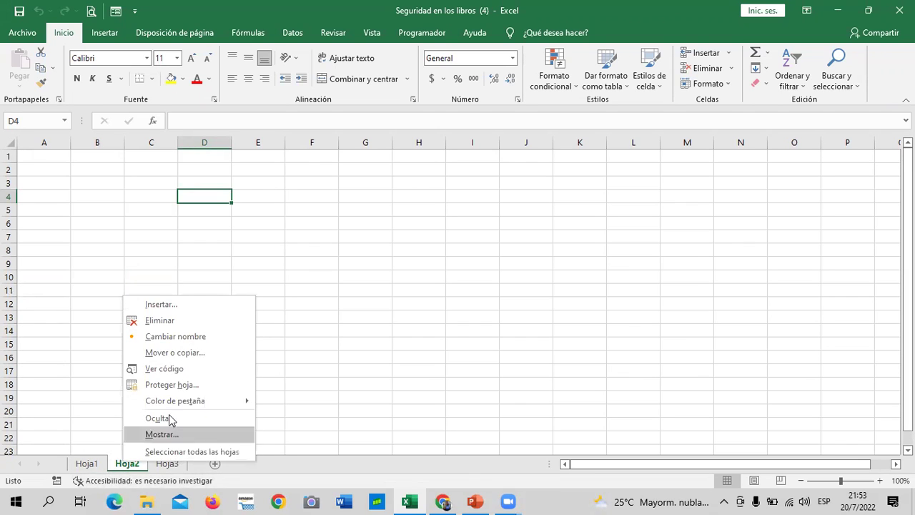
{"action": "left_click", "coordinate": [191, 436]}
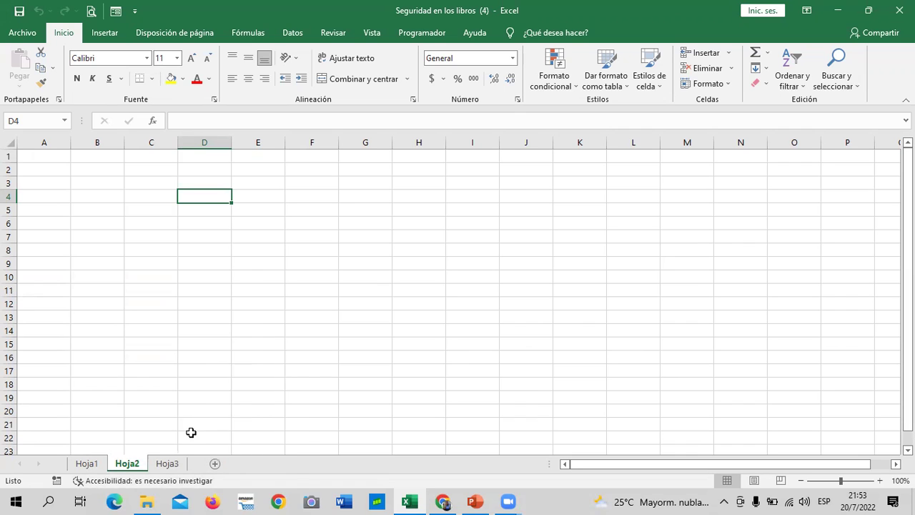
{"action": "left_click_drag", "start_coordinate": [209, 350], "coordinate": [239, 302]}
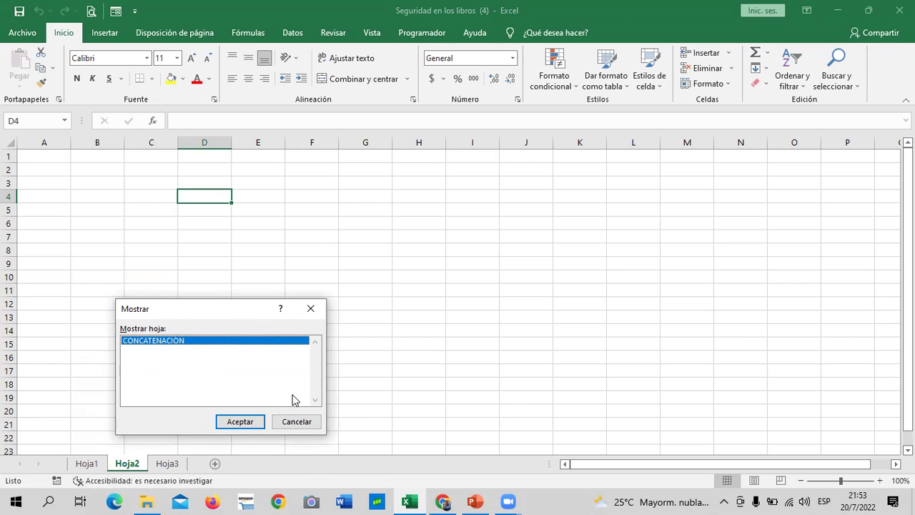
{"action": "left_click", "coordinate": [296, 422]}
Hide the Hoja3 sheet
{"action": "right_click", "coordinate": [166, 464]}
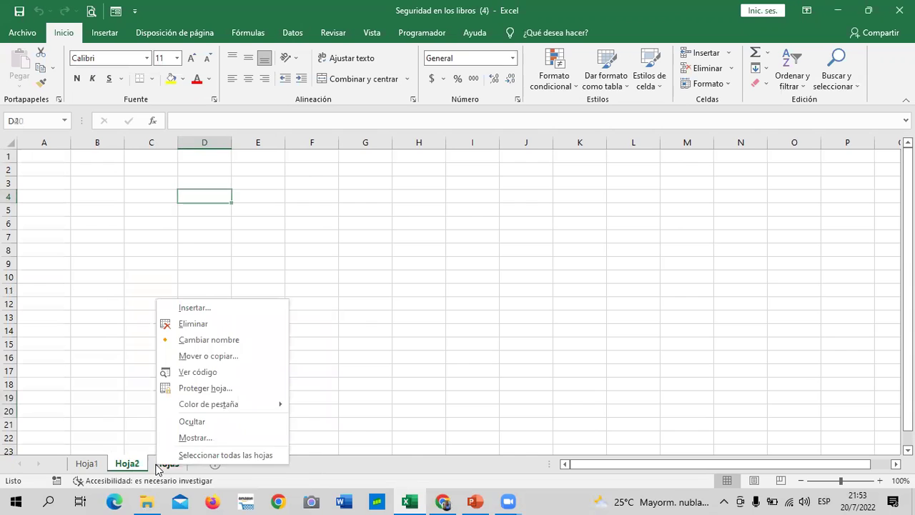
{"action": "left_click", "coordinate": [207, 422]}
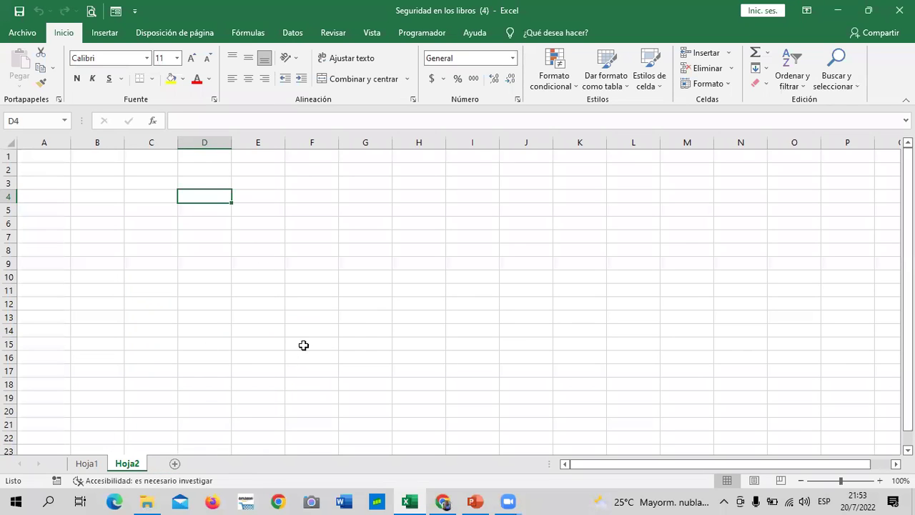
{"action": "left_click", "coordinate": [308, 343]}
Unhide CONCATENACIÓN, choosing it over Hoja3 in the hidden-sheets list
{"action": "left_click", "coordinate": [87, 464]}
{"action": "right_click", "coordinate": [91, 465]}
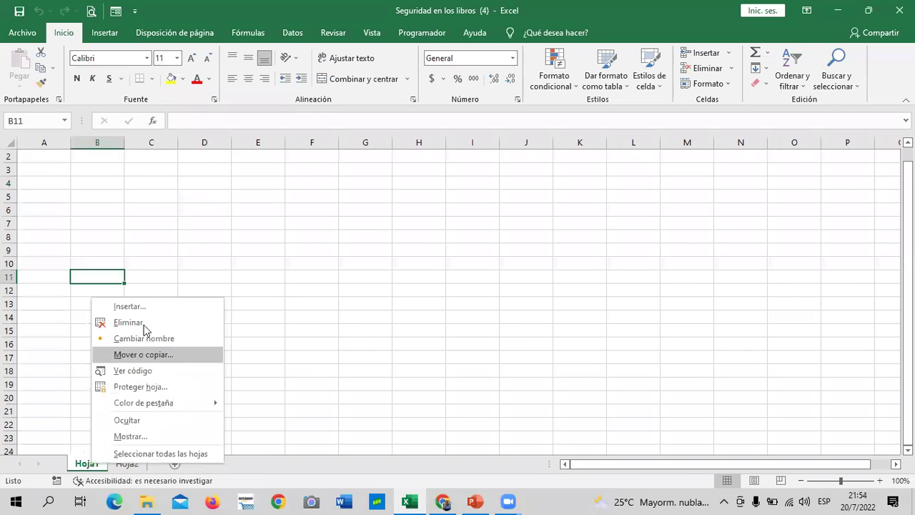
{"action": "left_click", "coordinate": [163, 435]}
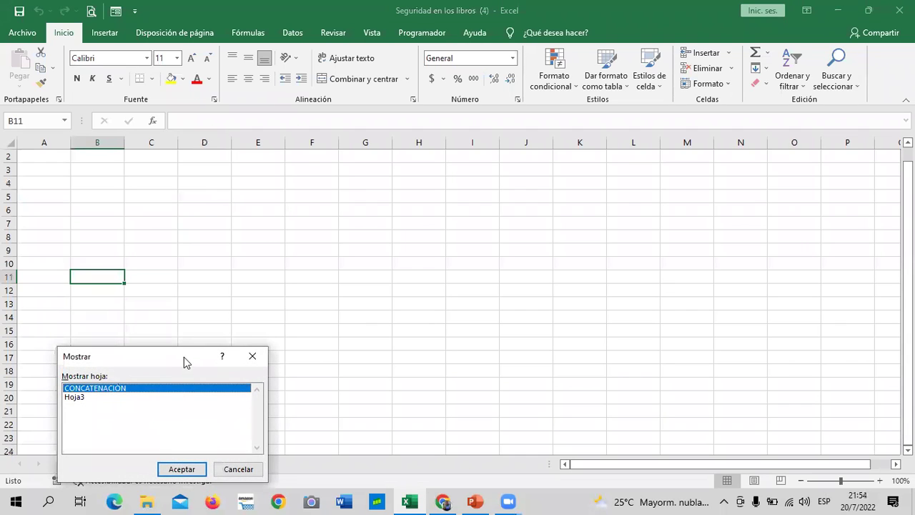
{"action": "left_click_drag", "start_coordinate": [183, 358], "coordinate": [191, 309]}
{"action": "left_click", "coordinate": [99, 350]}
{"action": "left_click", "coordinate": [117, 341]}
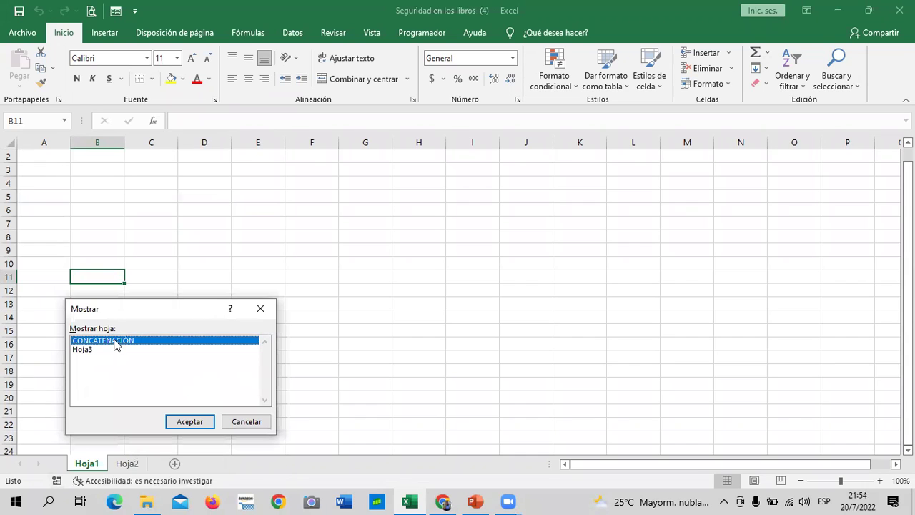
{"action": "left_click", "coordinate": [84, 350]}
{"action": "left_click", "coordinate": [98, 341]}
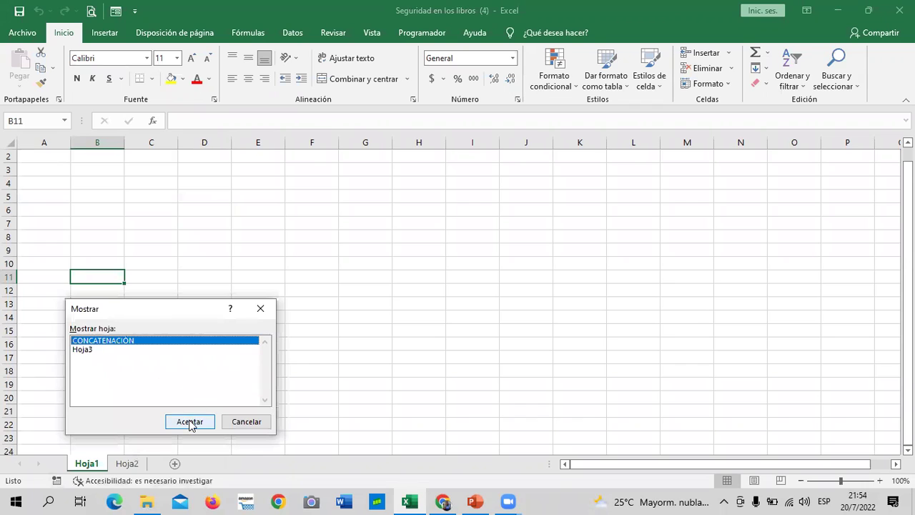
{"action": "left_click", "coordinate": [190, 422]}
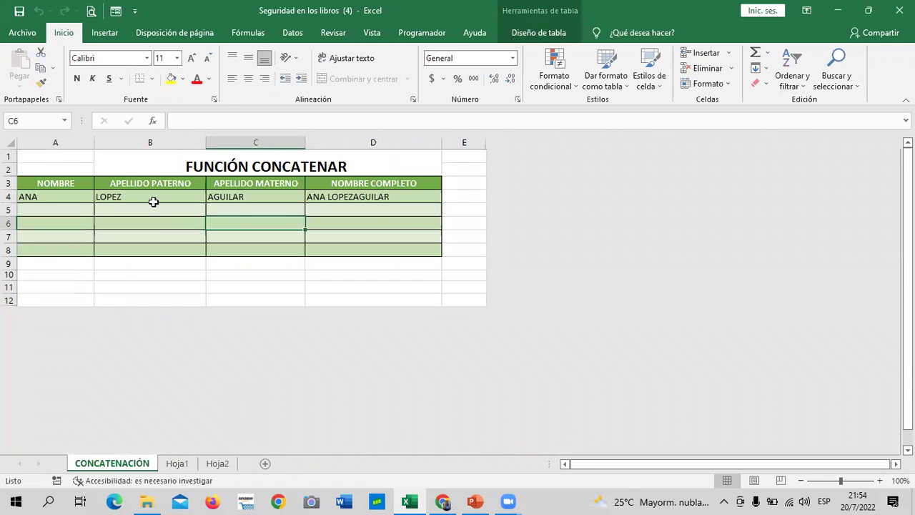
Hide column D, NOMBRE COMPLETO, on the CONCATENACIÓN sheet
{"action": "left_click", "coordinate": [360, 142]}
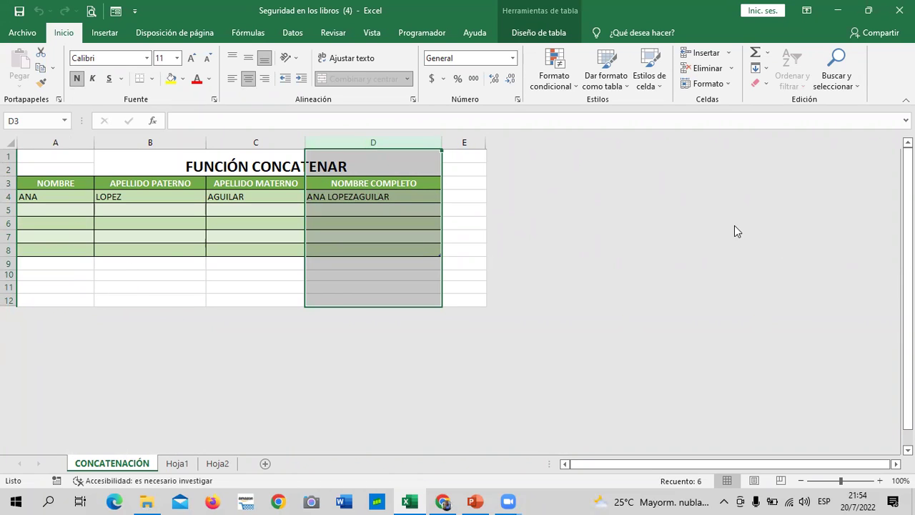
{"action": "left_click", "coordinate": [477, 228]}
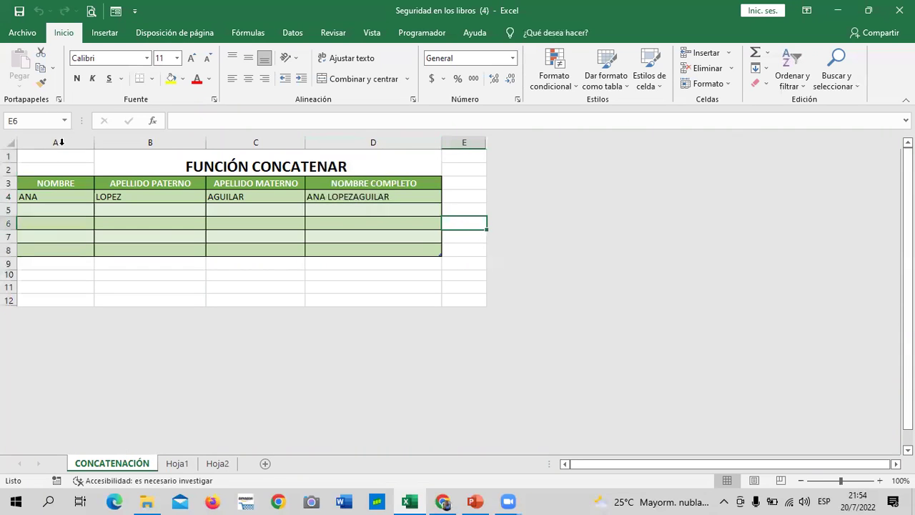
{"action": "left_click", "coordinate": [458, 180]}
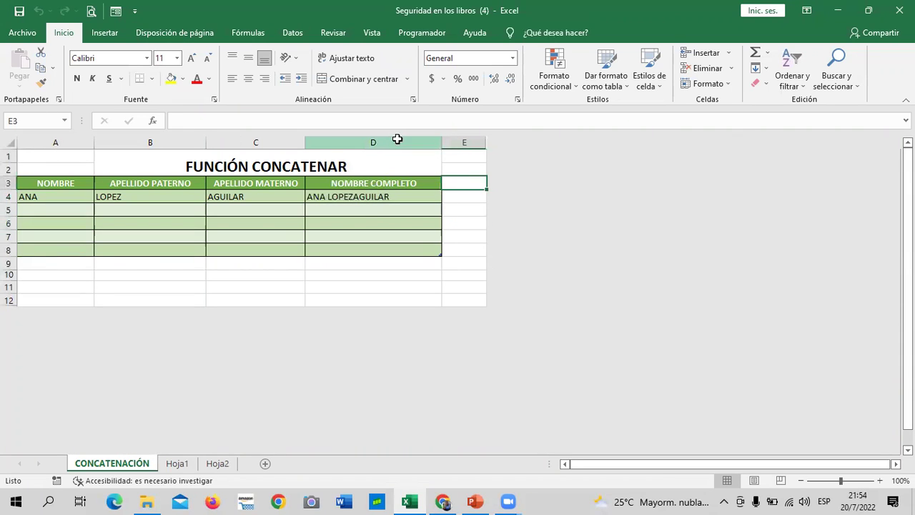
{"action": "left_click", "coordinate": [397, 139]}
{"action": "right_click", "coordinate": [397, 141]}
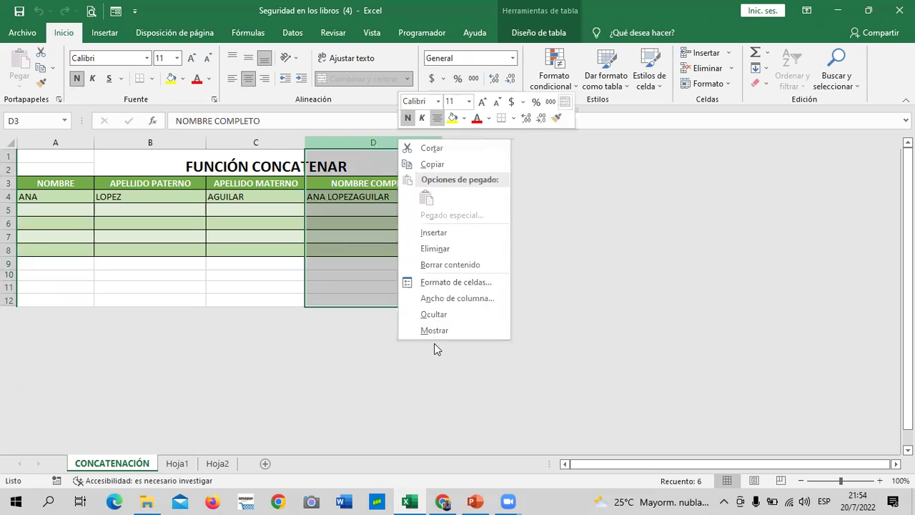
{"action": "left_click", "coordinate": [457, 314]}
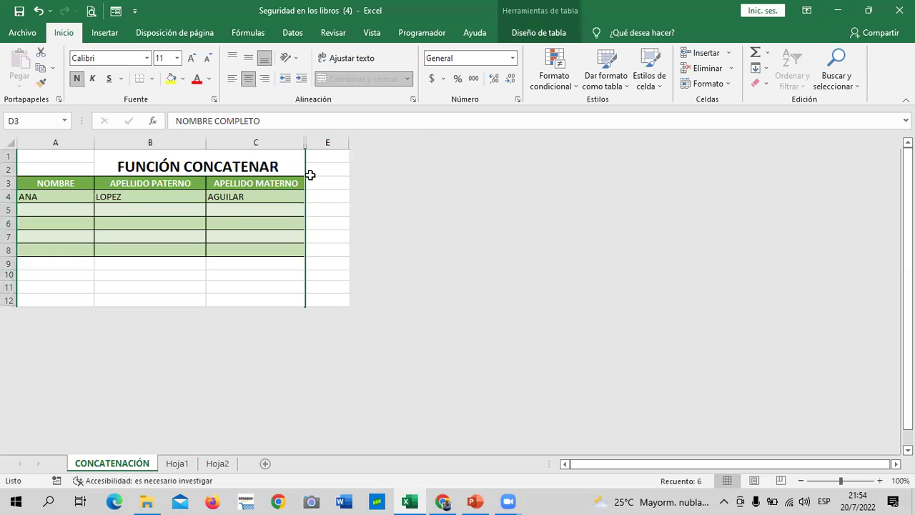
{"action": "left_click", "coordinate": [320, 172]}
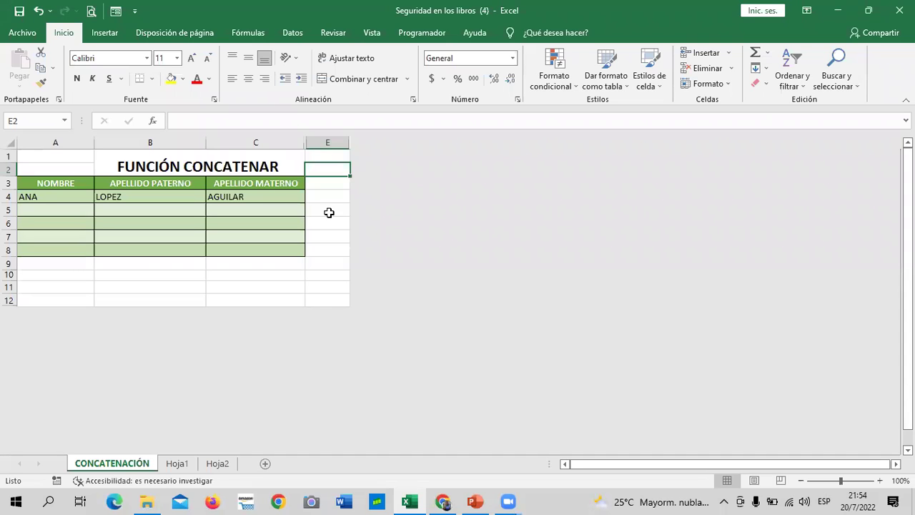
Drag column D back into view and widen it to about 122 pixels
{"action": "left_click_drag", "start_coordinate": [305, 143], "coordinate": [343, 144]}
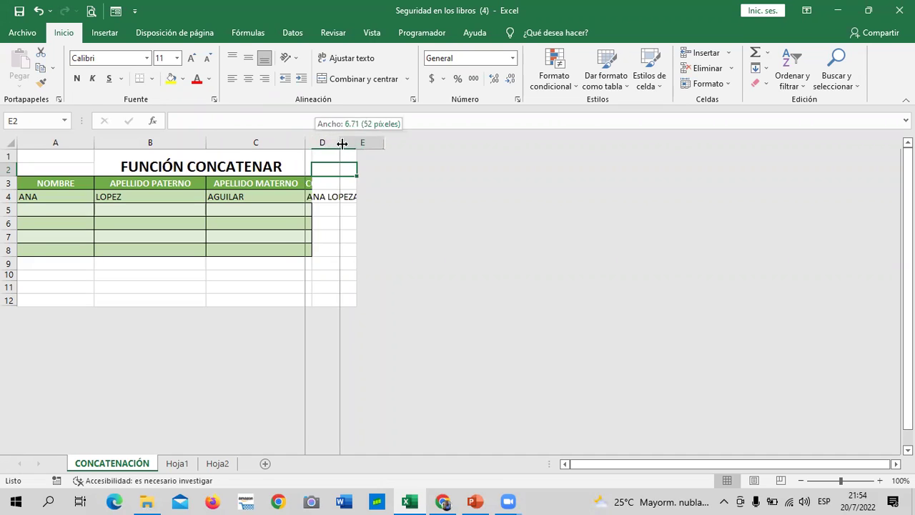
{"action": "left_click", "coordinate": [355, 250]}
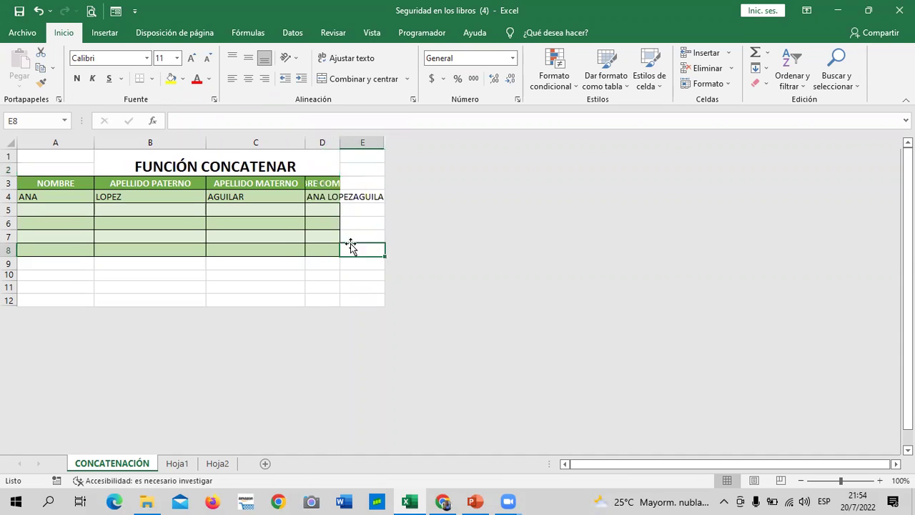
{"action": "right_click", "coordinate": [322, 141]}
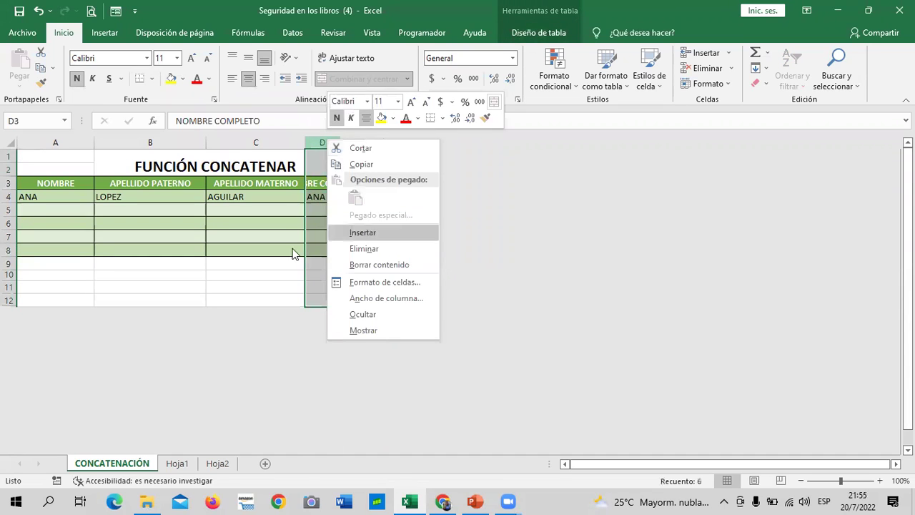
{"action": "key", "text": "Escape"}
{"action": "left_click_drag", "start_coordinate": [340, 140], "coordinate": [387, 138]}
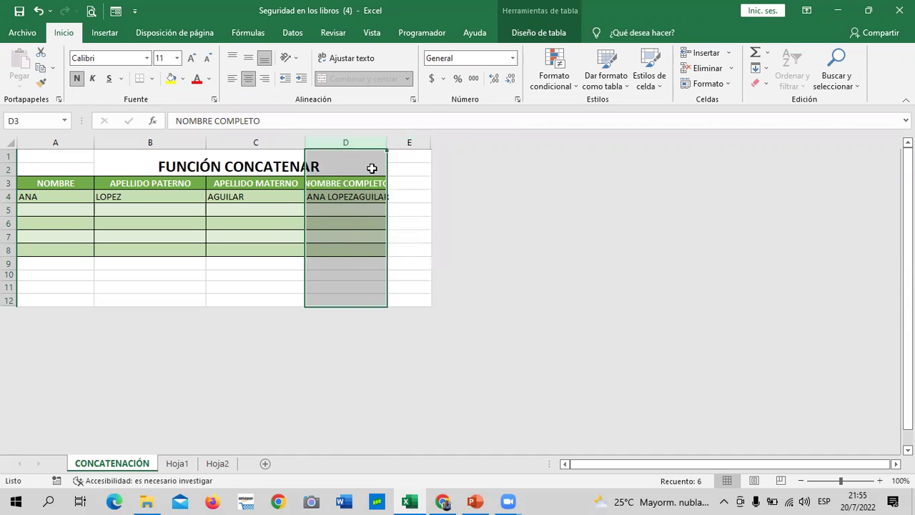
{"action": "left_click", "coordinate": [371, 168]}
{"action": "left_click", "coordinate": [367, 282]}
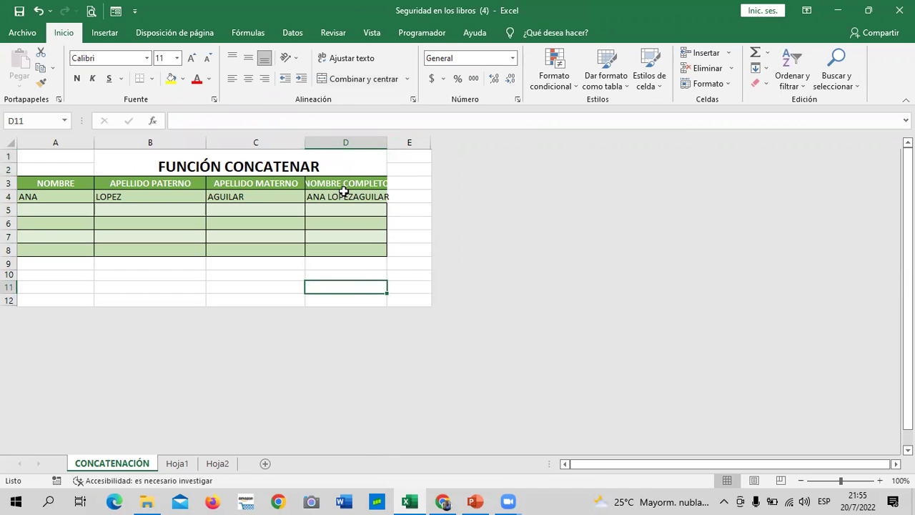
{"action": "left_click_drag", "start_coordinate": [388, 137], "coordinate": [400, 137]}
{"action": "left_click", "coordinate": [231, 285]}
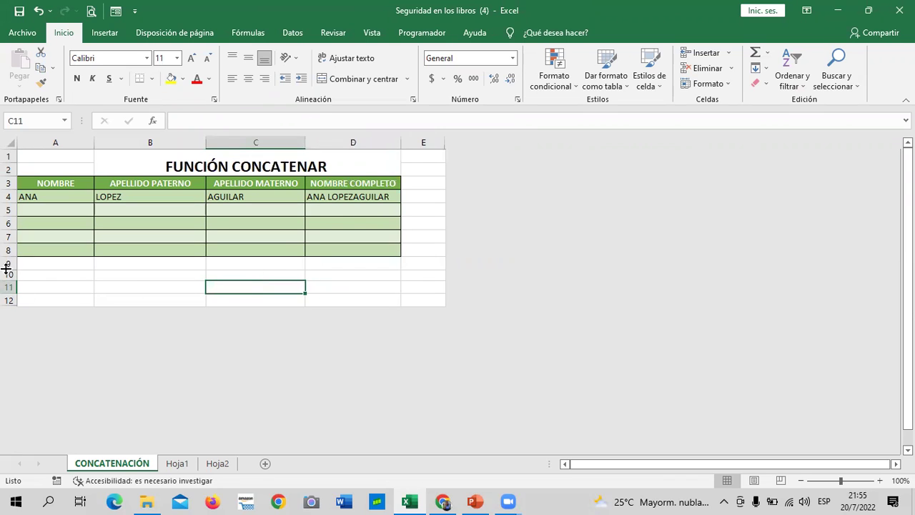
Hide row 6 of the name table
{"action": "left_click", "coordinate": [10, 223]}
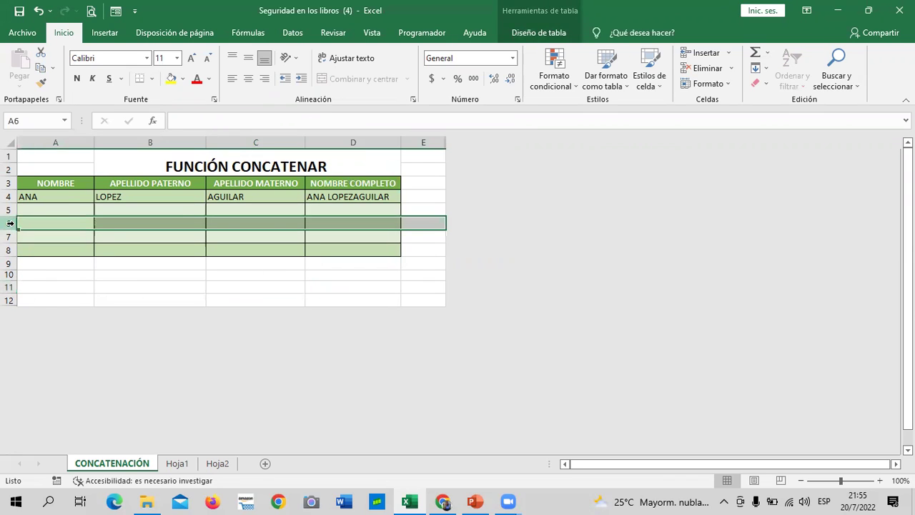
{"action": "right_click", "coordinate": [10, 223]}
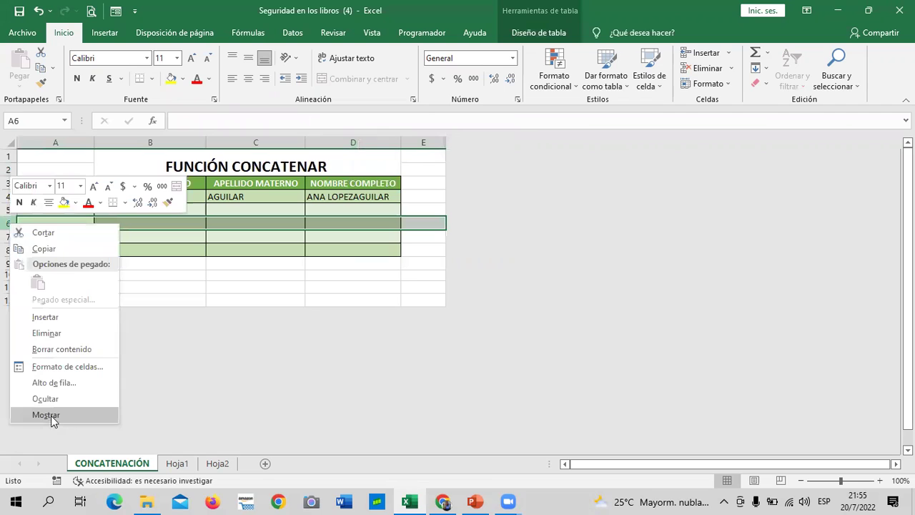
{"action": "left_click", "coordinate": [72, 401]}
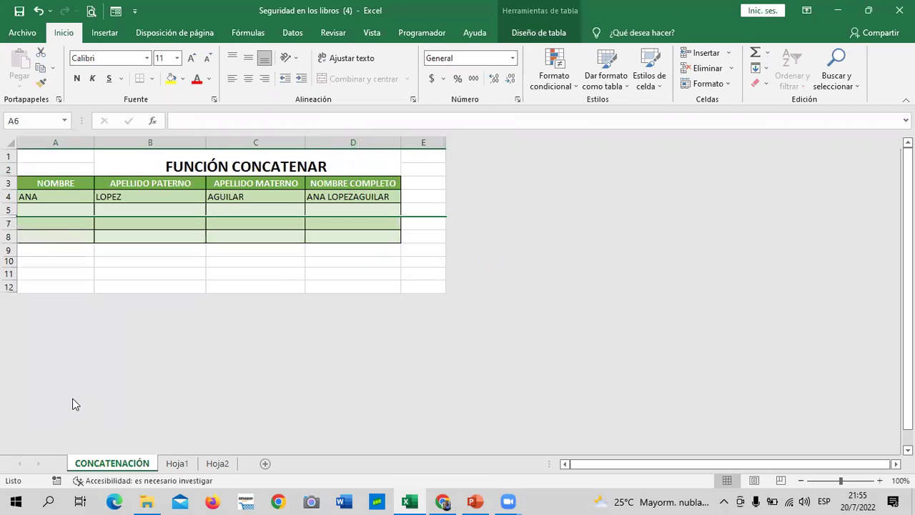
{"action": "left_click", "coordinate": [109, 270]}
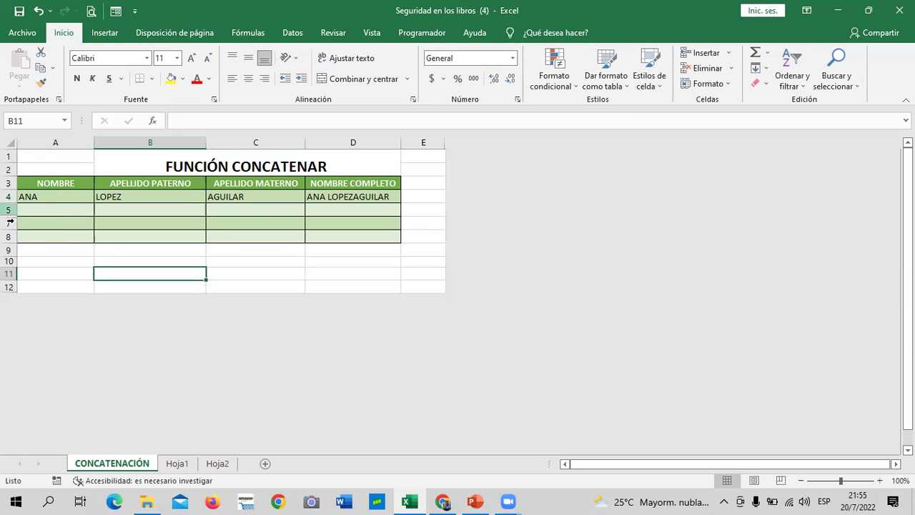
Drag row 6 back to normal height, then bring up the '3.7 Seguridad en los Libros de Excel' lesson in the browser
{"action": "left_click_drag", "start_coordinate": [8, 216], "coordinate": [9, 230]}
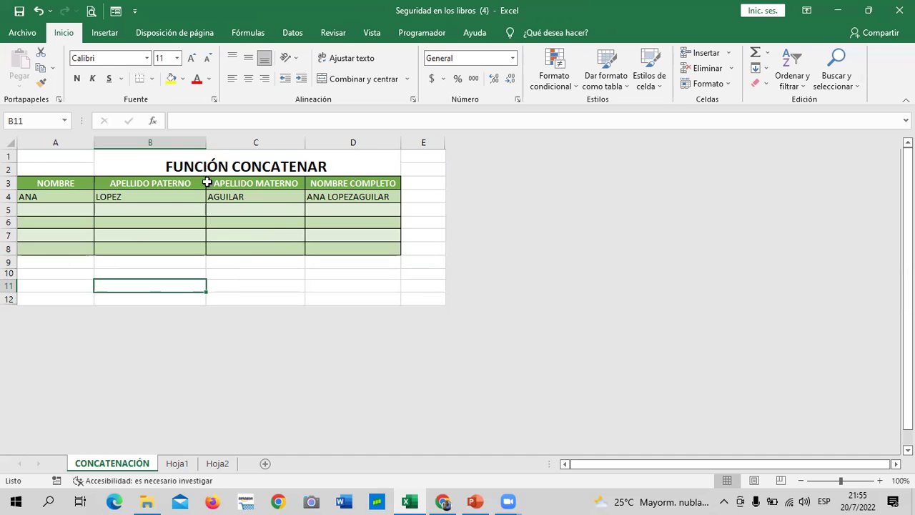
{"action": "left_click", "coordinate": [326, 290]}
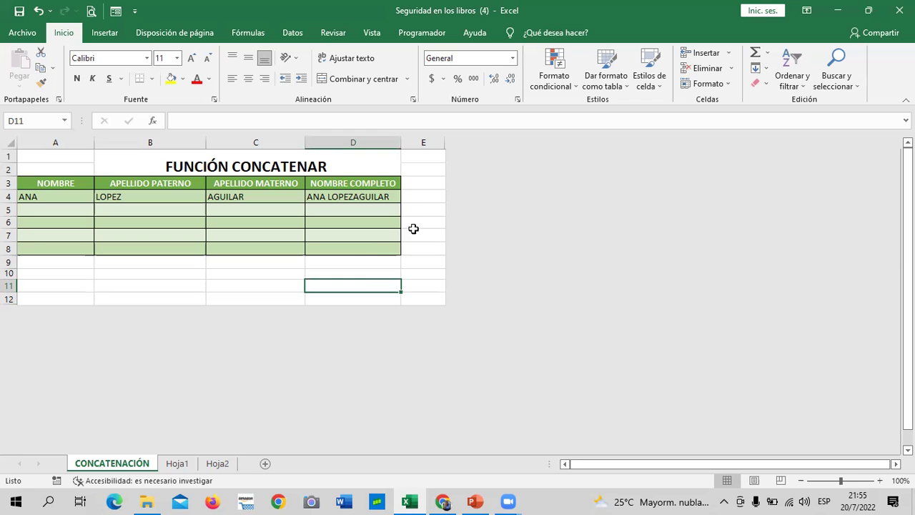
{"action": "left_click", "coordinate": [418, 222]}
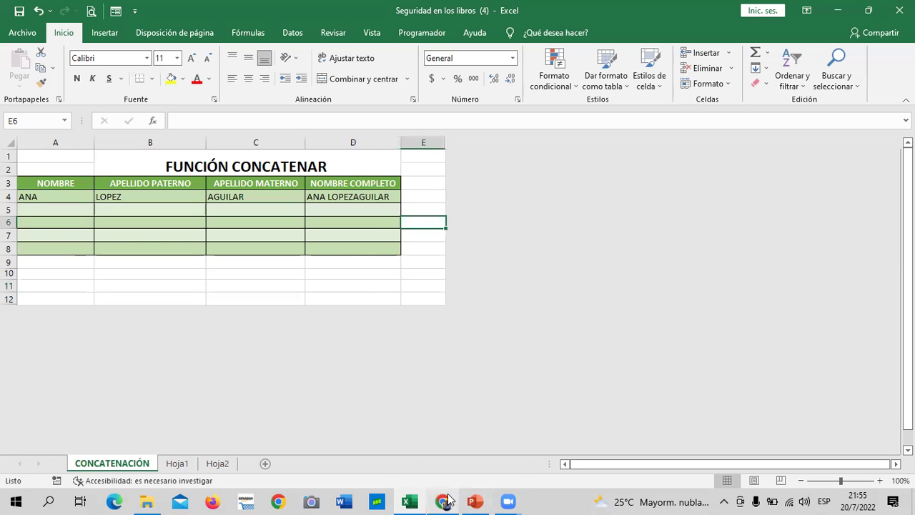
{"action": "mouse_move", "coordinate": [443, 500]}
{"action": "left_click", "coordinate": [437, 474]}
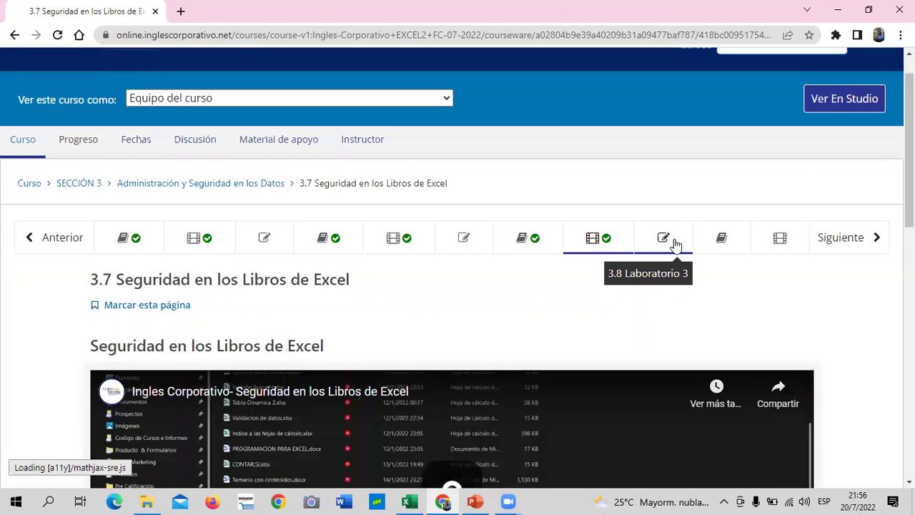
Scroll through the 3.7 Seguridad en los Libros de Excel lesson page
{"action": "scroll", "coordinate": [676, 246], "scroll_direction": "down", "scroll_amount": 6}
{"action": "scroll", "coordinate": [645, 296], "scroll_direction": "up", "scroll_amount": 4}
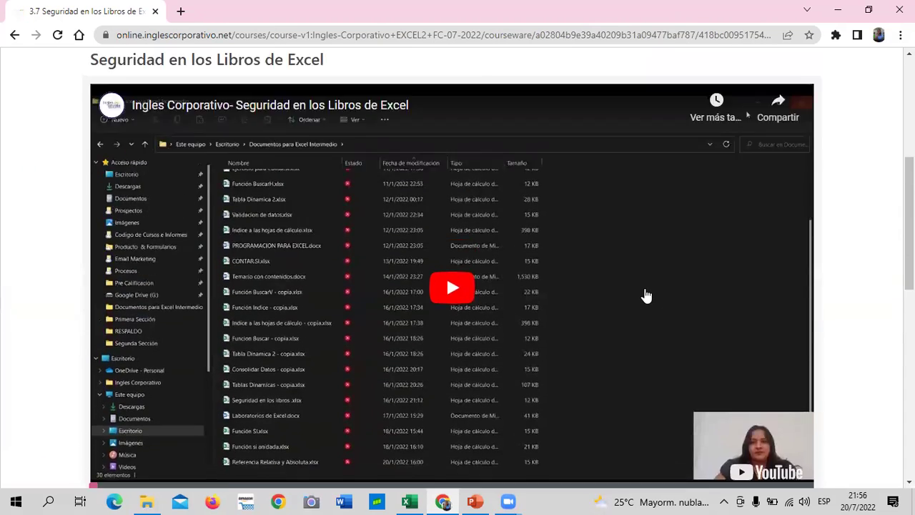
{"action": "scroll", "coordinate": [670, 86], "scroll_direction": "up", "scroll_amount": 2}
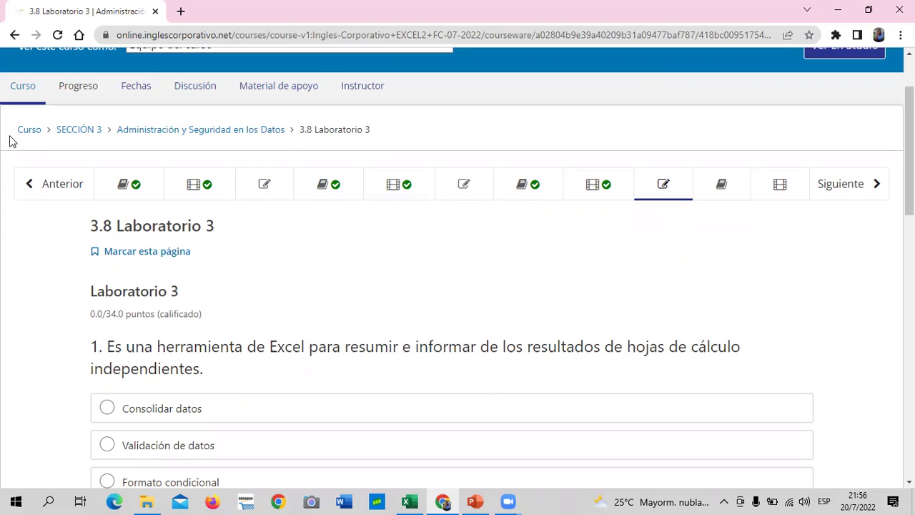
{"action": "left_click", "coordinate": [40, 178]}
{"action": "scroll", "coordinate": [290, 258], "scroll_direction": "down", "scroll_amount": 2}
{"action": "scroll", "coordinate": [289, 258], "scroll_direction": "down", "scroll_amount": 3}
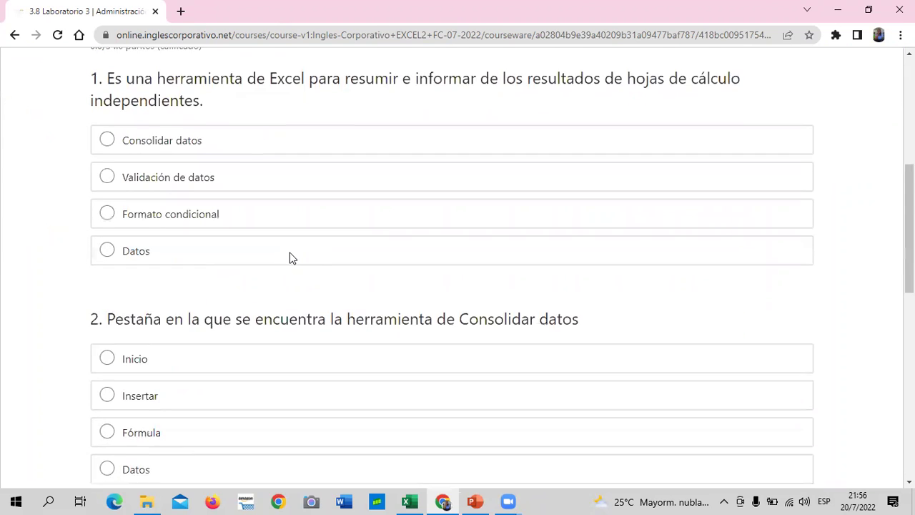
{"action": "scroll", "coordinate": [291, 259], "scroll_direction": "down", "scroll_amount": 3}
{"action": "scroll", "coordinate": [290, 258], "scroll_direction": "up", "scroll_amount": 1}
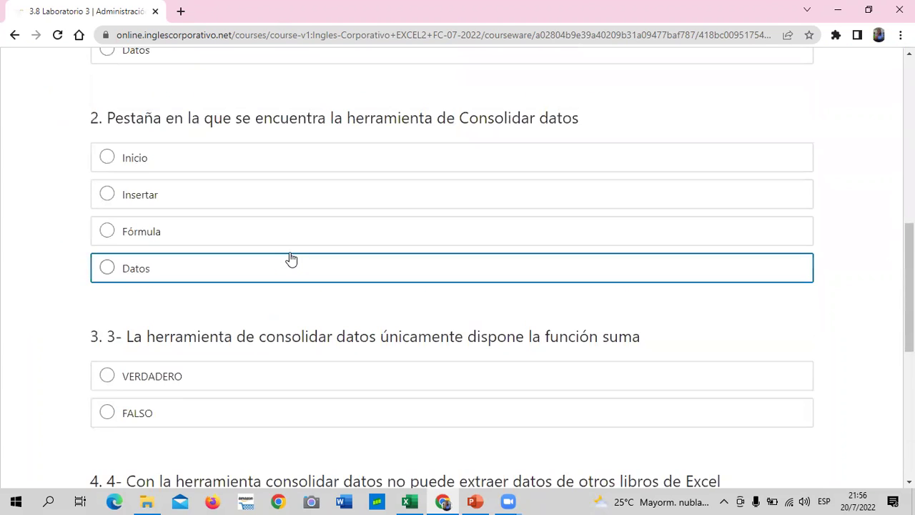
{"action": "scroll", "coordinate": [291, 259], "scroll_direction": "down", "scroll_amount": 1}
{"action": "scroll", "coordinate": [291, 259], "scroll_direction": "down", "scroll_amount": 4}
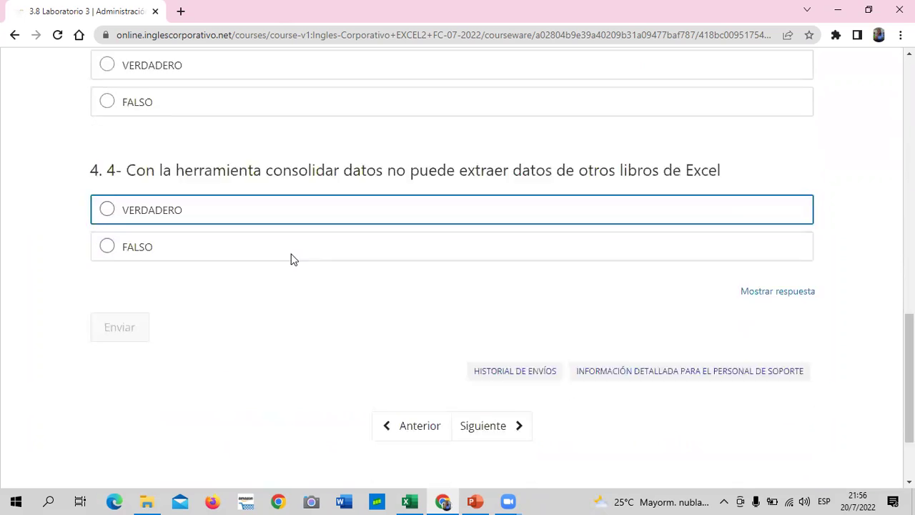
{"action": "scroll", "coordinate": [291, 259], "scroll_direction": "down", "scroll_amount": 1}
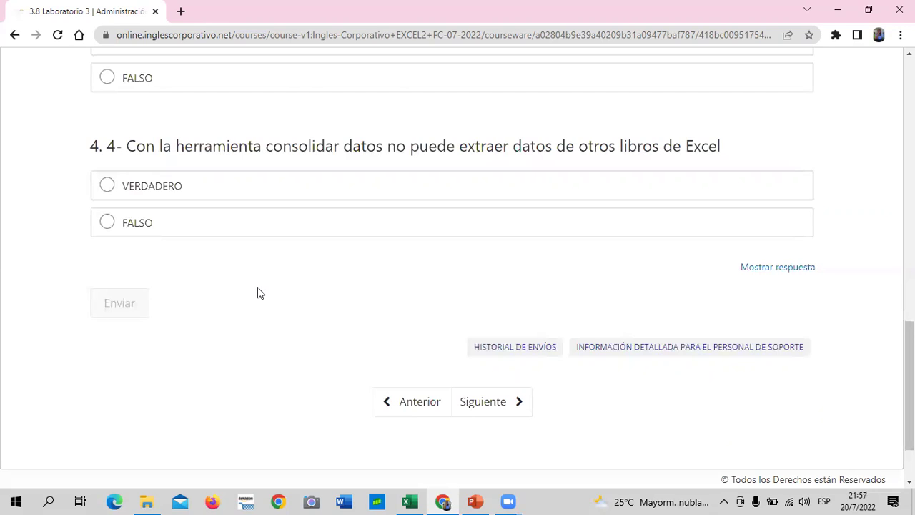
{"action": "scroll", "coordinate": [313, 308], "scroll_direction": "up", "scroll_amount": 1}
{"action": "scroll", "coordinate": [311, 308], "scroll_direction": "up", "scroll_amount": 6}
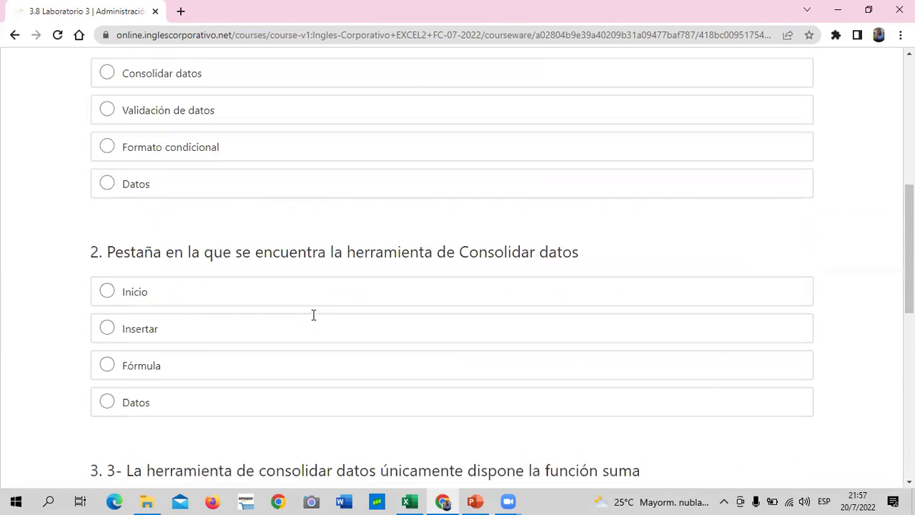
{"action": "scroll", "coordinate": [300, 282], "scroll_direction": "up", "scroll_amount": 3}
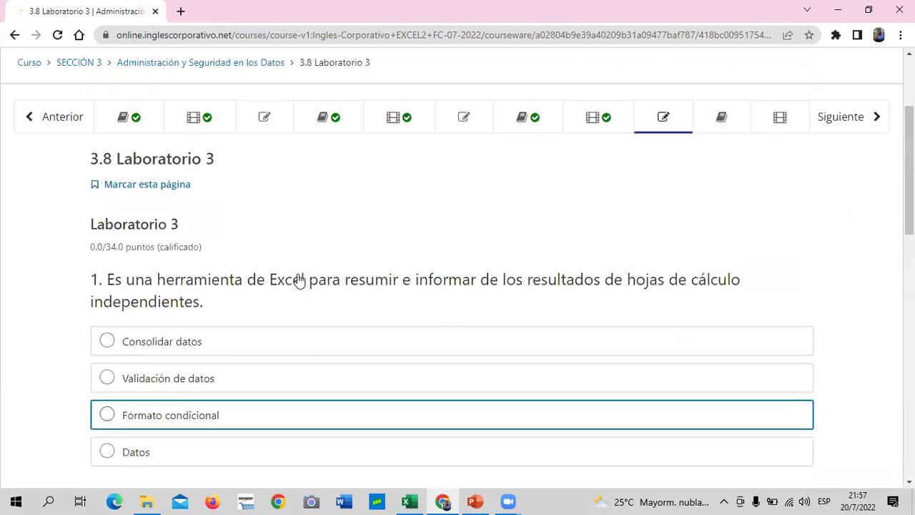
Open lesson 3.9 Objetivo de la lección and scroll through its data-consolidation explanation
{"action": "left_click", "coordinate": [711, 116]}
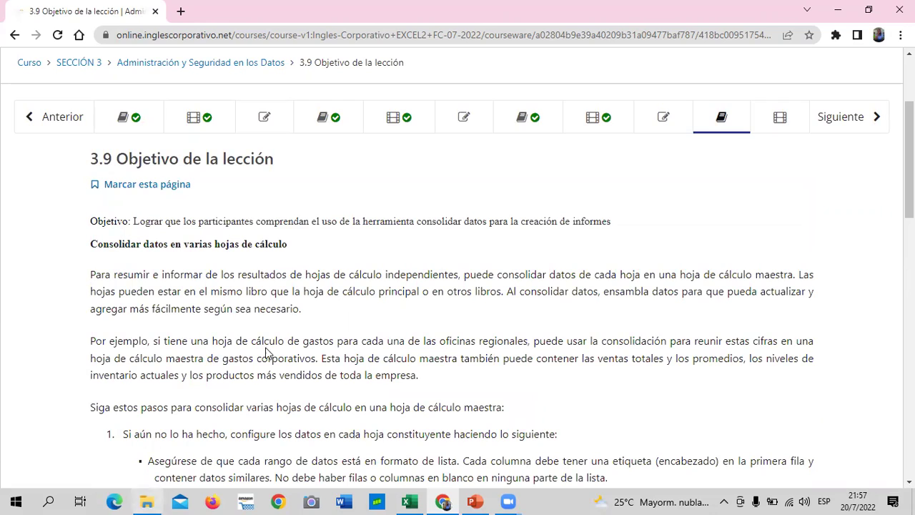
{"action": "scroll", "coordinate": [266, 353], "scroll_direction": "down", "scroll_amount": 2}
{"action": "scroll", "coordinate": [266, 352], "scroll_direction": "down", "scroll_amount": 1}
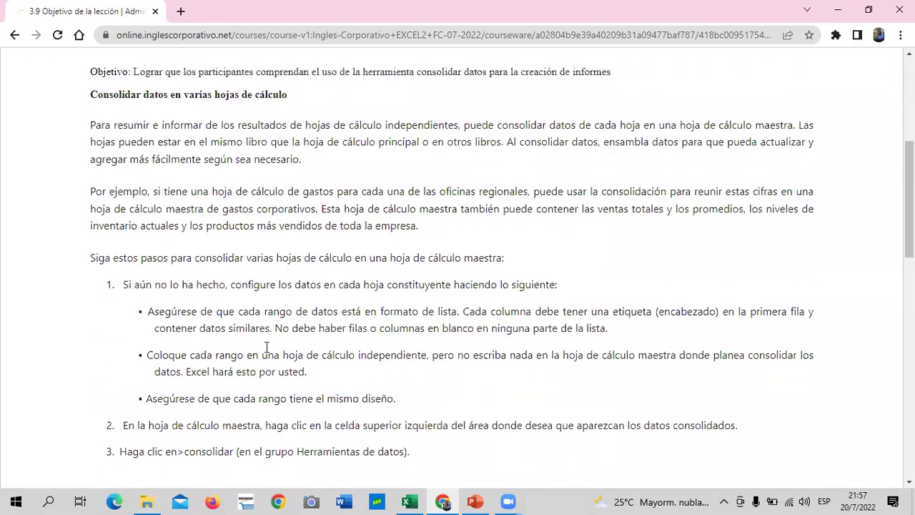
{"action": "scroll", "coordinate": [266, 347], "scroll_direction": "down", "scroll_amount": 3}
{"action": "scroll", "coordinate": [267, 347], "scroll_direction": "down", "scroll_amount": 1}
{"action": "scroll", "coordinate": [266, 347], "scroll_direction": "down", "scroll_amount": 3}
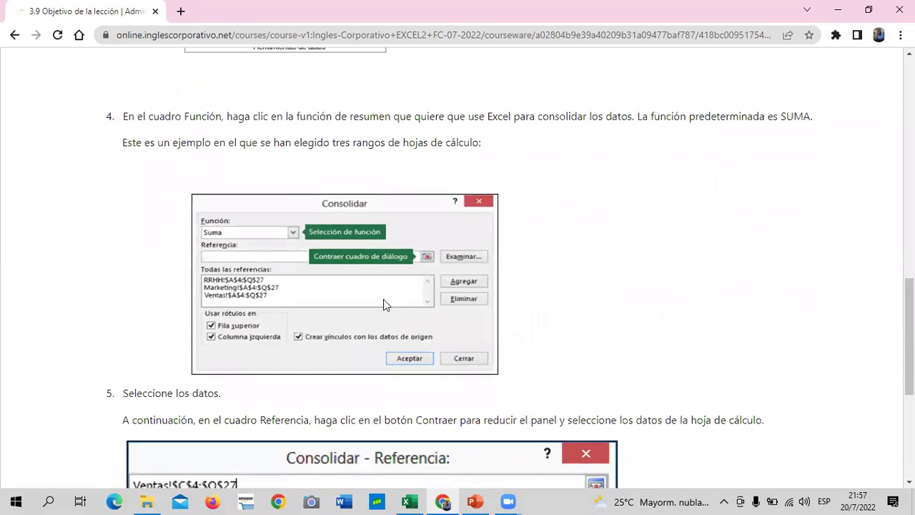
{"action": "scroll", "coordinate": [269, 346], "scroll_direction": "down", "scroll_amount": 2}
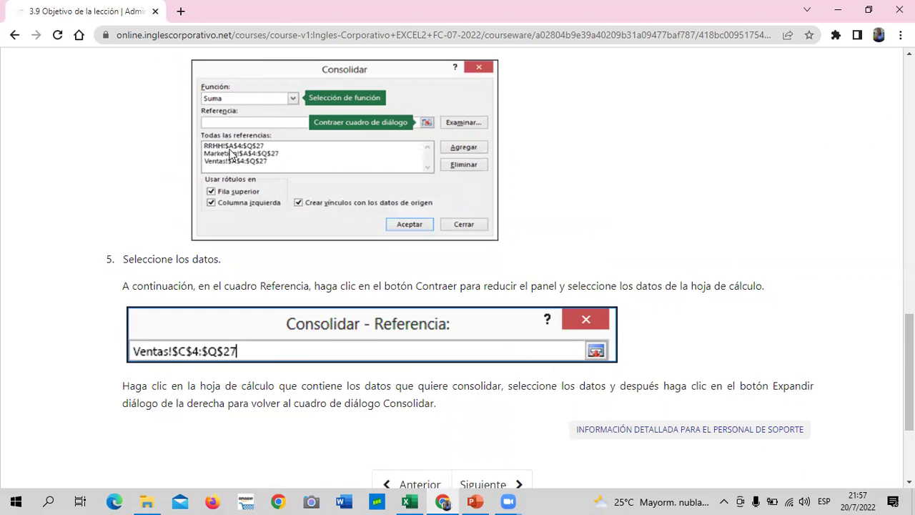
{"action": "scroll", "coordinate": [200, 315], "scroll_direction": "up", "scroll_amount": 1}
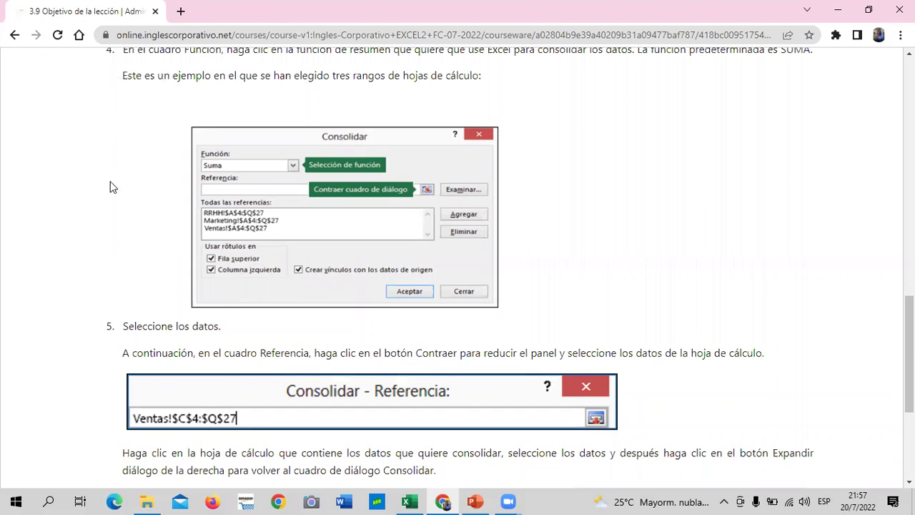
{"action": "scroll", "coordinate": [125, 229], "scroll_direction": "up", "scroll_amount": 2}
{"action": "scroll", "coordinate": [133, 242], "scroll_direction": "up", "scroll_amount": 5}
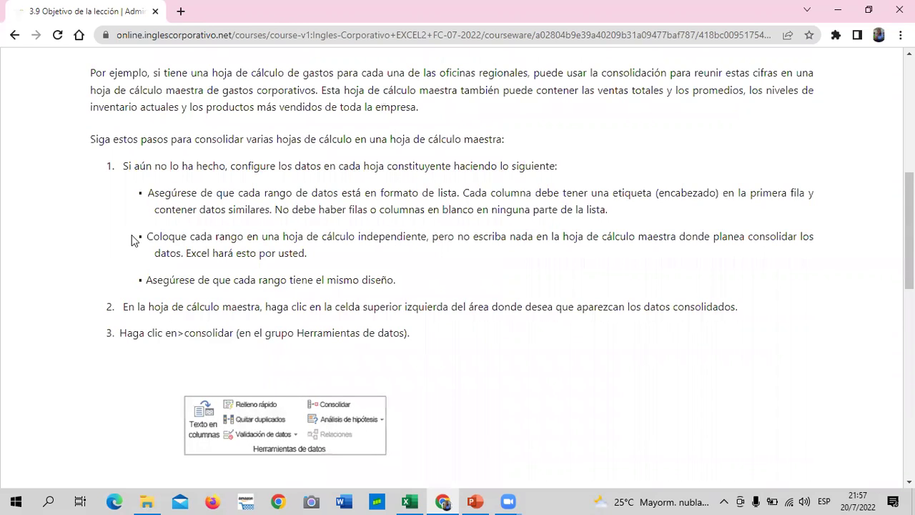
{"action": "scroll", "coordinate": [133, 240], "scroll_direction": "up", "scroll_amount": 1}
{"action": "scroll", "coordinate": [133, 240], "scroll_direction": "up", "scroll_amount": 5}
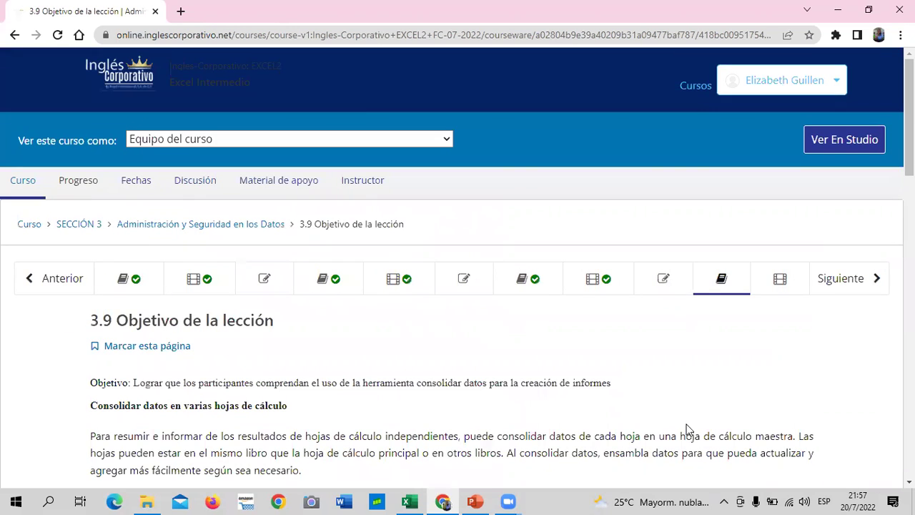
Review the Progreso page's 0% homework, midterm and total scores, then return to Curso
{"action": "left_click", "coordinate": [80, 187]}
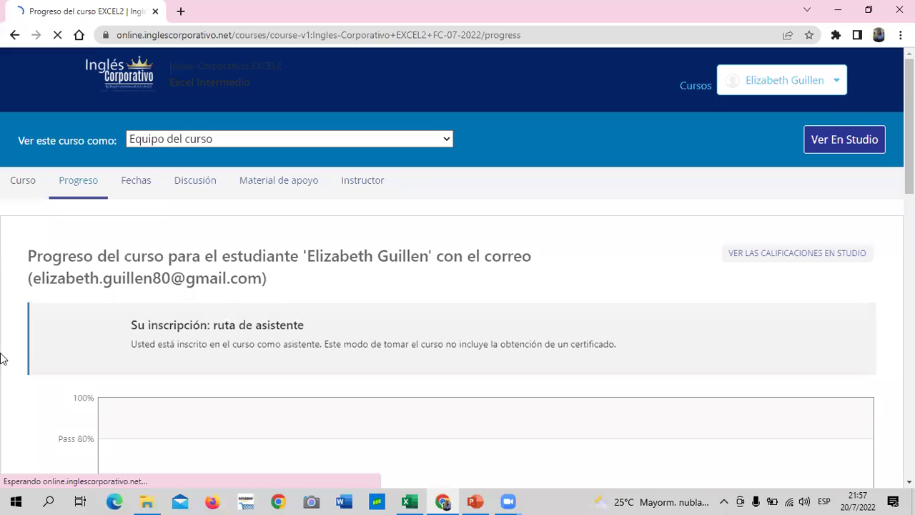
{"action": "scroll", "coordinate": [139, 427], "scroll_direction": "down", "scroll_amount": 3}
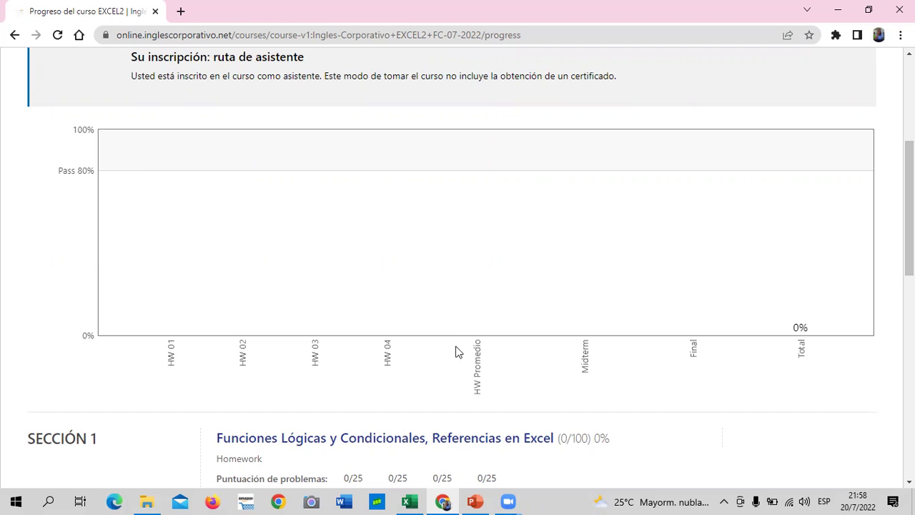
{"action": "scroll", "coordinate": [399, 313], "scroll_direction": "down", "scroll_amount": 1}
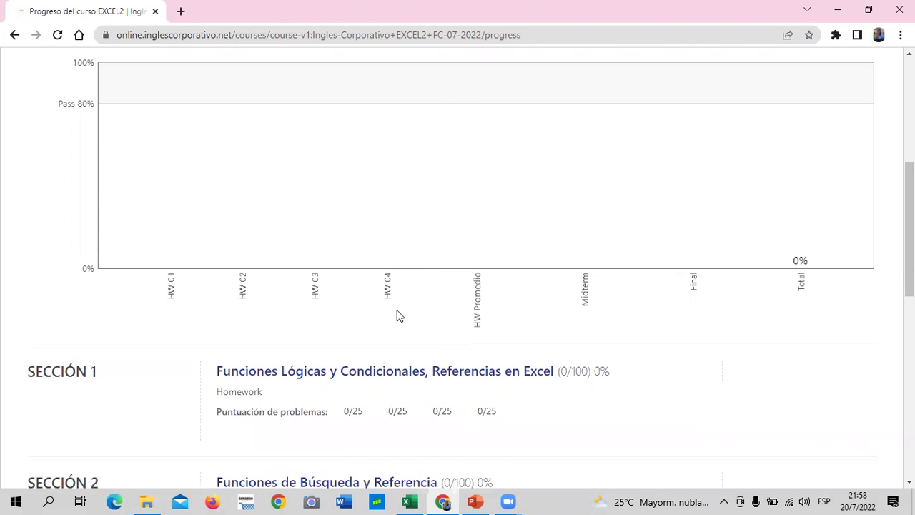
{"action": "scroll", "coordinate": [396, 311], "scroll_direction": "up", "scroll_amount": 2}
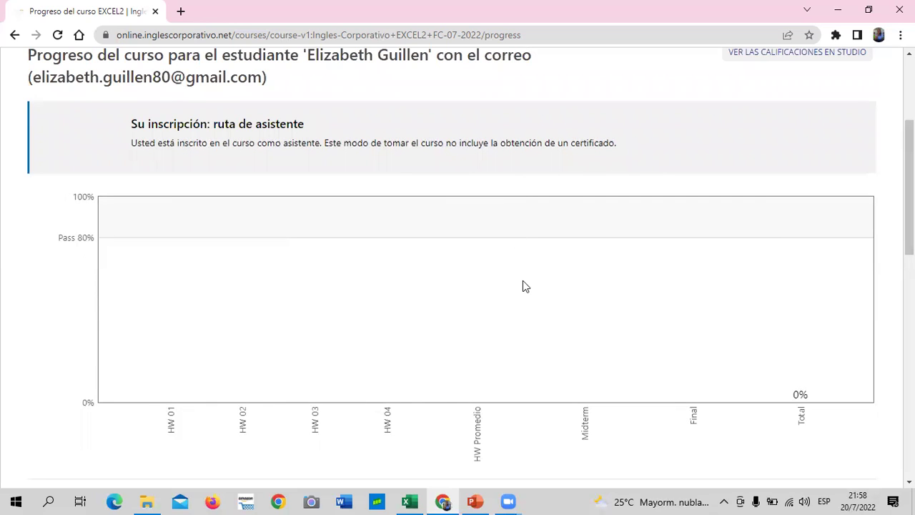
{"action": "scroll", "coordinate": [539, 312], "scroll_direction": "down", "scroll_amount": 1}
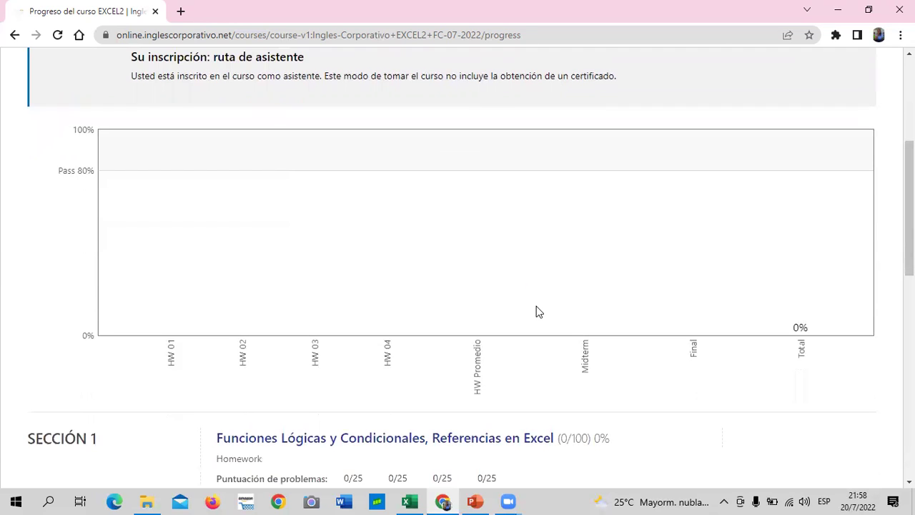
{"action": "scroll", "coordinate": [539, 312], "scroll_direction": "down", "scroll_amount": 2}
{"action": "scroll", "coordinate": [537, 317], "scroll_direction": "up", "scroll_amount": 1}
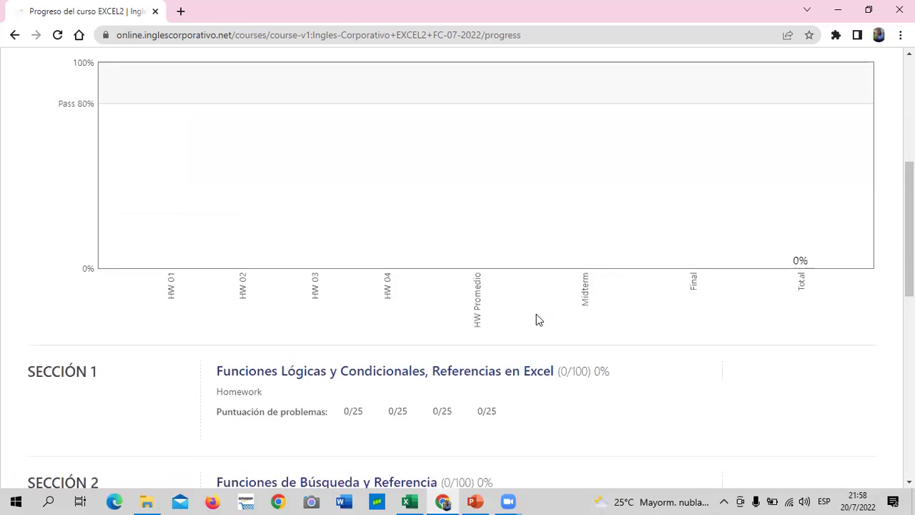
{"action": "scroll", "coordinate": [536, 314], "scroll_direction": "up", "scroll_amount": 1}
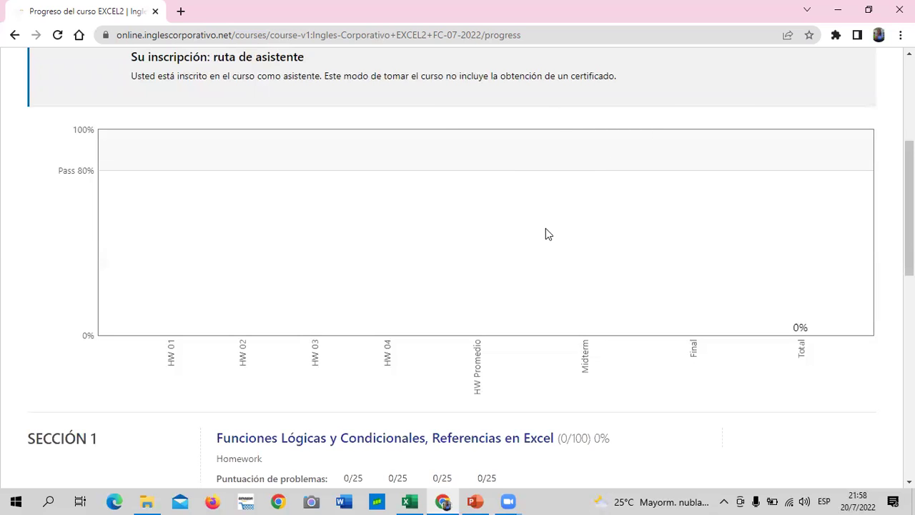
{"action": "scroll", "coordinate": [547, 248], "scroll_direction": "up", "scroll_amount": 1}
{"action": "scroll", "coordinate": [547, 250], "scroll_direction": "up", "scroll_amount": 2}
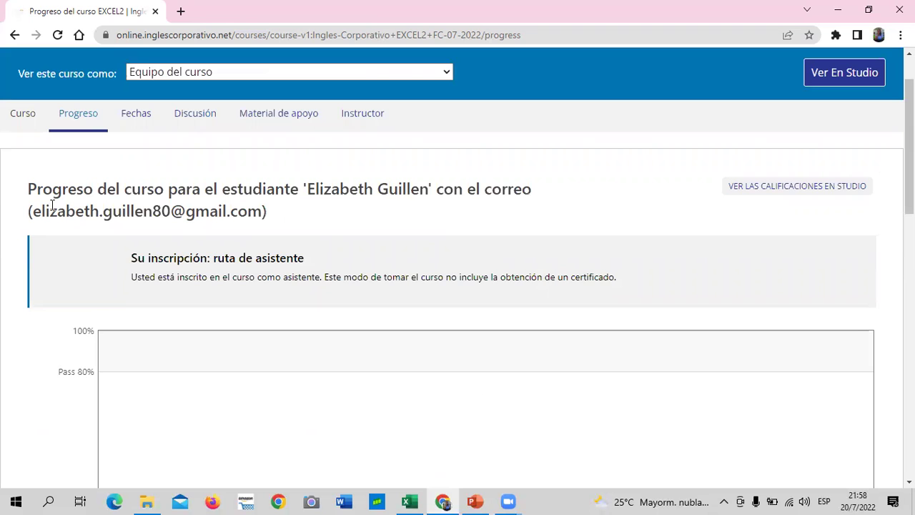
{"action": "scroll", "coordinate": [356, 346], "scroll_direction": "down", "scroll_amount": 5}
{"action": "scroll", "coordinate": [352, 335], "scroll_direction": "down", "scroll_amount": 3}
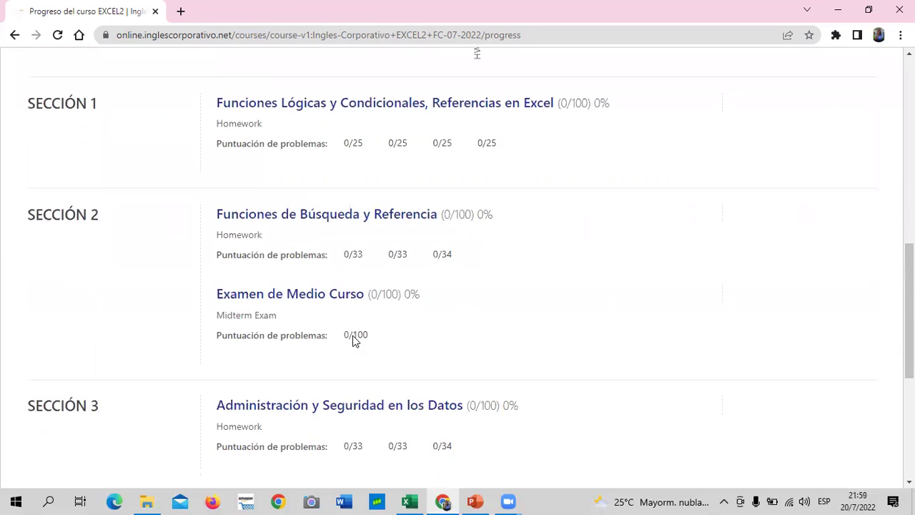
{"action": "scroll", "coordinate": [352, 335], "scroll_direction": "up", "scroll_amount": 3}
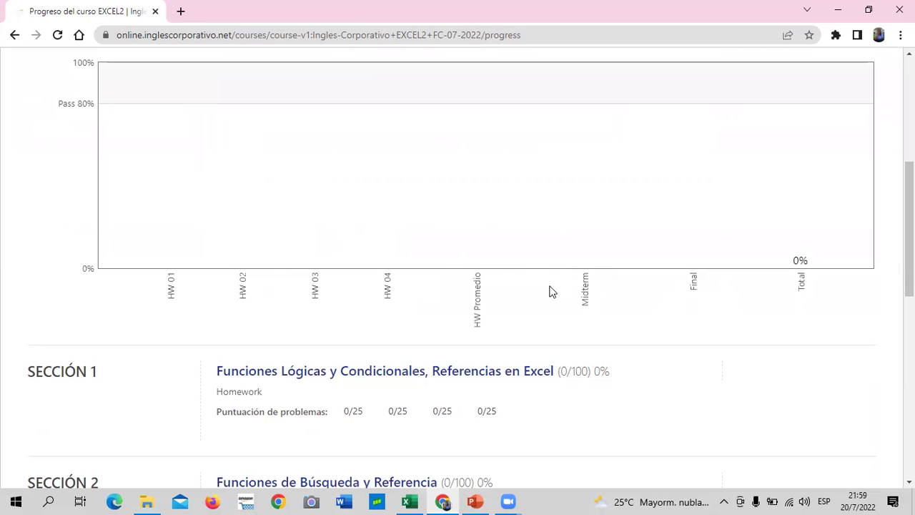
{"action": "scroll", "coordinate": [612, 322], "scroll_direction": "up", "scroll_amount": 2}
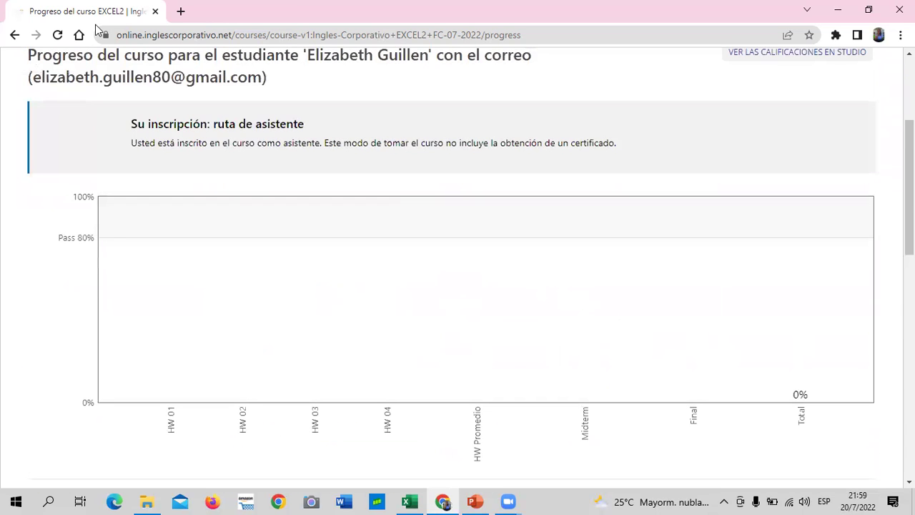
{"action": "scroll", "coordinate": [128, 212], "scroll_direction": "up", "scroll_amount": 3}
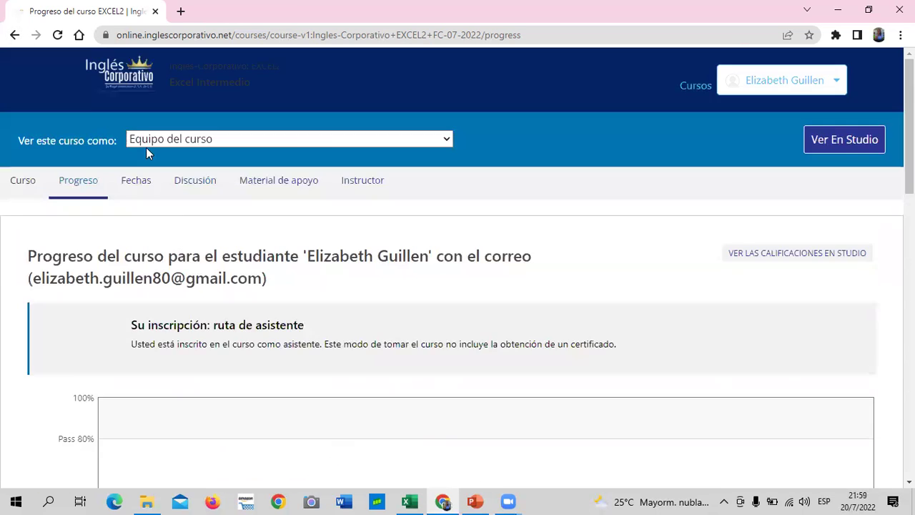
{"action": "left_click", "coordinate": [31, 183]}
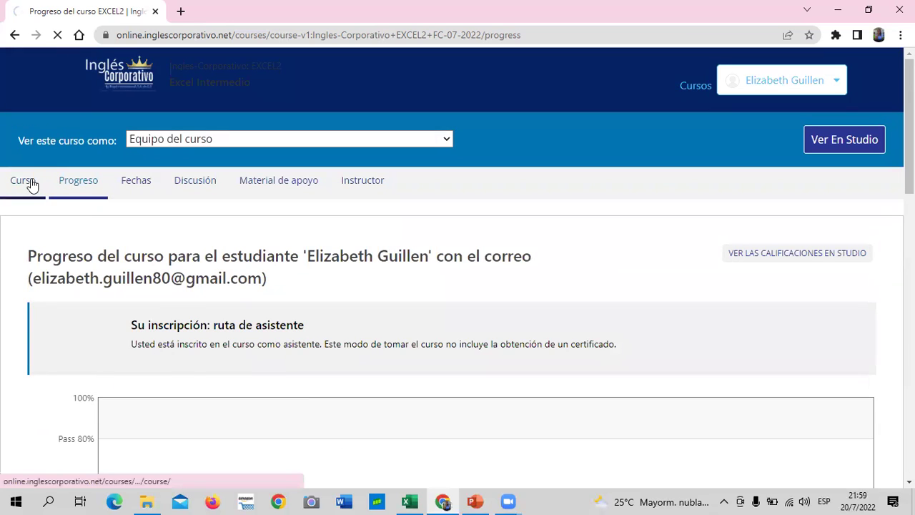